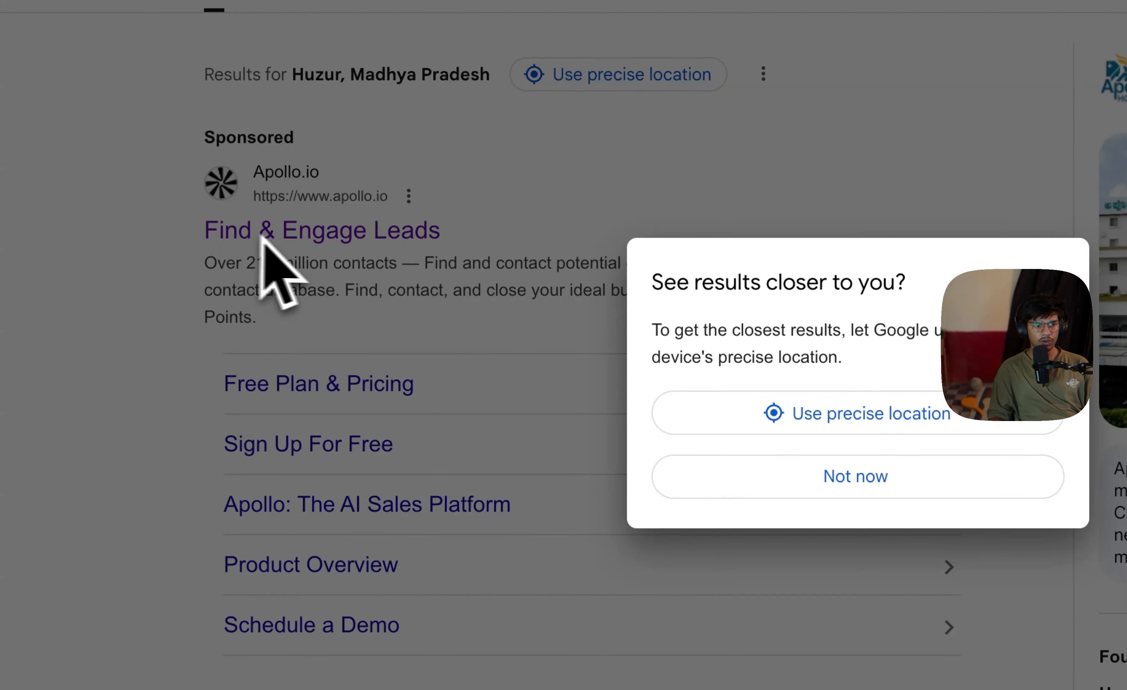
Step: Open the sponsored Apollo.io result after declining precise location, and switch to the Home - Apollo browser window
click(819, 489)
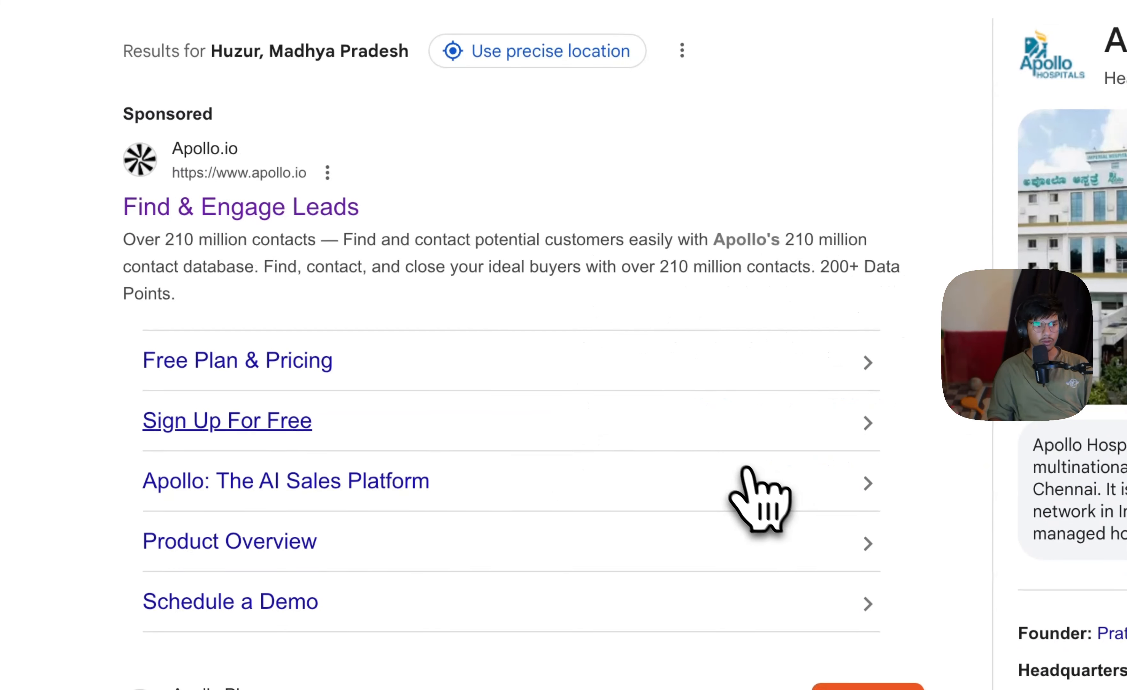
click(207, 215)
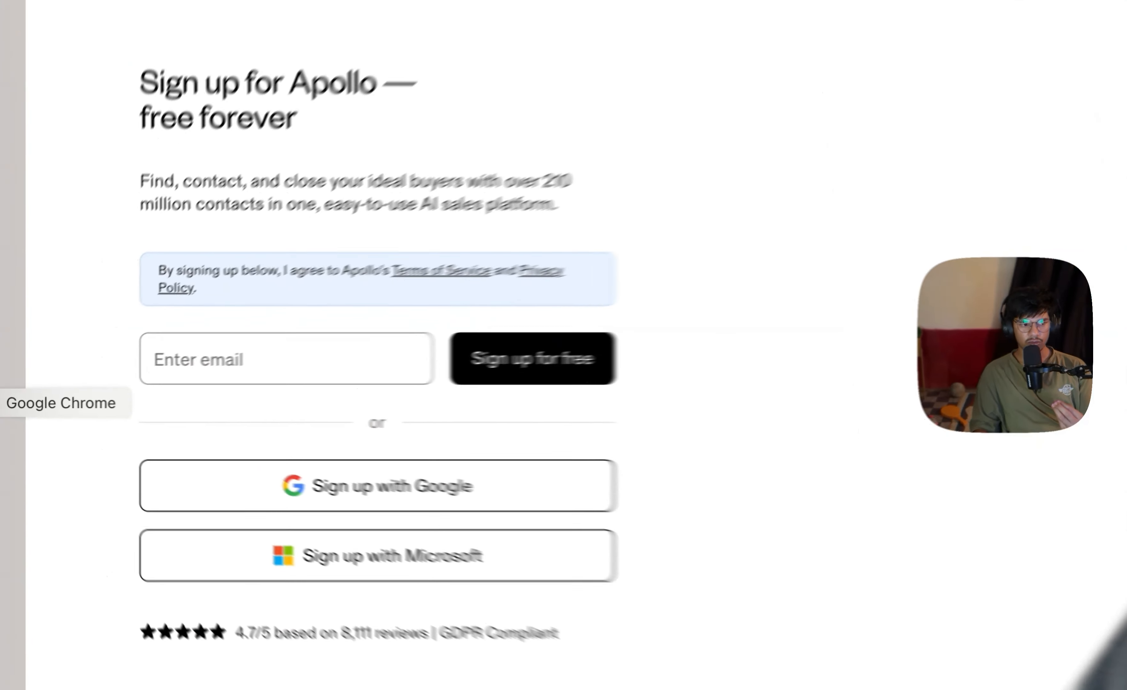
right_click(7, 403)
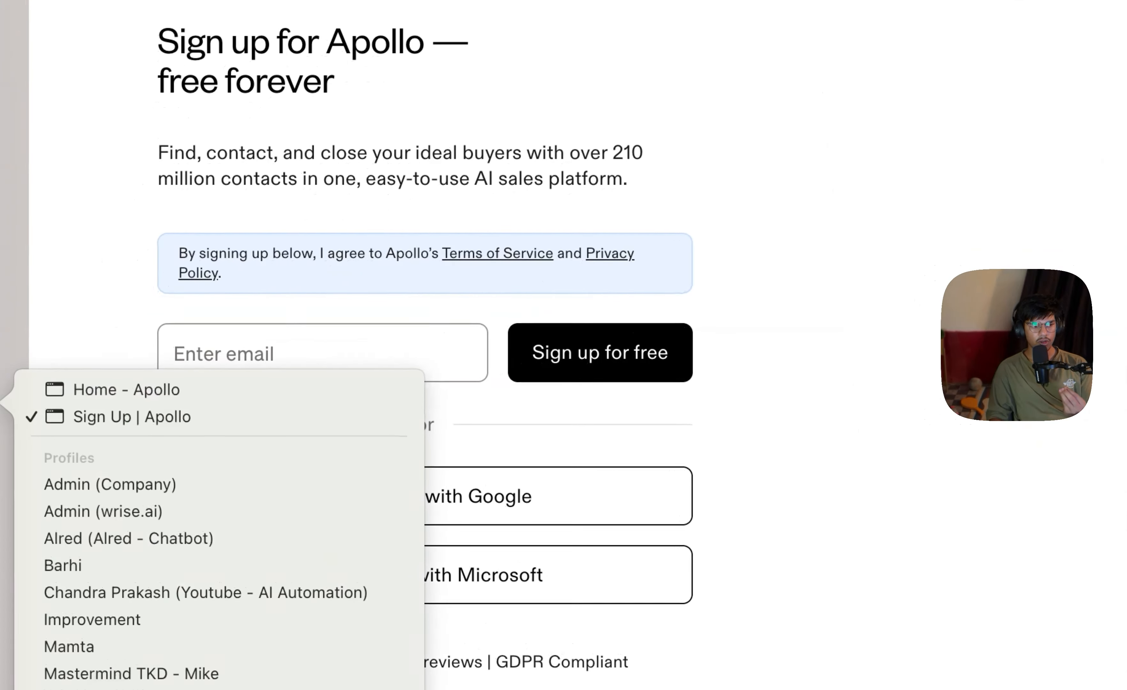
click(162, 393)
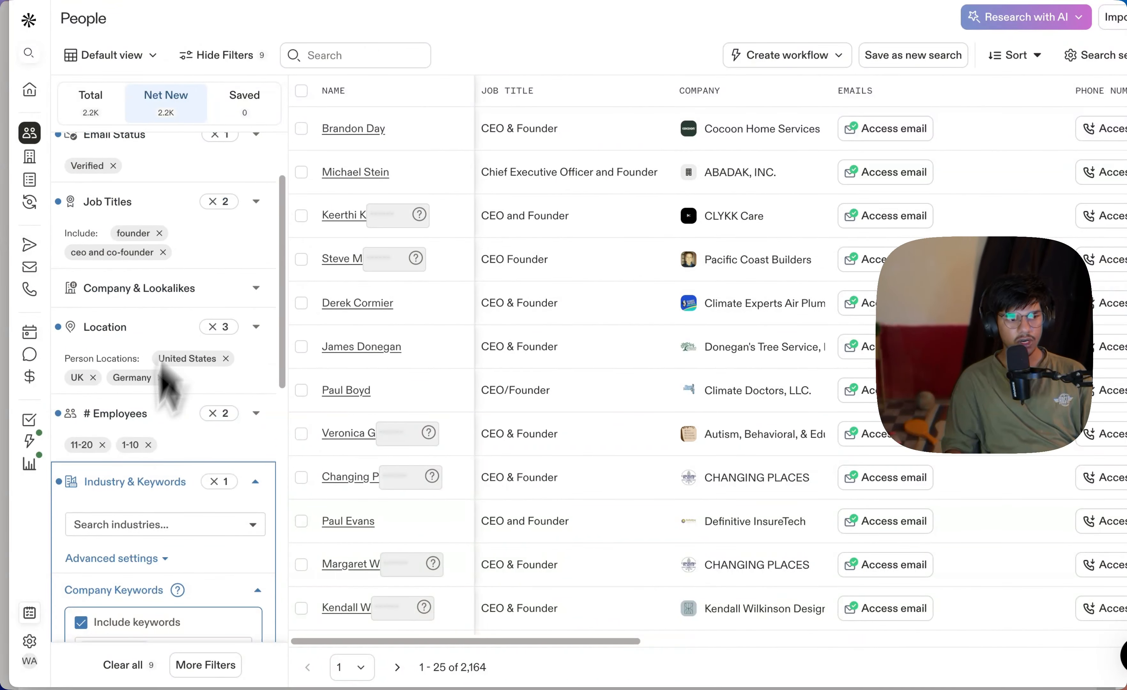
Step: Review the navigation sidebar's sections and the People search filters for email status, job titles, location, employees and keywords
scroll(157, 582, up, 3)
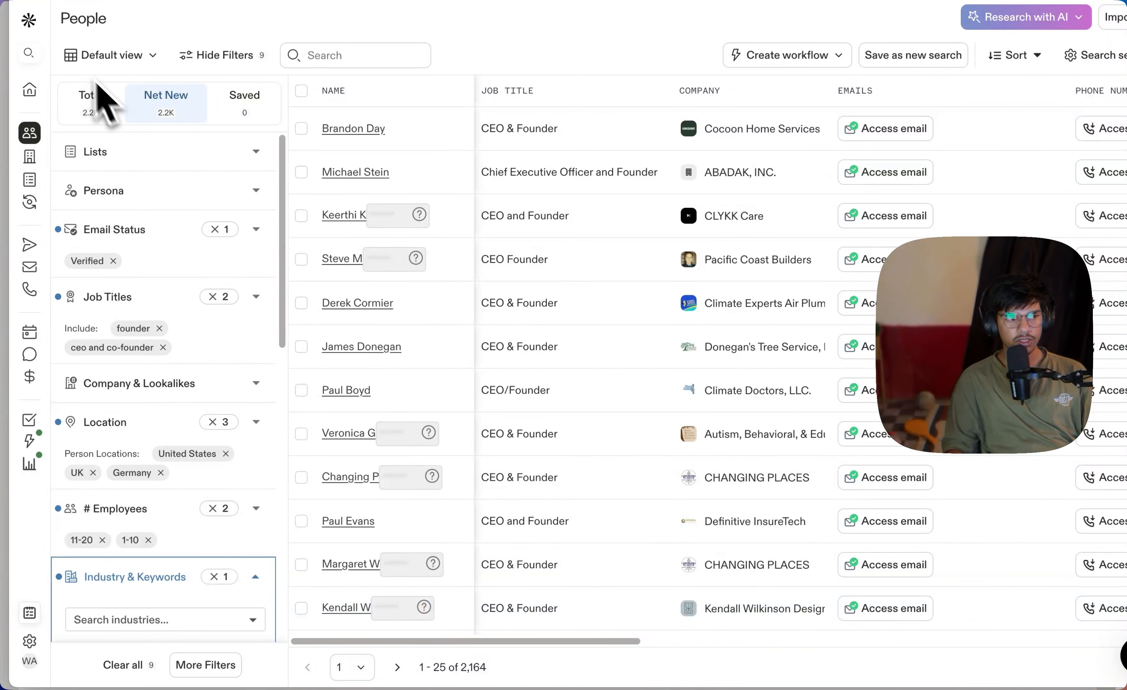
mouse_move(29, 20)
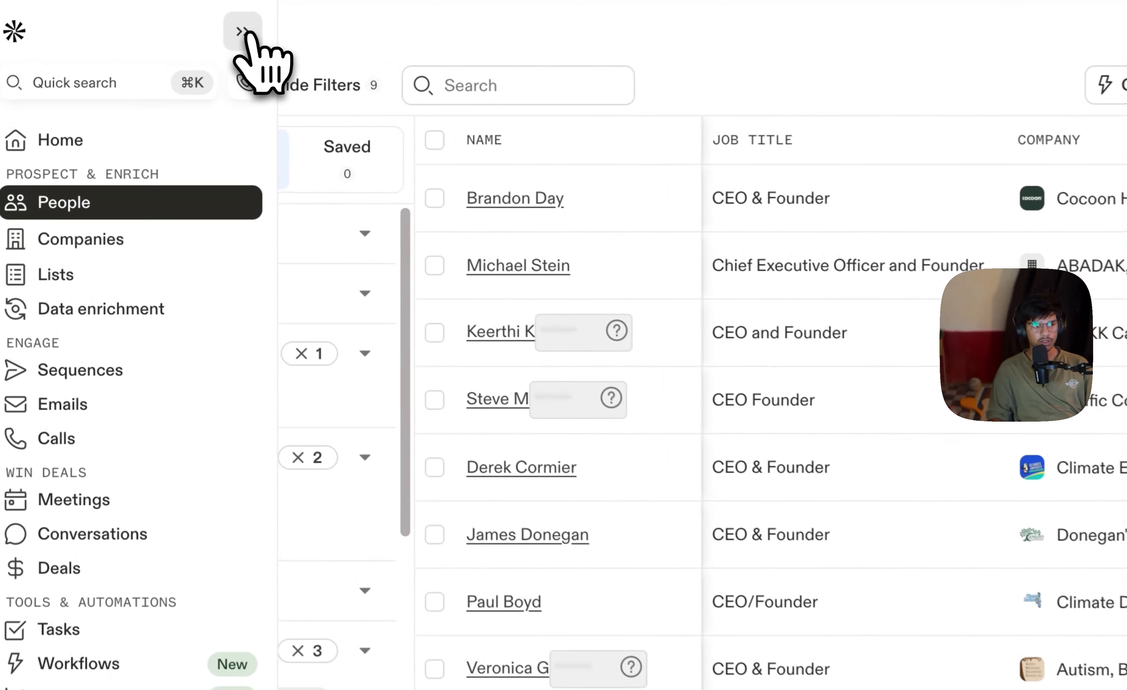
click(174, 20)
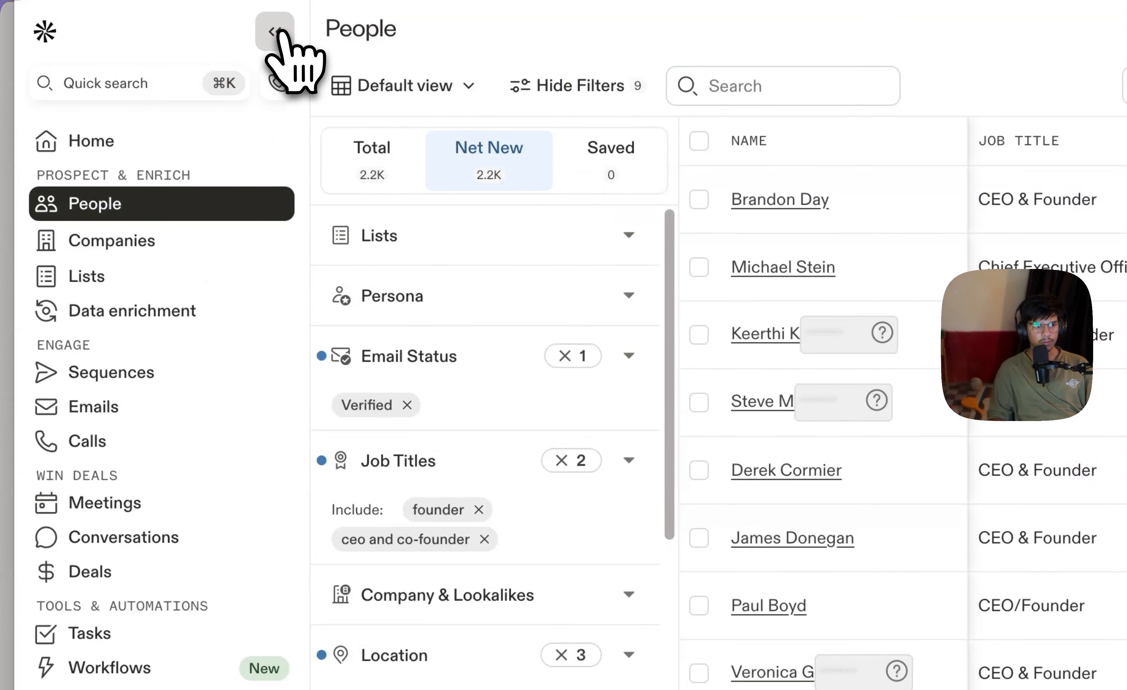
click(275, 31)
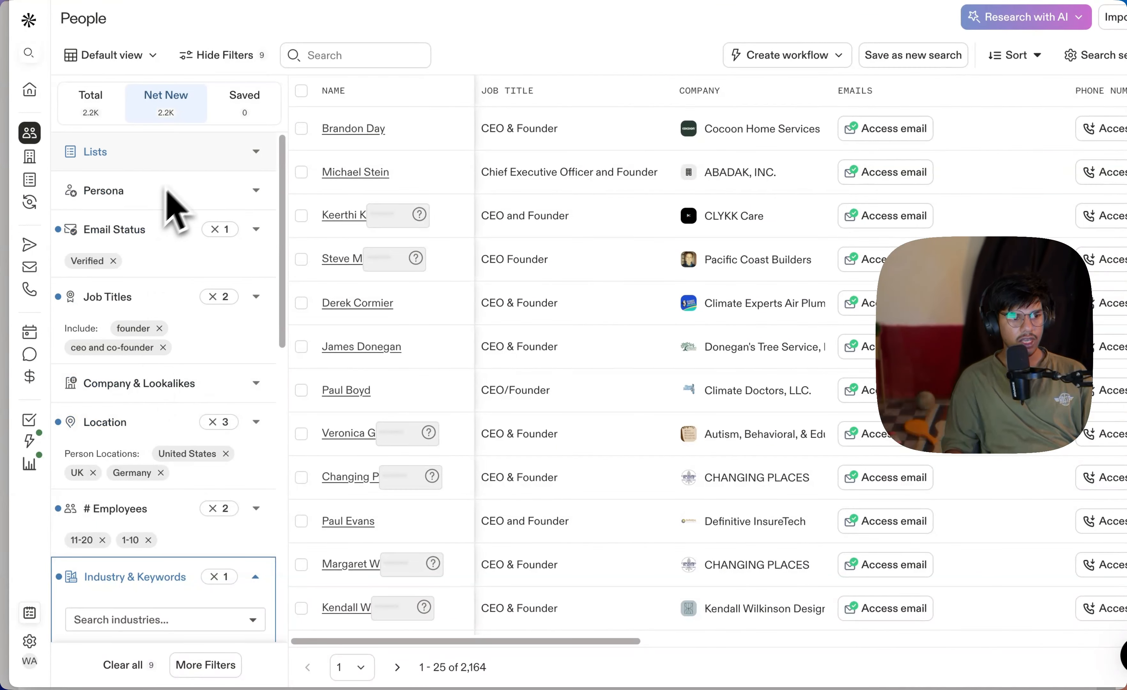
scroll(185, 231, down, 2)
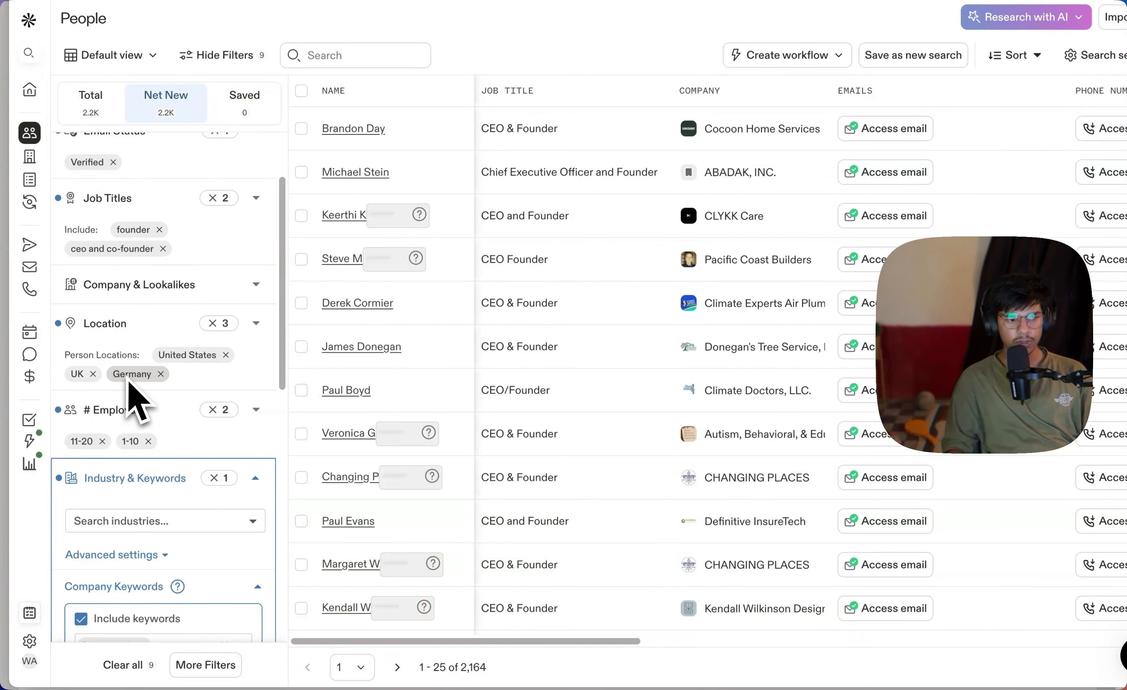
scroll(131, 391, down, 1)
scroll(134, 398, down, 1)
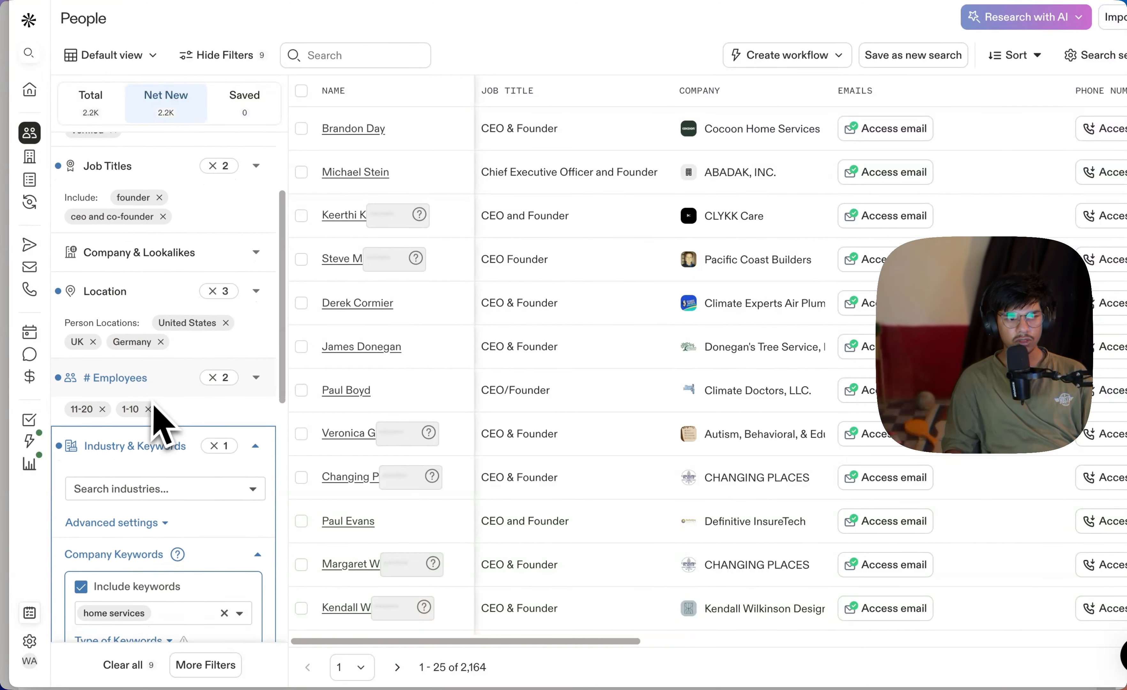
scroll(155, 404, down, 5)
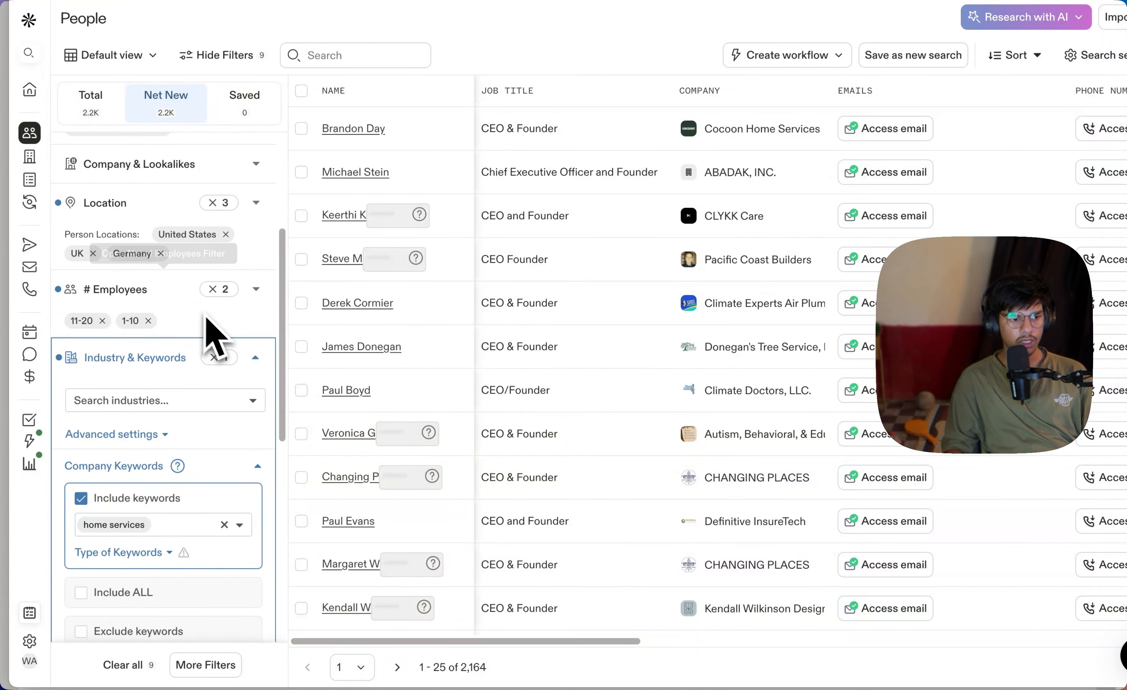
Step: Add the hospital & health care industry to the People search's Industry & Keywords filter
scroll(211, 328, down, 3)
click(214, 306)
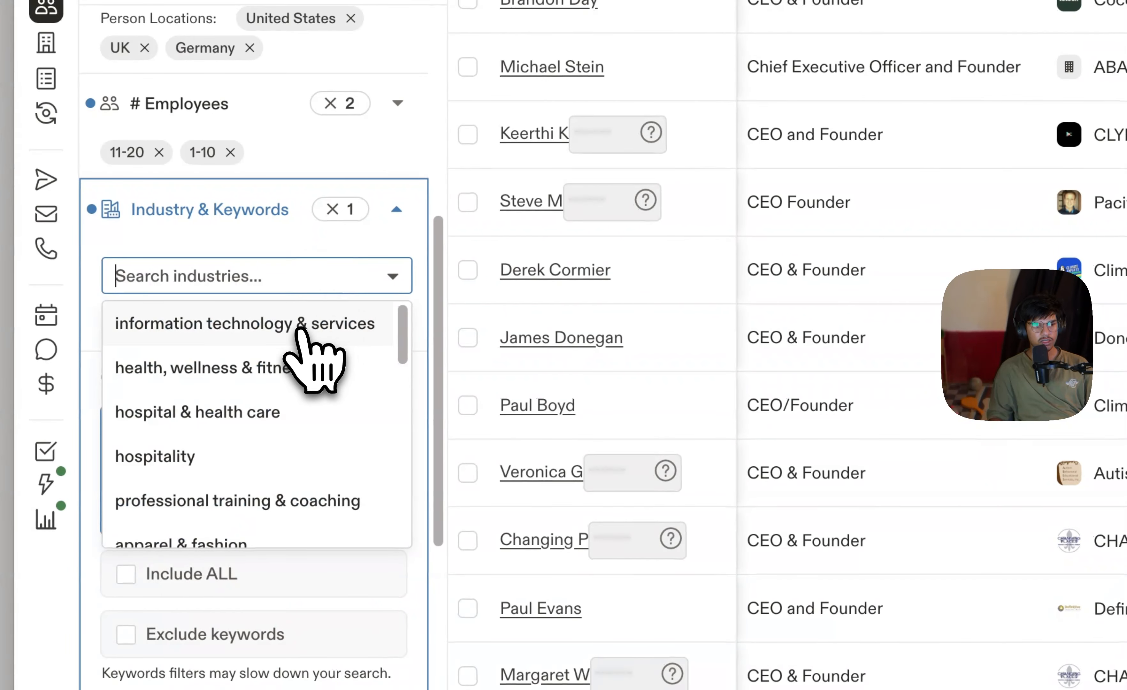
click(282, 402)
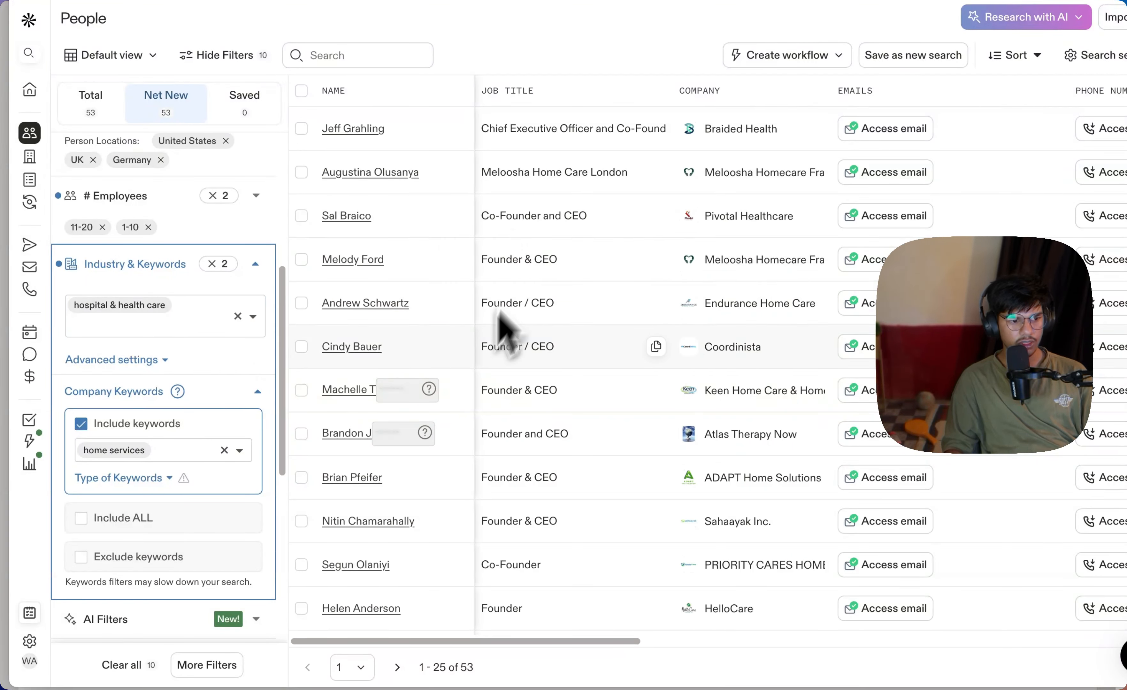
Step: Replace the home services company keyword with "mental" in the included keywords
scroll(457, 390, down, 4)
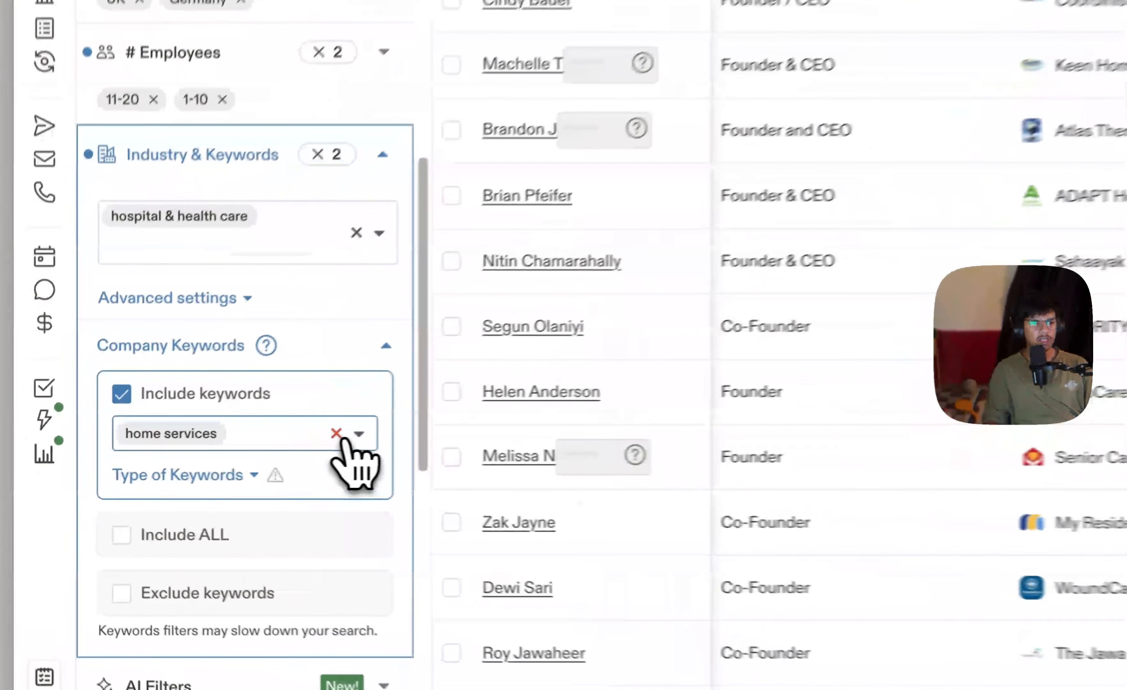
click(225, 450)
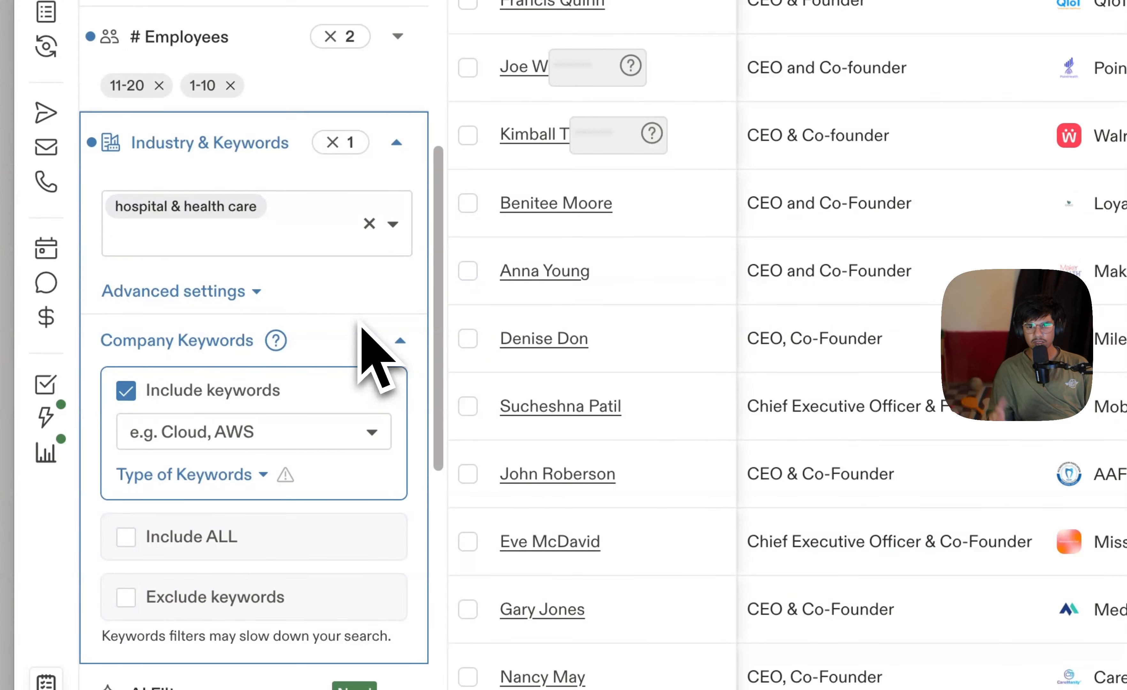
click(250, 434)
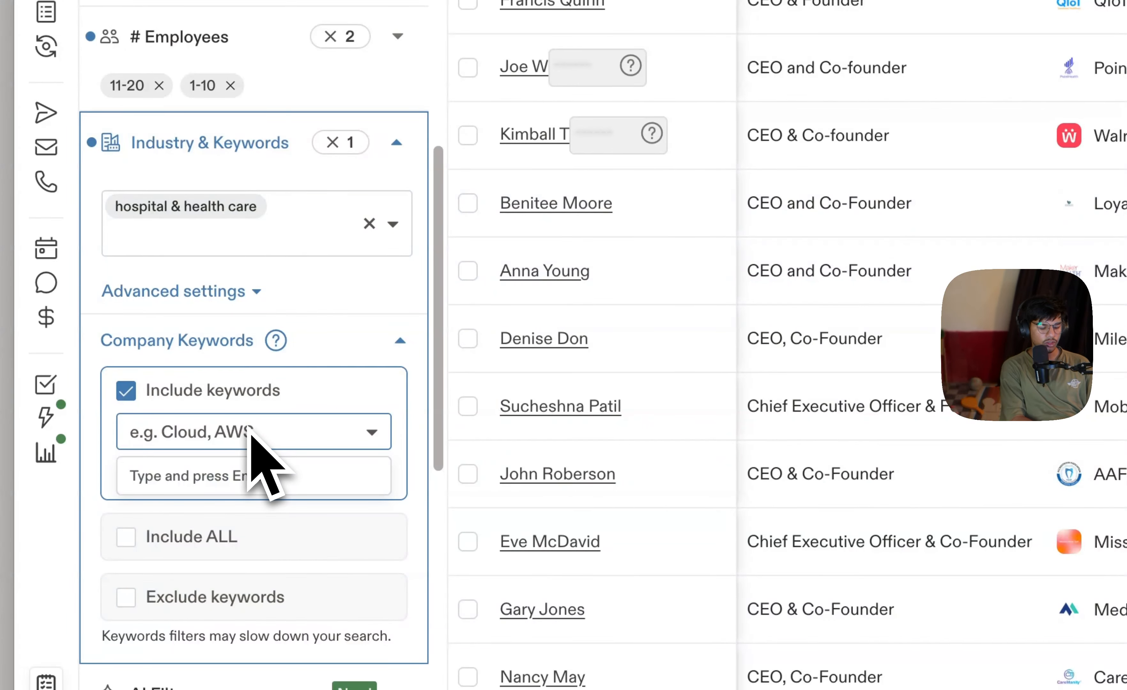
text(mental)
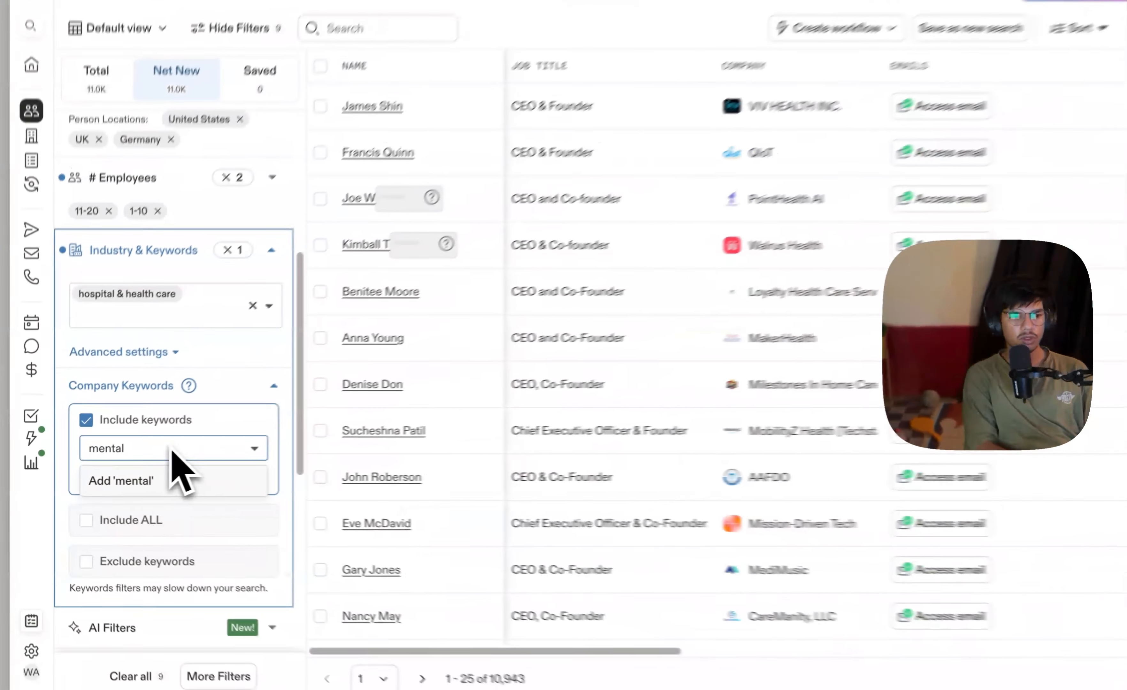
key(Return)
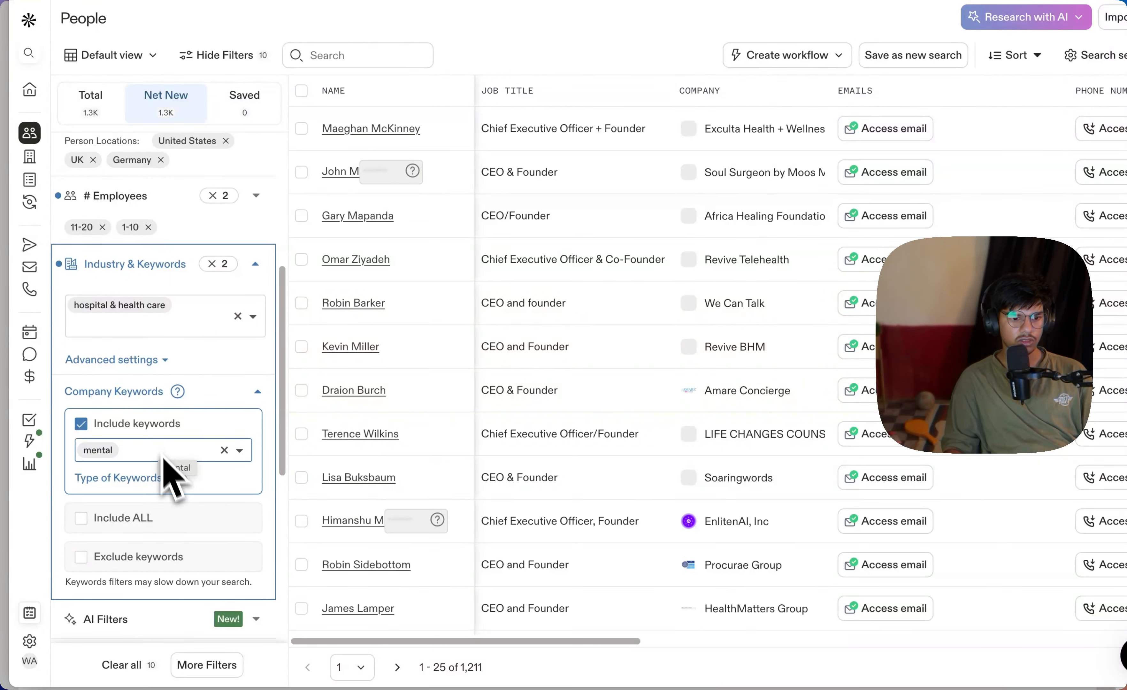
drag(487, 682, 414, 663)
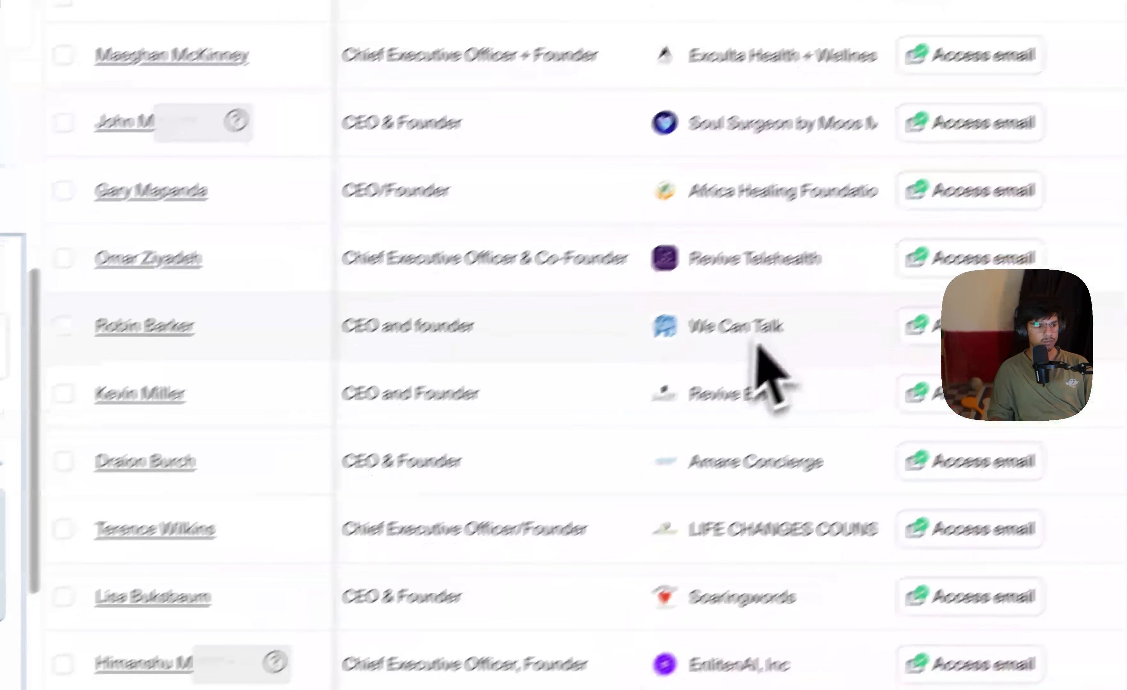
scroll(52, 322, down, 2)
scroll(231, 532, down, 5)
scroll(239, 558, up, 10)
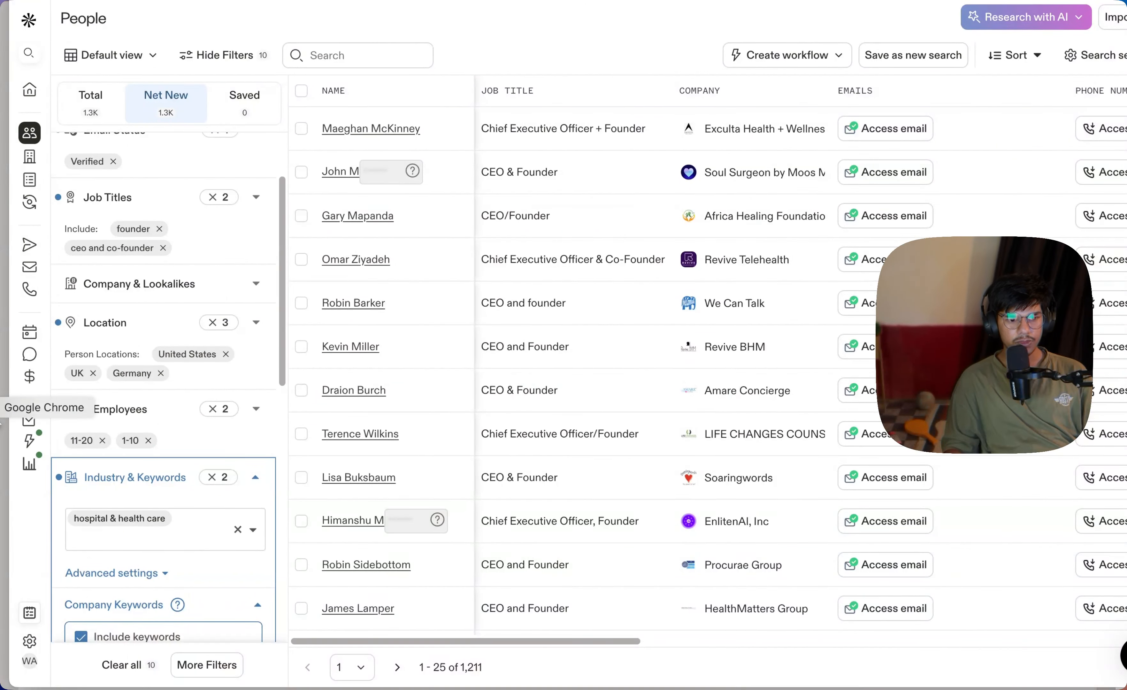
Step: In the Sign Up | Apollo window, search Google for "apify" in a new tab and open the sponsored Apify.com result
right_click(0, 420)
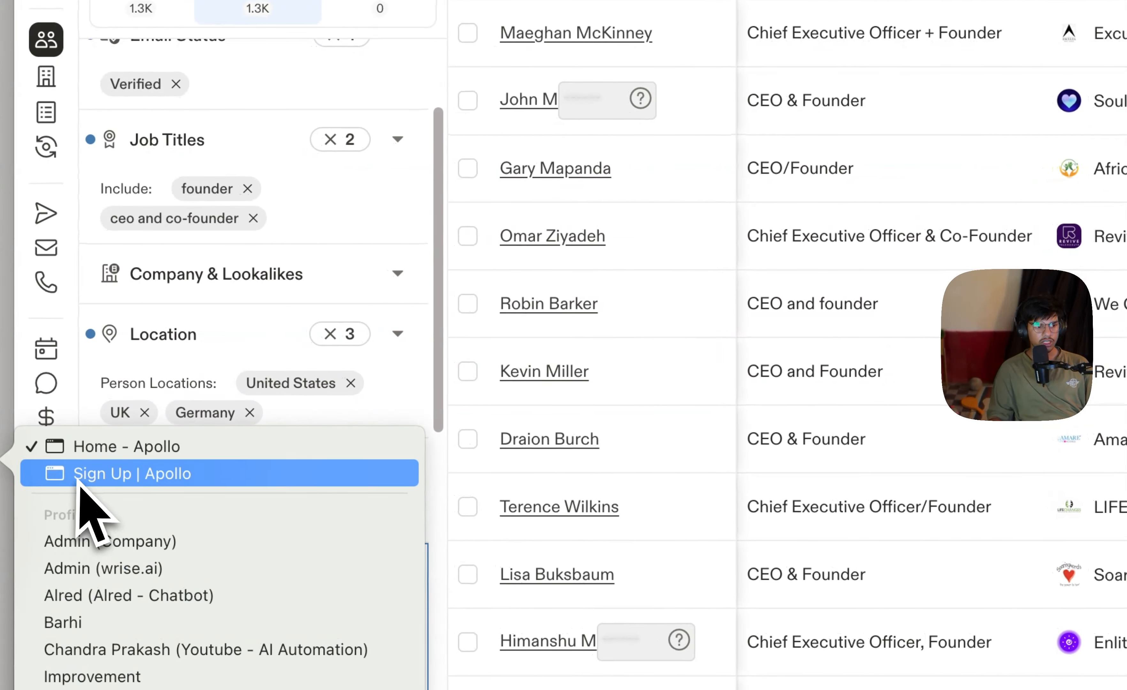
click(50, 415)
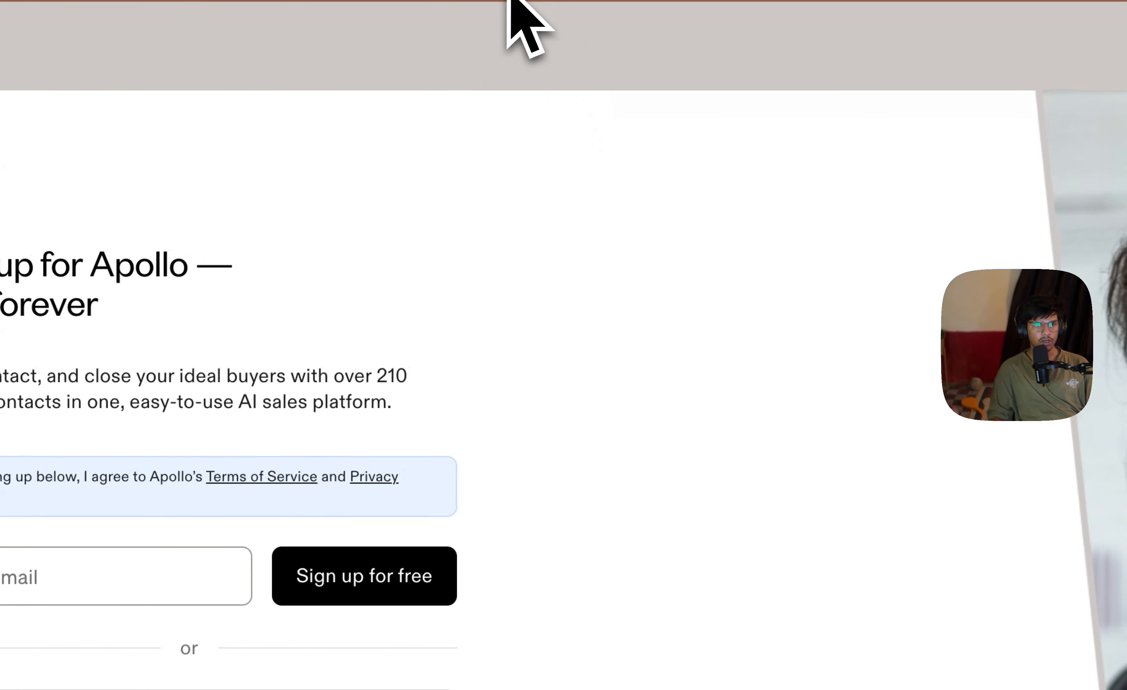
key(super+t)
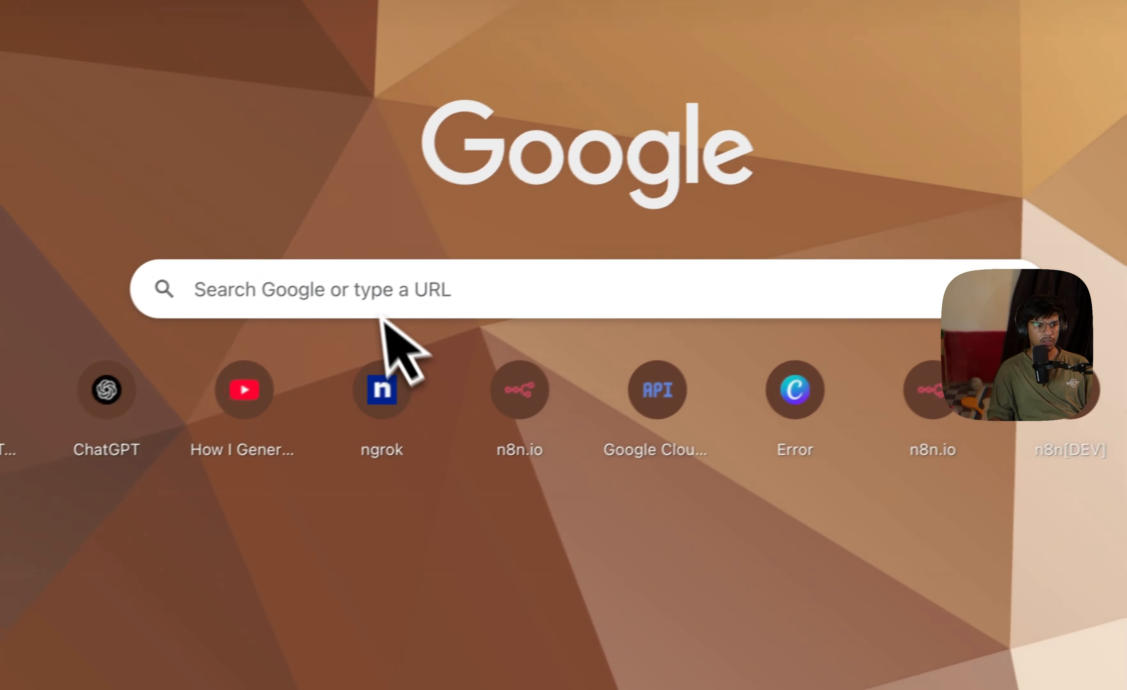
click(372, 286)
text(apio)
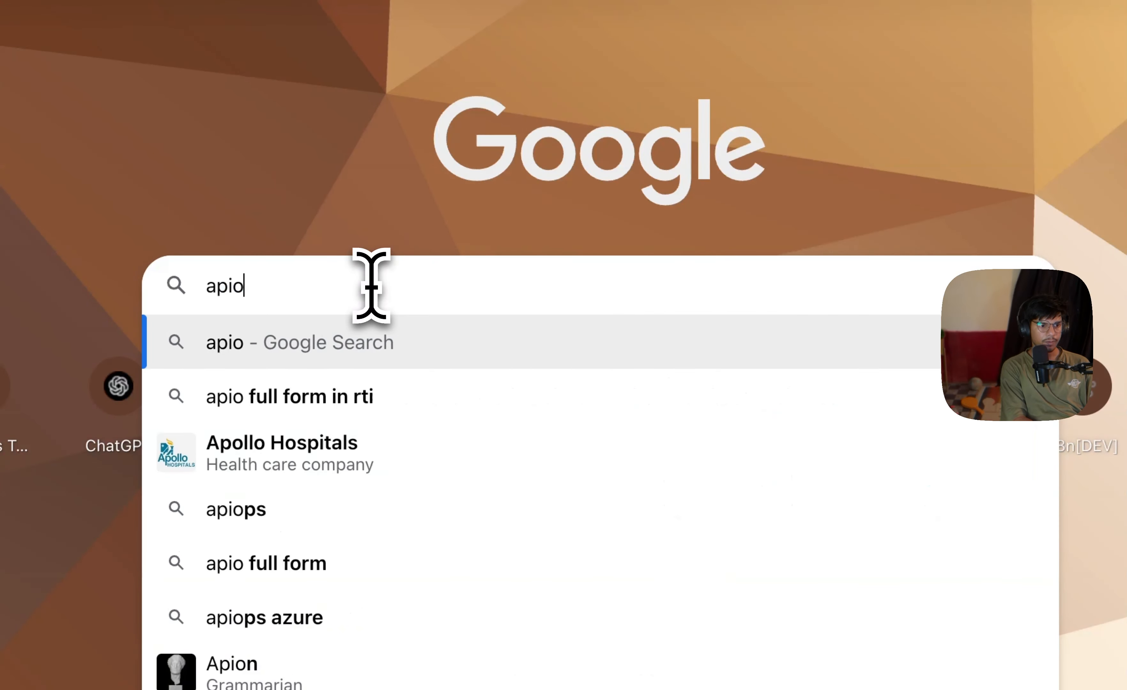
key(BackSpace)
text(f)
text(y)
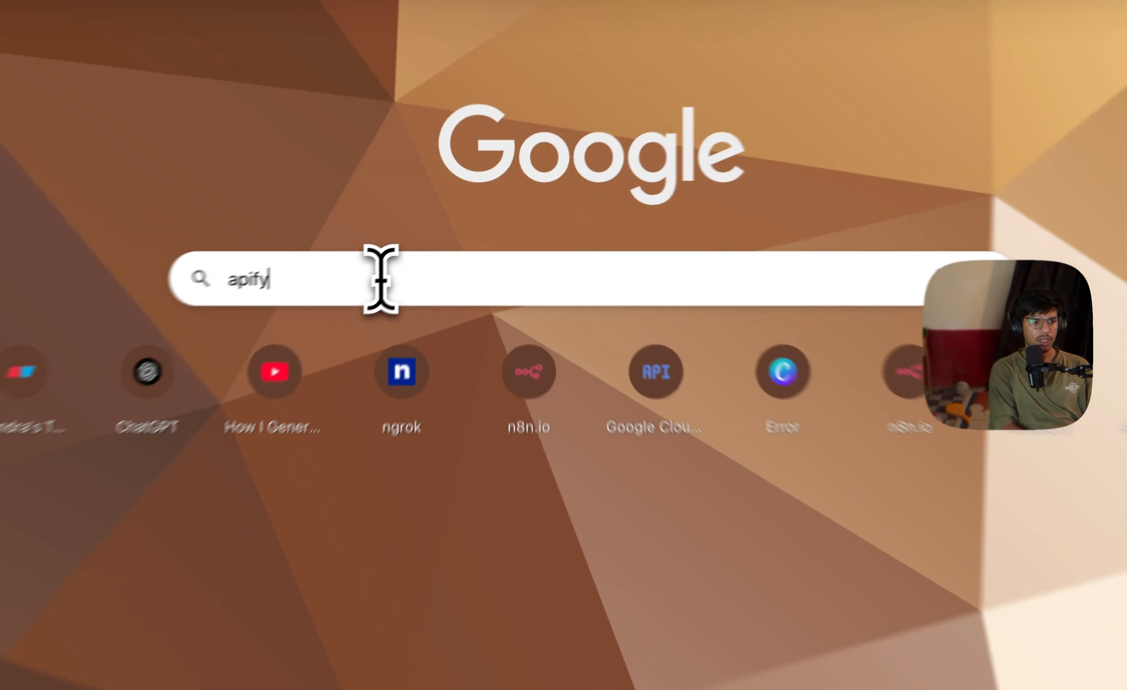
key(Return)
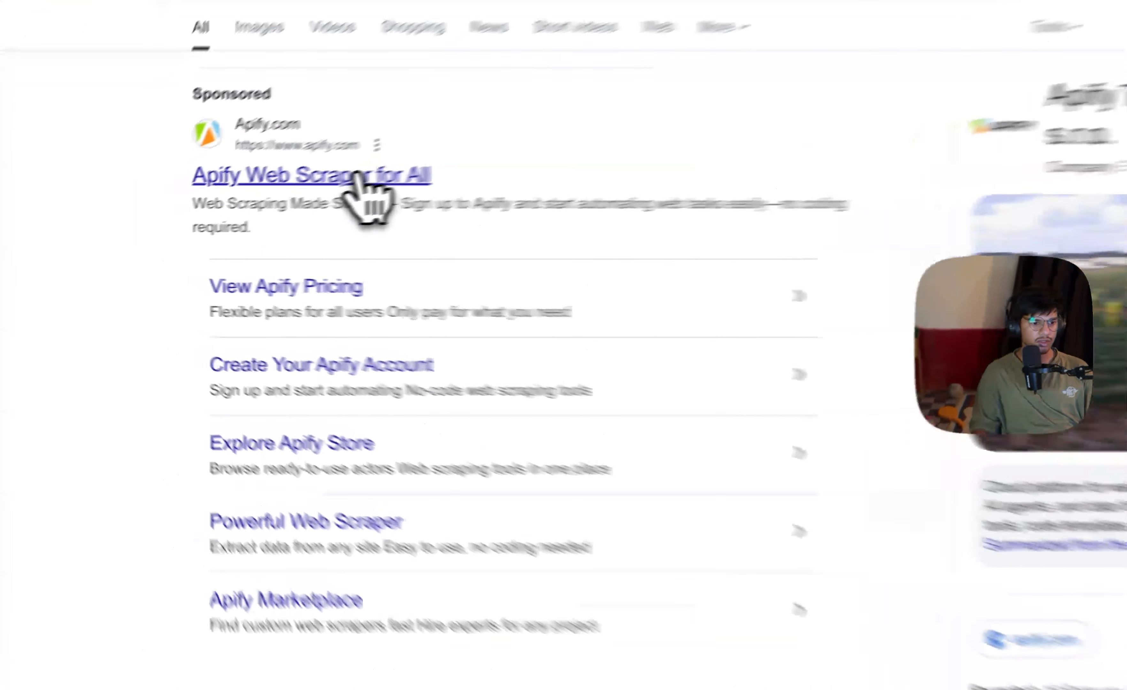
click(409, 160)
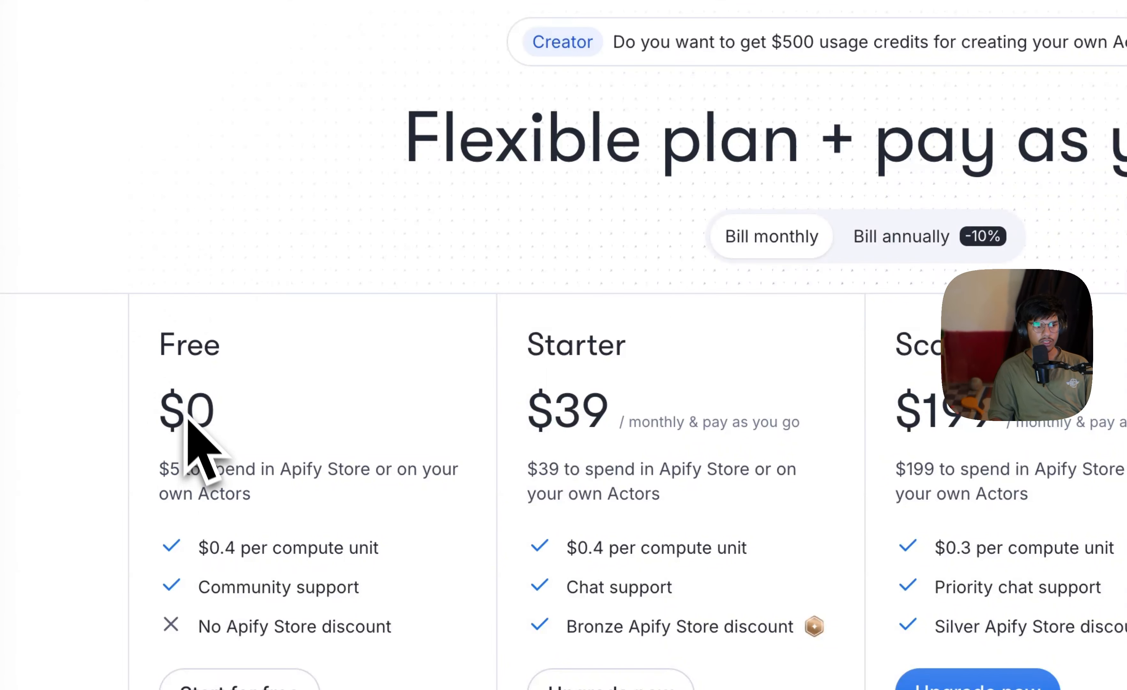
Step: Review the Free and Starter plan details on Apify's pricing page
drag(152, 345, 813, 580)
click(314, 501)
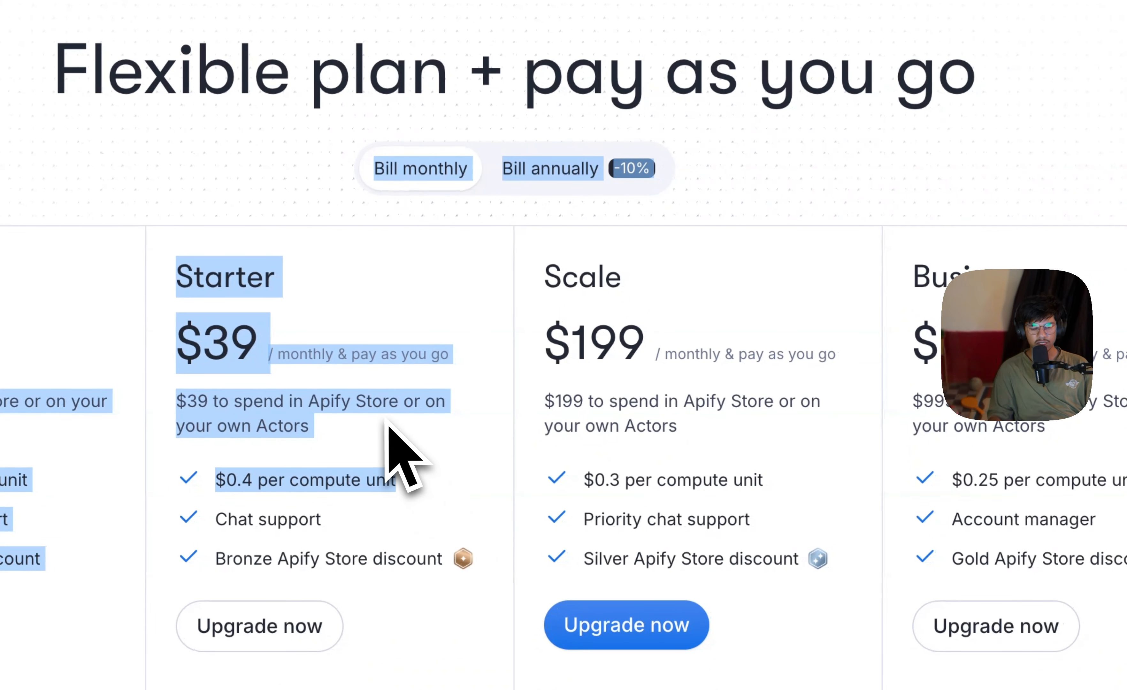
click(713, 288)
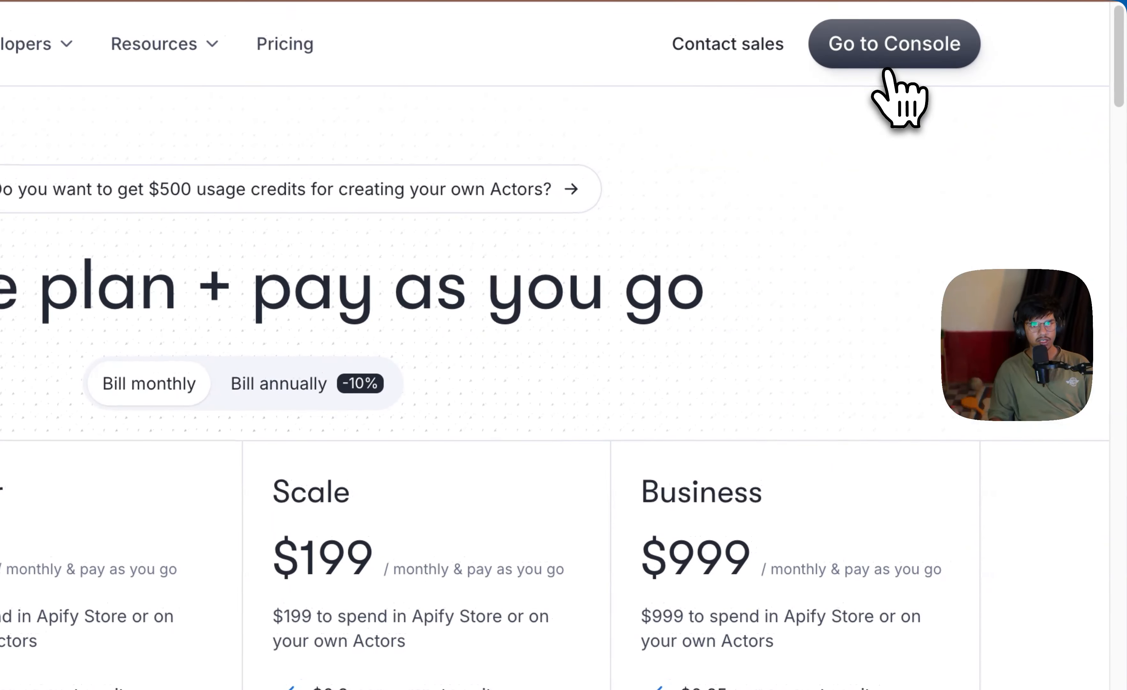
Step: Open the Apify Store in the Apify Console and search its Actors for "apollo s"
click(884, 65)
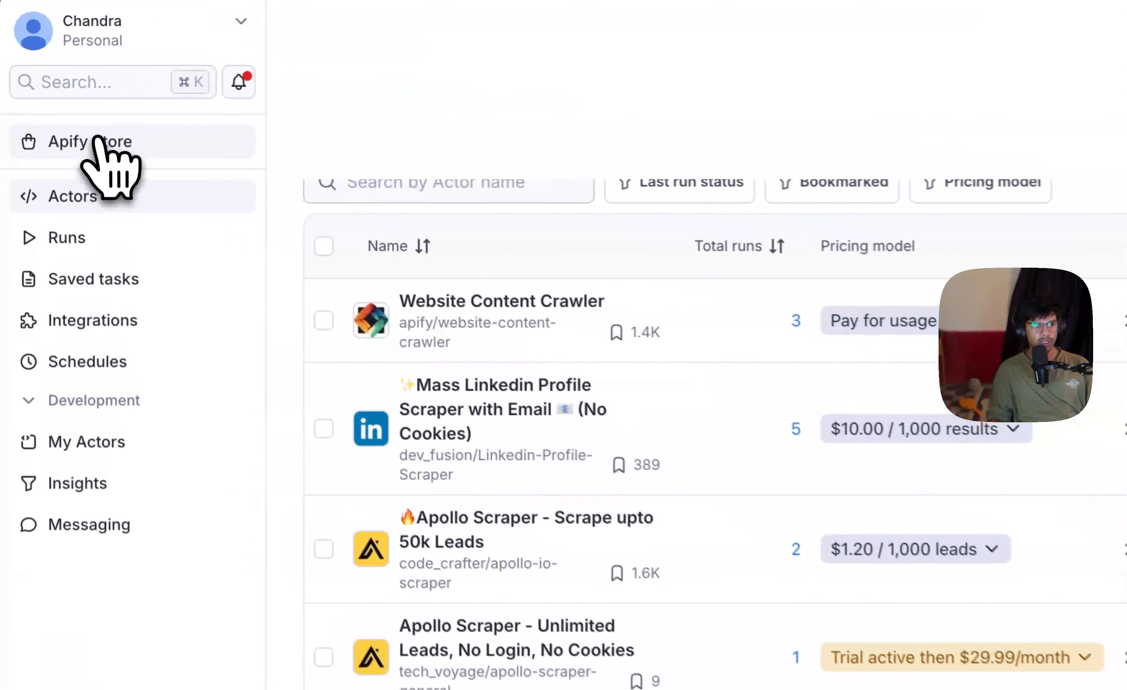
click(98, 139)
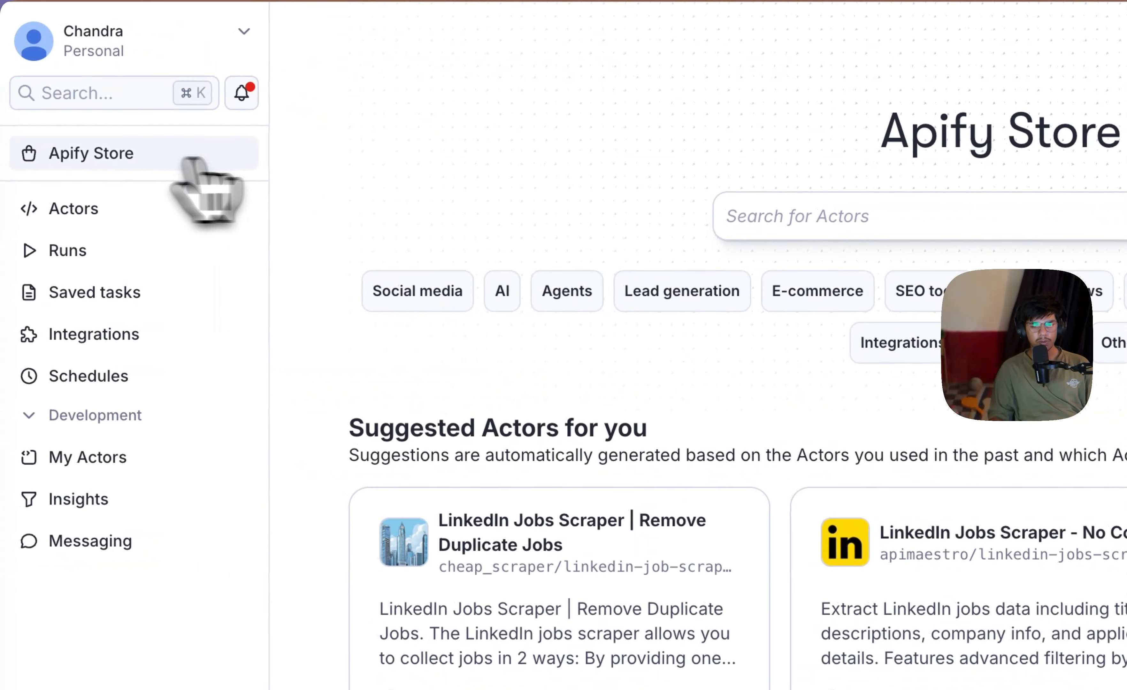
click(982, 198)
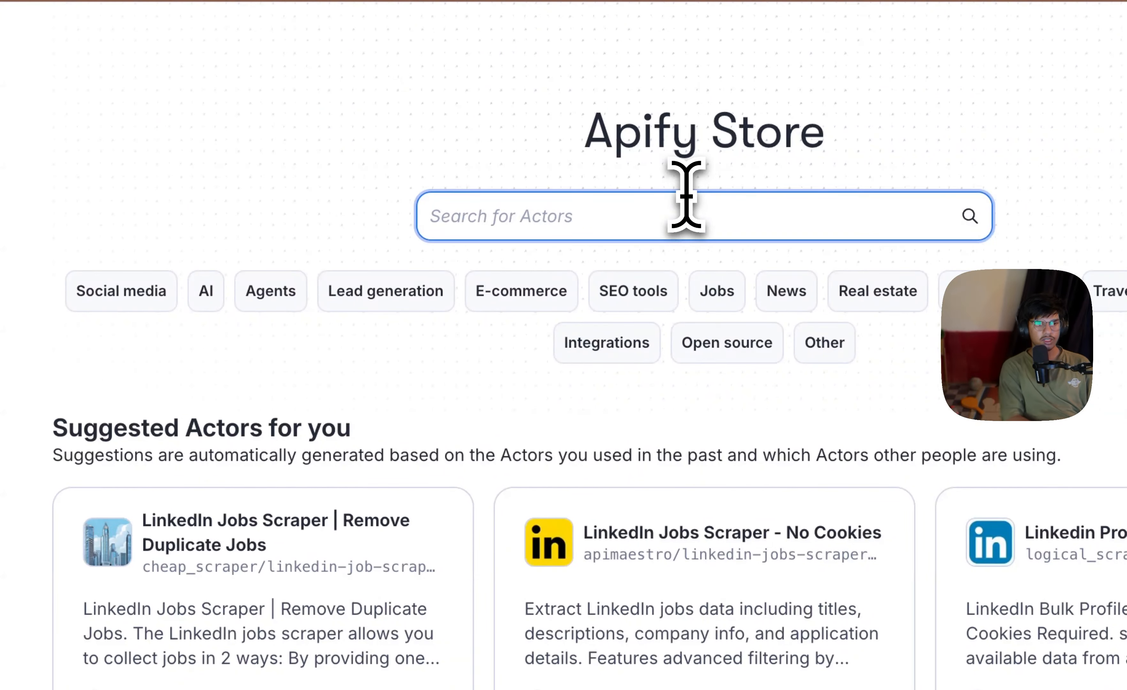
text(app)
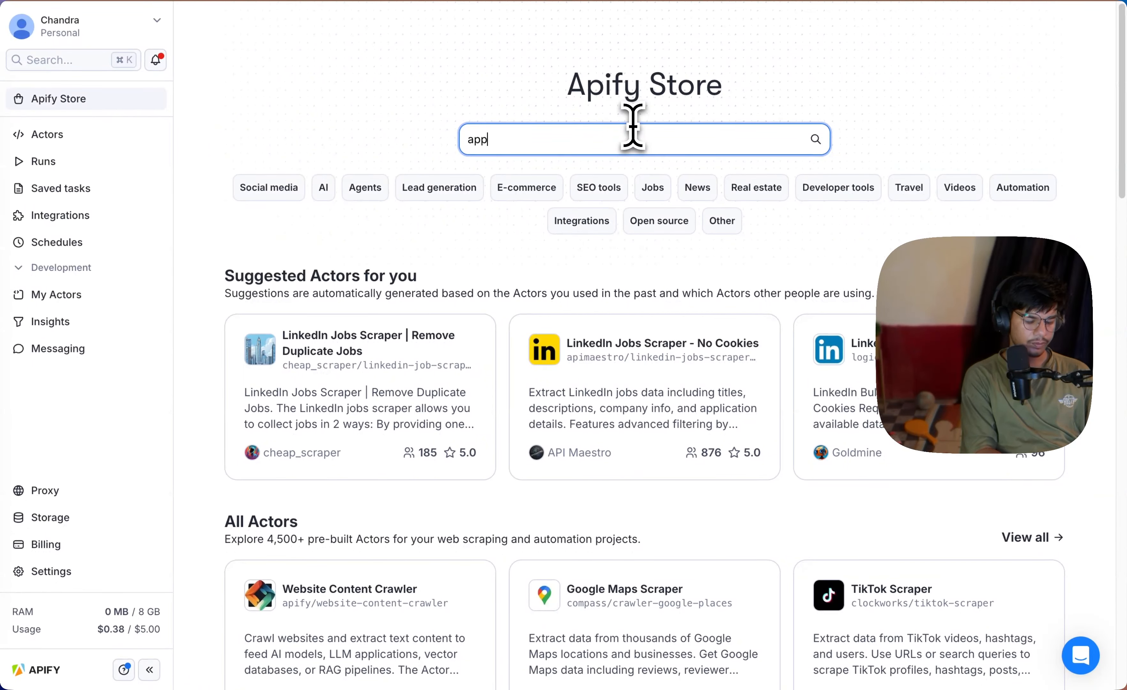
text(olo)
key(BackSpace)
key(BackSpace)
key(BackSpace)
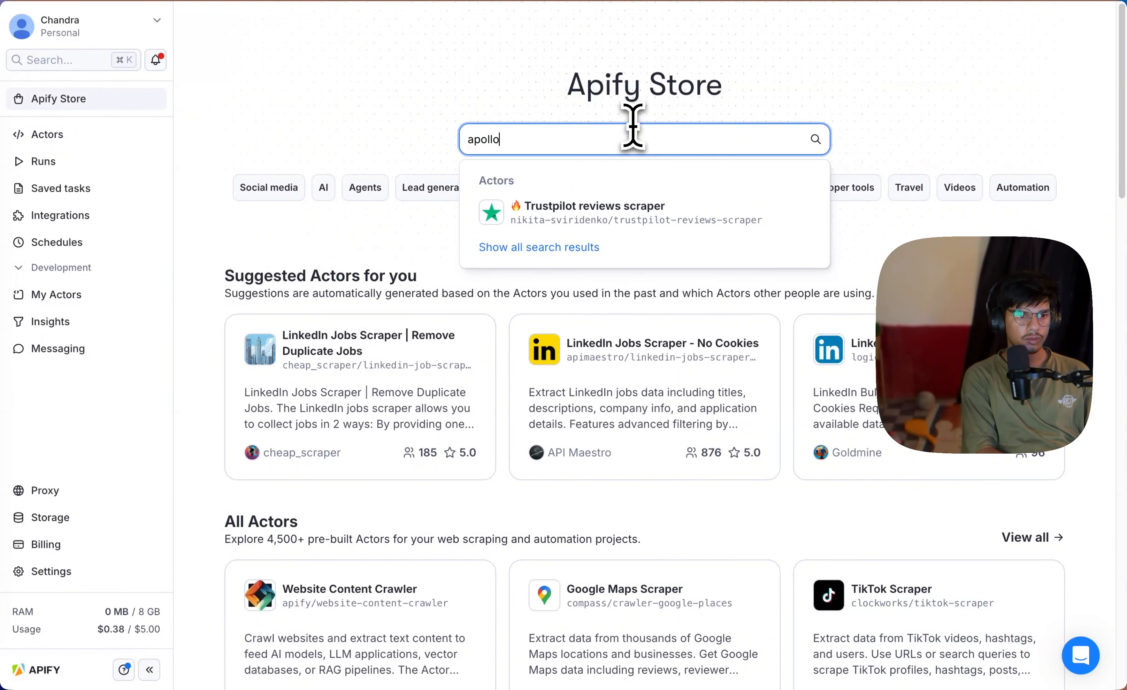
text(ollo cra)
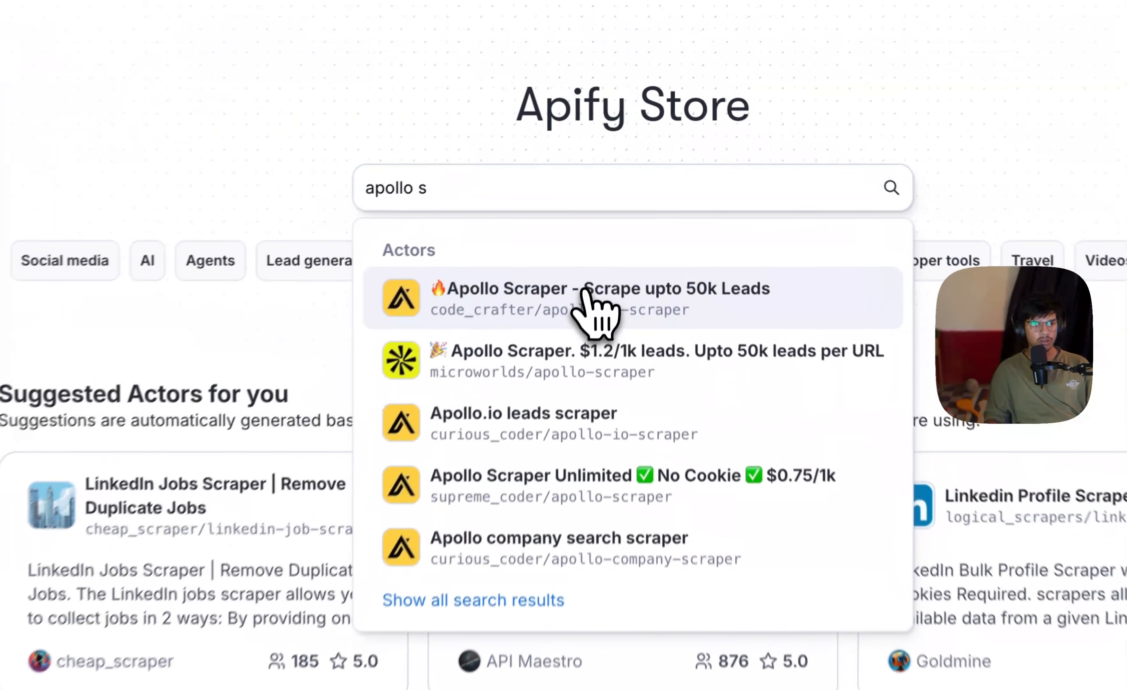
Step: Open the code_crafter Apollo Scraper - Scrape upto 50k Leads Actor and replace its Search URL with the copied Apollo people search URL
click(607, 209)
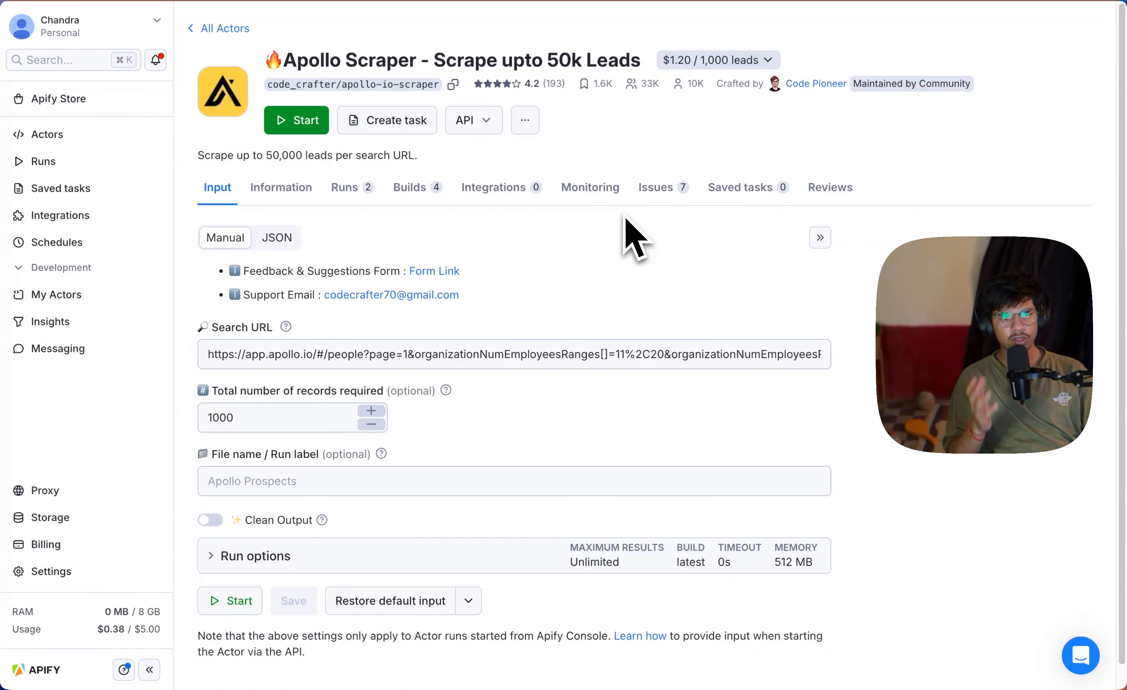
scroll(391, 277, down, 1)
click(386, 338)
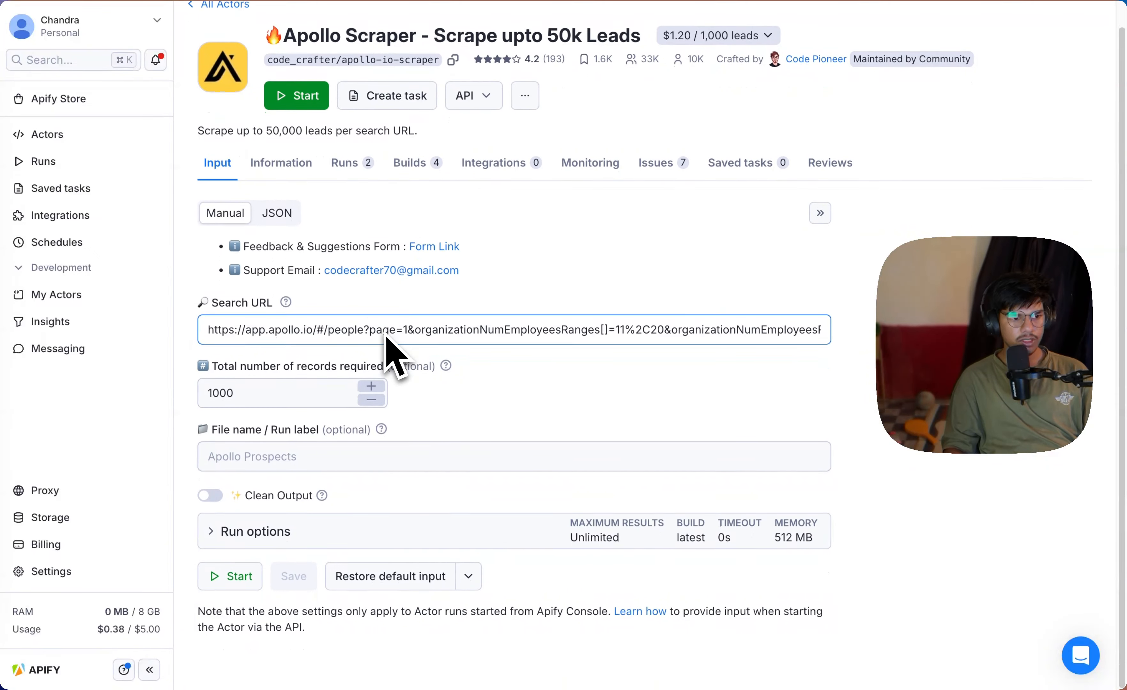
click(401, 332)
key(super+a)
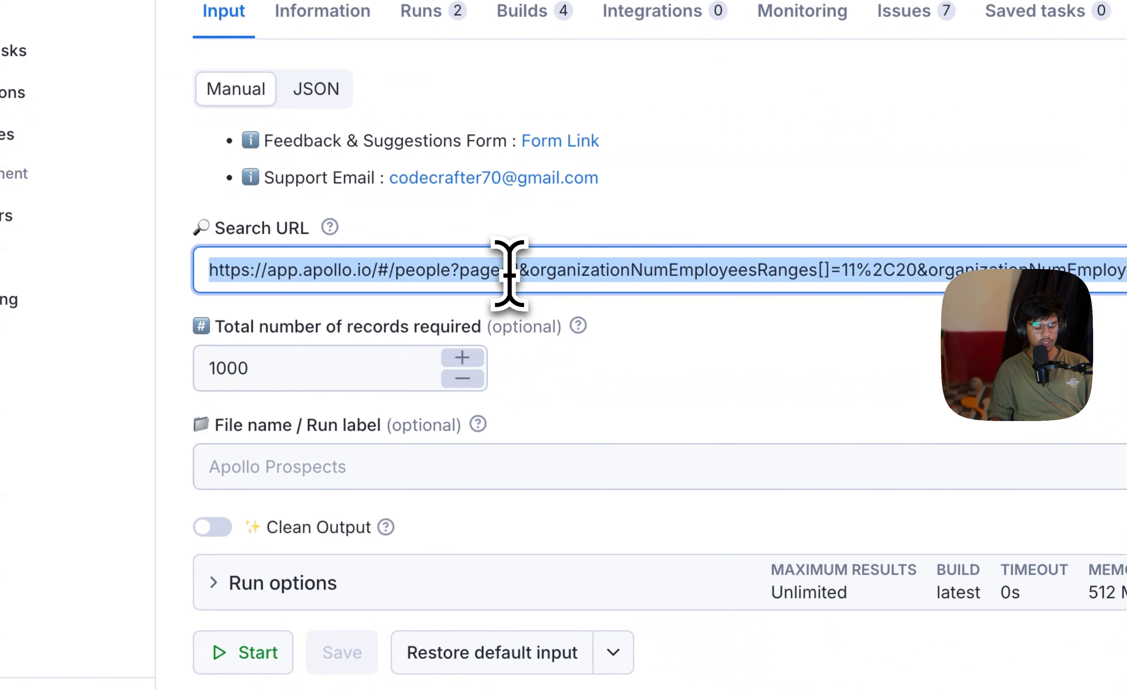
key(super+v)
click(750, 238)
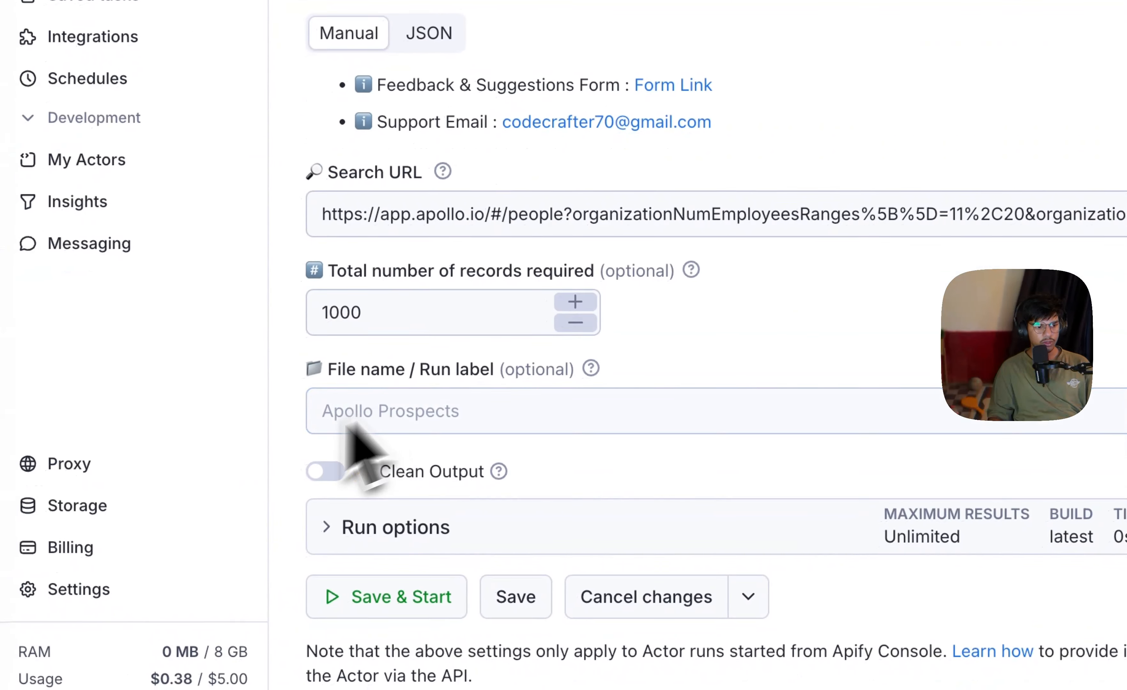
Step: Save the input, start the Actor run, and read the scraper messages in its log
click(347, 588)
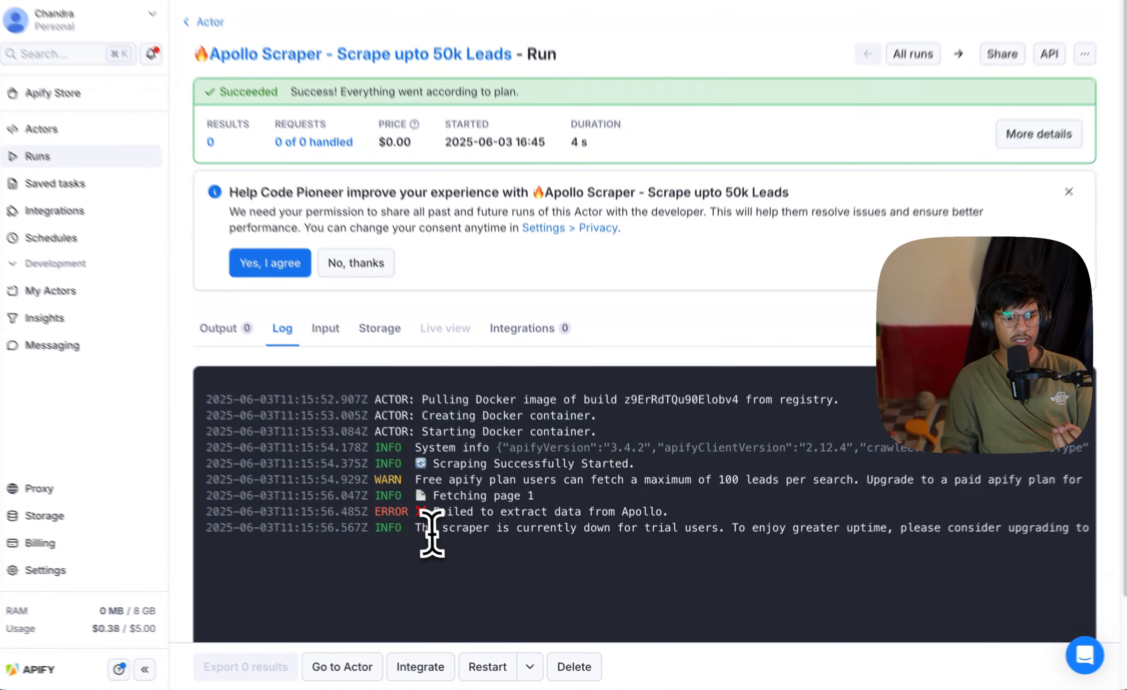
drag(430, 528, 501, 576)
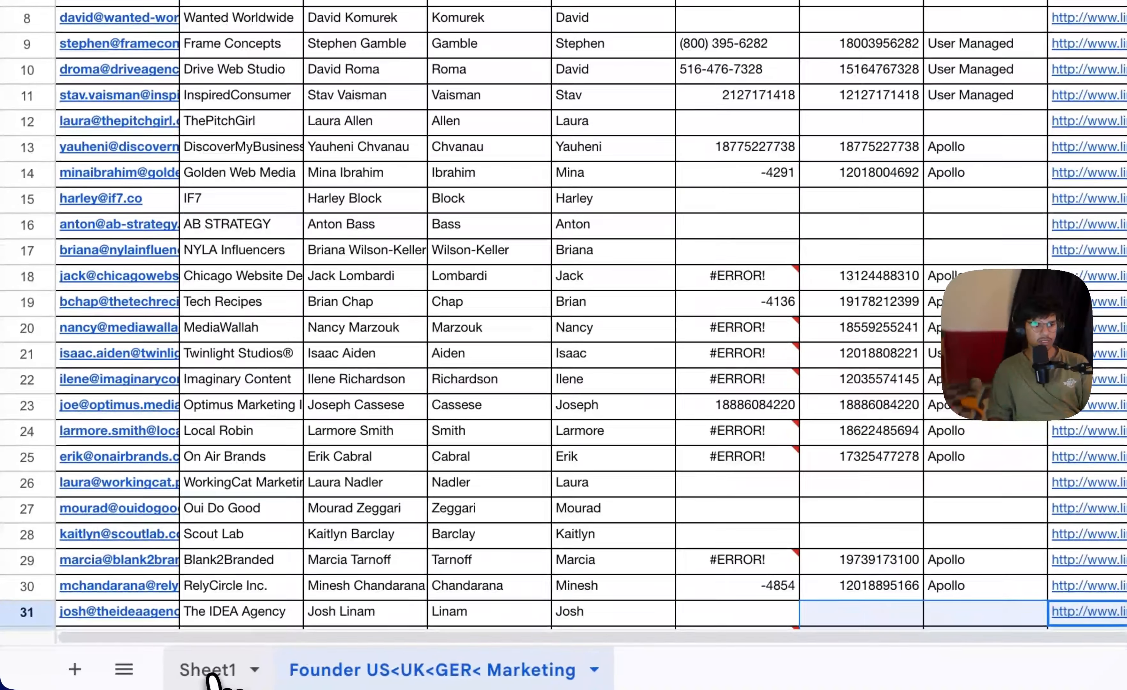
Step: In the Scraped Lead Data spreadsheet, look through the scraped contacts on Sheet1
click(147, 677)
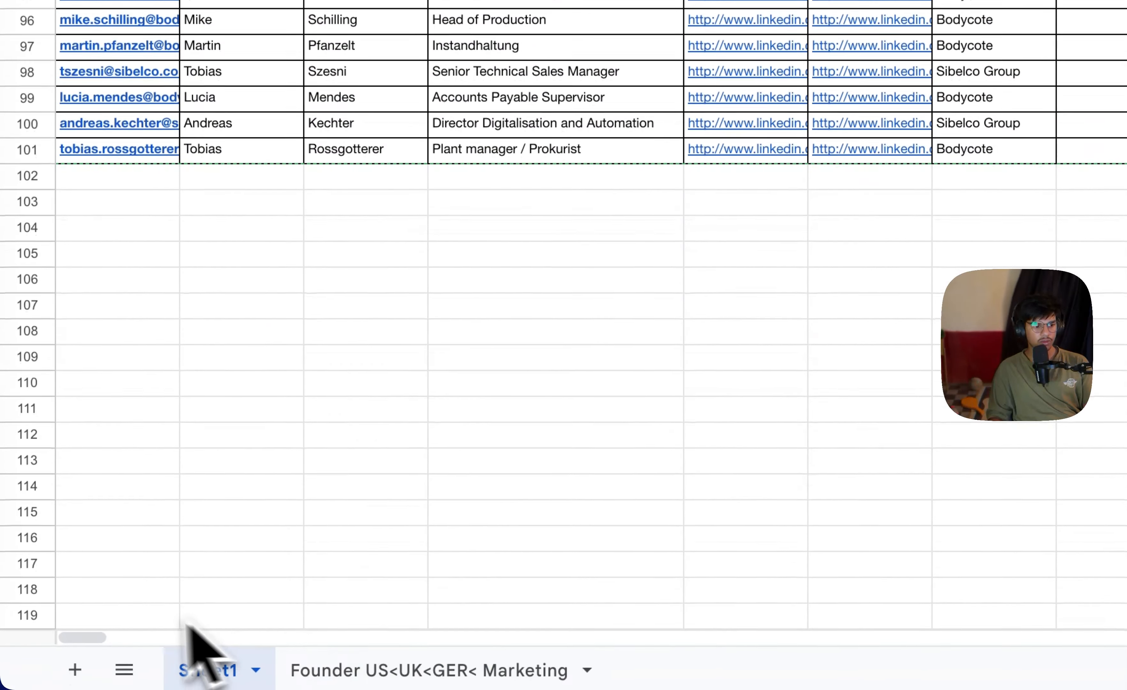
drag(69, 666, 168, 666)
drag(268, 666, 97, 560)
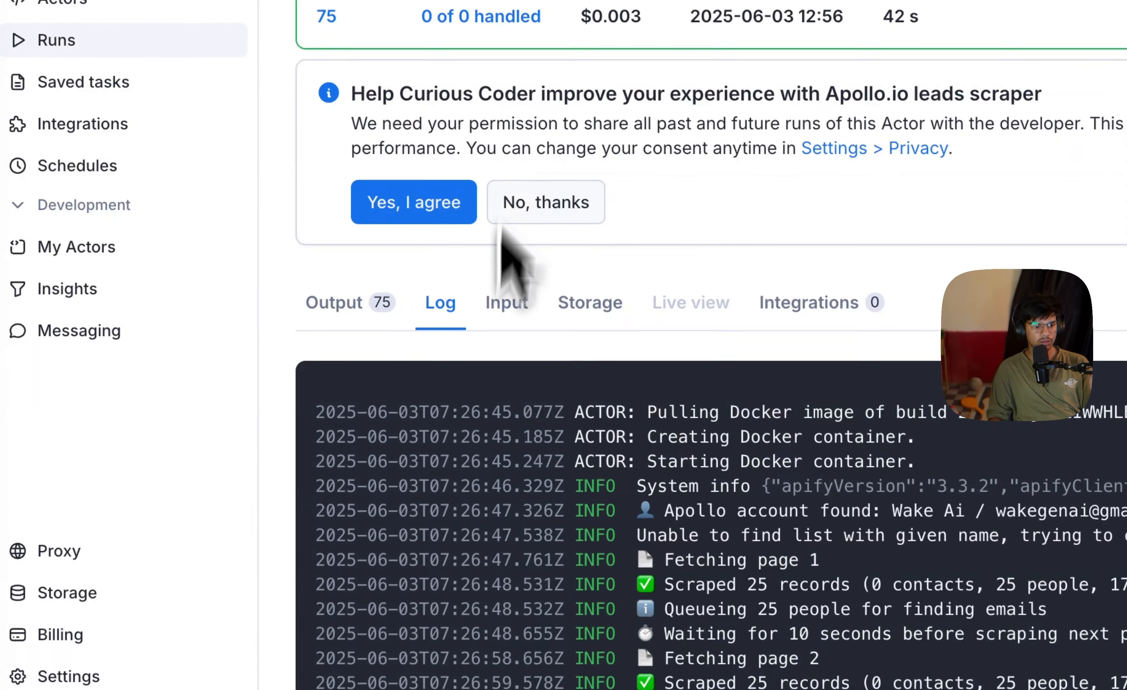
Step: In the Apollo.io leads scraper run, open the CSV dataset export and omit hubspot_company_id, employment_history, subdepartments and hubspot_vid
scroll(499, 225, down, 3)
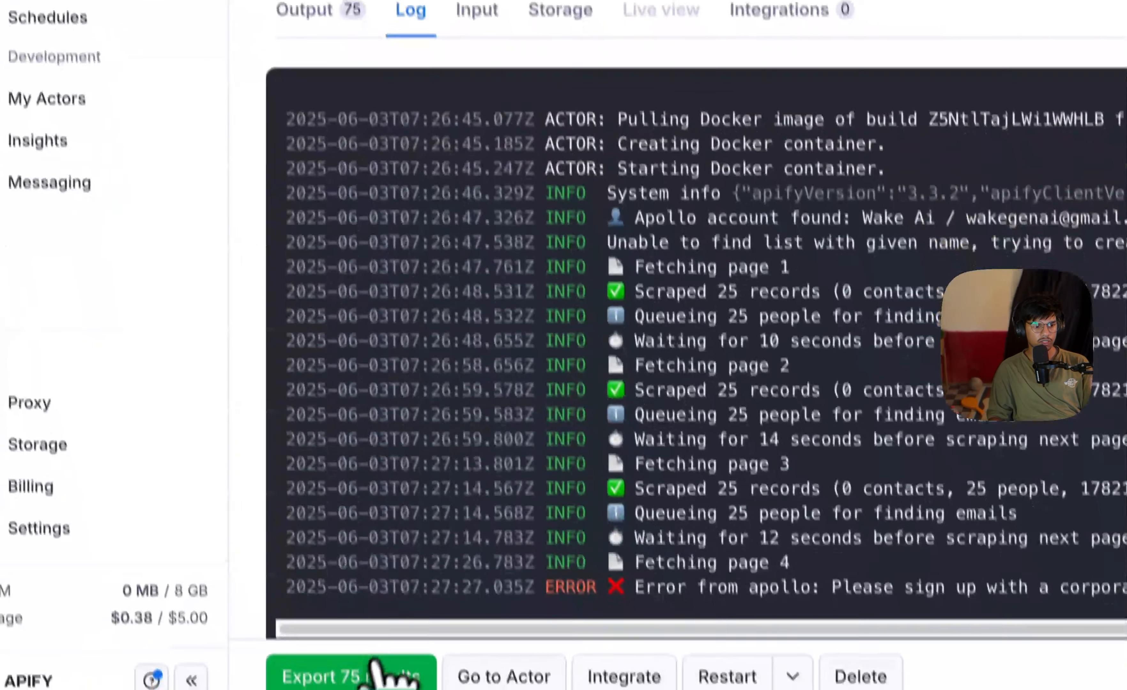
click(361, 671)
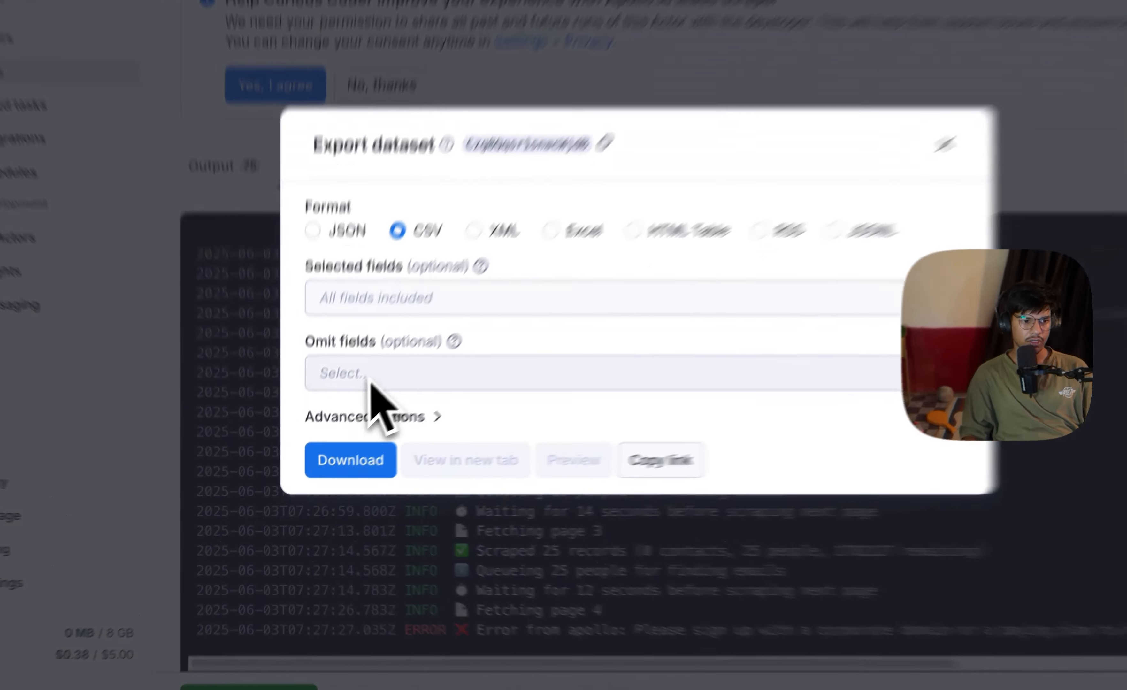
click(368, 405)
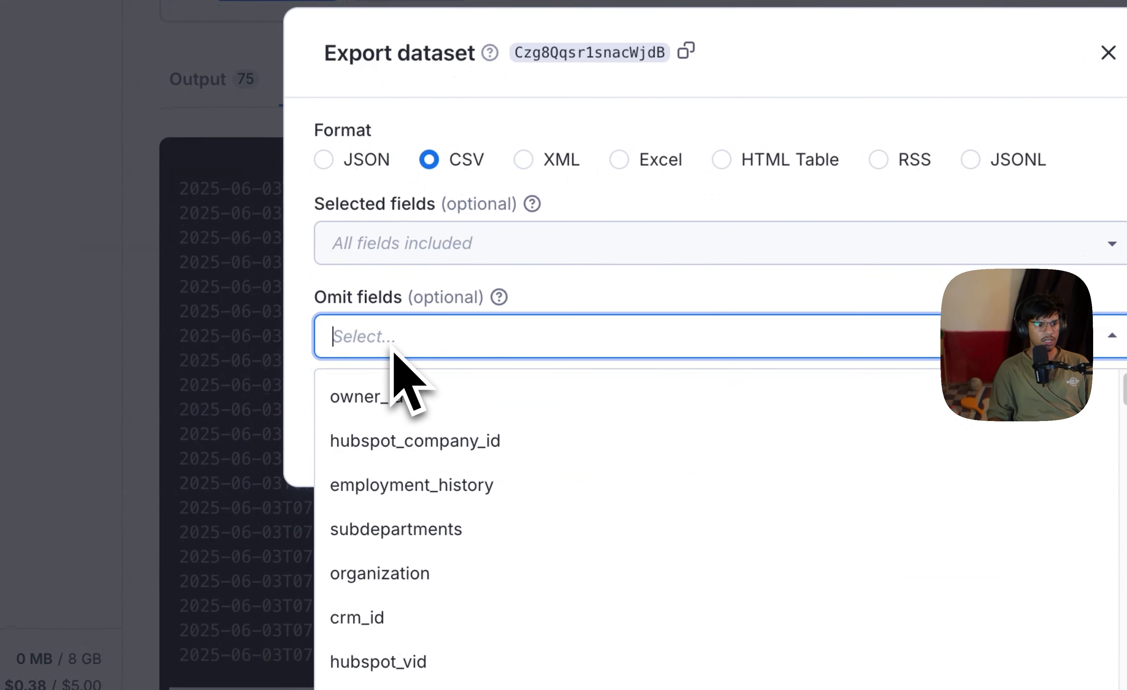
click(442, 445)
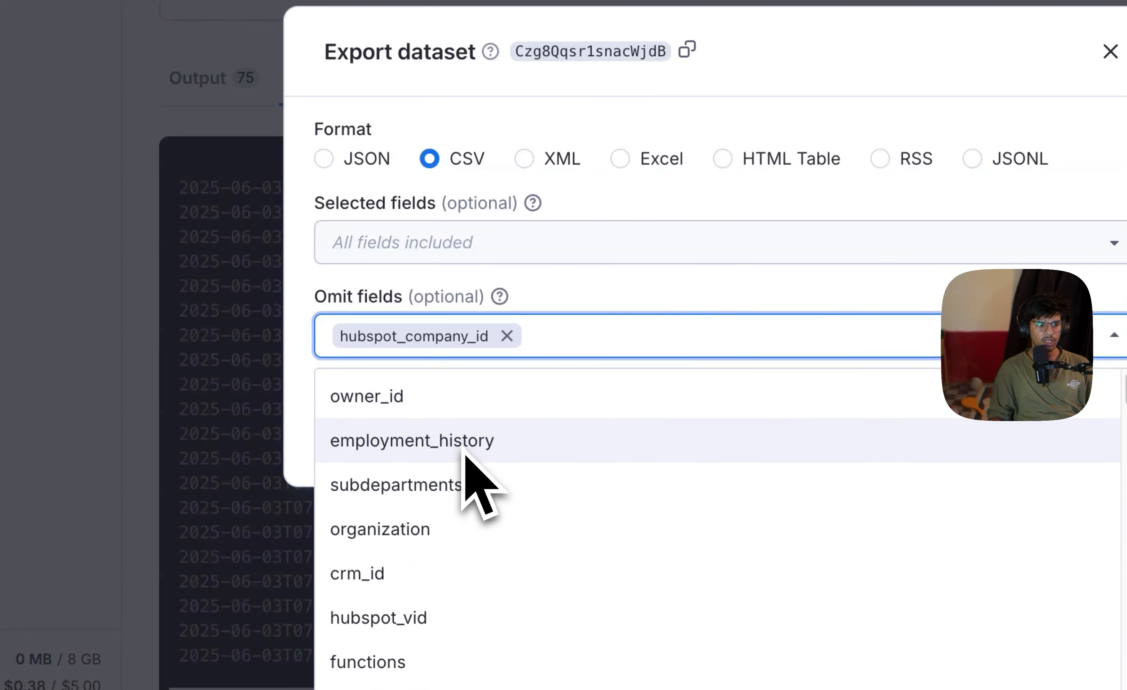
click(465, 456)
click(465, 456)
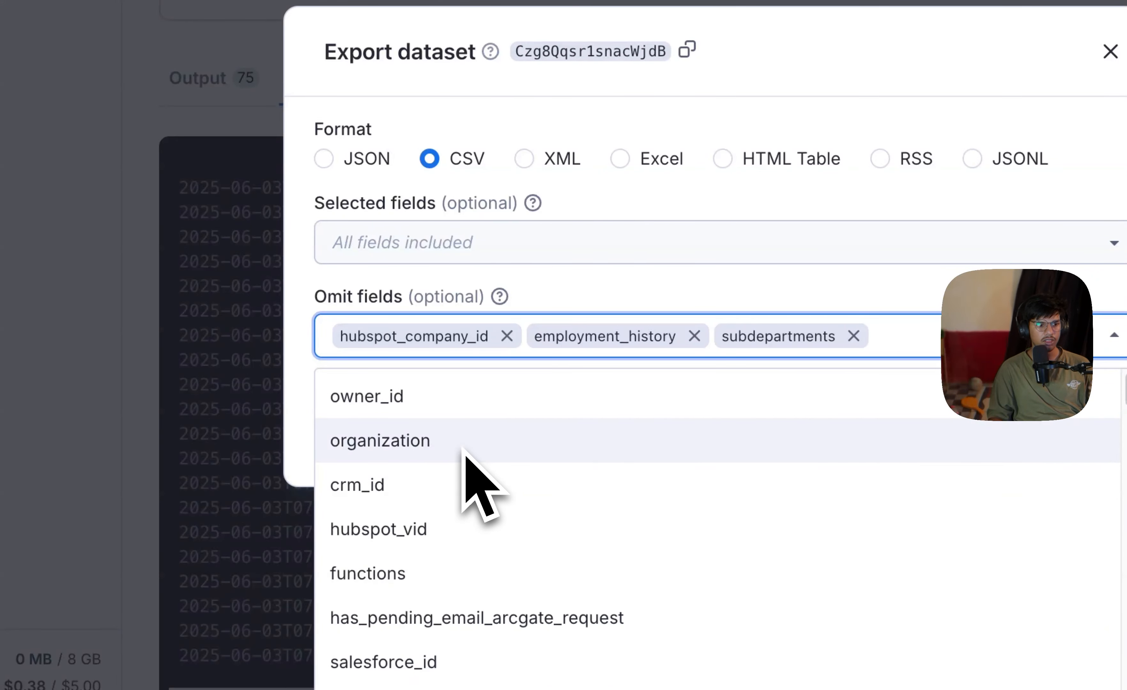
click(453, 534)
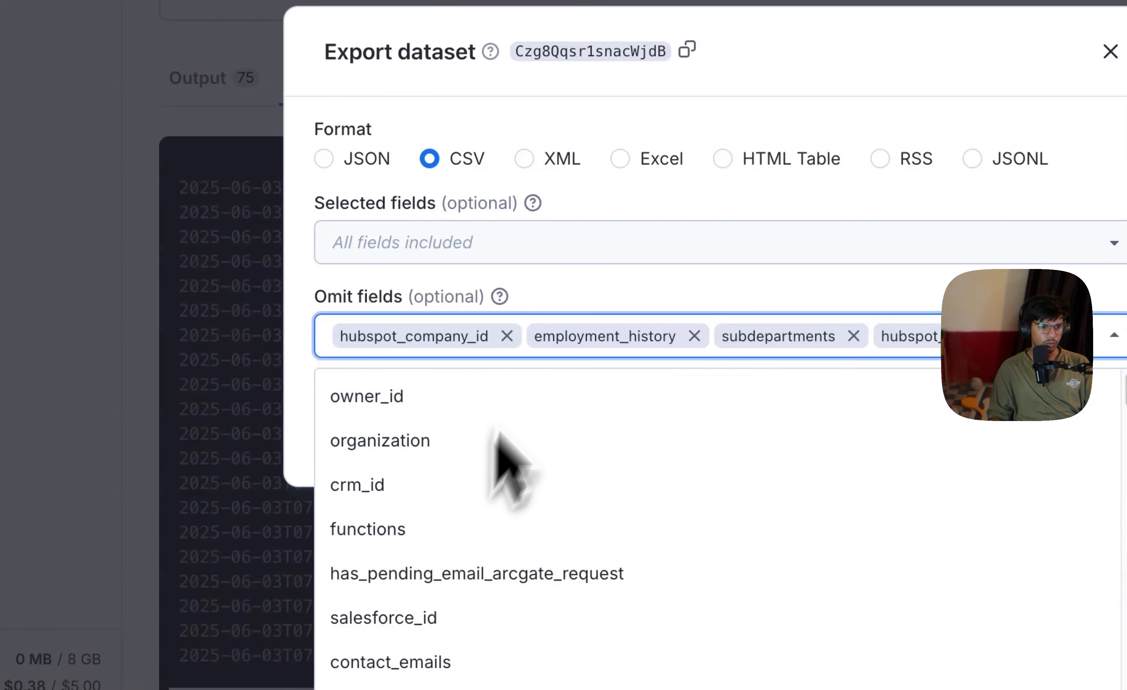
Step: Limit the export to the contact_emails and first_name fields and download the CSV
click(558, 253)
click(555, 256)
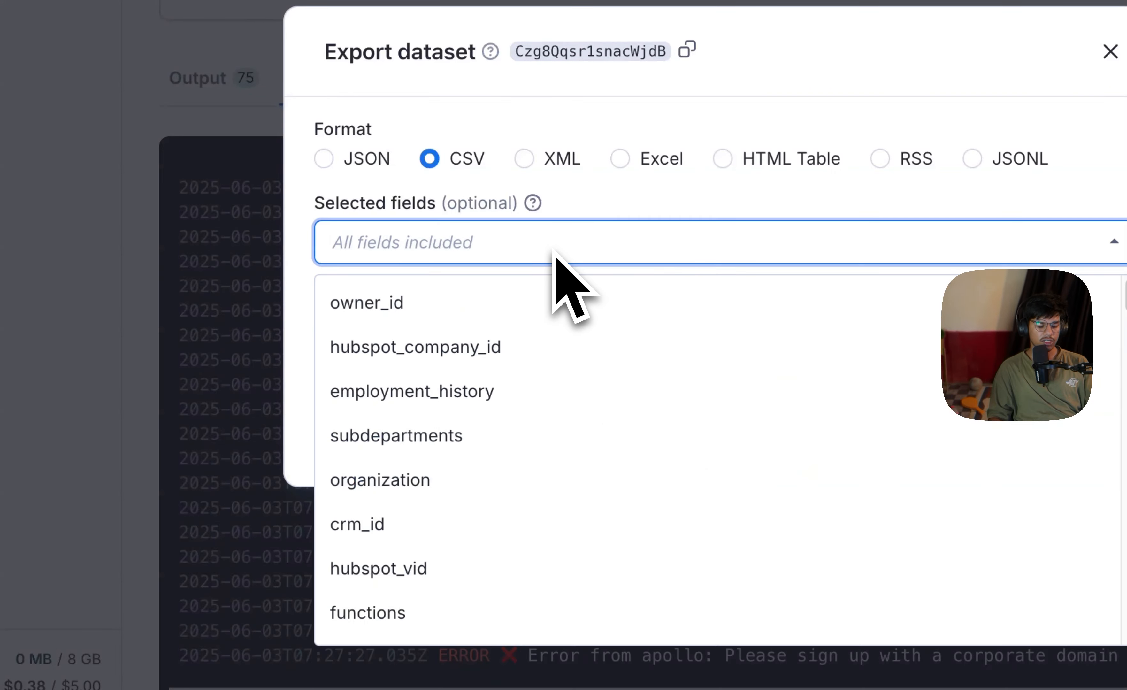
text(email)
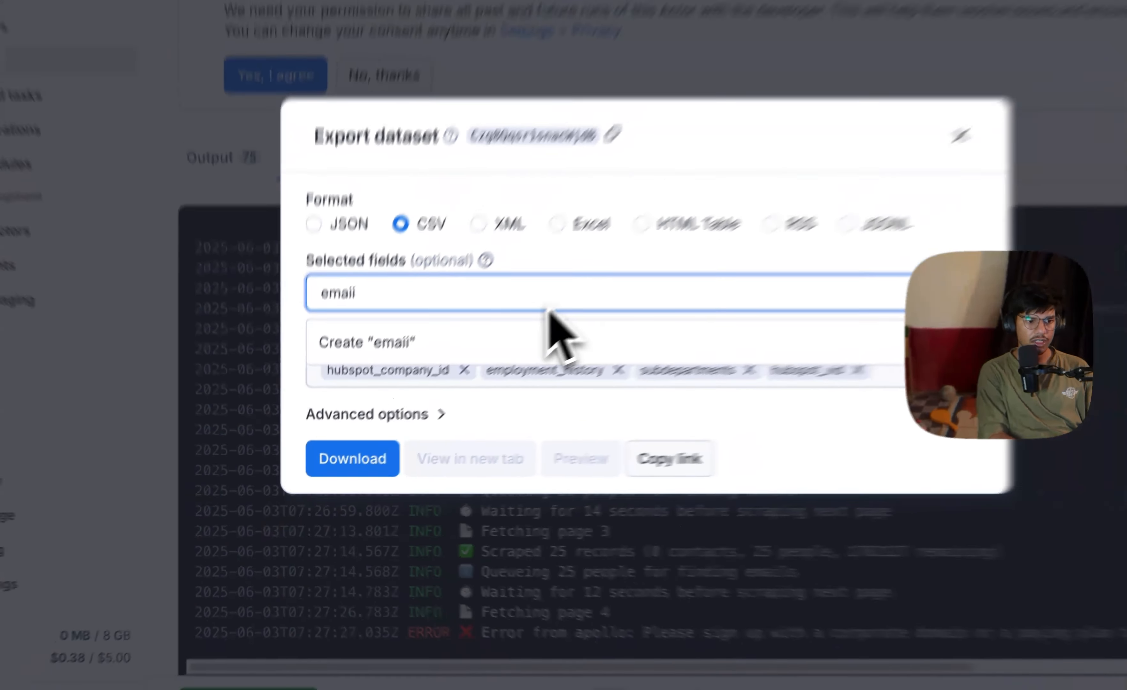
key(BackSpace)
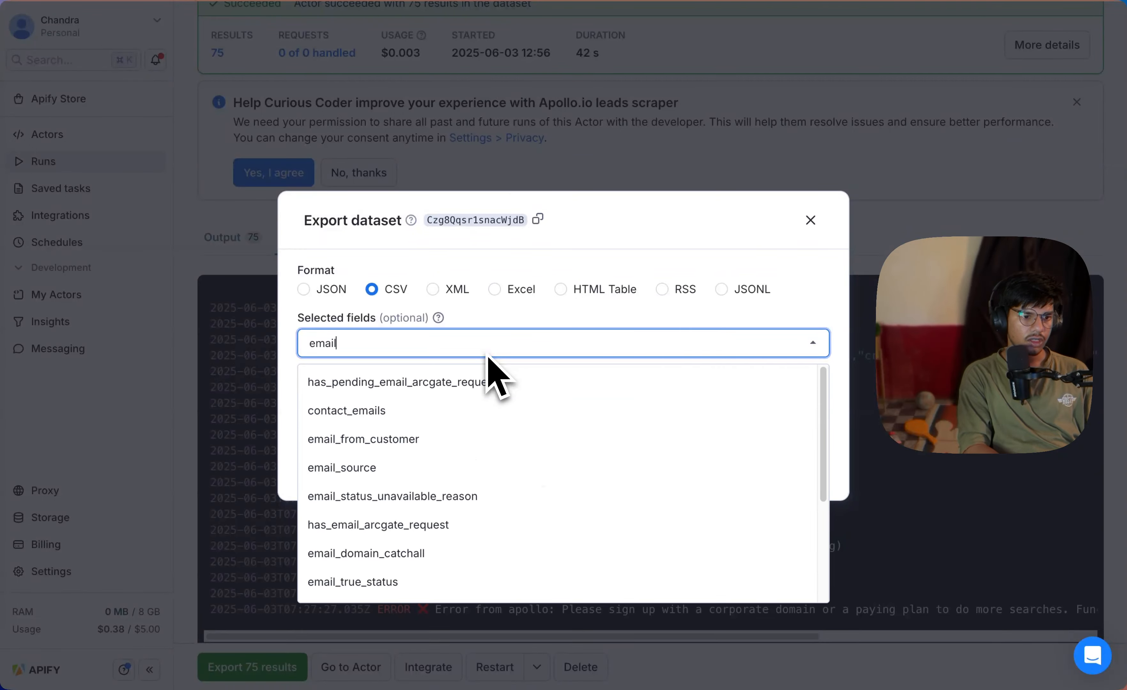
click(679, 413)
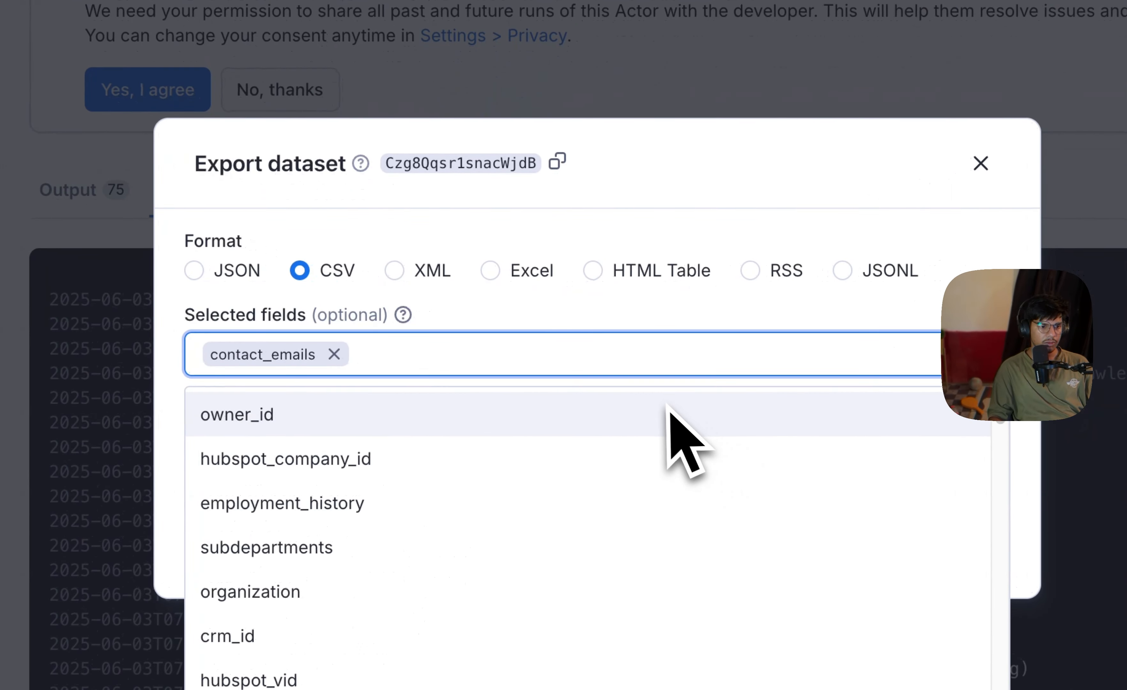
text(fir)
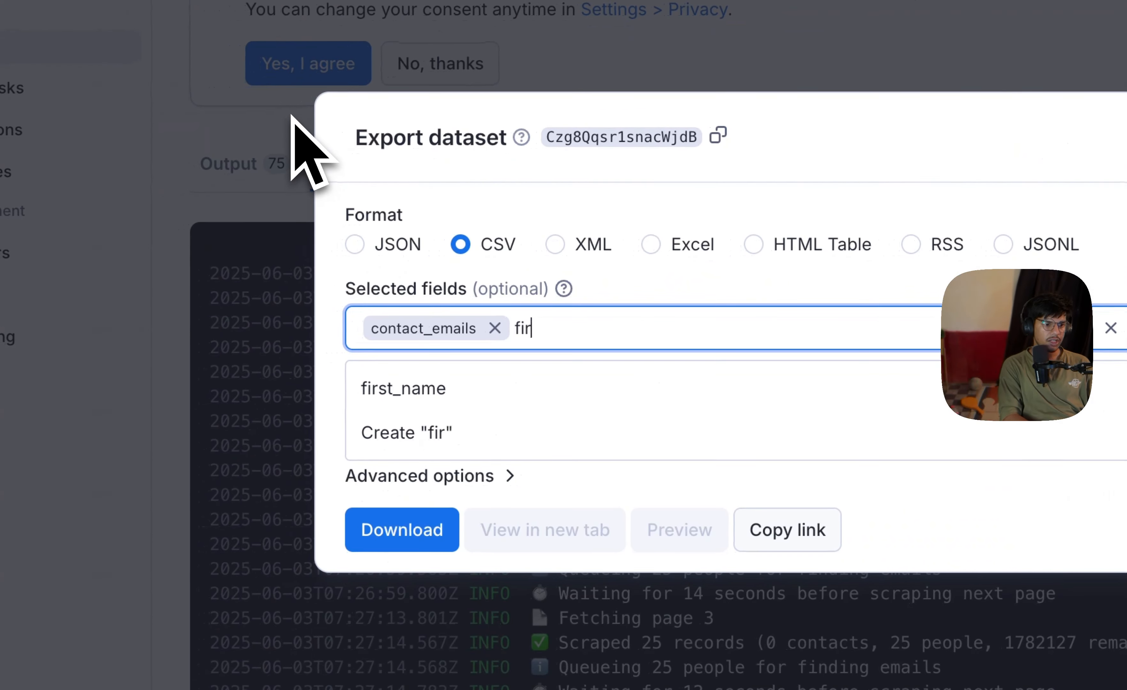
click(497, 396)
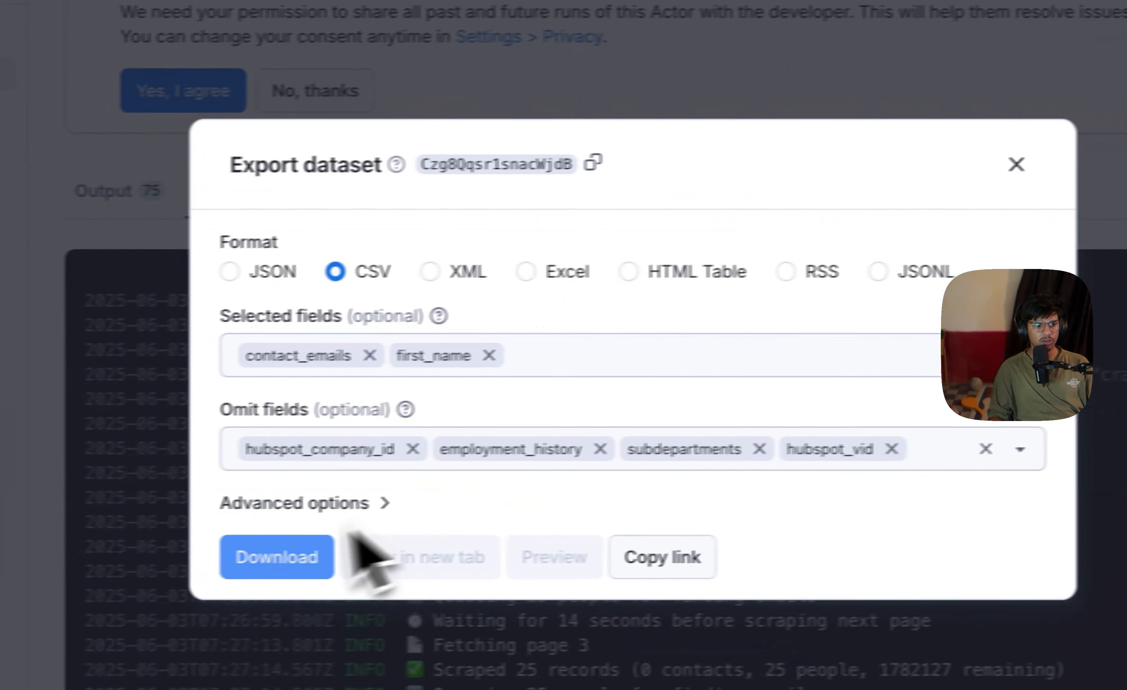
click(255, 538)
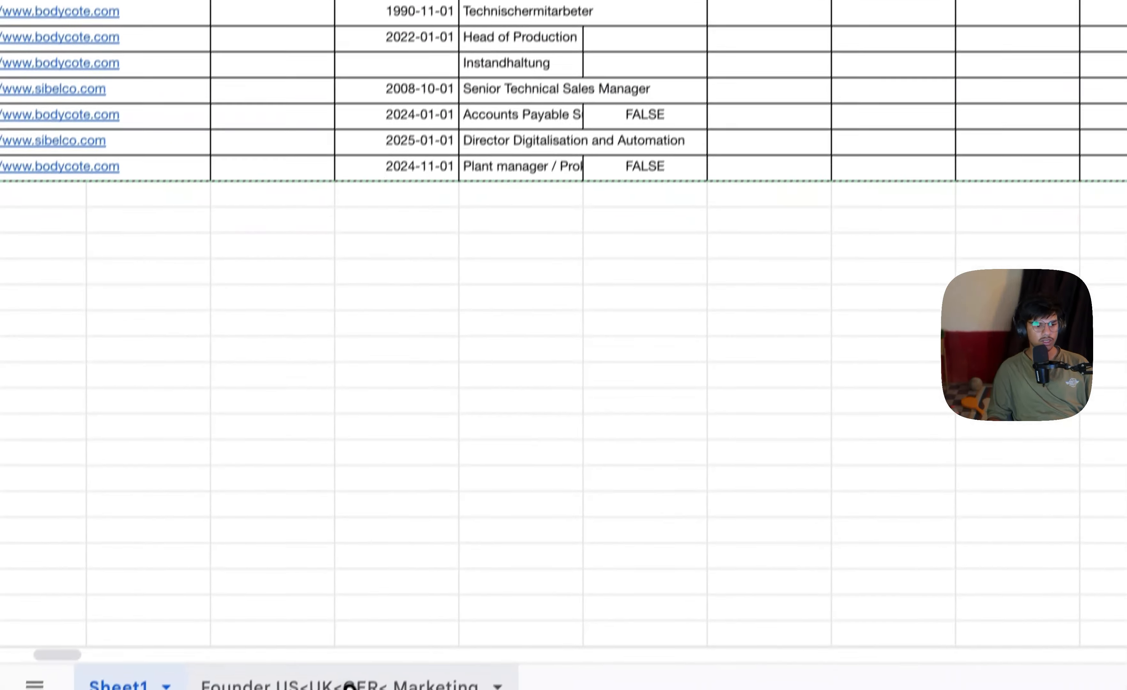
Step: In the Scraped Lead Data spreadsheet, review the leads on the Founder US<UK<GER< Marketing sheet
click(352, 682)
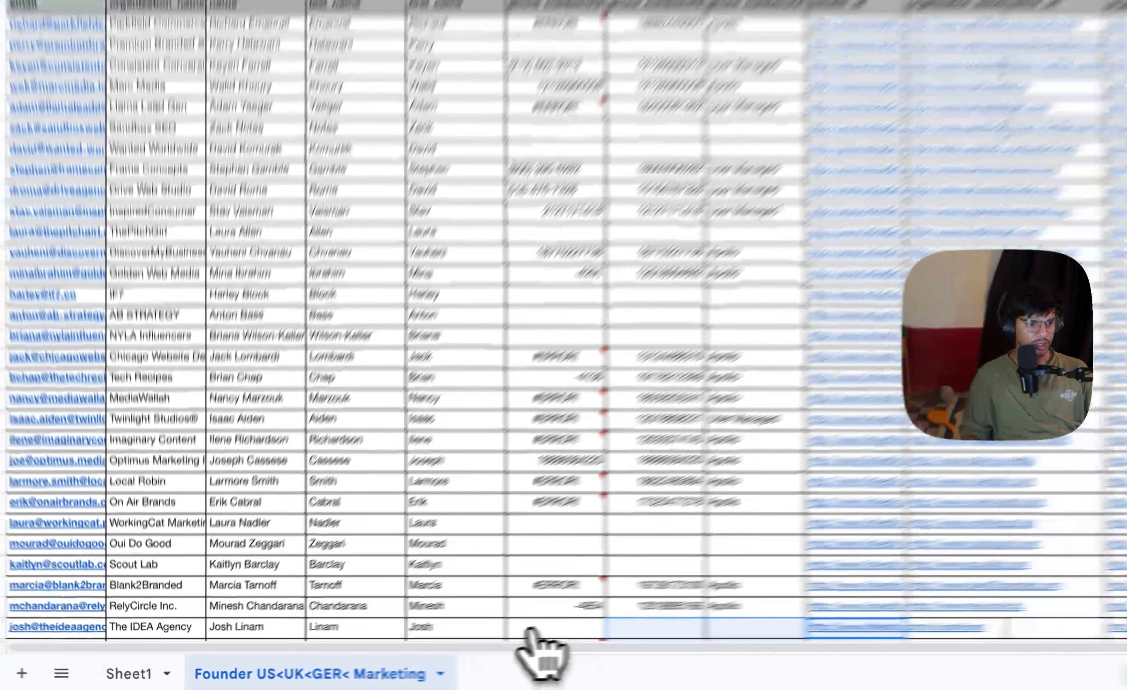
scroll(528, 296, down, 20)
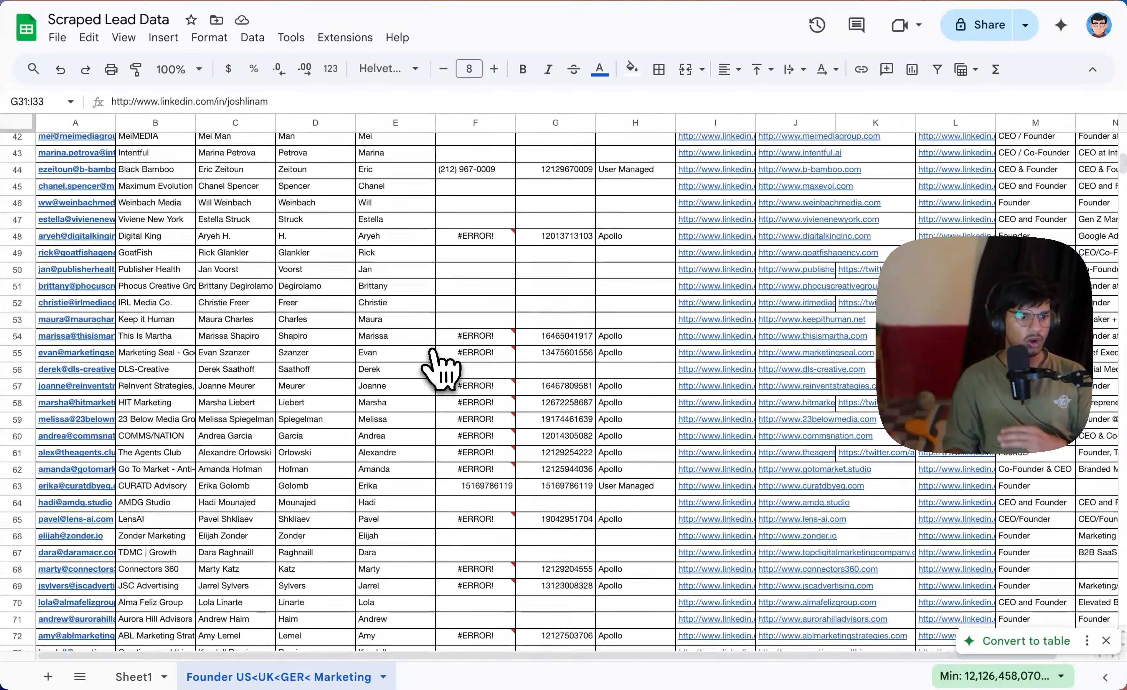
scroll(435, 365, up, 20)
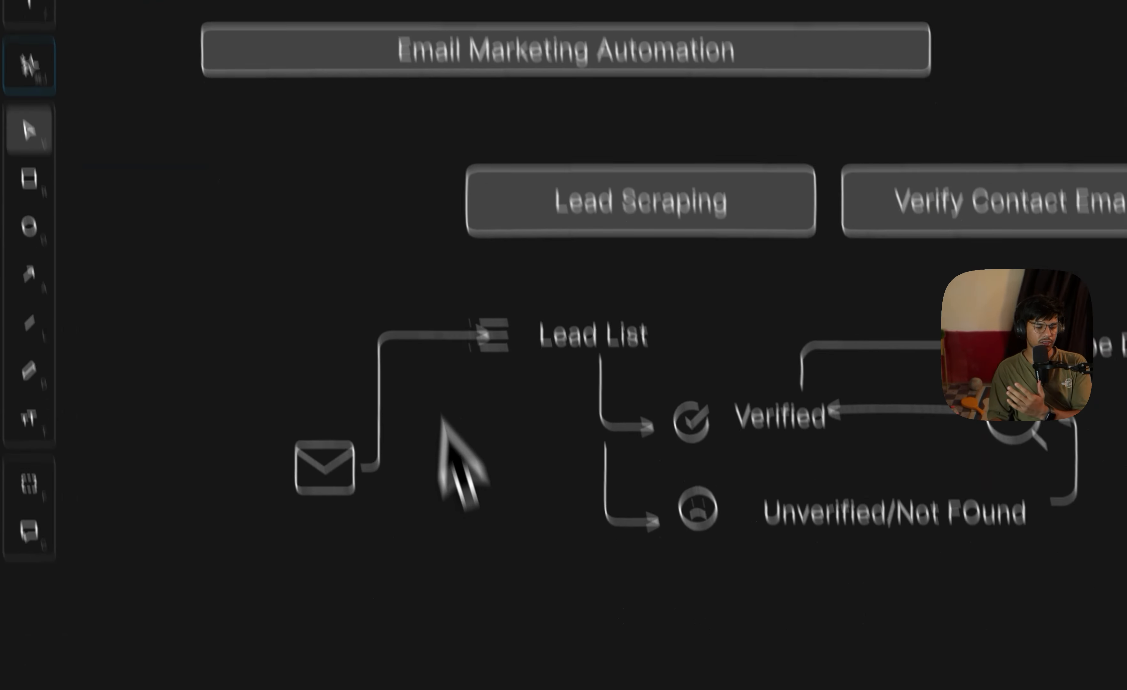
Step: In n8n, examine the first nodes of the Lead Enrichement Flow and the list of node categories that can be added
click(487, 161)
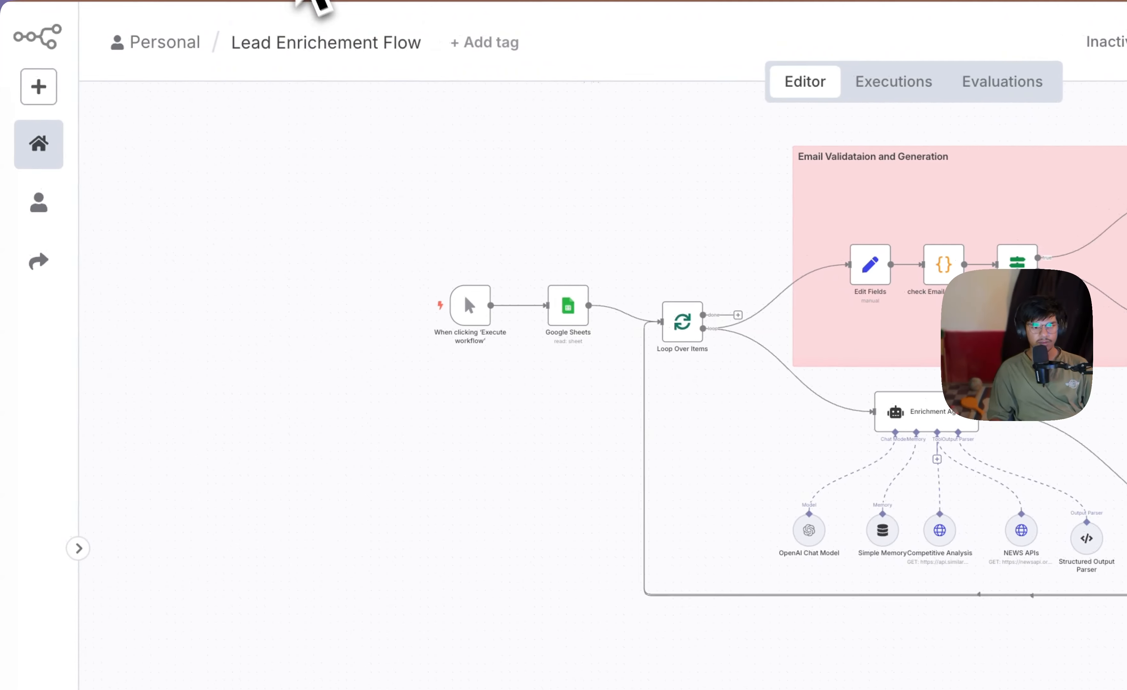
scroll(503, 277, up, 4)
scroll(510, 278, up, 3)
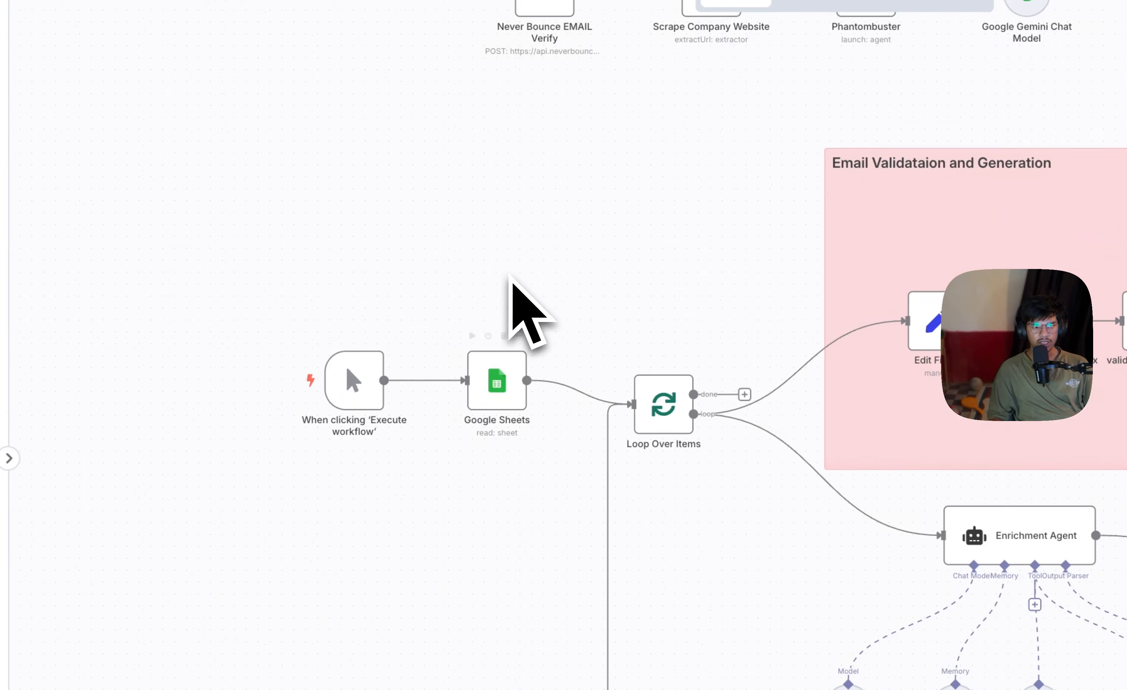
scroll(511, 279, up, 2)
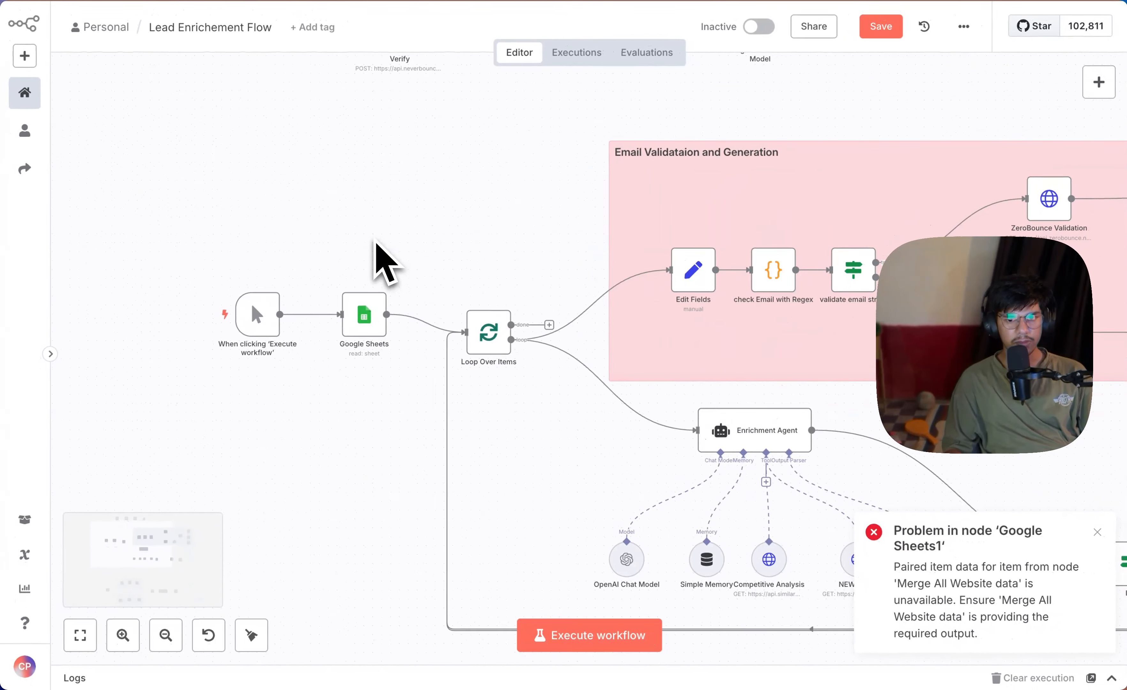
scroll(375, 244, up, 3)
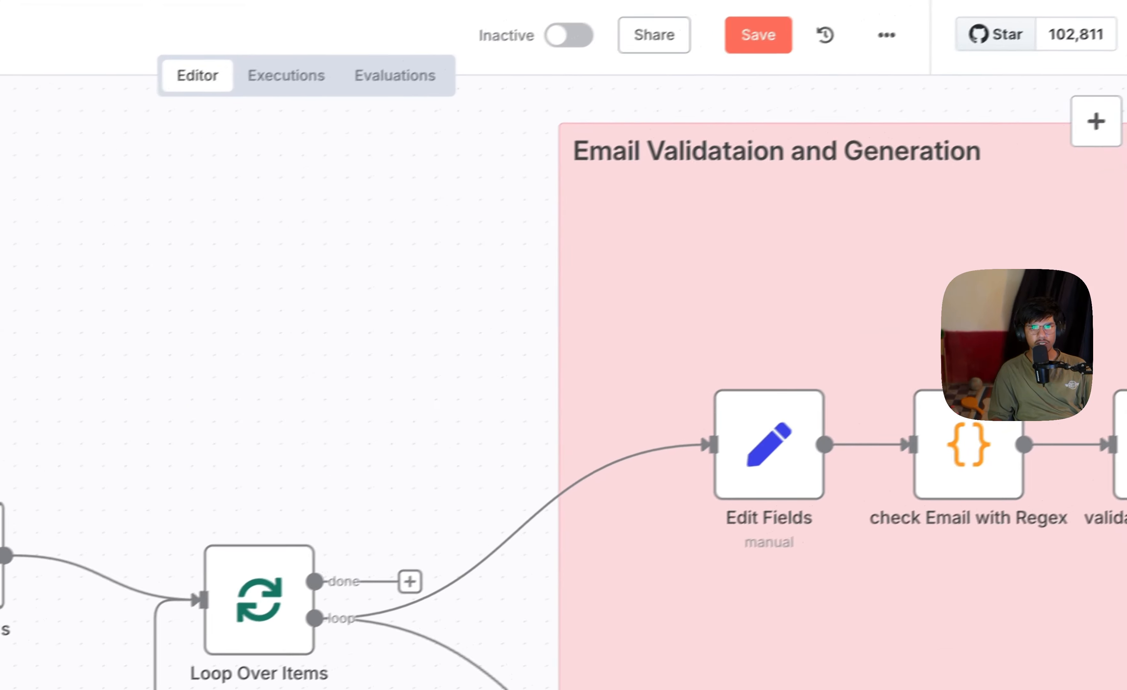
click(1095, 122)
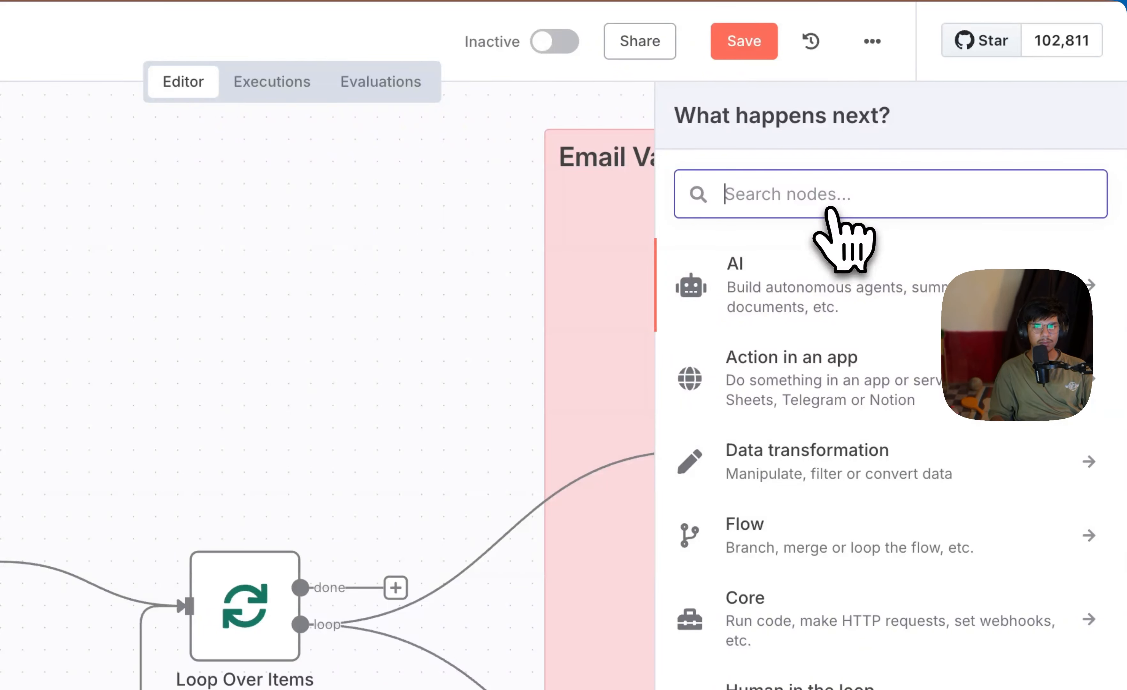
click(291, 171)
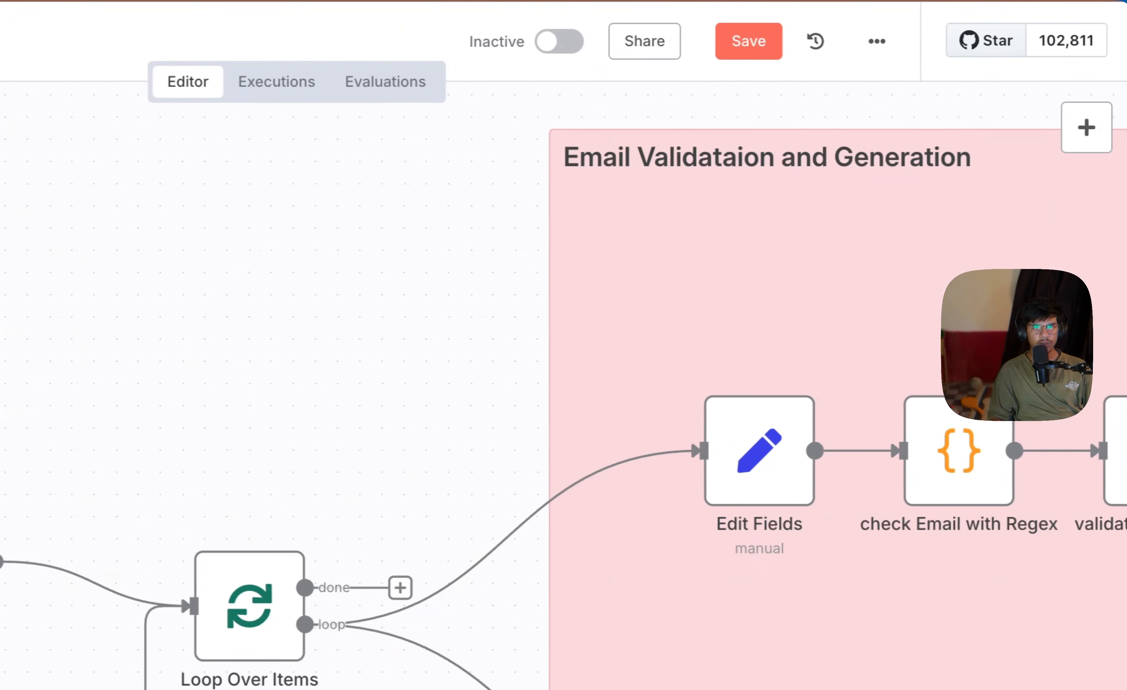
Step: Open the n8n.io website in a new browser tab
key(super+t)
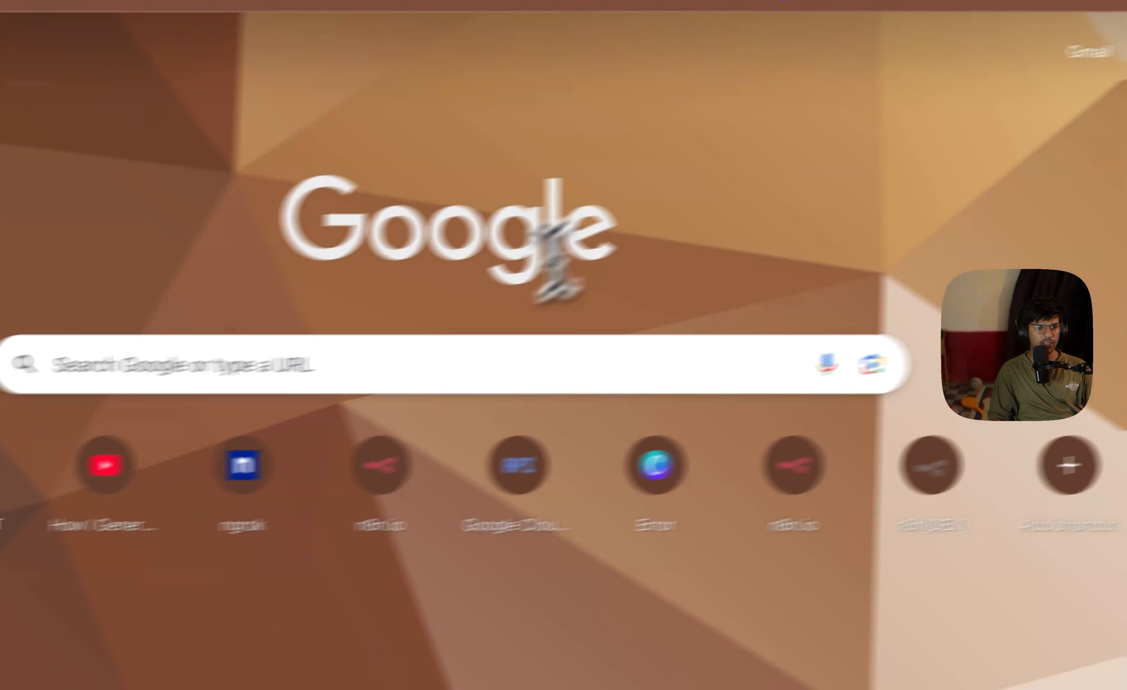
click(408, 345)
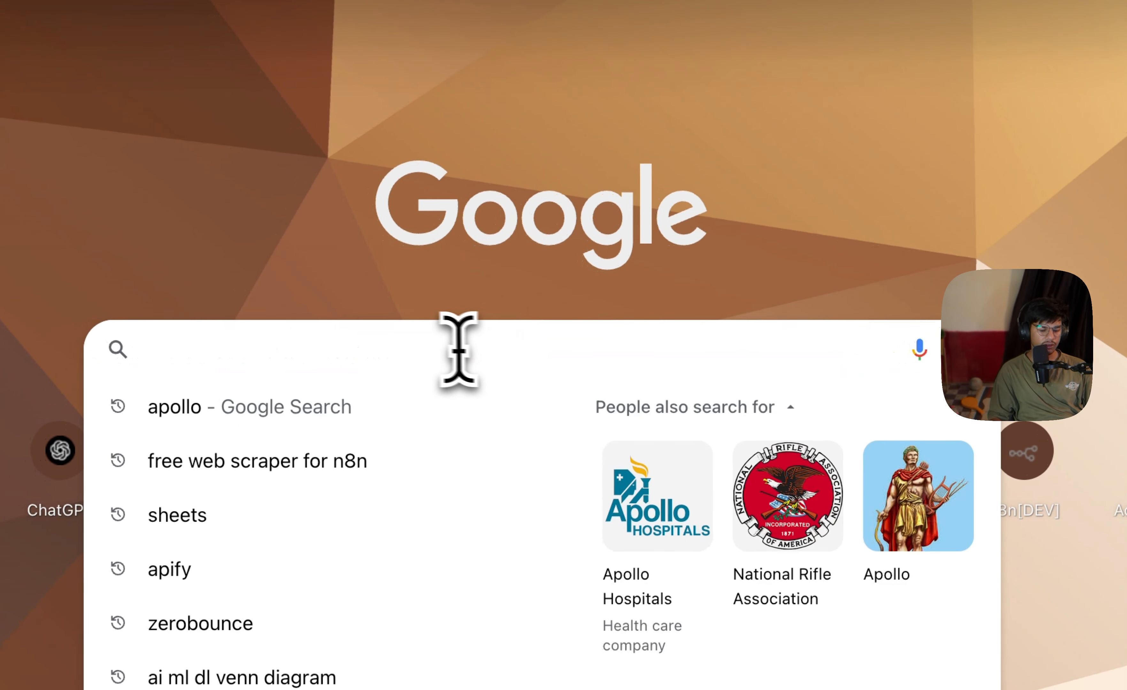
text(n)
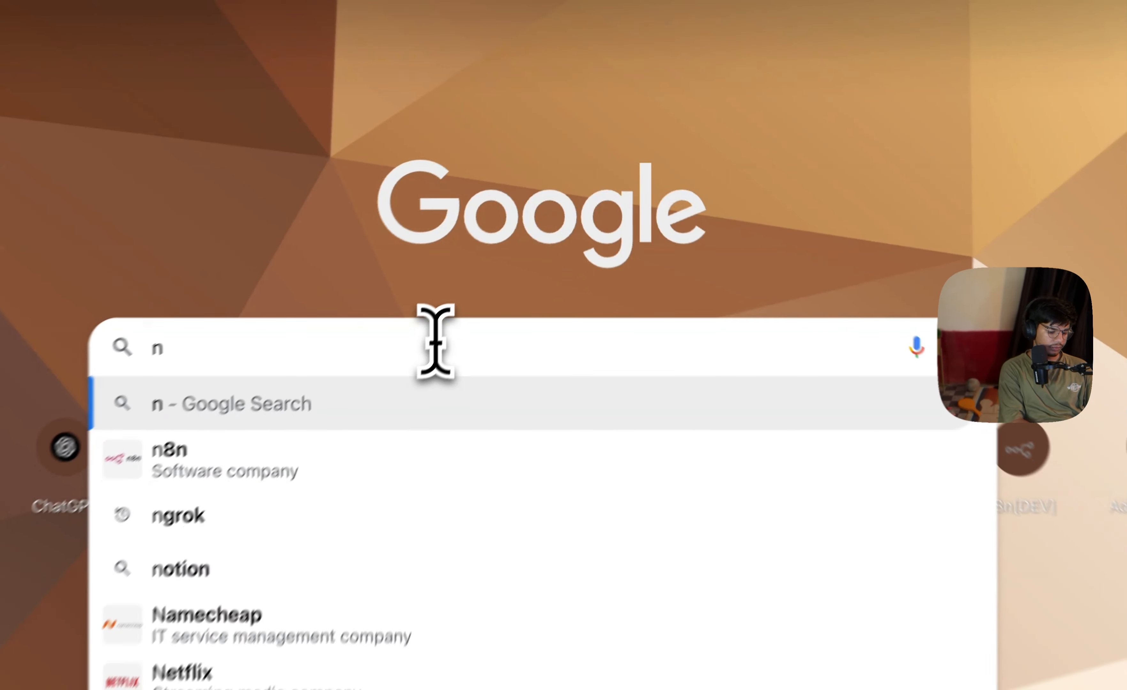
text(8n.i)
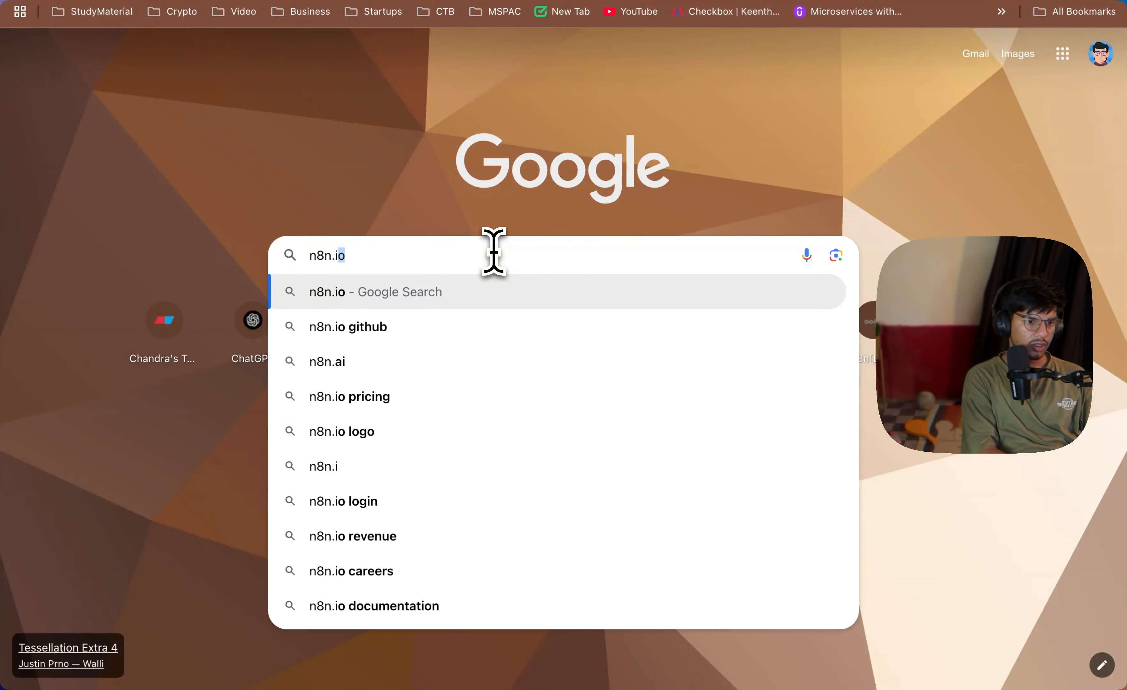
key(Return)
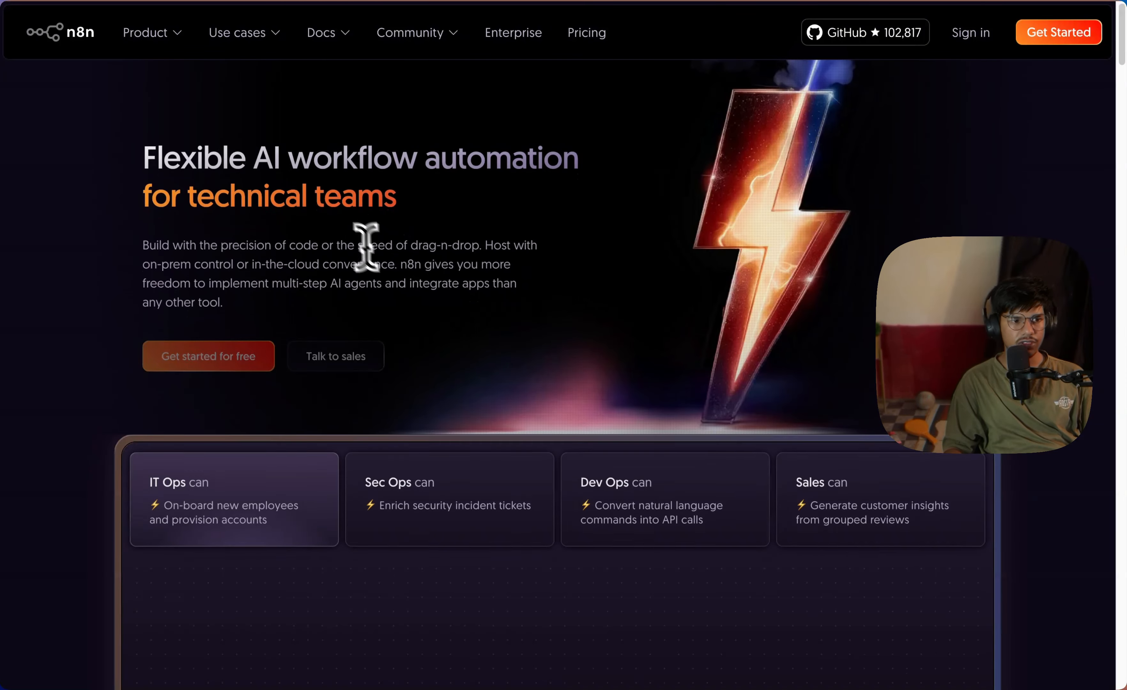
Step: Look through the n8n homepage, covering the sample workflow, the integrations and the AI features sections
scroll(499, 284, down, 10)
scroll(499, 284, down, 5)
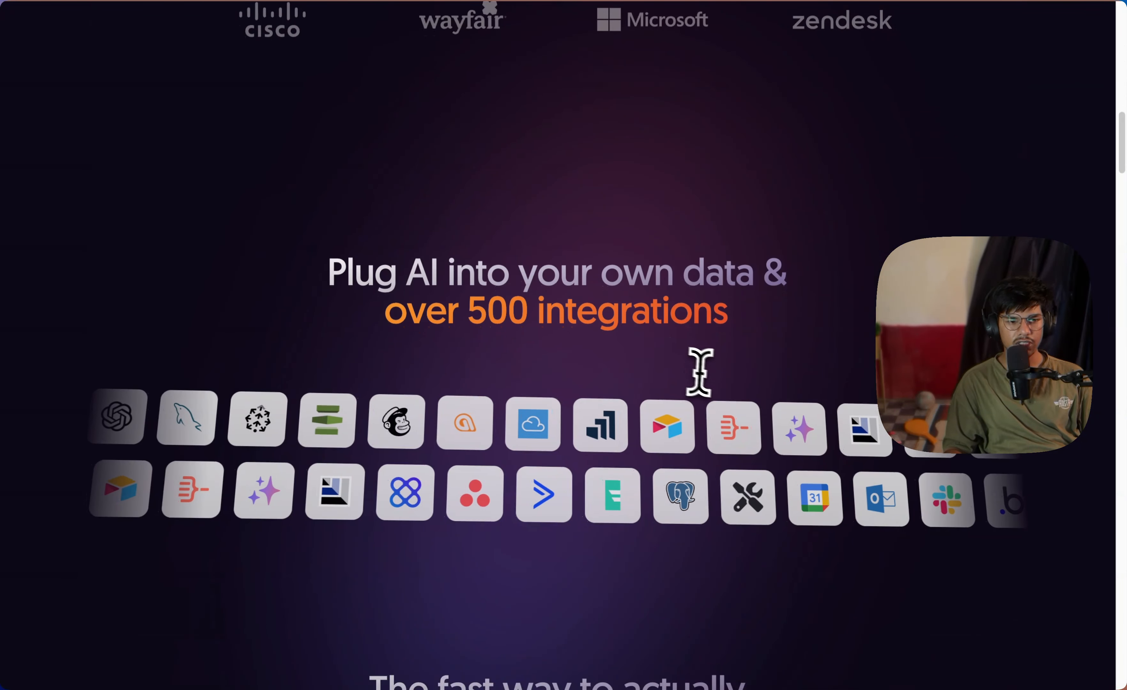
scroll(712, 373, up, 15)
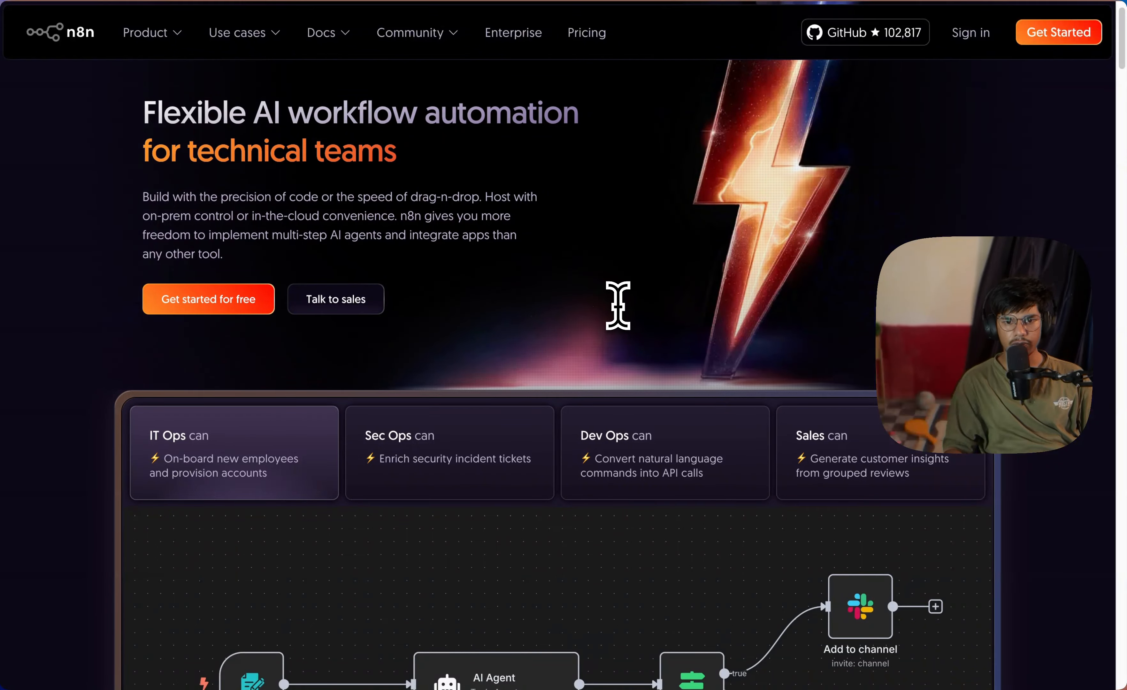
scroll(617, 302, down, 5)
scroll(600, 358, down, 8)
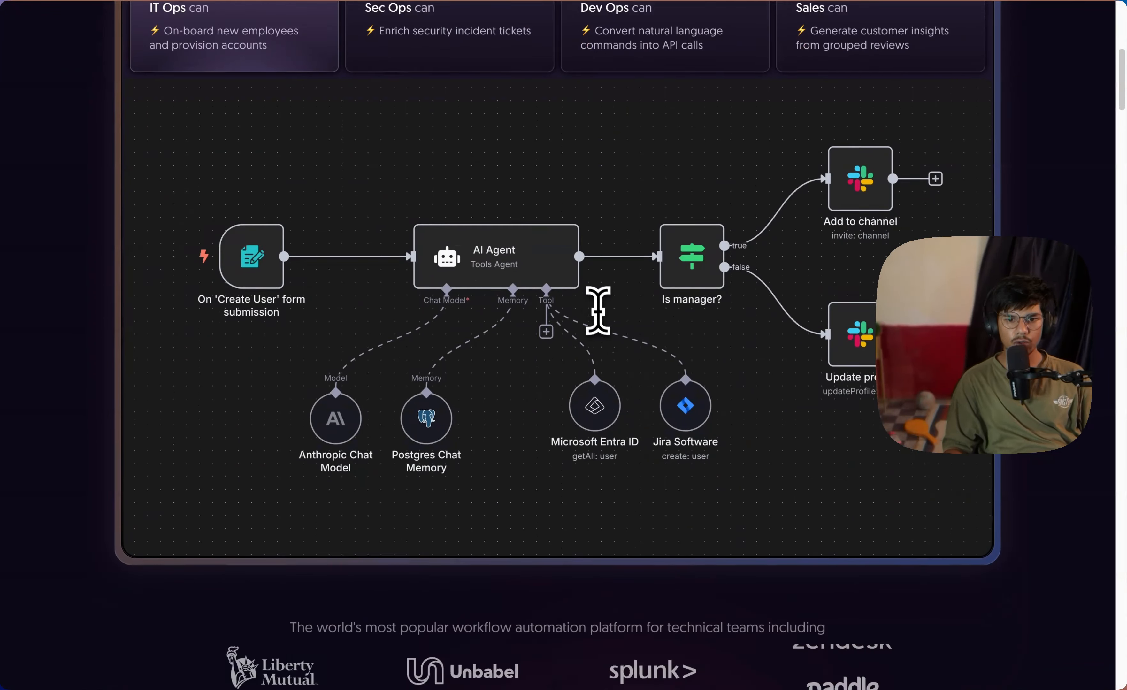
scroll(610, 324, down, 6)
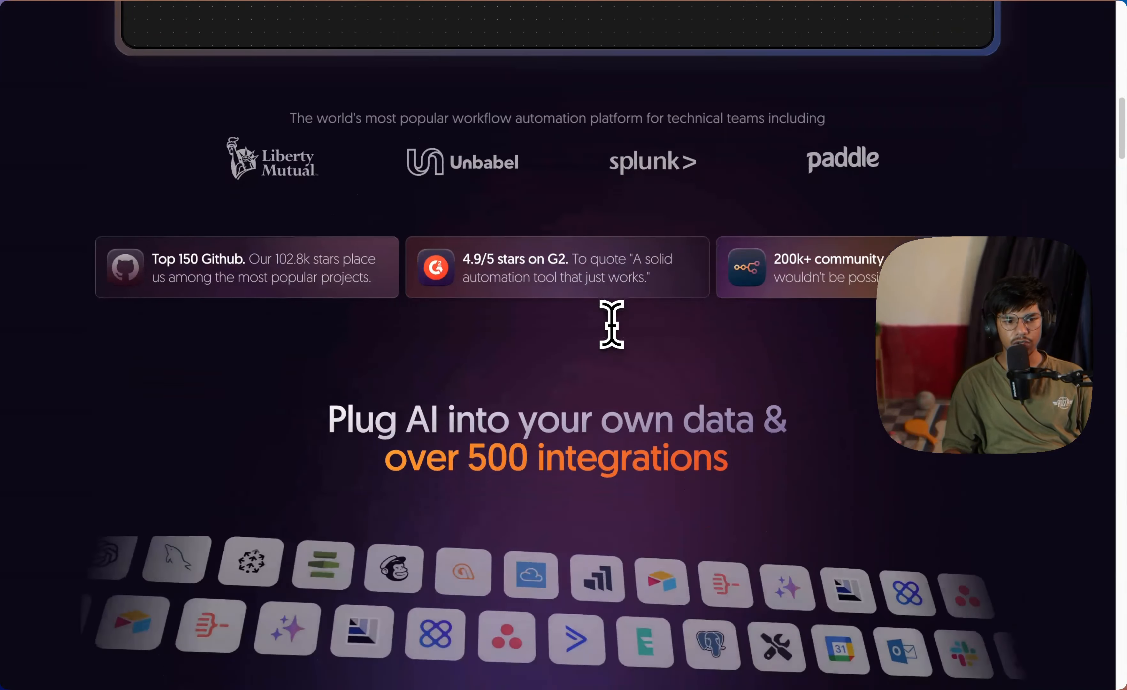
scroll(611, 324, down, 10)
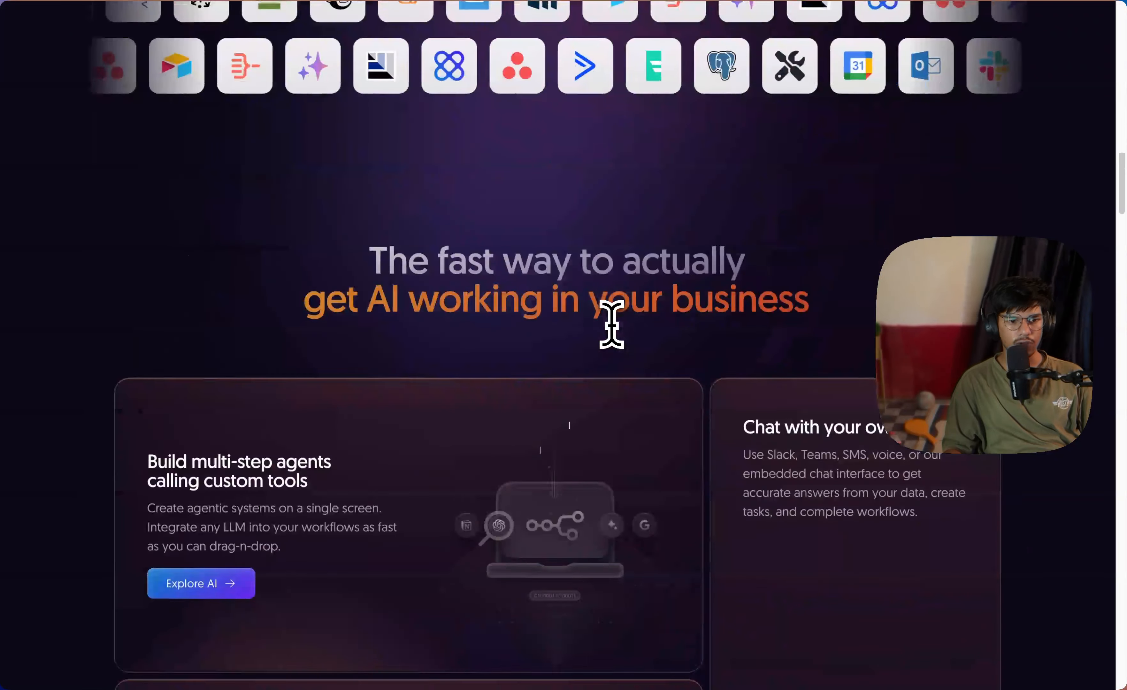
scroll(612, 325, up, 20)
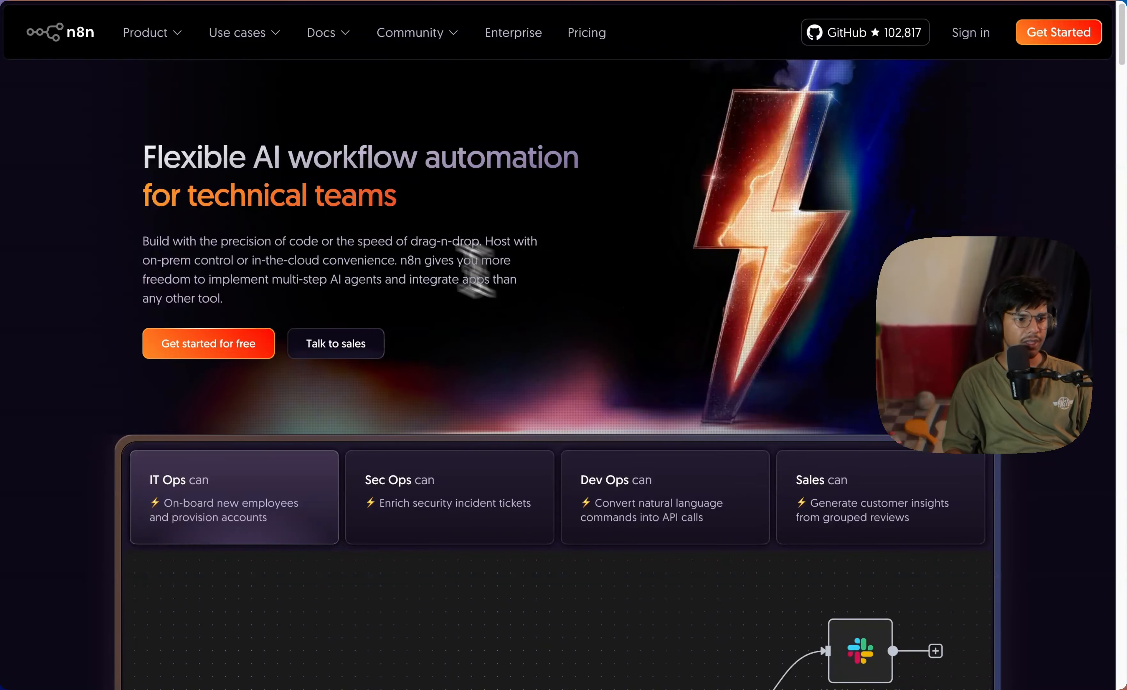
Step: Switch from the enrichment workflow to the lead spreadsheet in Google Sheets and review the lead columns on Sheet1
mouse_move(182, 37)
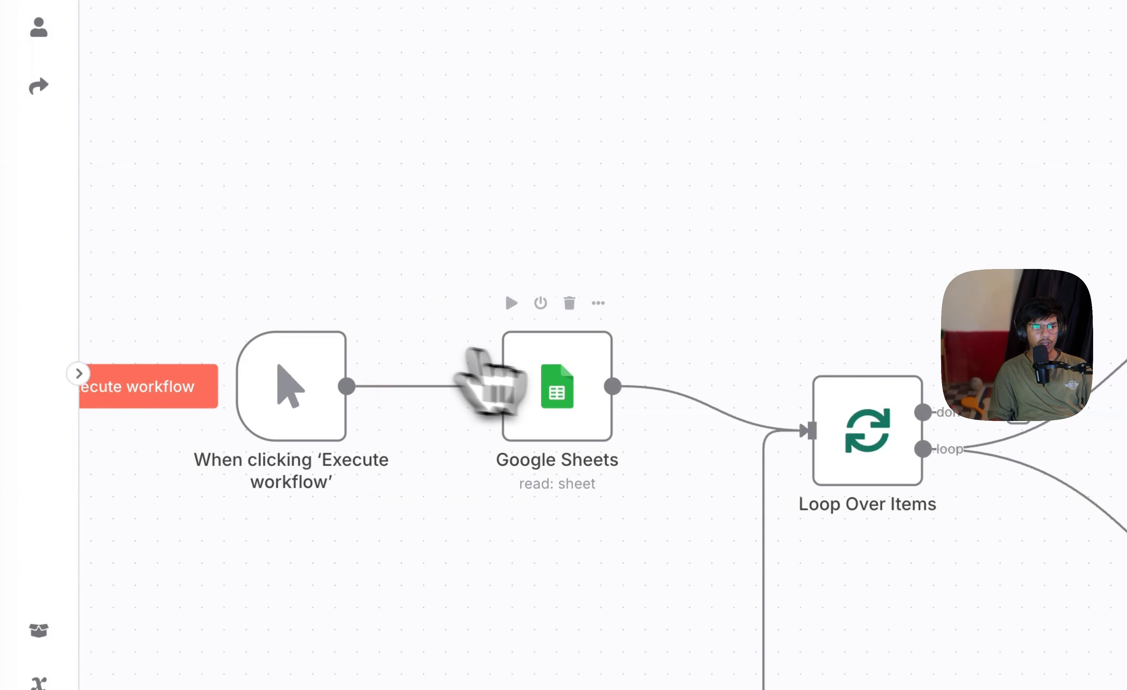
drag(582, 384, 560, 384)
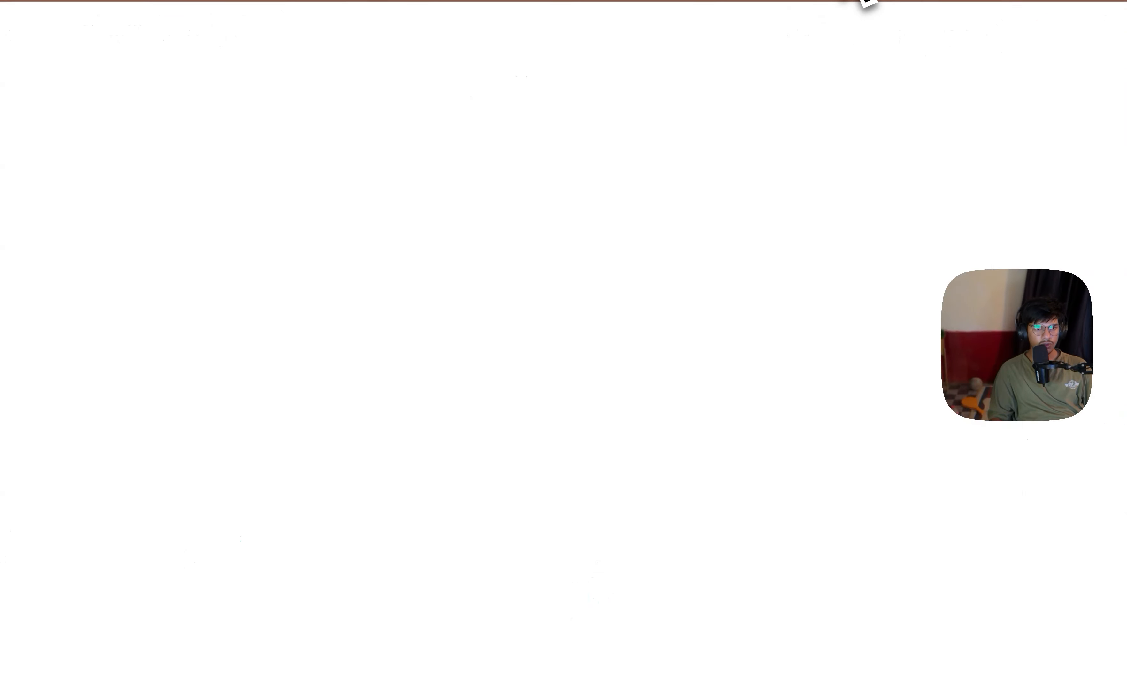
click(217, 675)
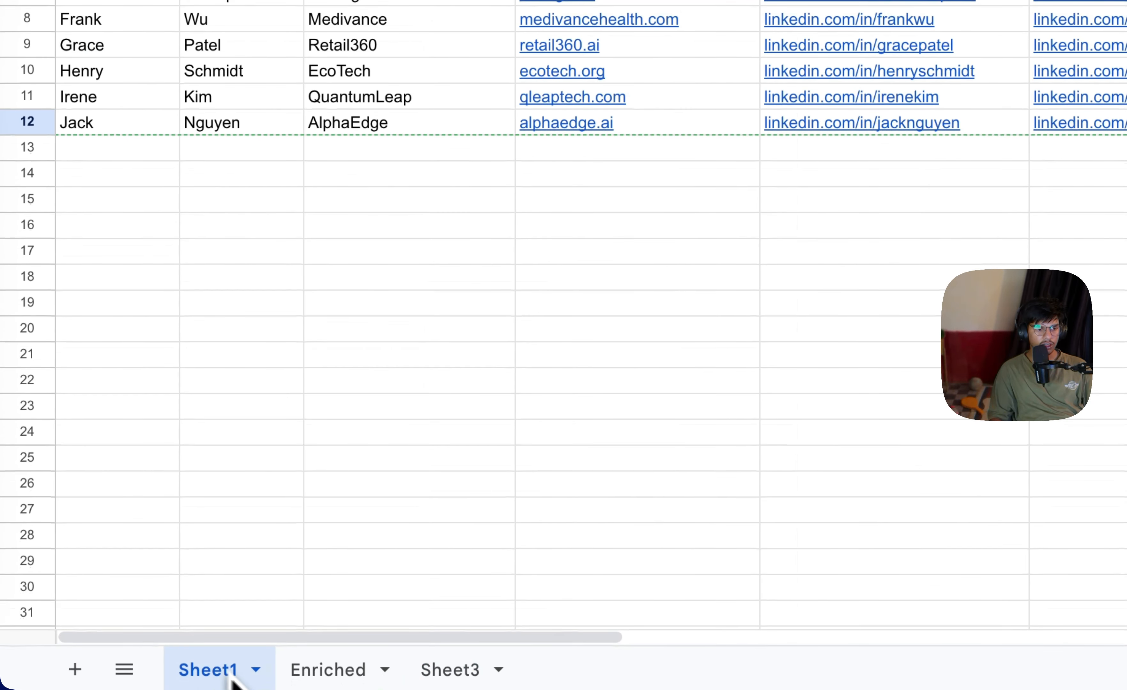
drag(139, 277, 143, 121)
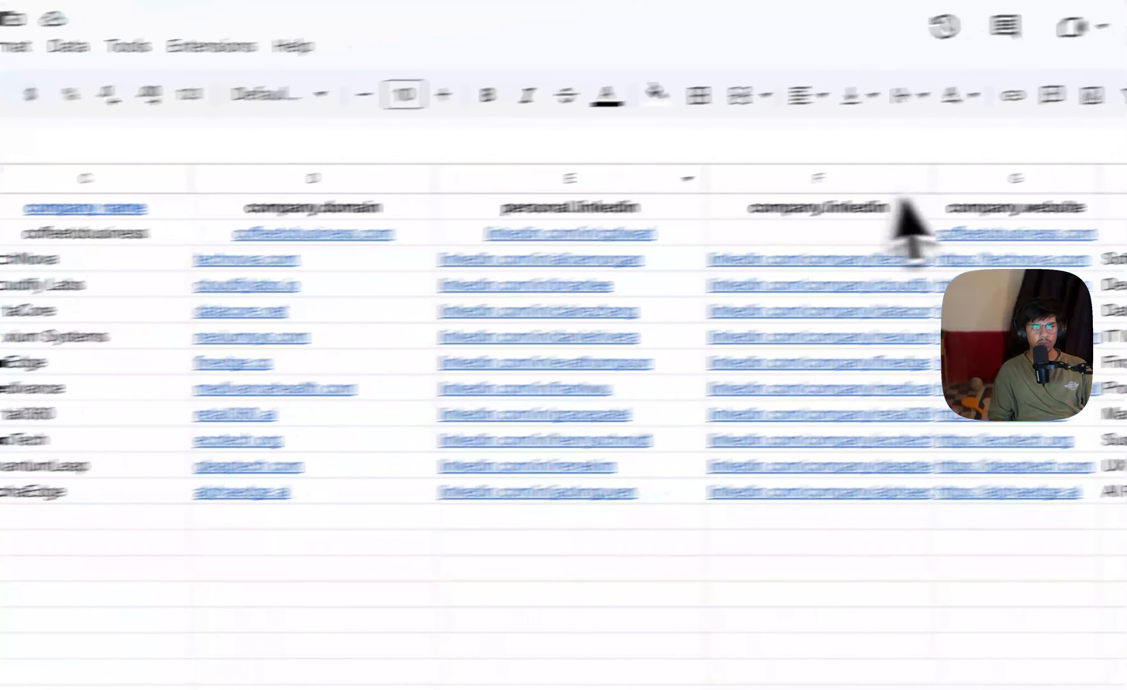
drag(899, 199, 886, 93)
click(746, 464)
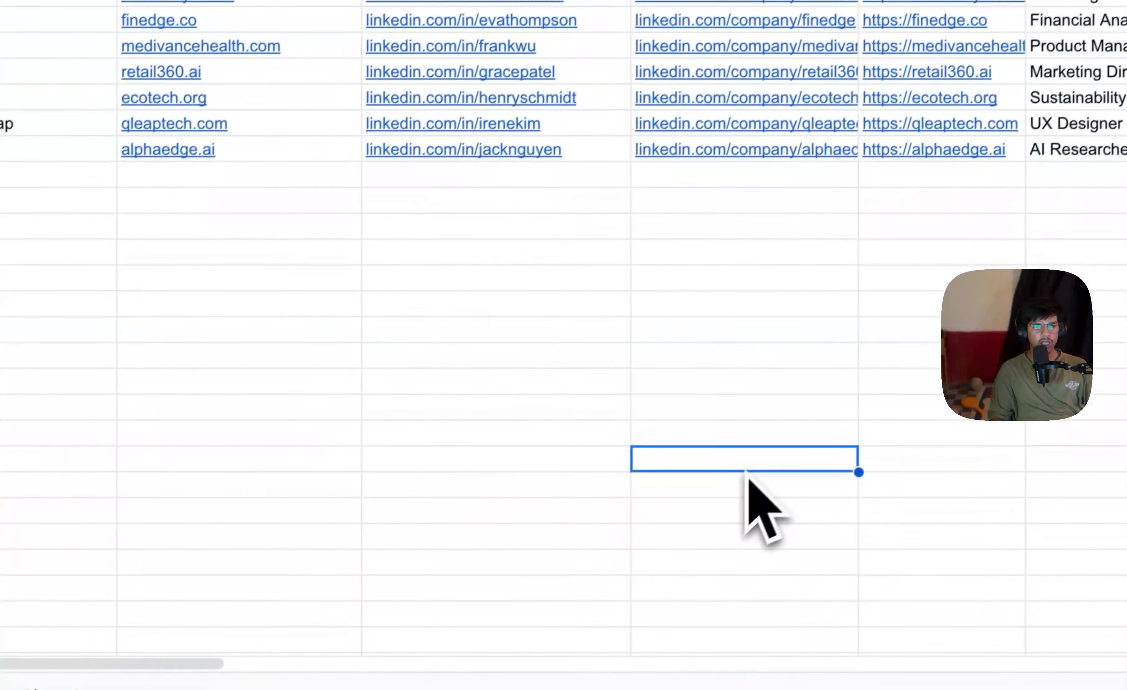
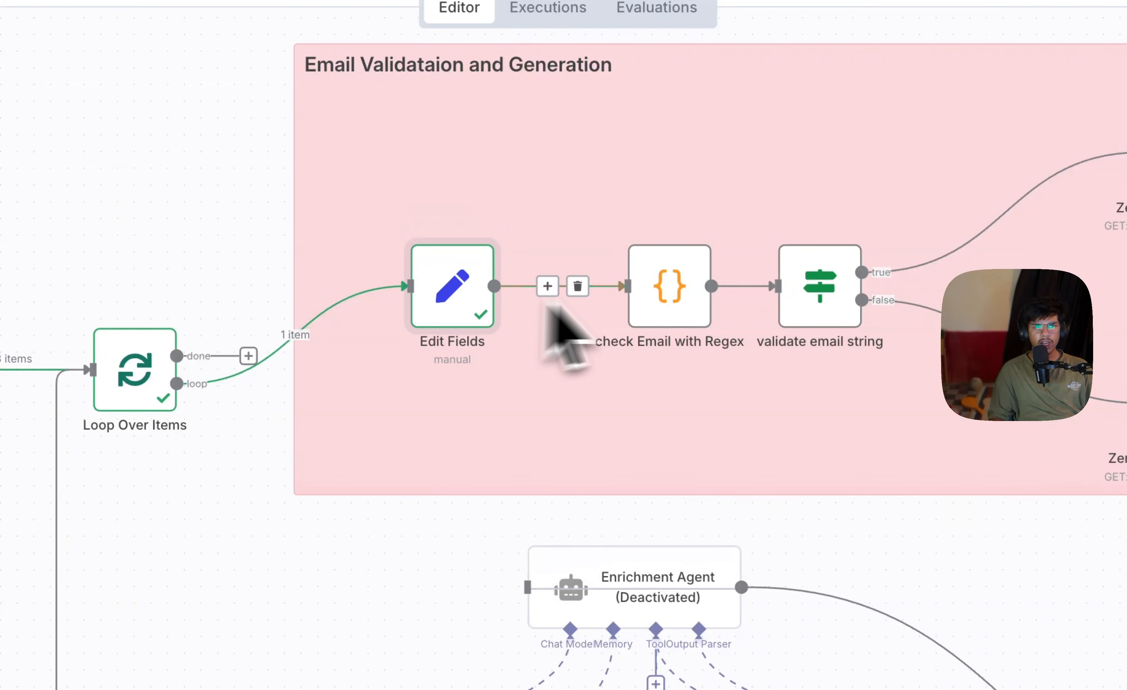
Step: Move the check Email with Regex and validate email string nodes closer to Edit Fields, and inspect the validation condition
drag(670, 317, 622, 288)
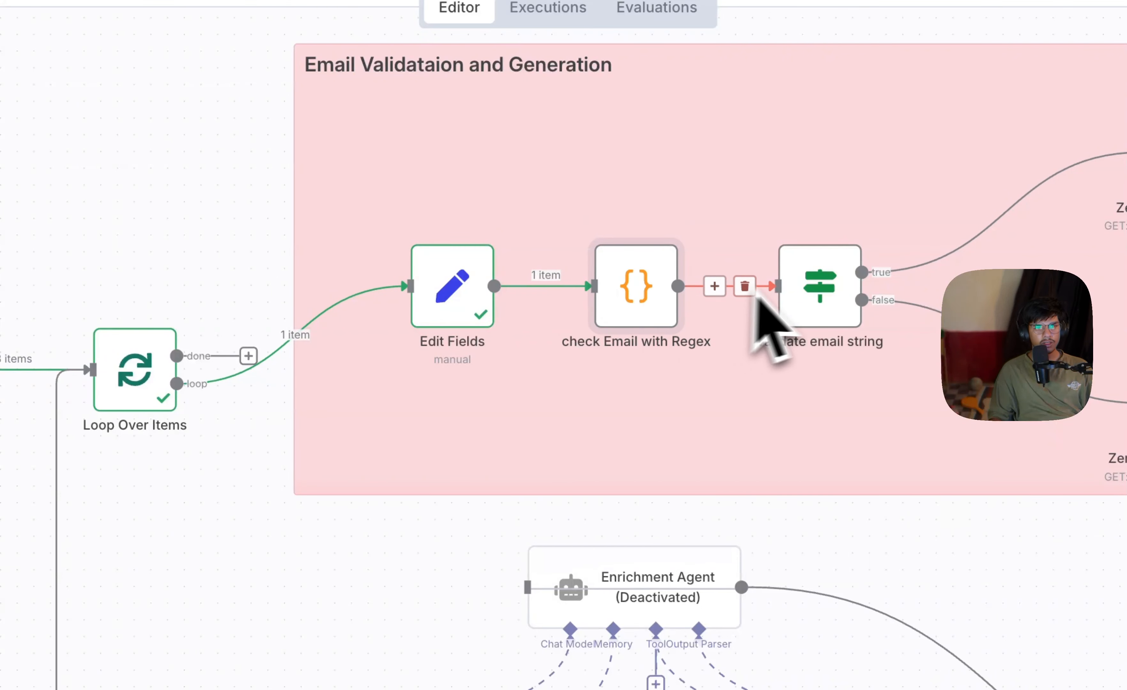
drag(800, 297, 748, 276)
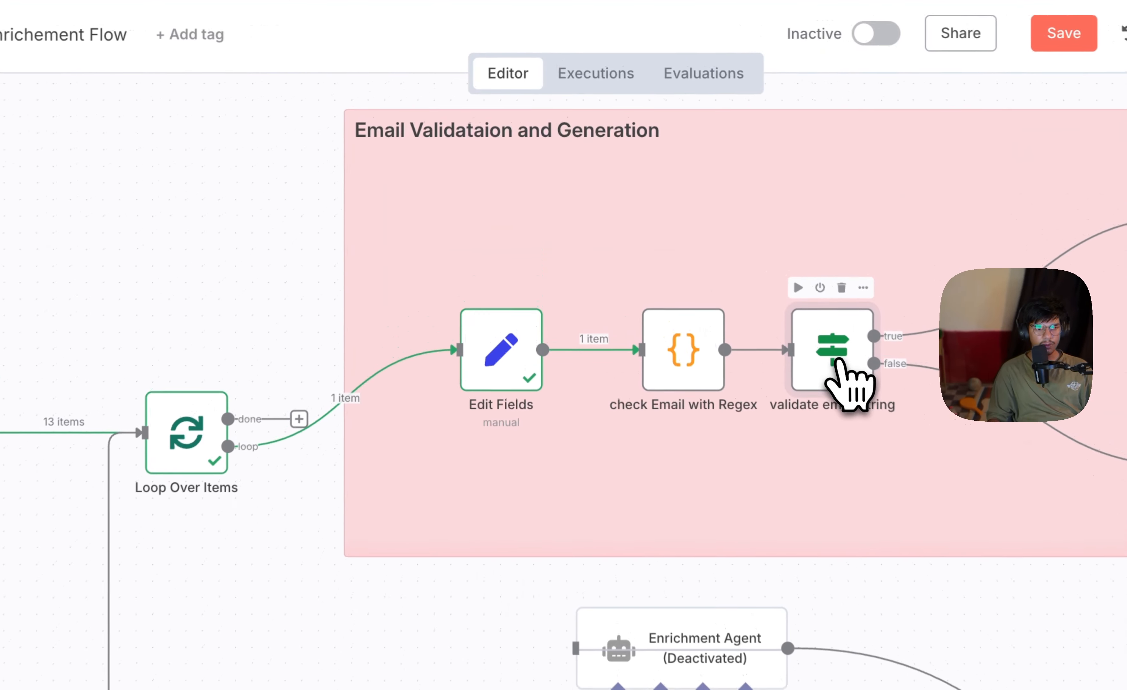
double_click(722, 238)
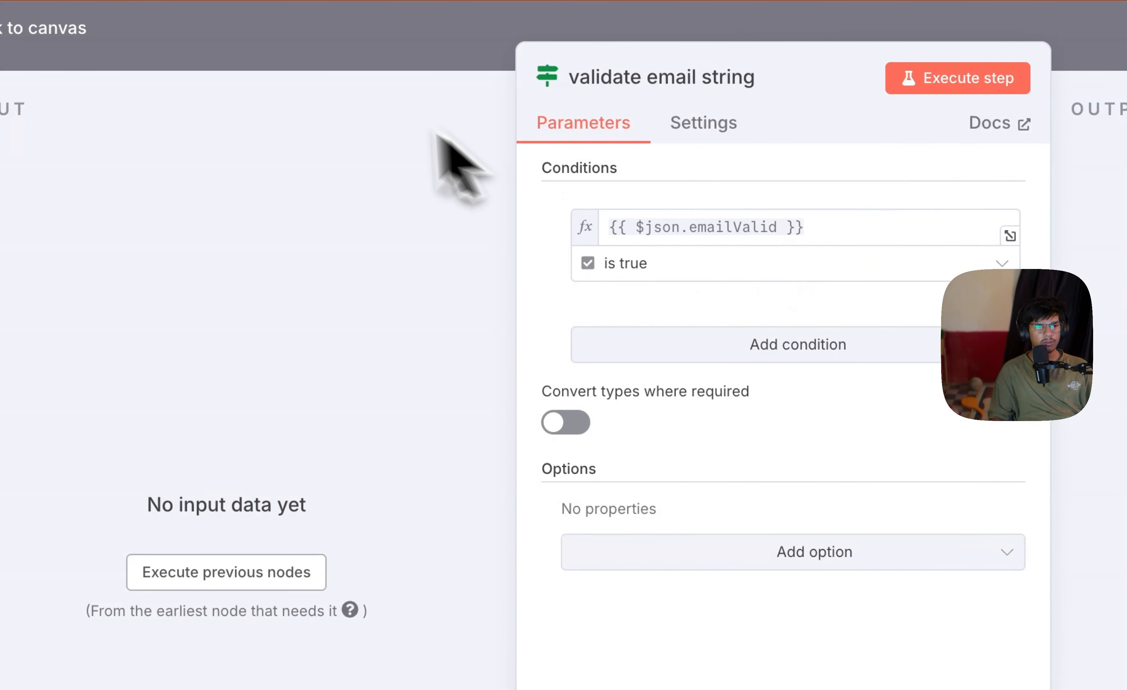
click(69, 29)
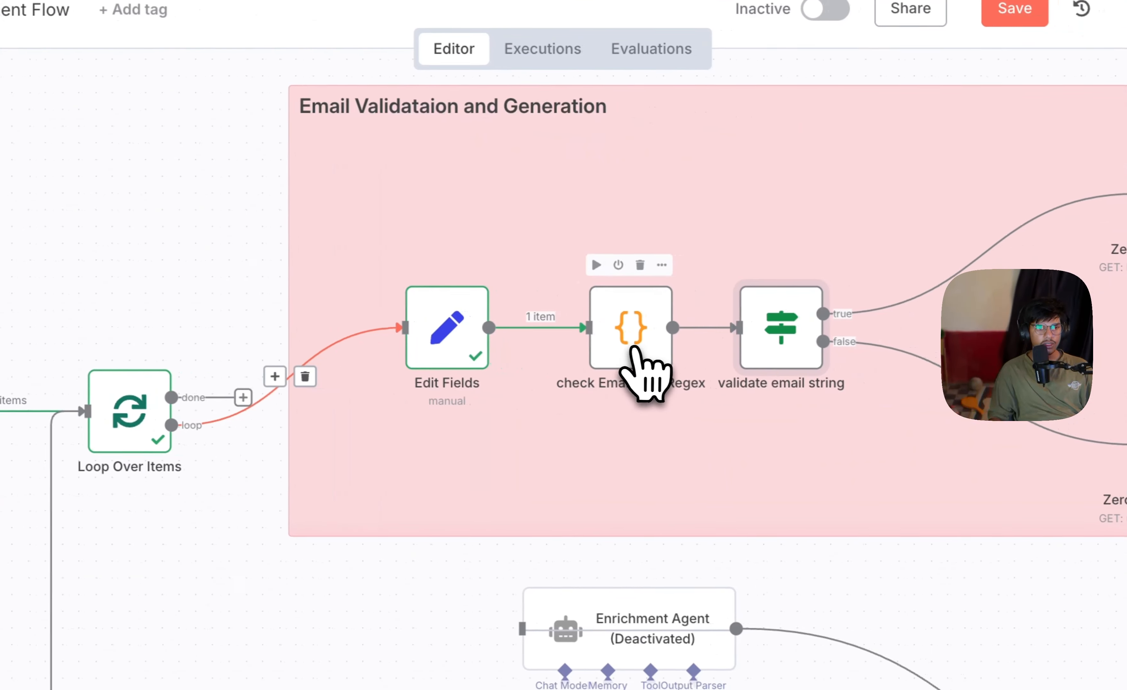
Step: Execute the check Email with Regex node and examine the emailValid field in its output
double_click(865, 370)
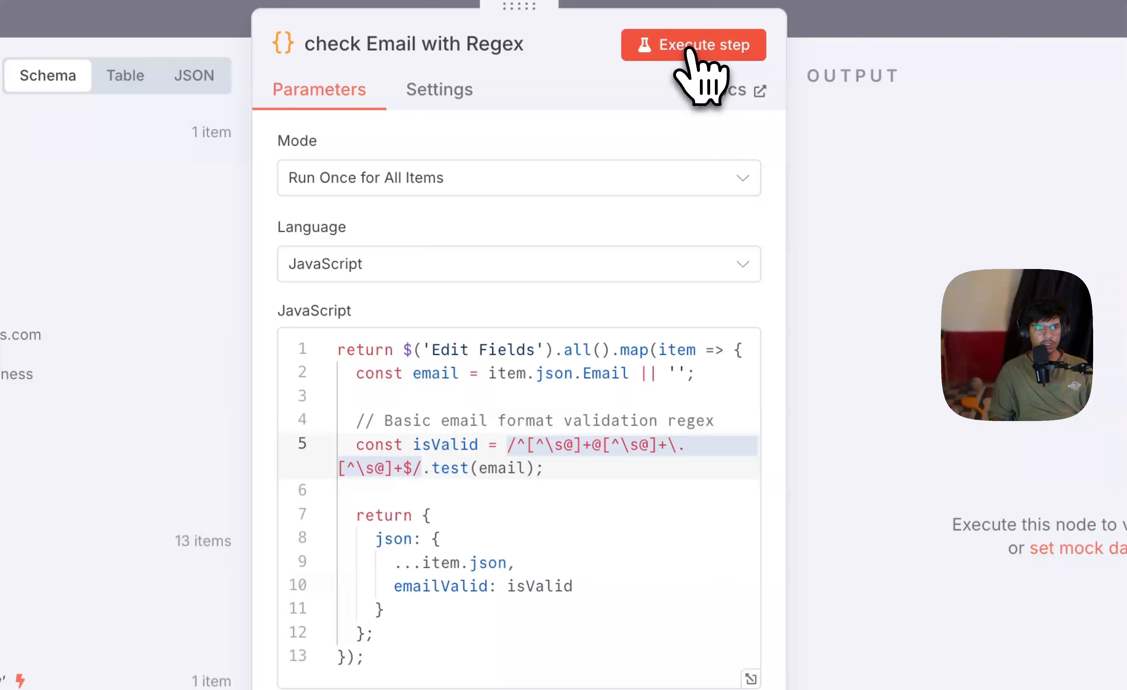
click(689, 50)
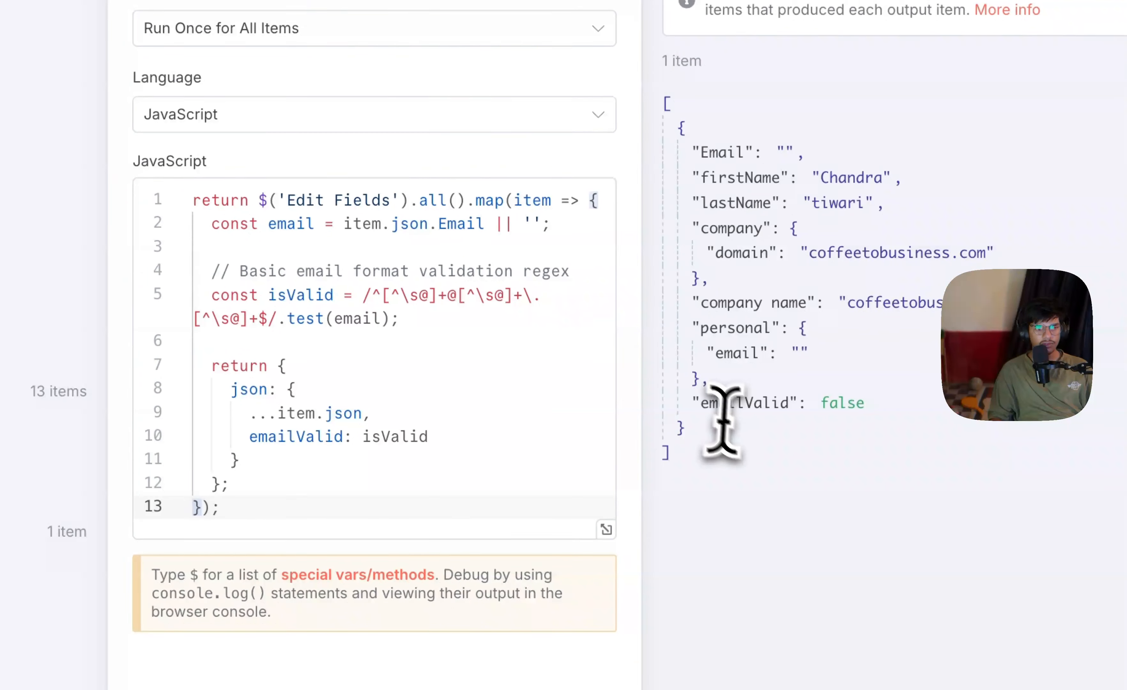
drag(701, 403, 863, 402)
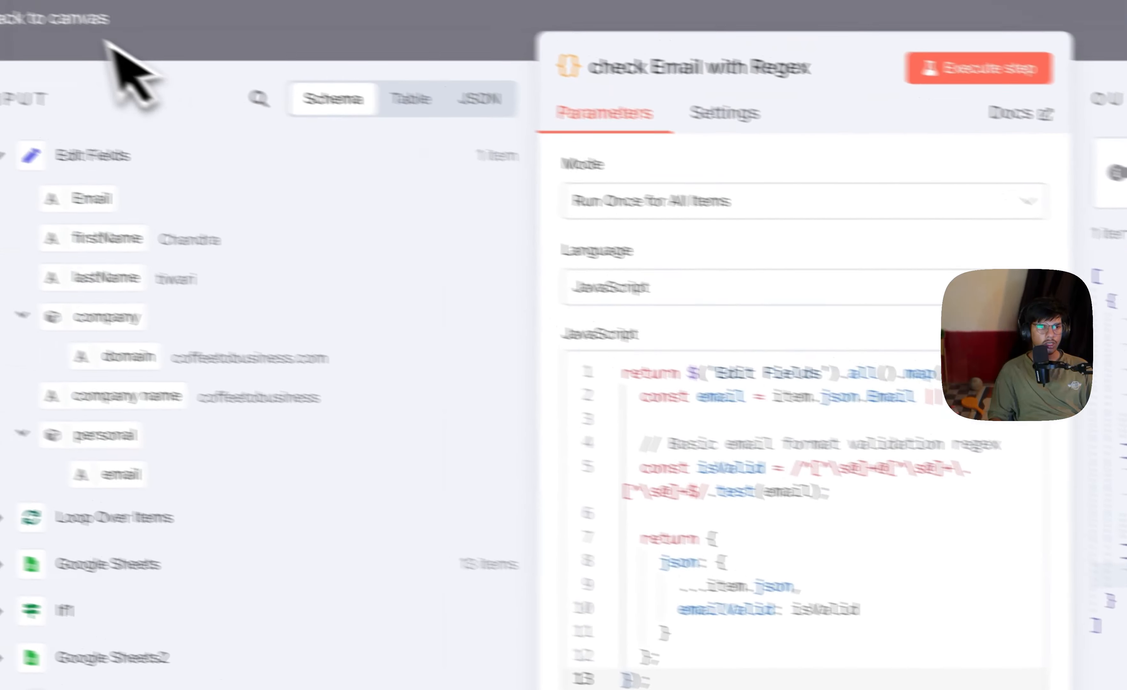
click(116, 28)
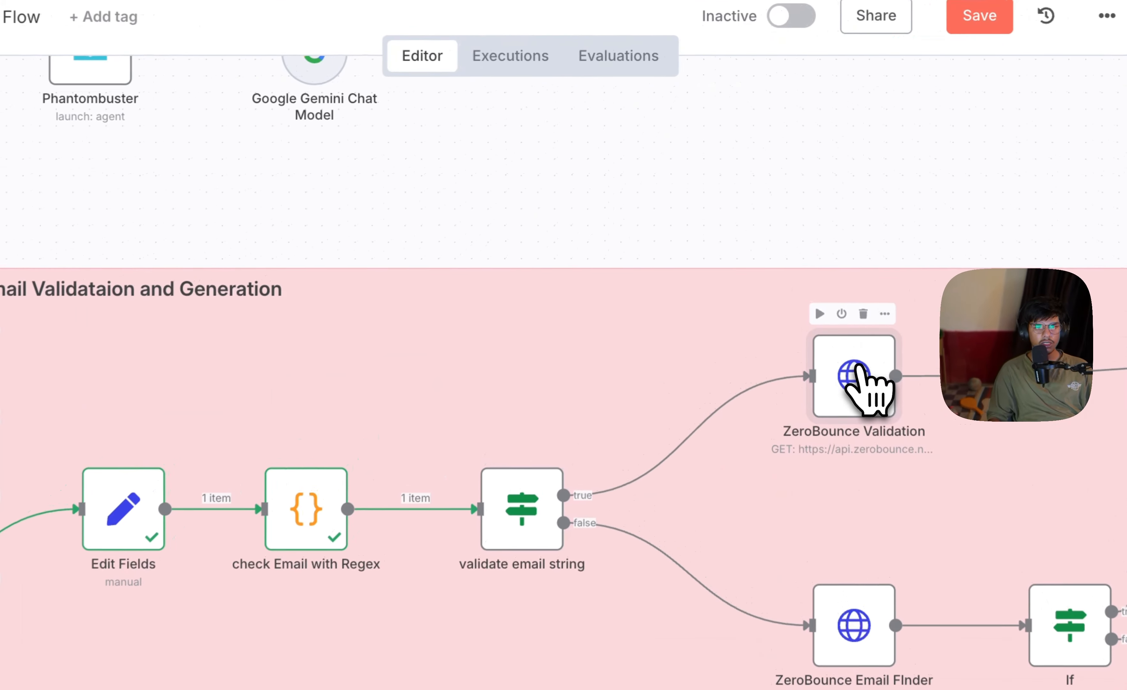
Step: Copy "zerobounce" from the ZeroBounce Validation node's URL and search Google for it in a new browser tab
double_click(800, 264)
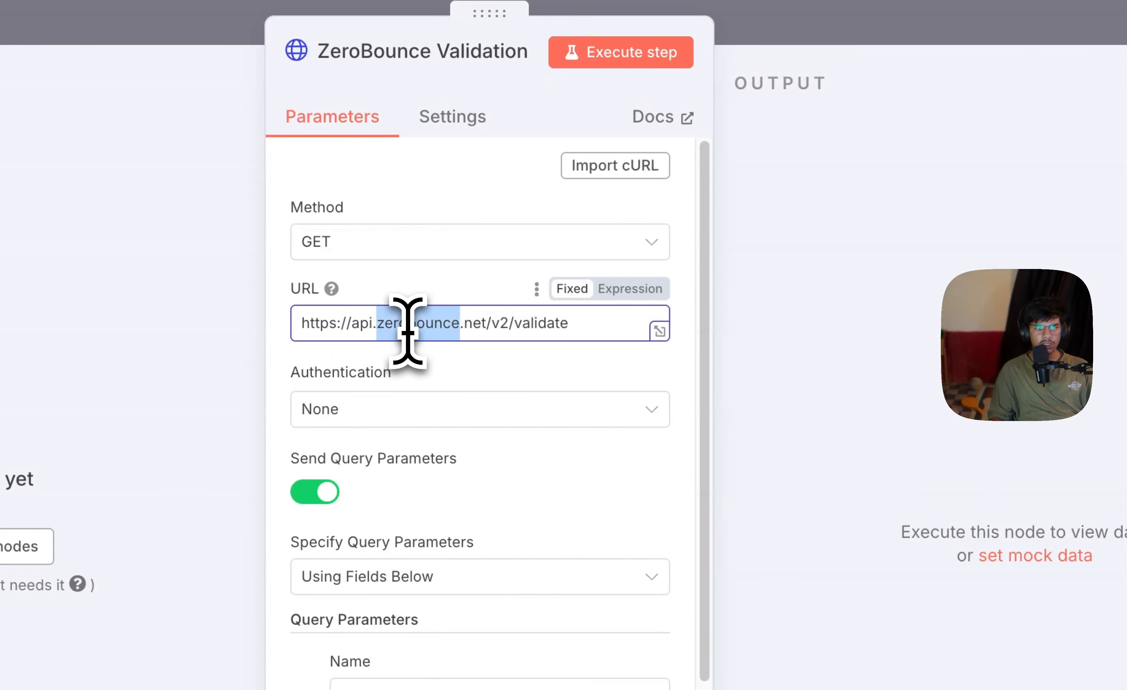
key(super+c)
key(super+t)
key(super+v)
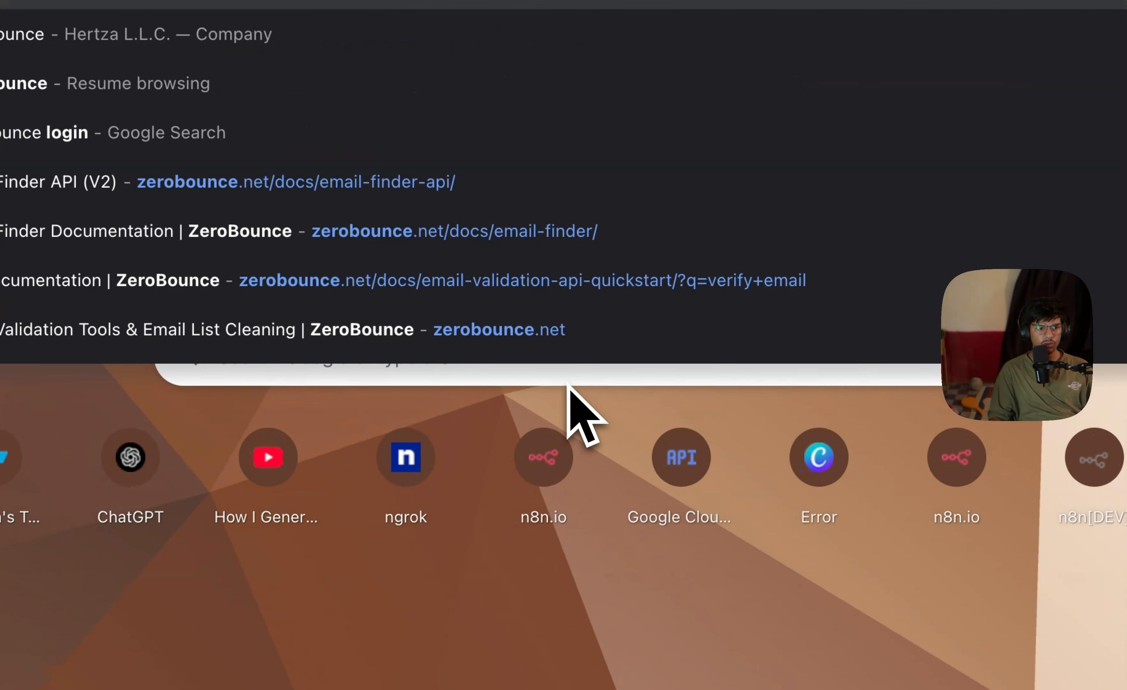
click(585, 416)
click(556, 374)
key(super+v)
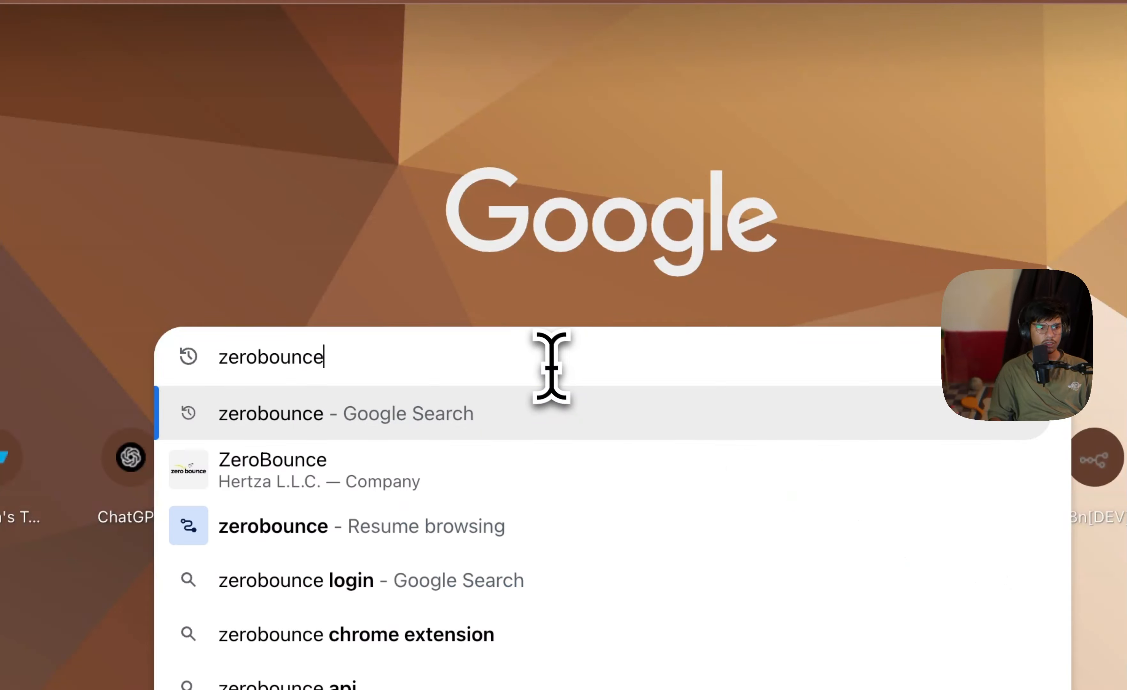
key(Return)
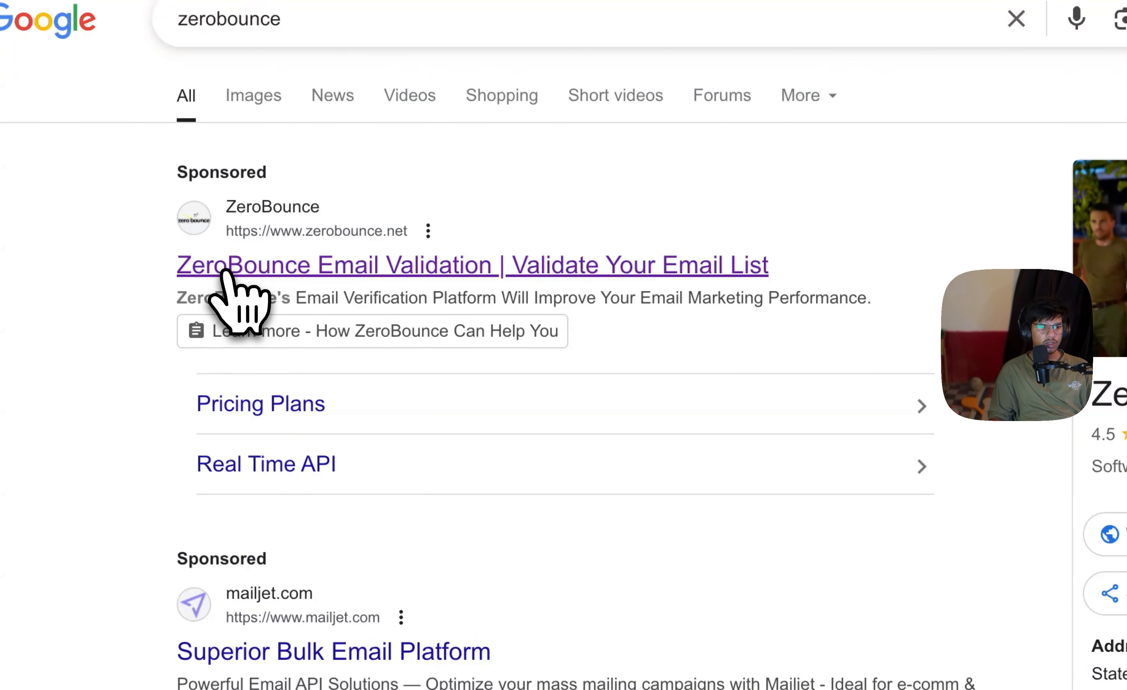
Step: Open the ZeroBounce website, decline its cookies and read the API rate limits in the API Dashboard documentation
click(225, 272)
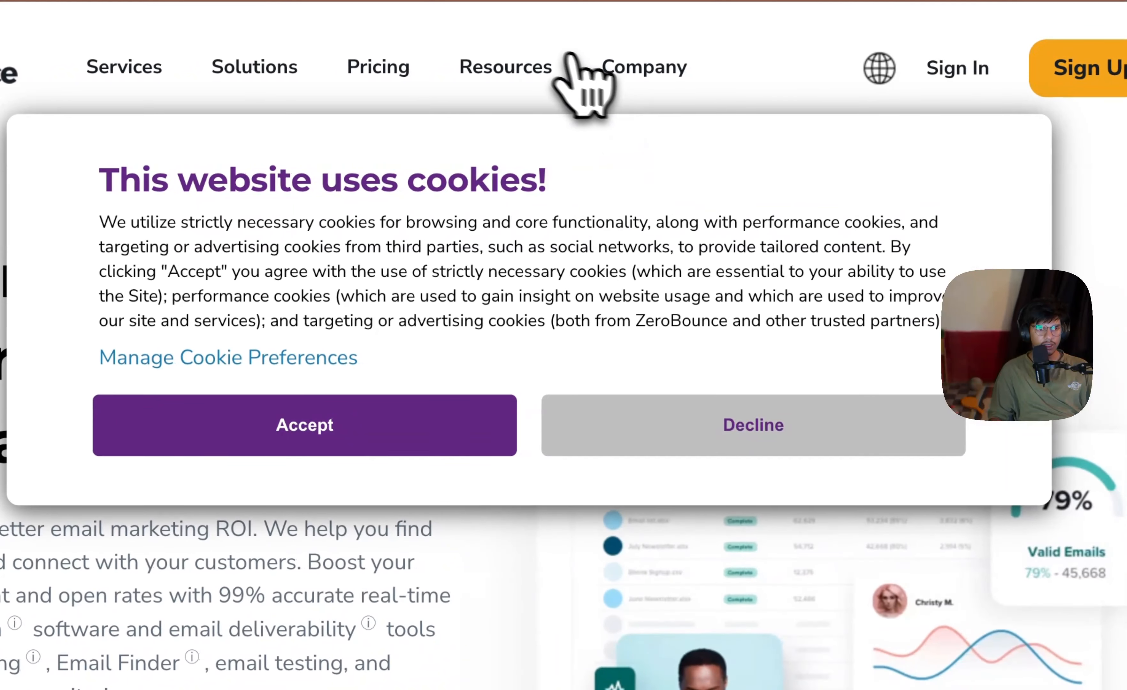
click(687, 423)
mouse_move(540, 102)
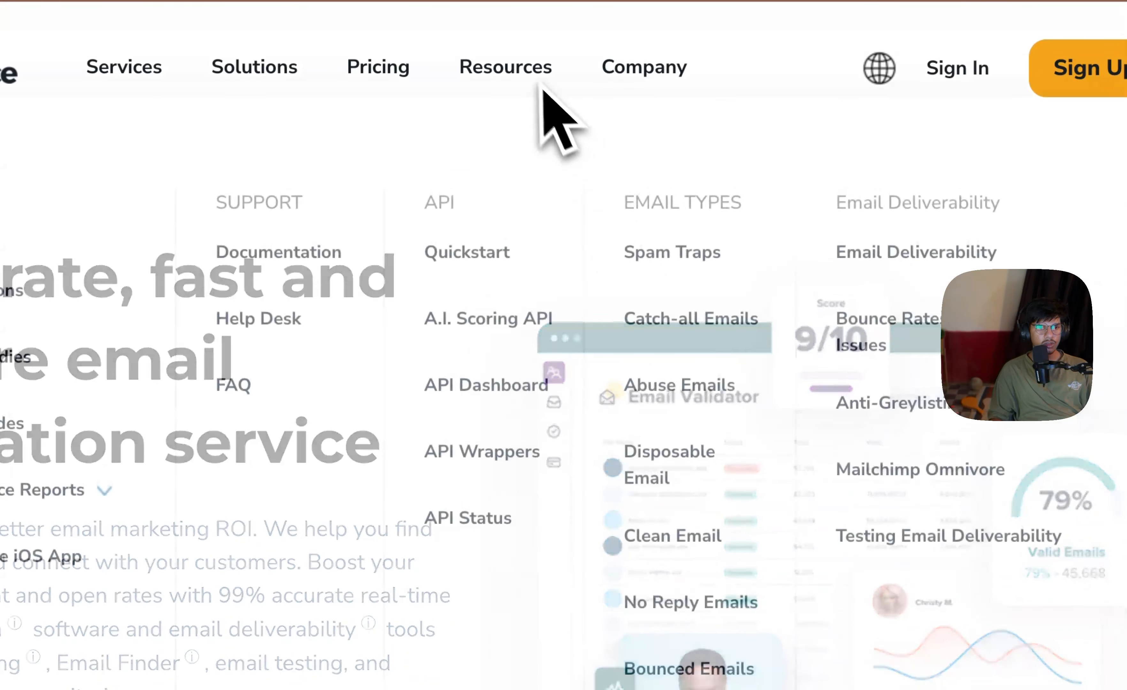
click(486, 403)
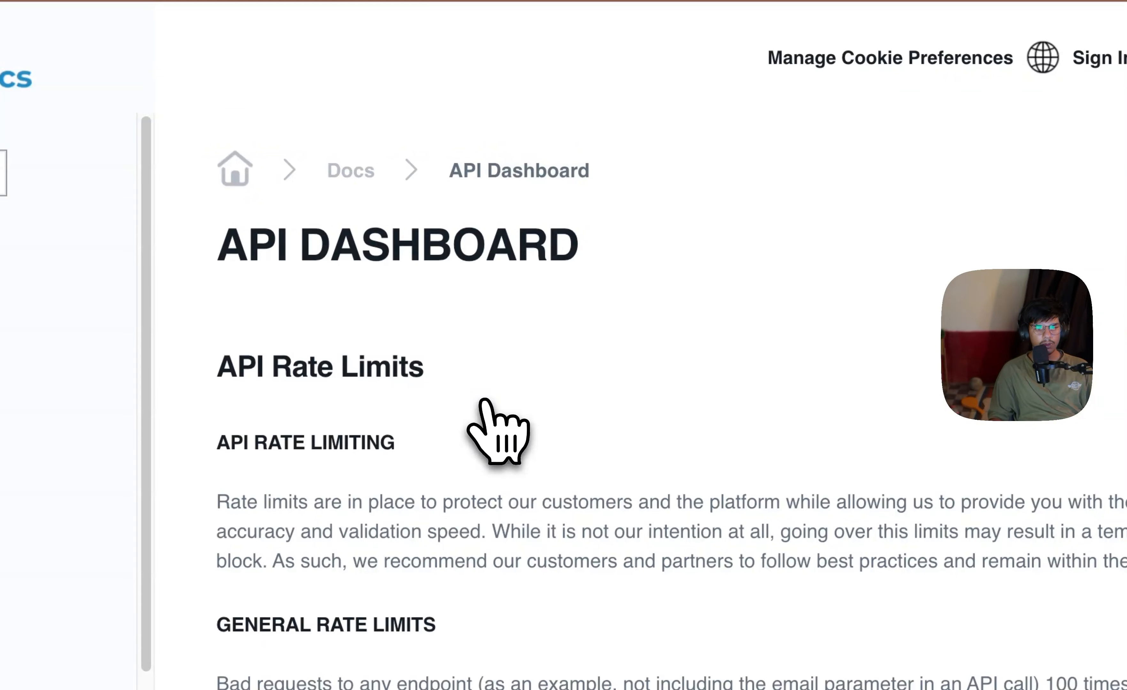
scroll(509, 277, down, 7)
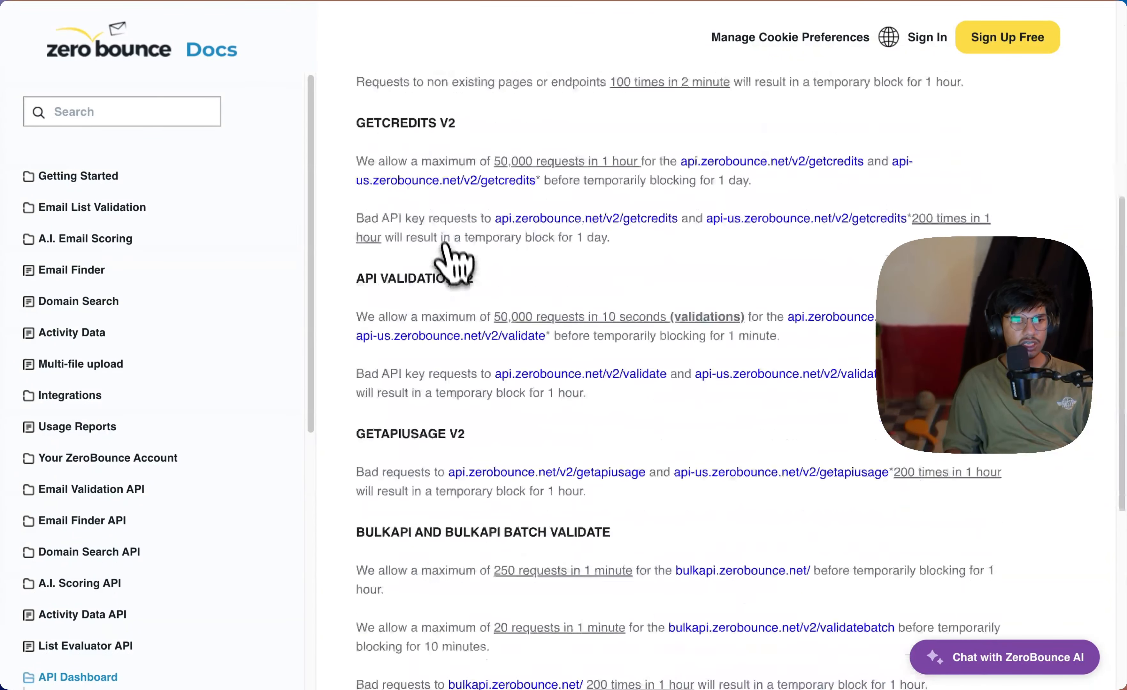
scroll(456, 273, down, 8)
scroll(93, 407, down, 9)
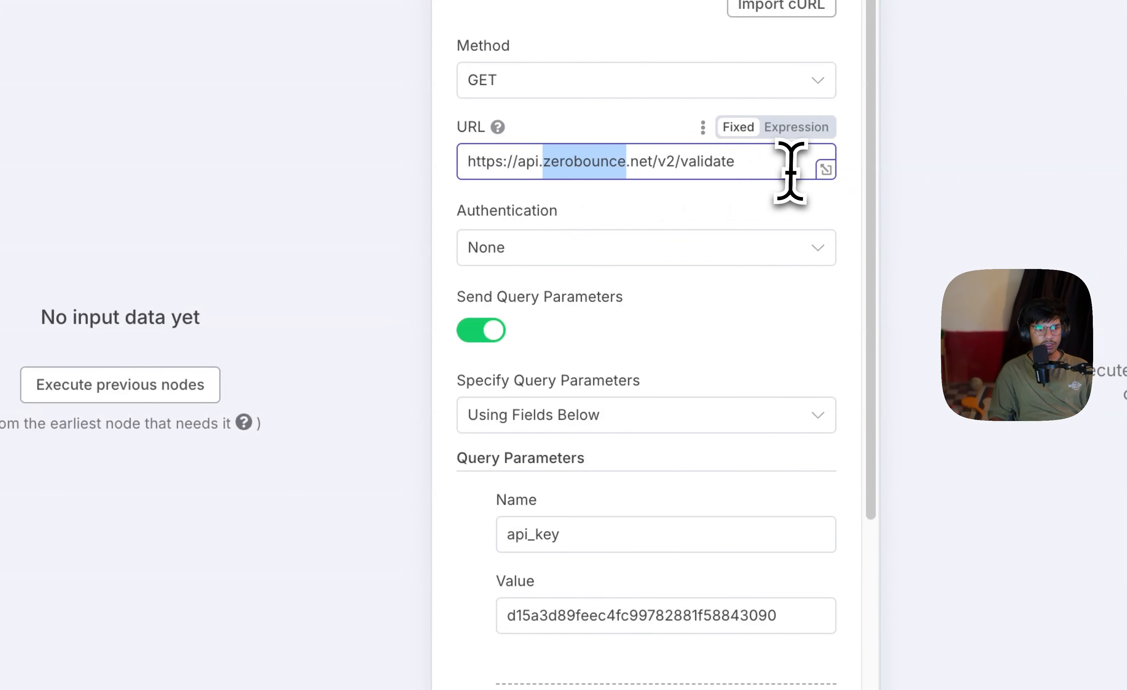
Step: Back in n8n, examine the ZeroBounce Validation node's request URL and its api_key and email query parameters
drag(792, 171, 583, 164)
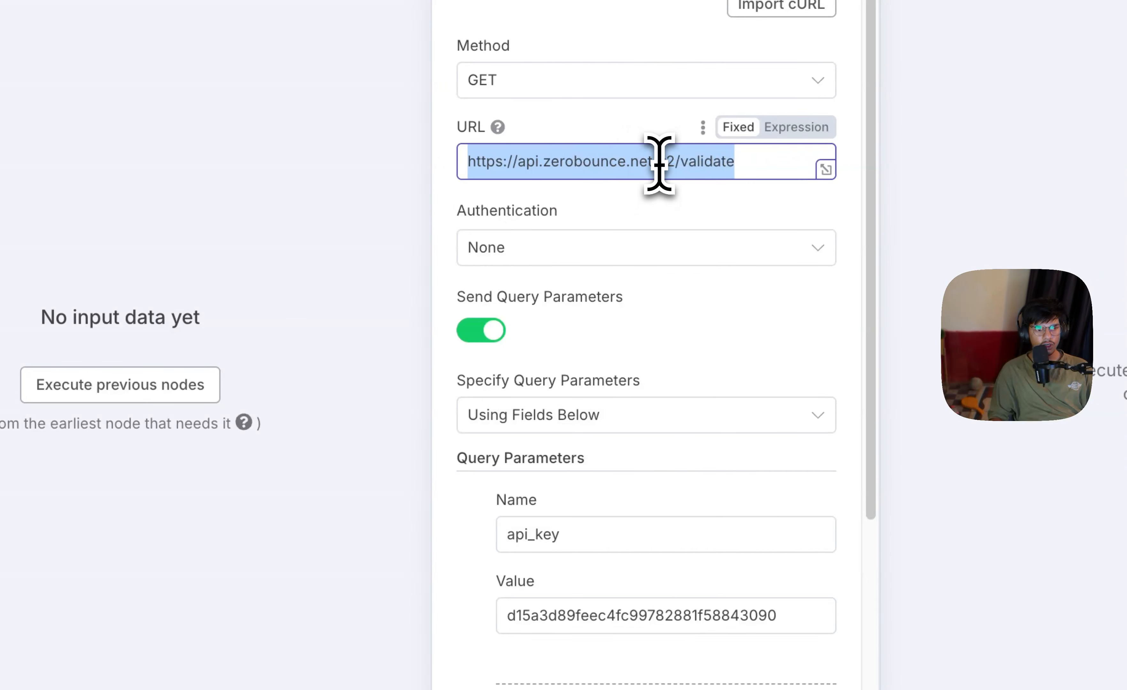
drag(659, 165, 674, 295)
double_click(620, 535)
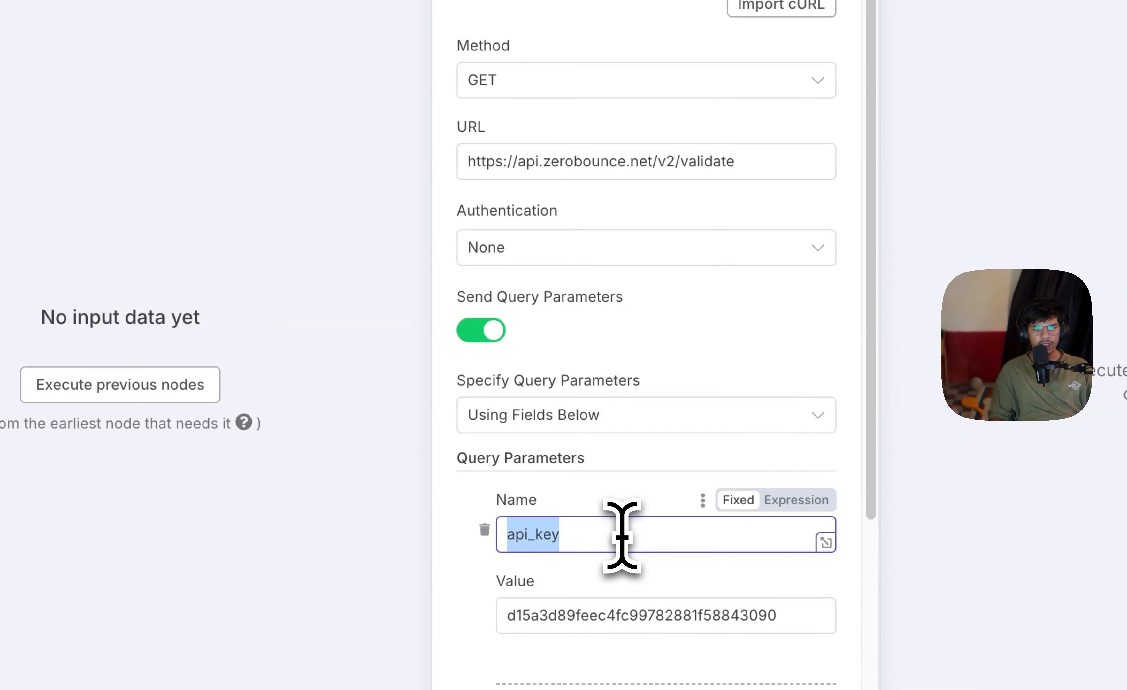
scroll(621, 535, down, 4)
double_click(550, 435)
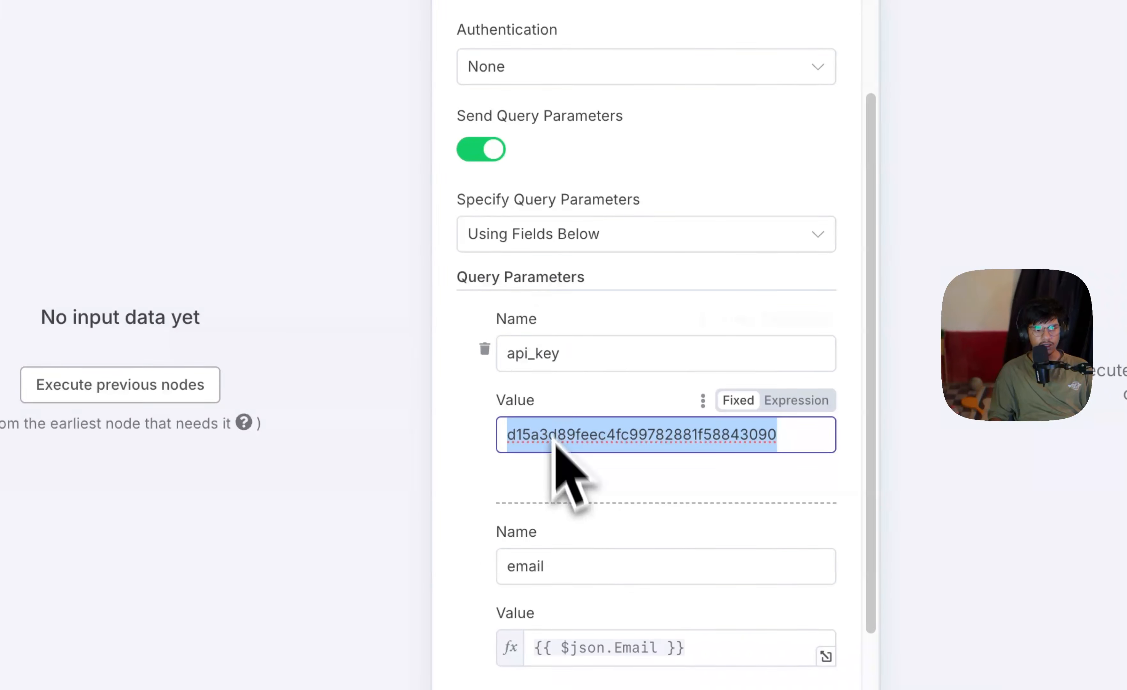
Step: Switch Send Query Parameters off and on again to get a blank query parameter
click(509, 155)
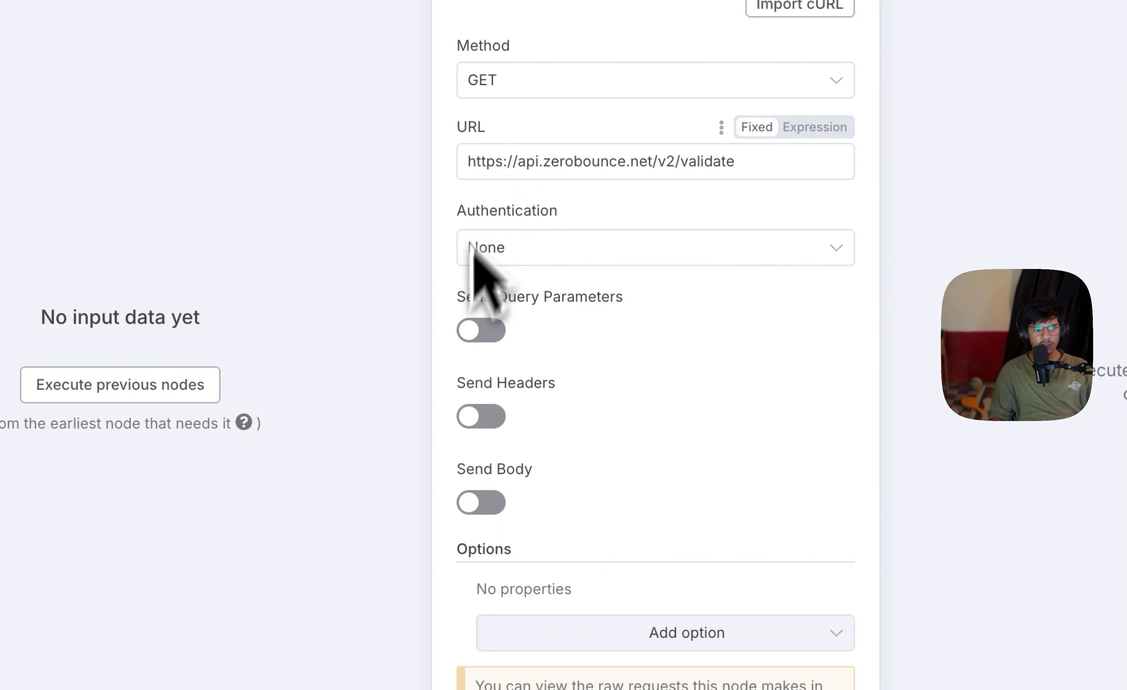
click(484, 335)
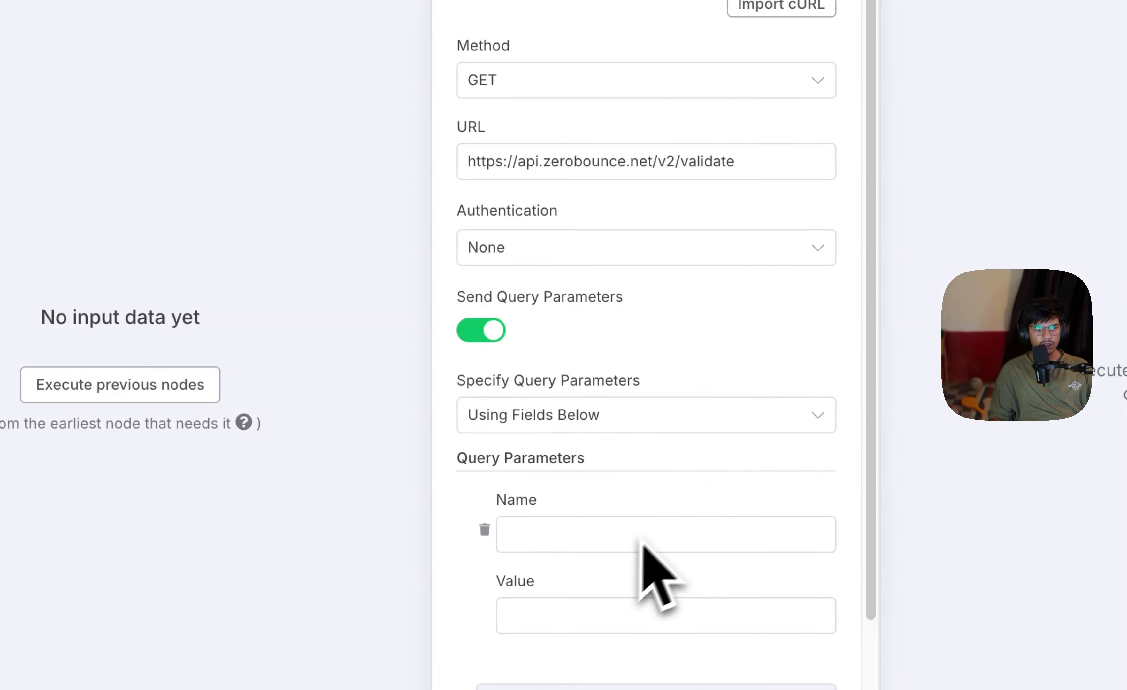
click(619, 539)
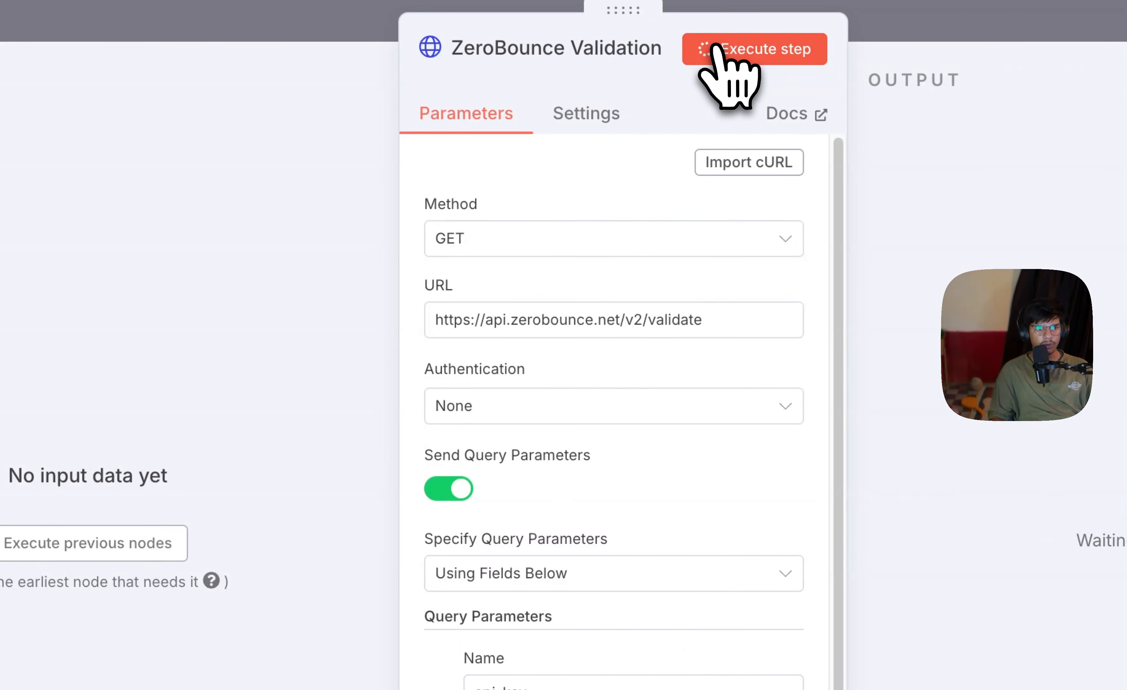
Step: Execute the ZeroBounce Validation node, check its query parameters against the incoming data, and return to the canvas
click(714, 50)
scroll(593, 373, down, 5)
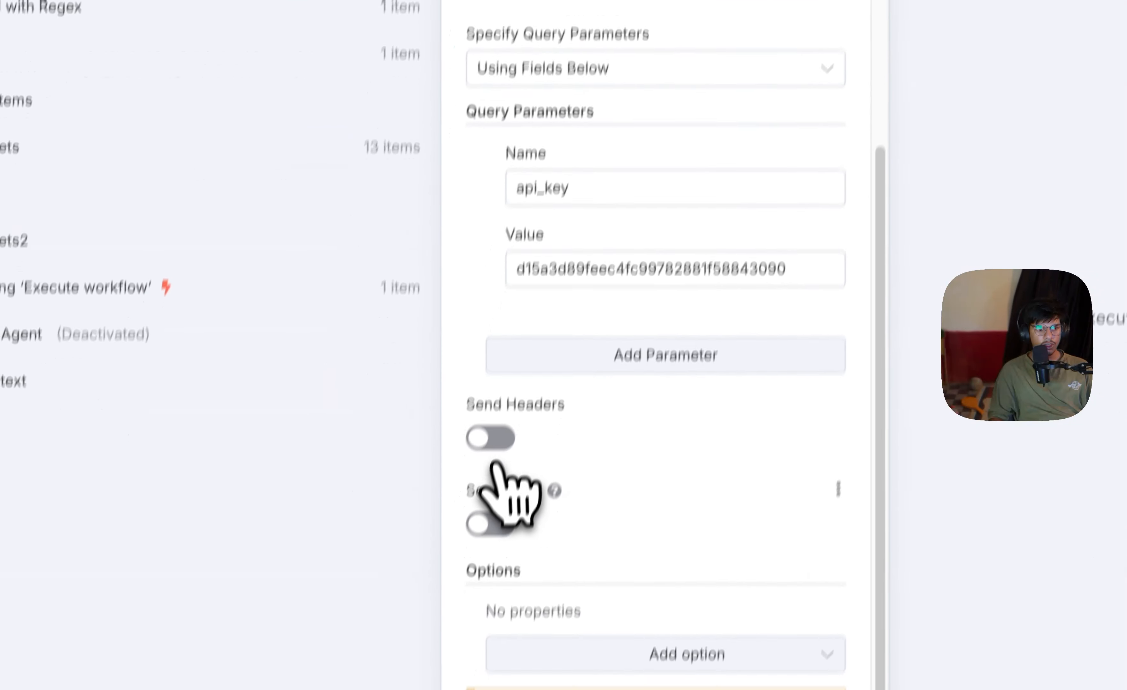
scroll(597, 416, up, 5)
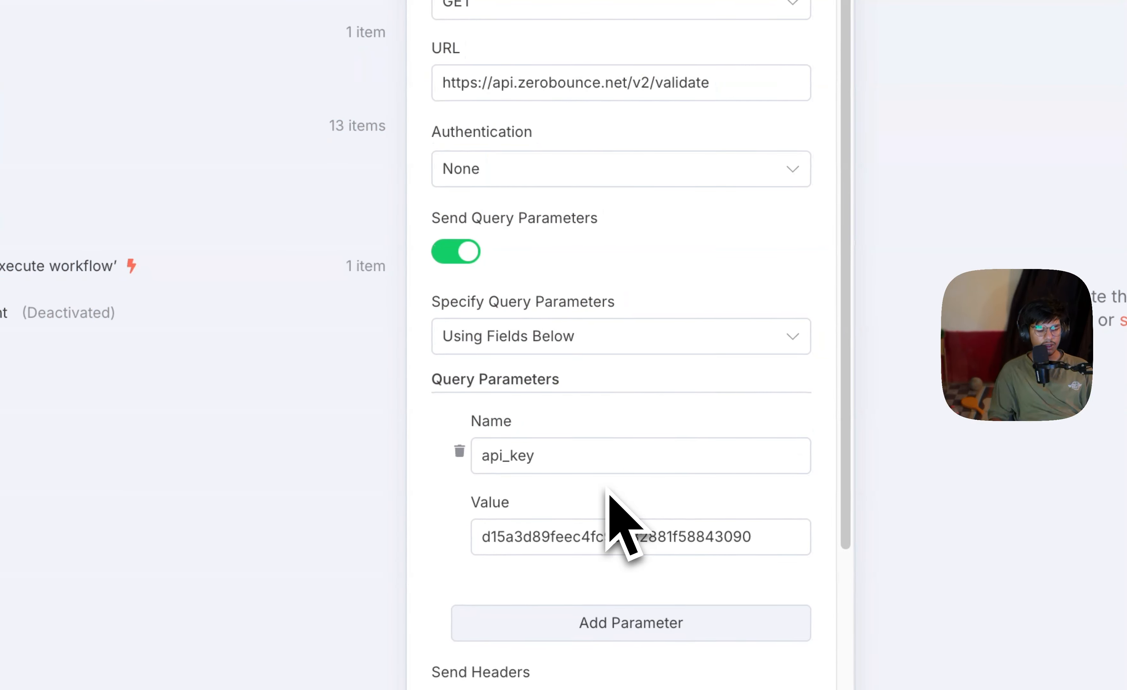
scroll(601, 541, down, 5)
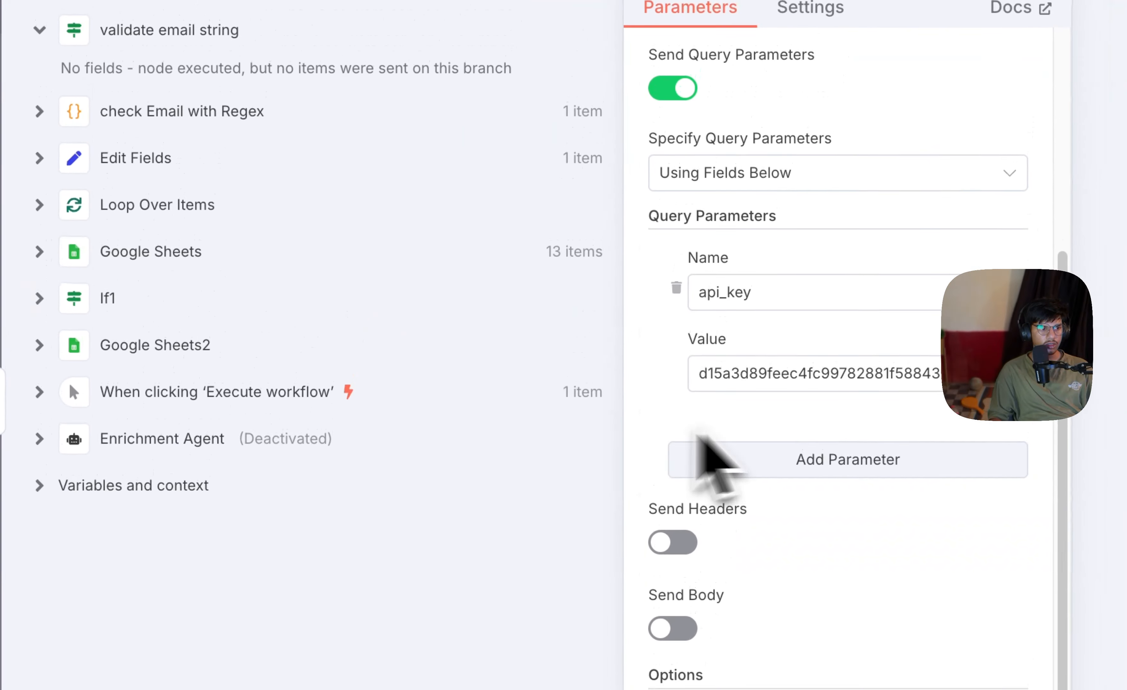
click(111, 32)
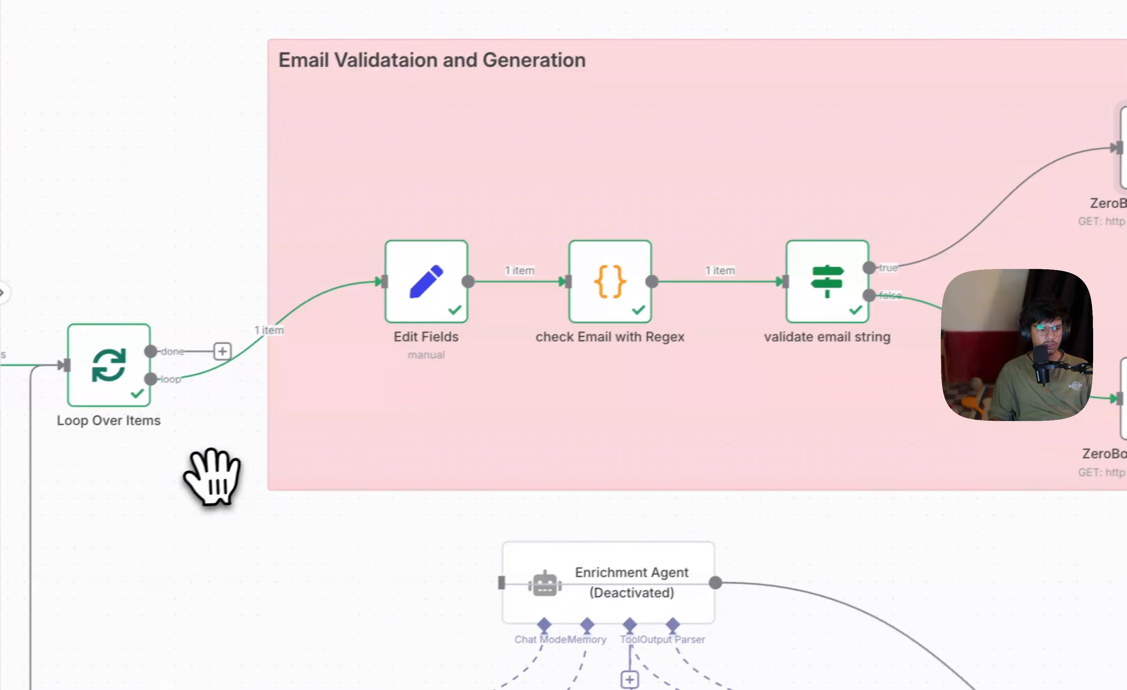
Step: Run the Loop Over Items and Edit Fields nodes individually on the canvas
drag(214, 470, 477, 457)
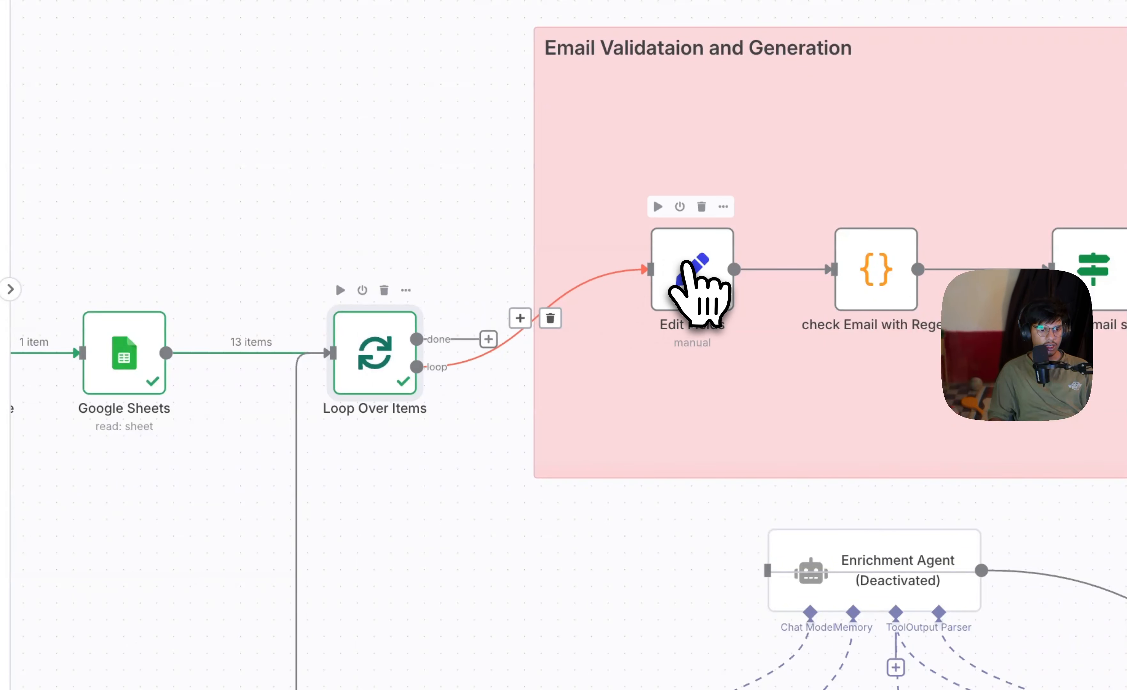
click(657, 207)
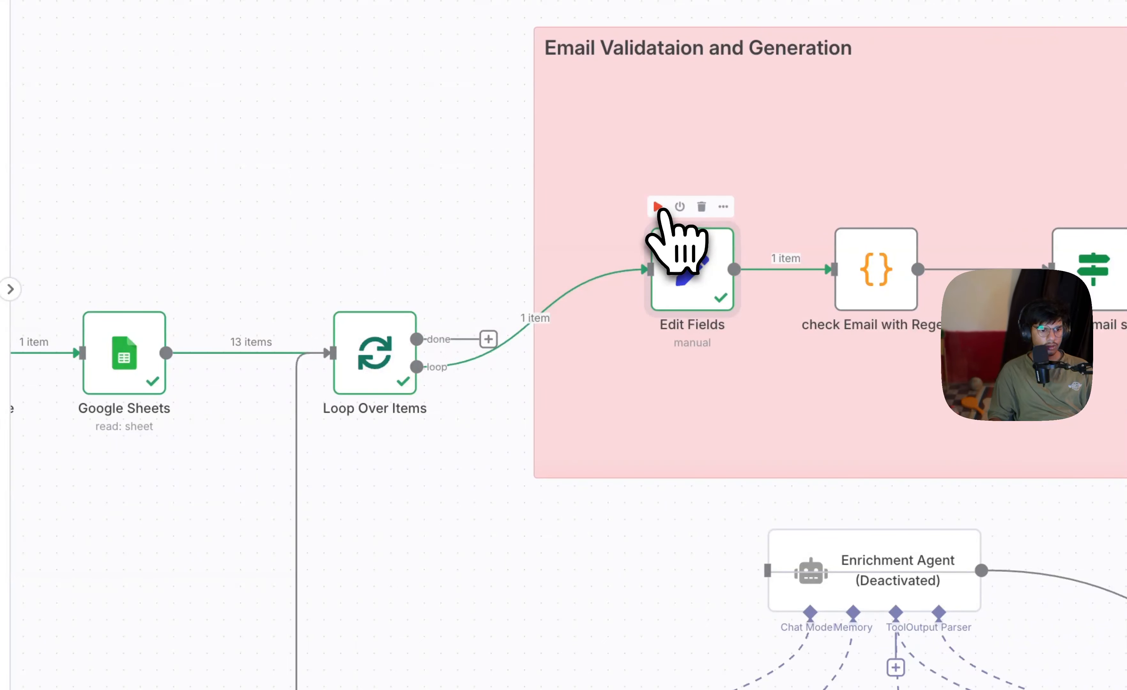
scroll(704, 447, down, 6)
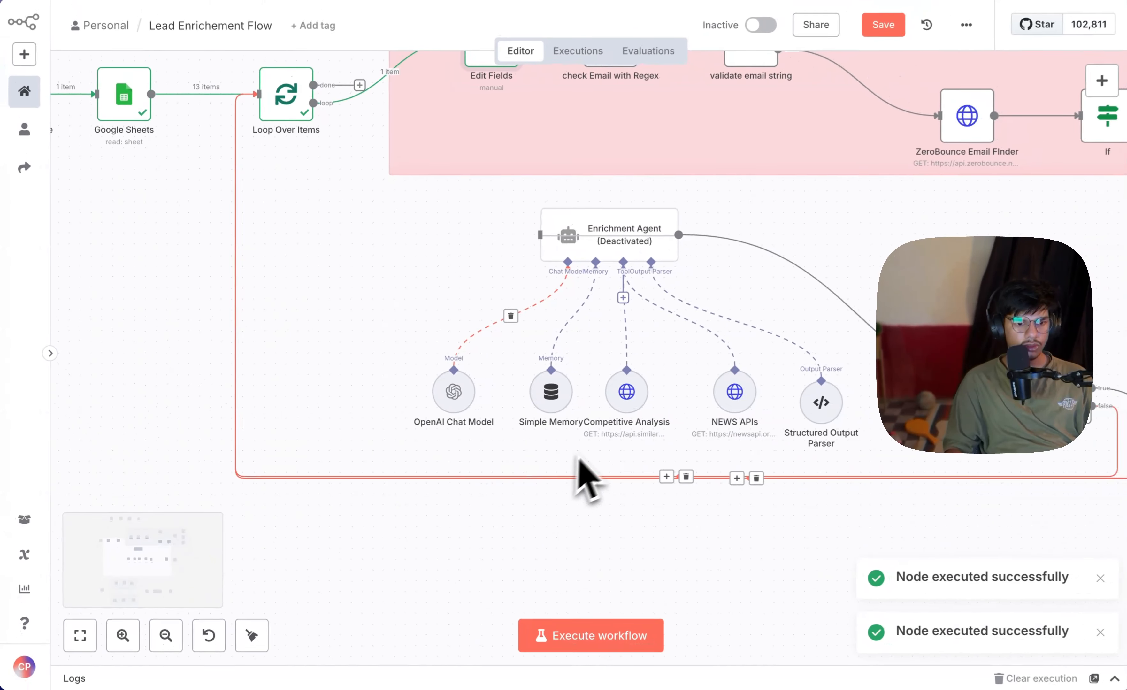
Step: Delete the Google Sheets2 node that follows If1 in the enrichment branch
scroll(602, 447, down, 10)
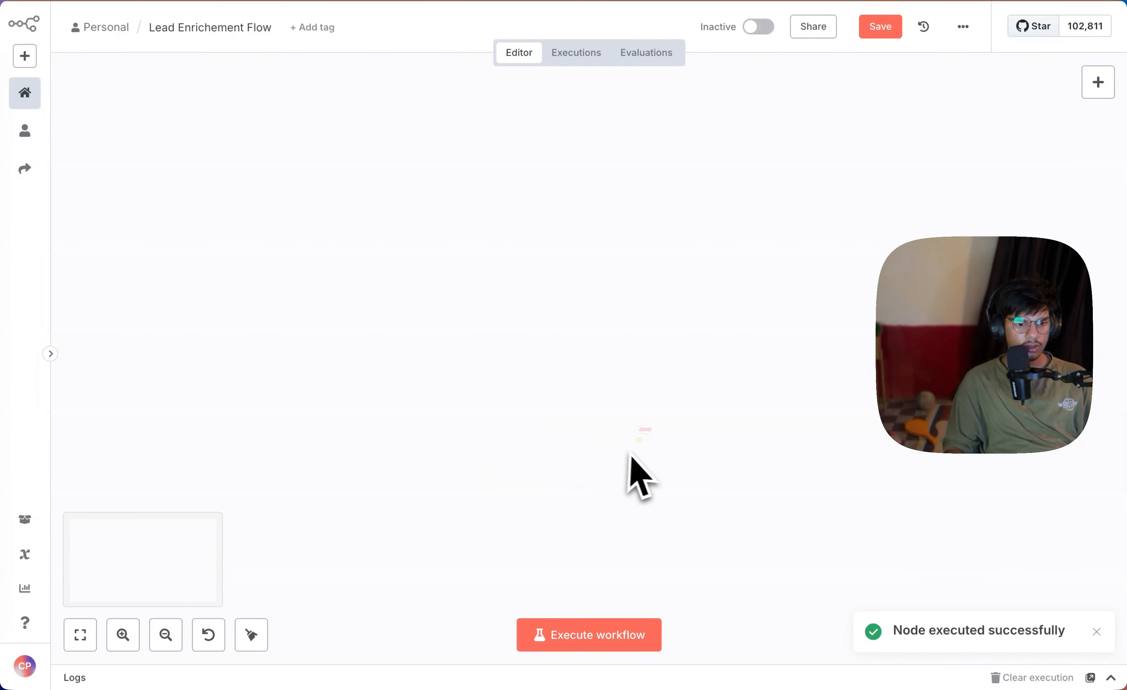
scroll(655, 433, up, 12)
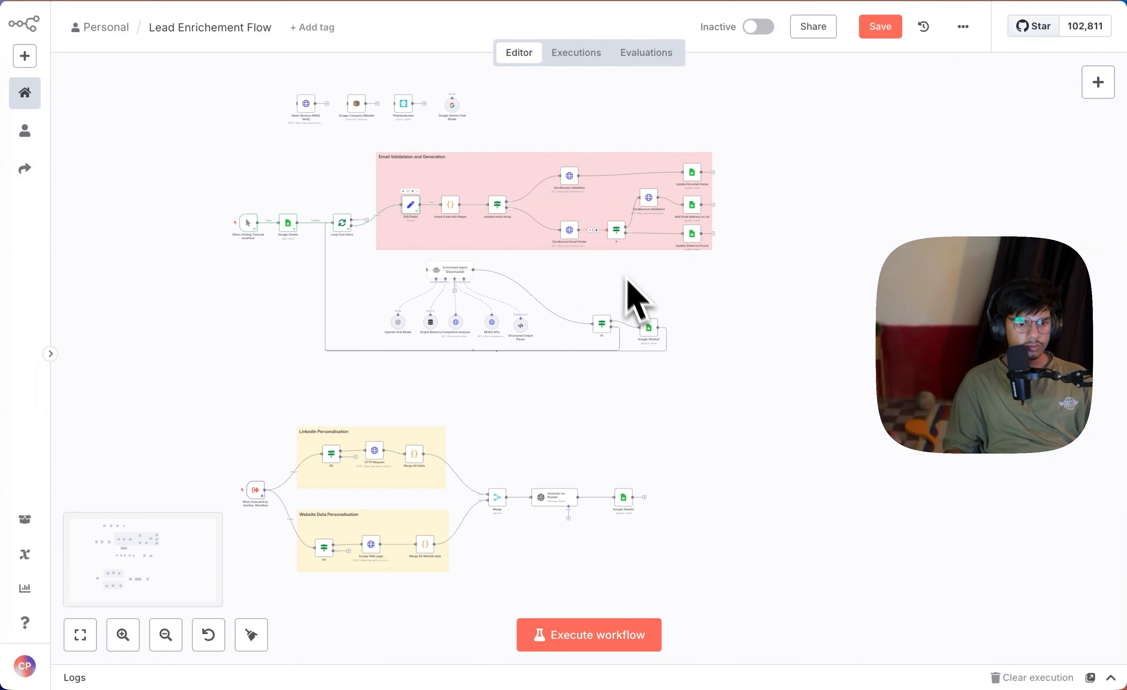
scroll(684, 332, up, 2)
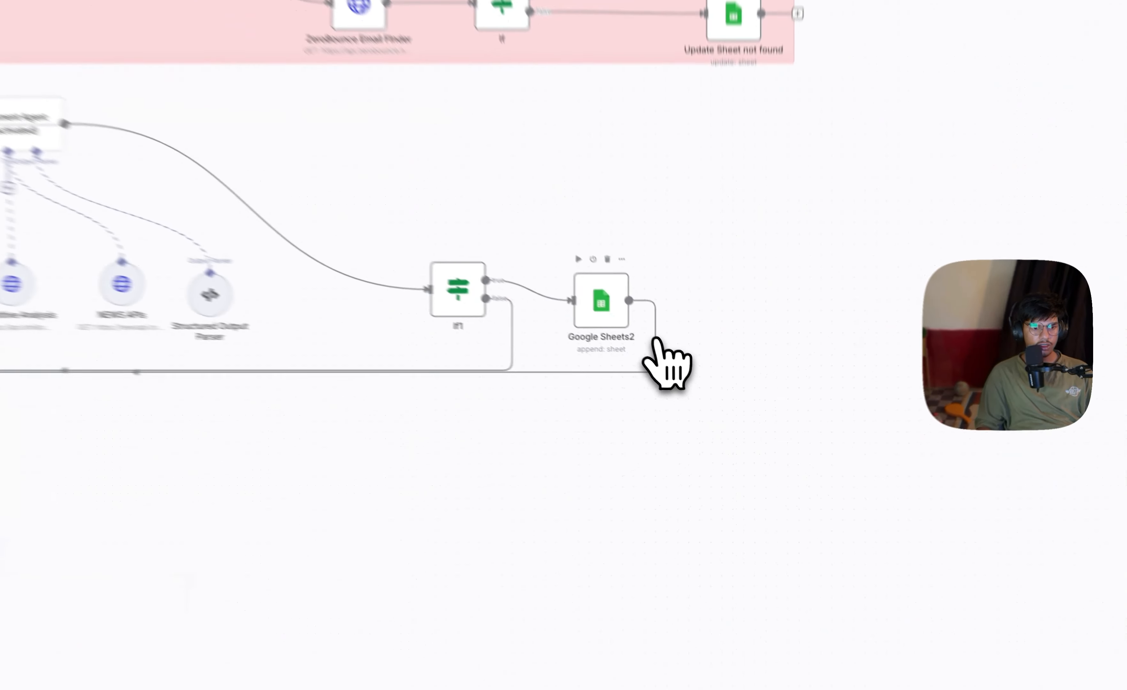
key(Delete)
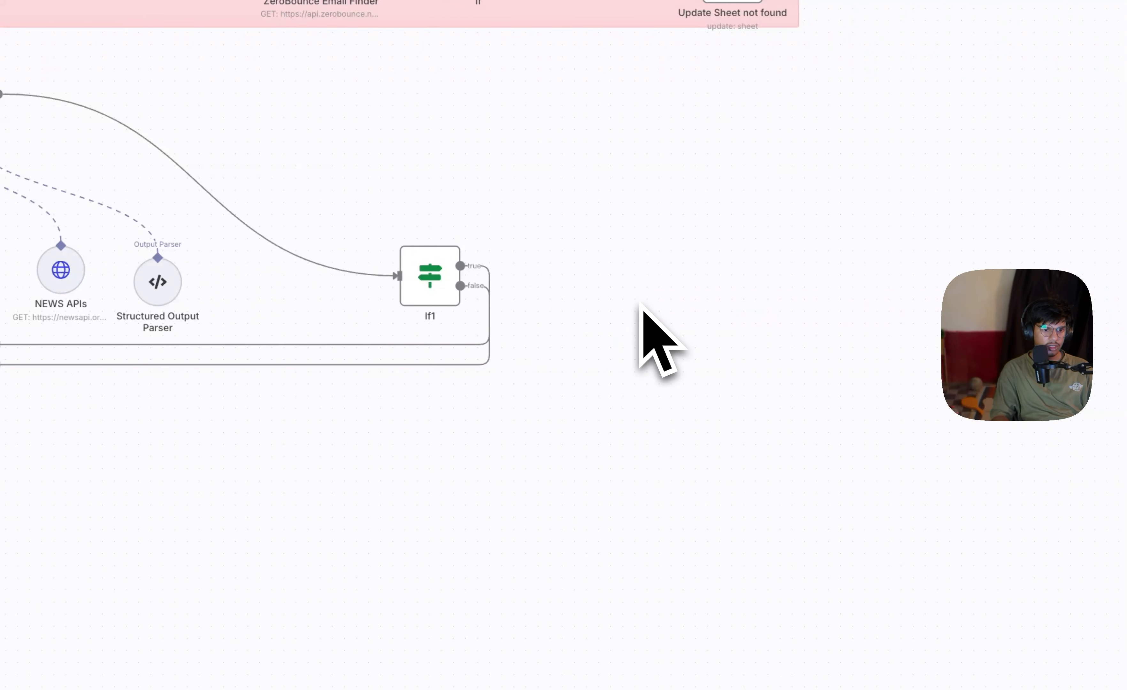
drag(338, 300, 810, 446)
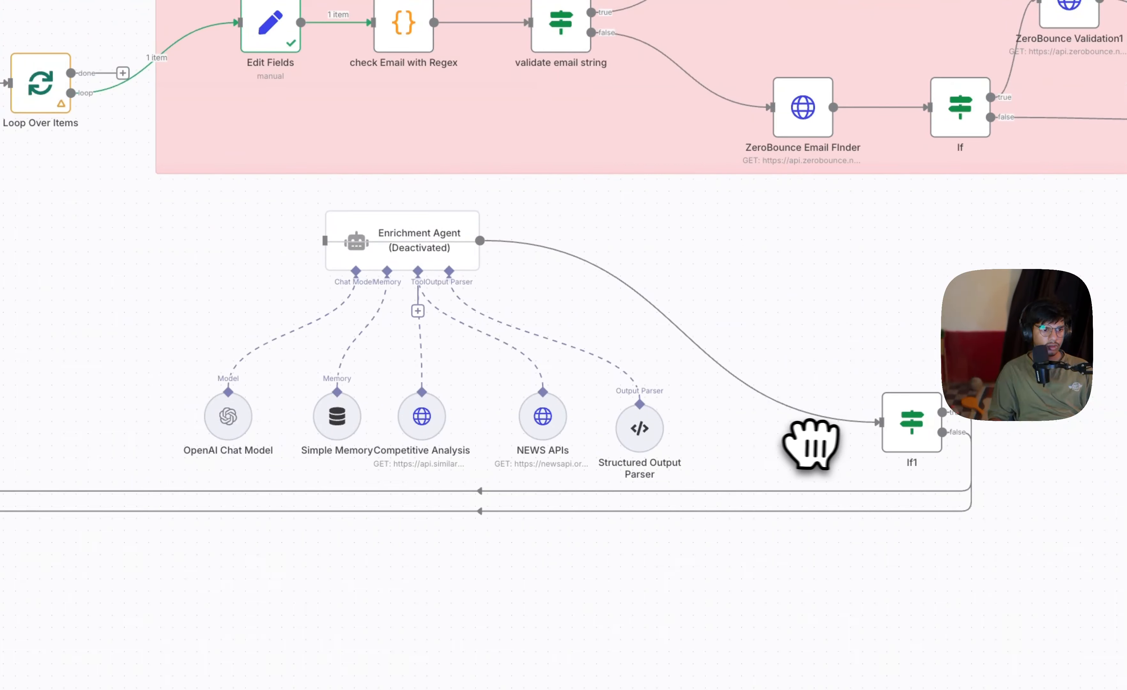
scroll(981, 235, up, 3)
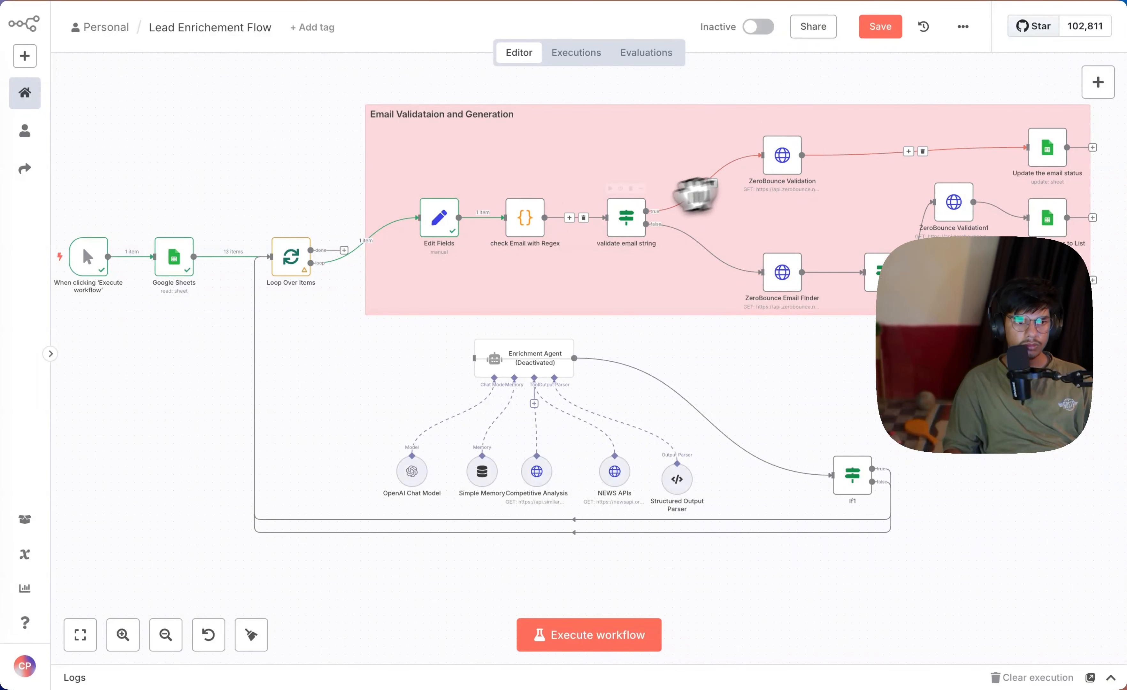
Step: Try looping the Edit Fields output back into Loop Over Items, check the Edit Fields data, and remove that connection
drag(459, 217, 252, 287)
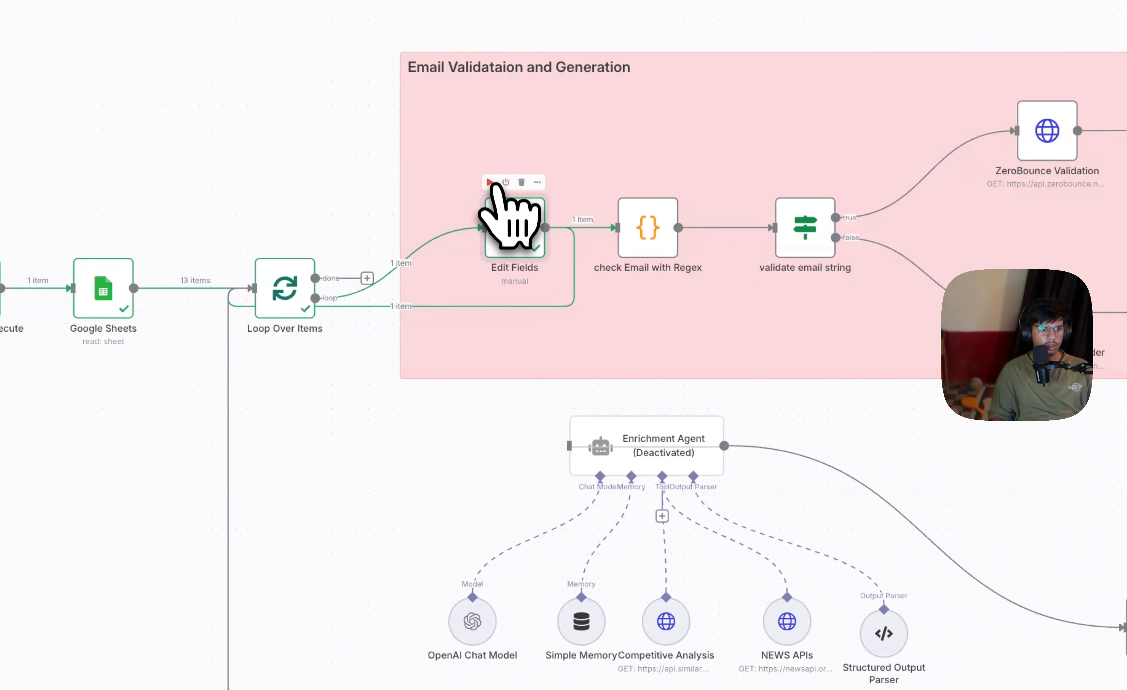
double_click(503, 244)
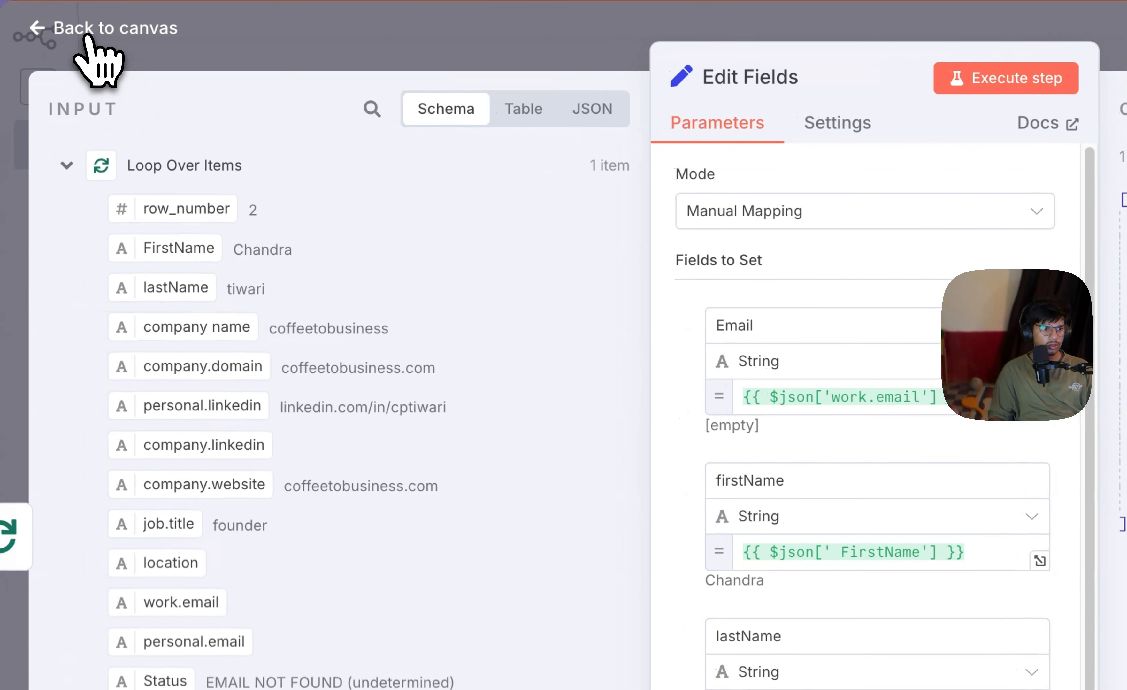
click(88, 39)
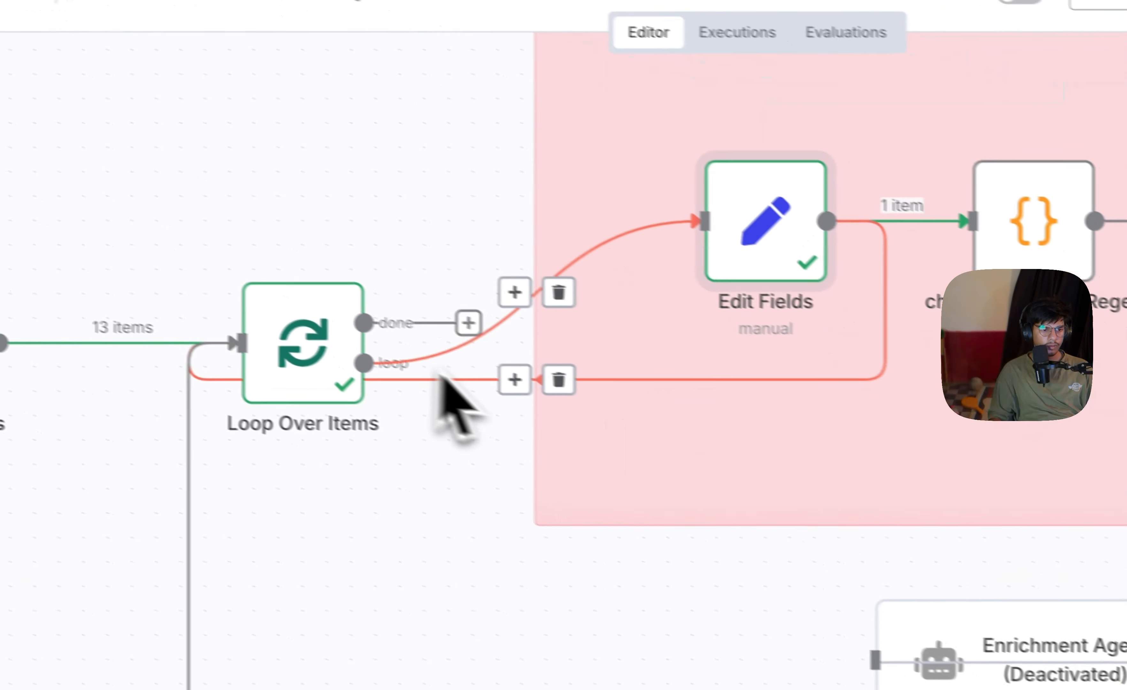
click(229, 243)
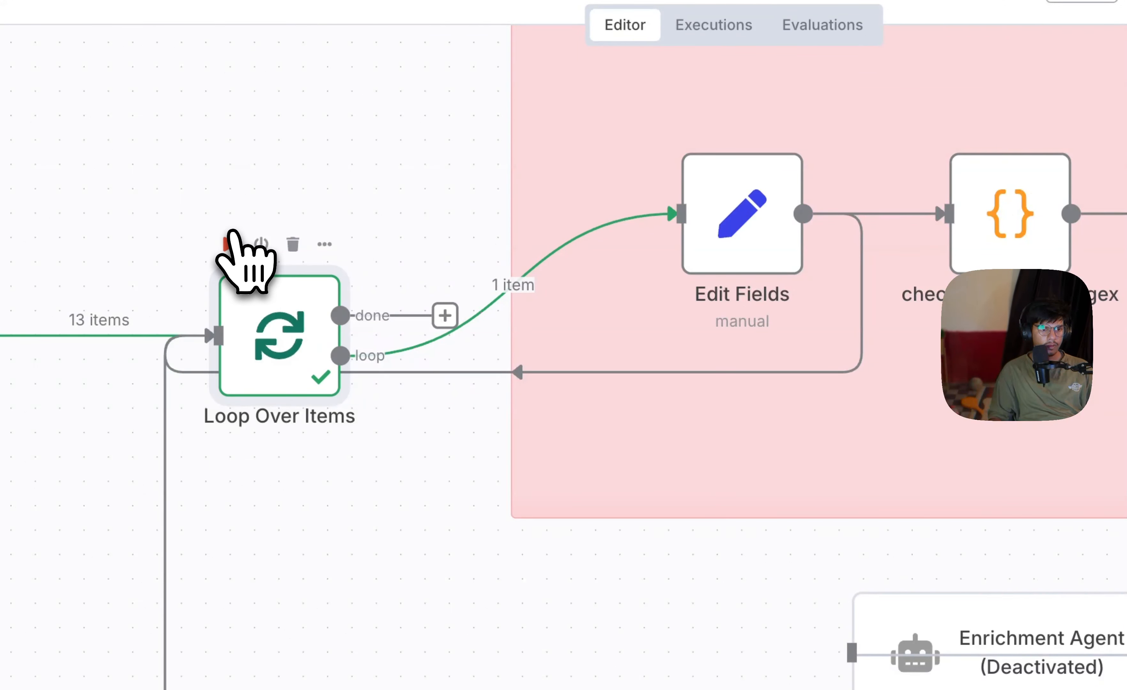
mouse_move(862, 316)
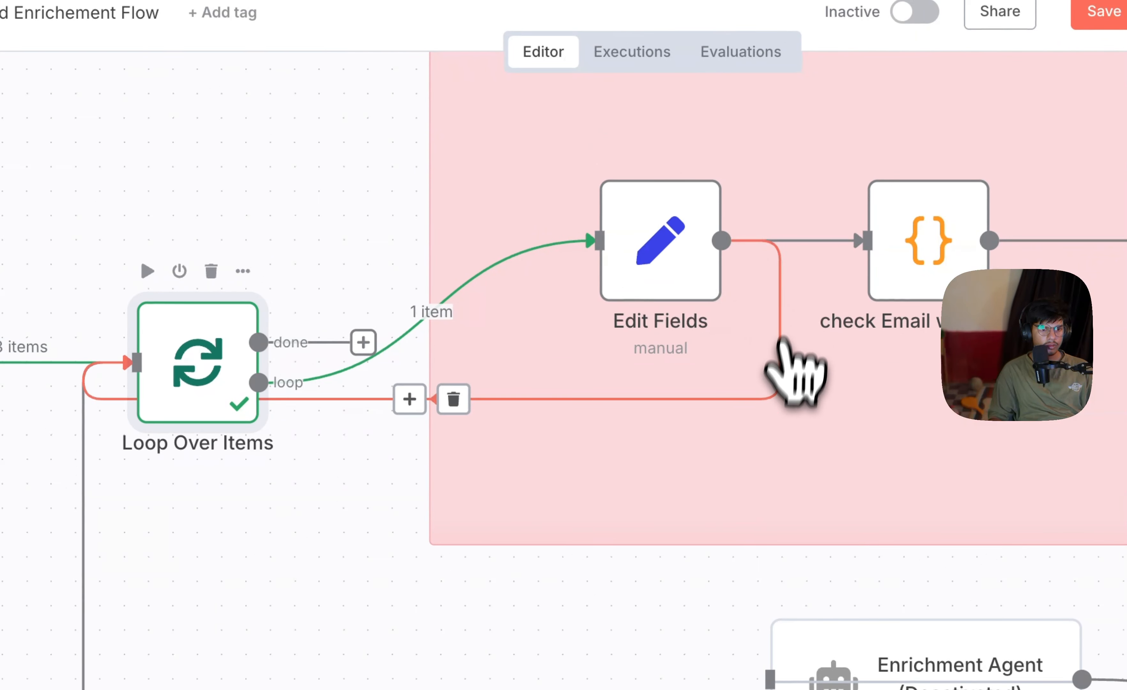
click(454, 398)
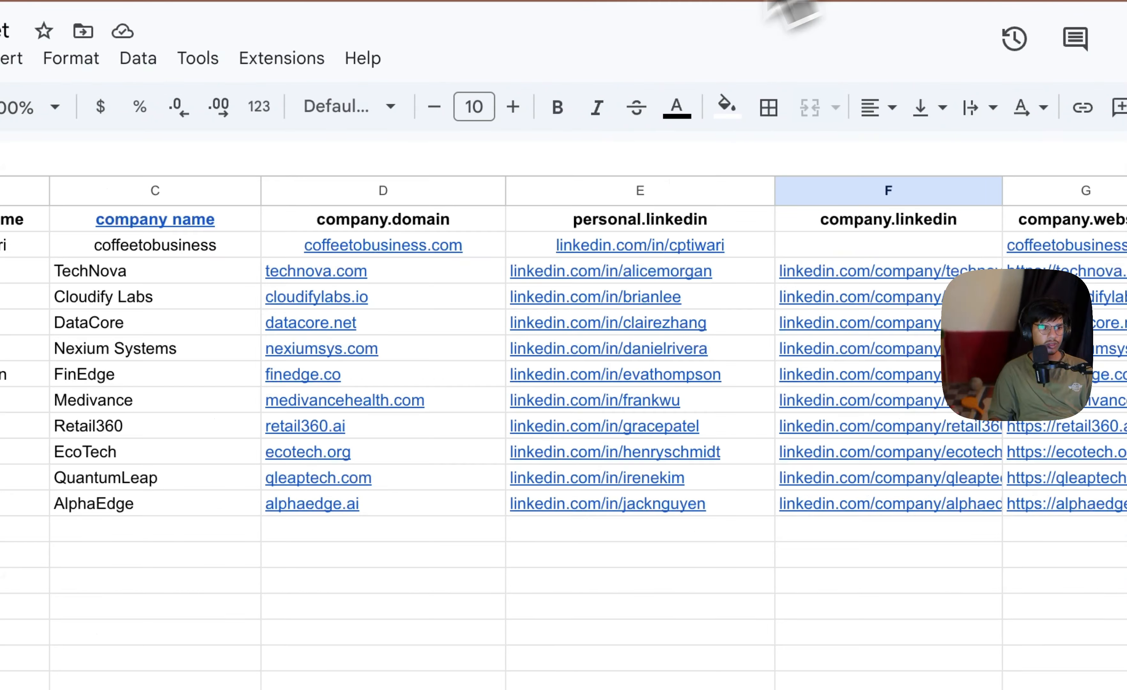
Step: In the Google Sheets lead list, move the coffeetobusiness lead from row 2 to below the last lead
click(27, 139)
click(27, 165)
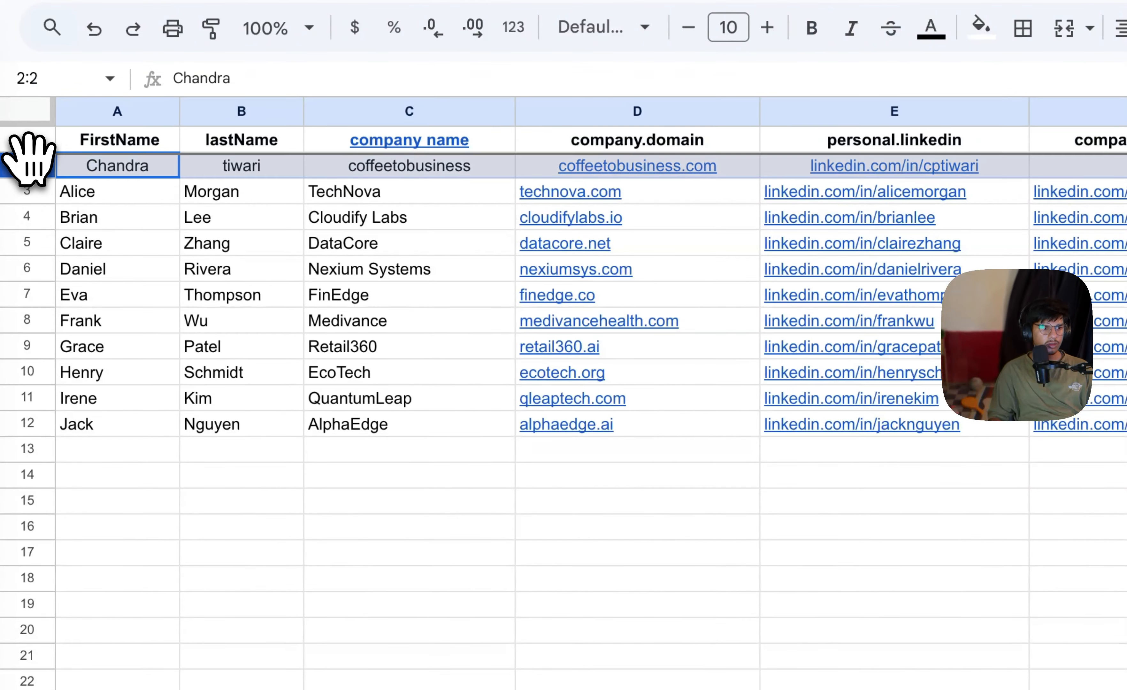
drag(27, 160, 68, 502)
click(261, 530)
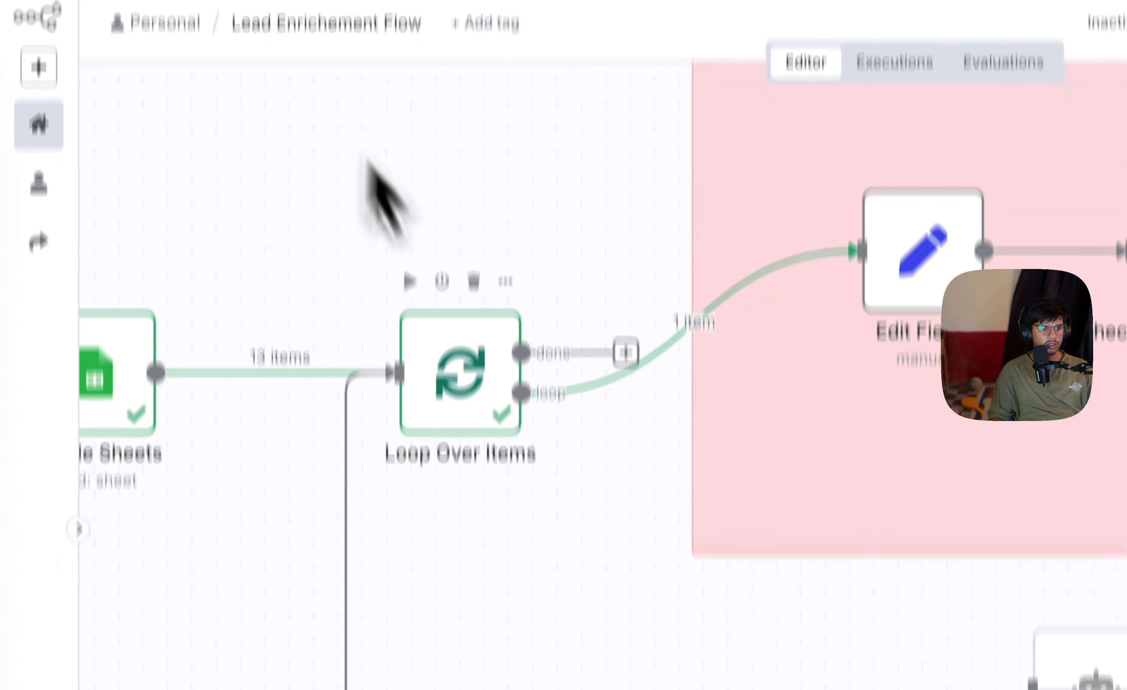
Step: Back in n8n, run the manual trigger and Google Sheets nodes to reload the reordered leads
scroll(294, 342, down, 2)
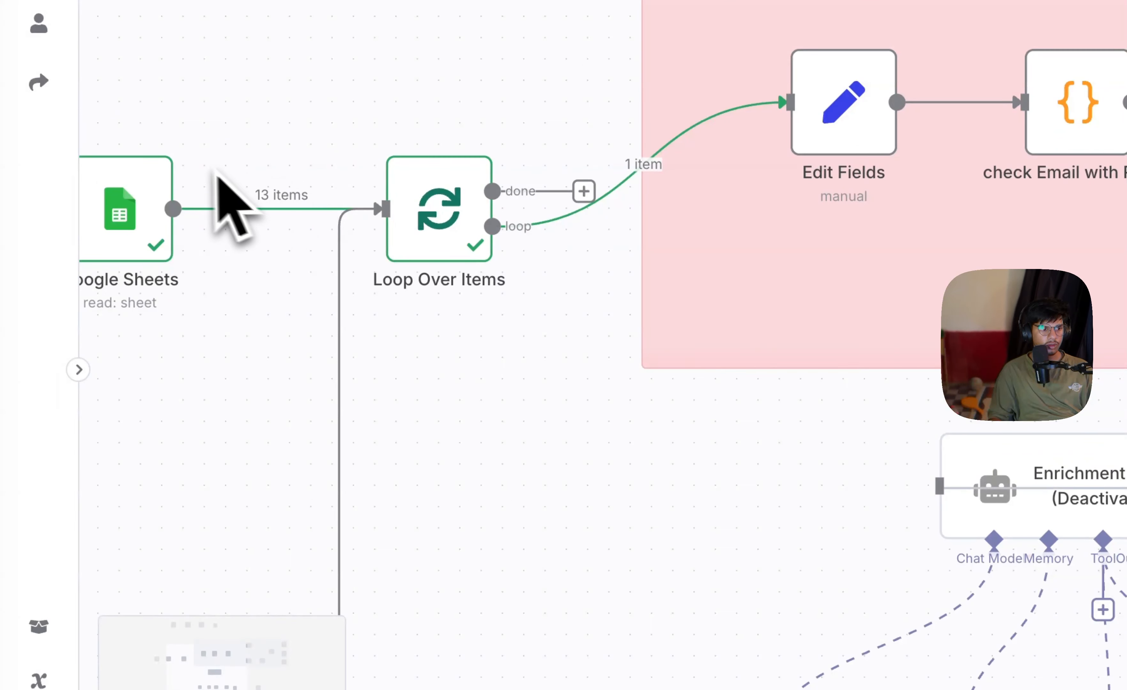
click(666, 648)
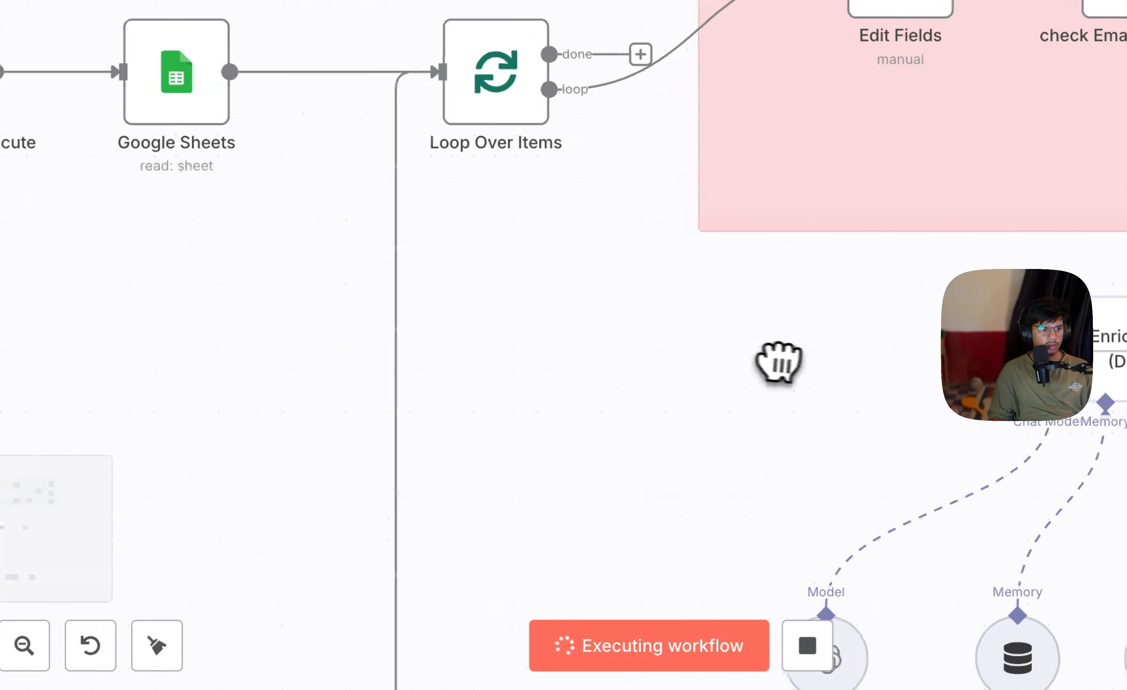
drag(779, 362, 762, 360)
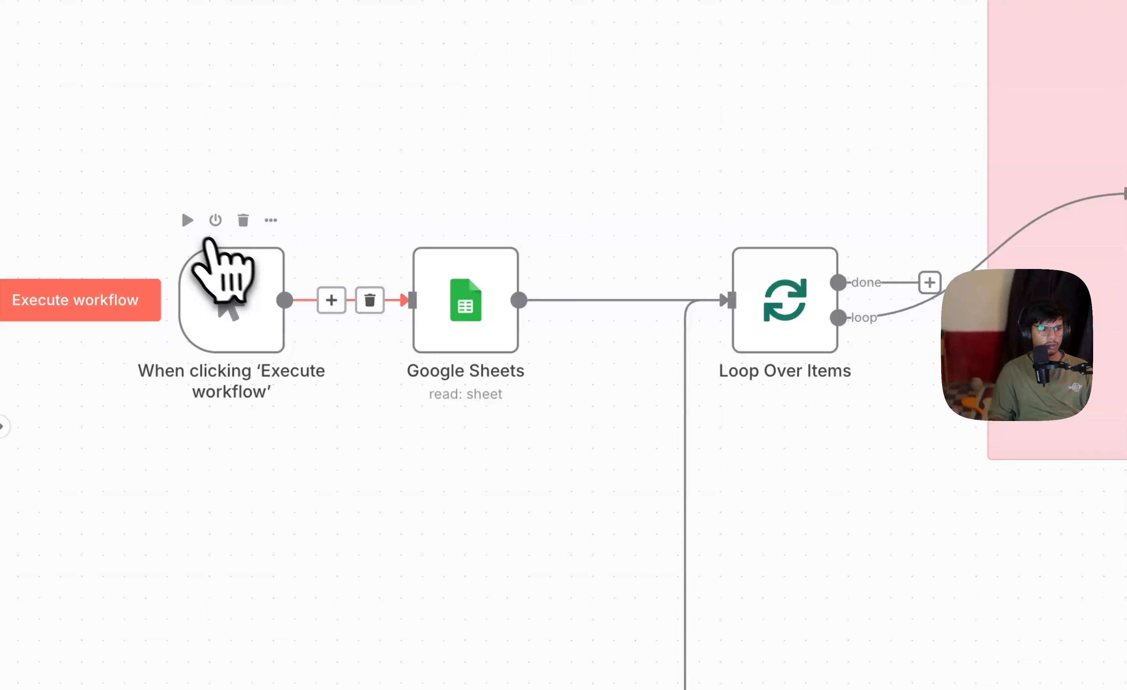
click(188, 222)
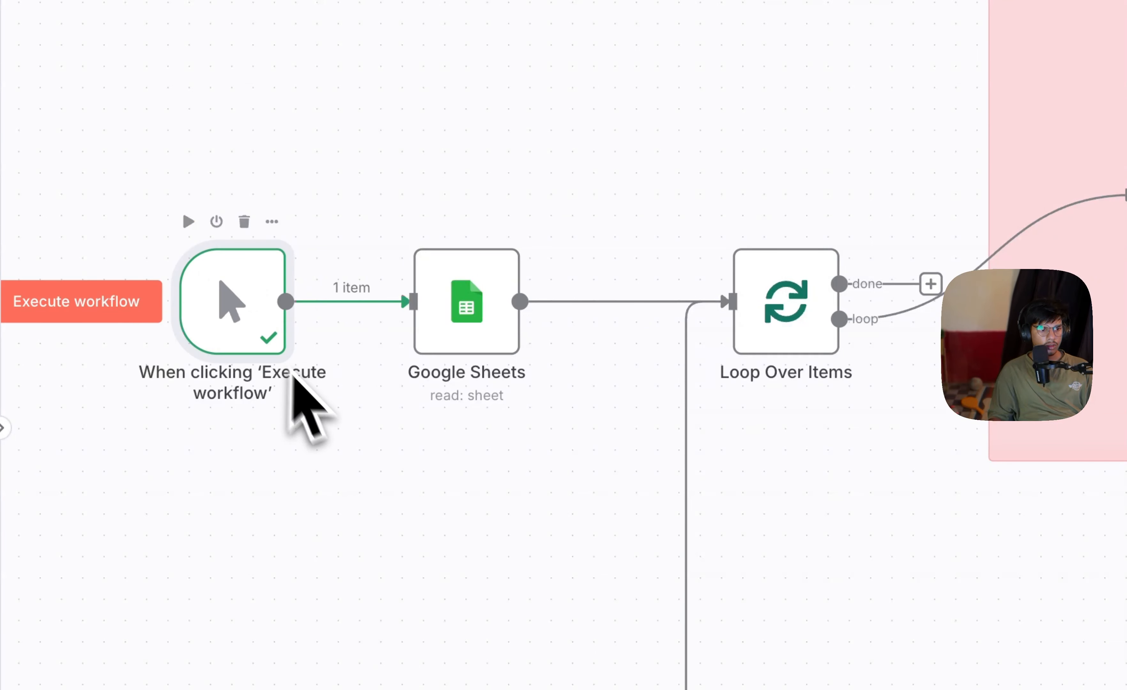
click(422, 221)
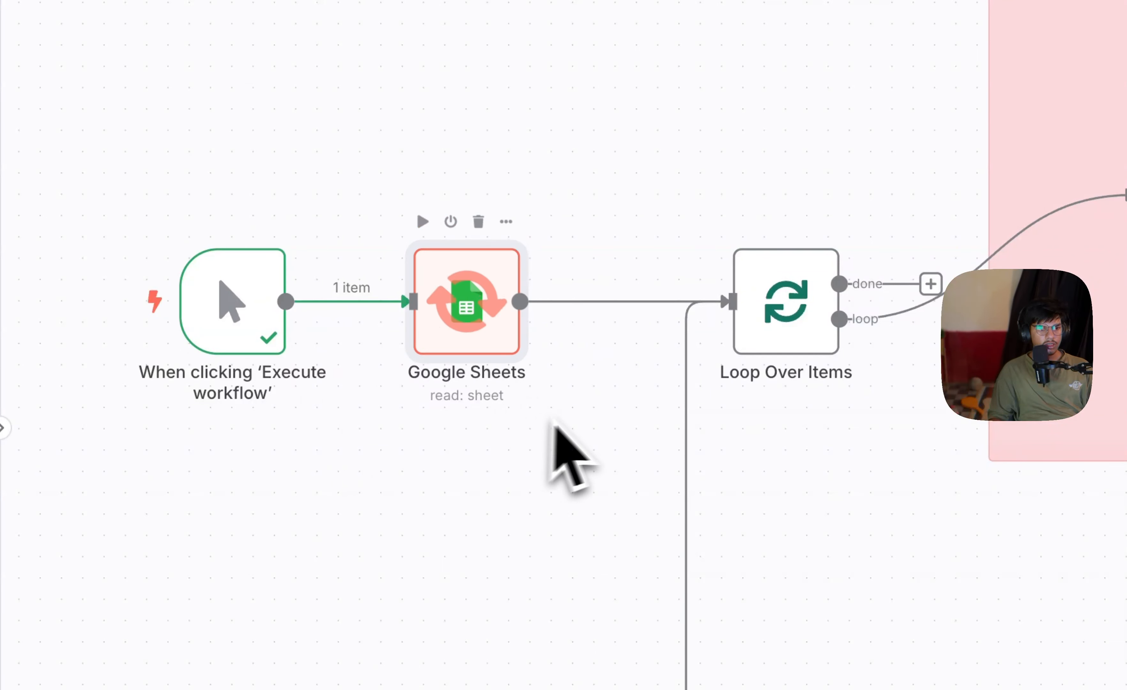
Step: Run Edit Fields on the reloaded lead and move the Email Validataion and Generation note back around its nodes
drag(852, 480, 504, 578)
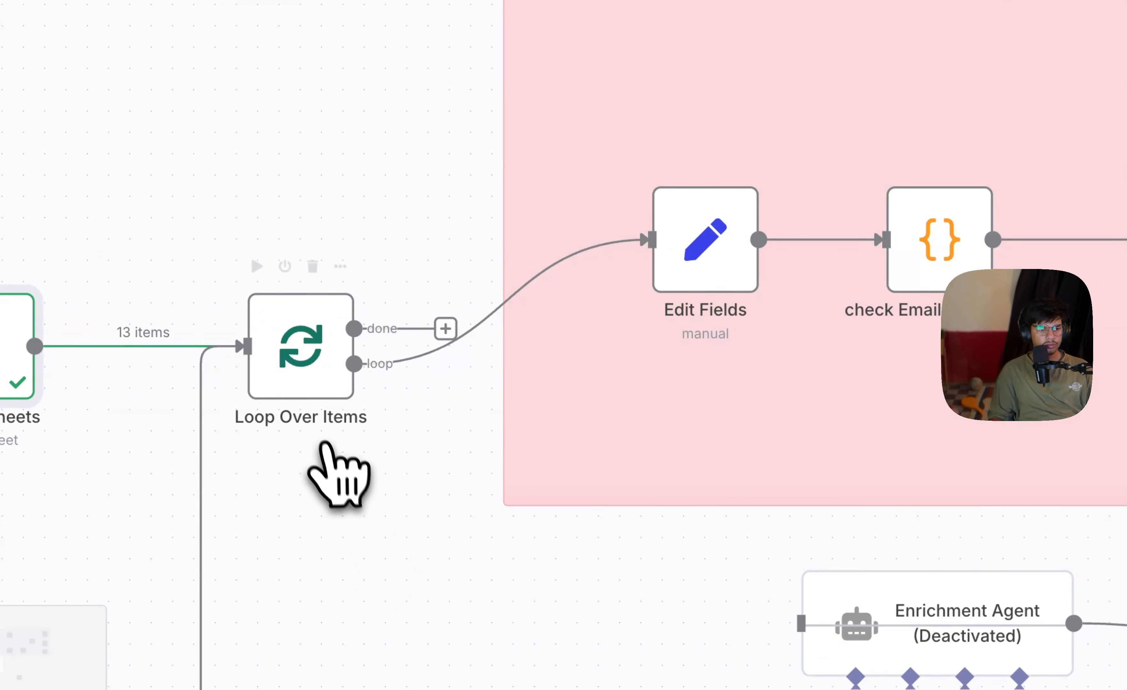
double_click(705, 239)
click(143, 29)
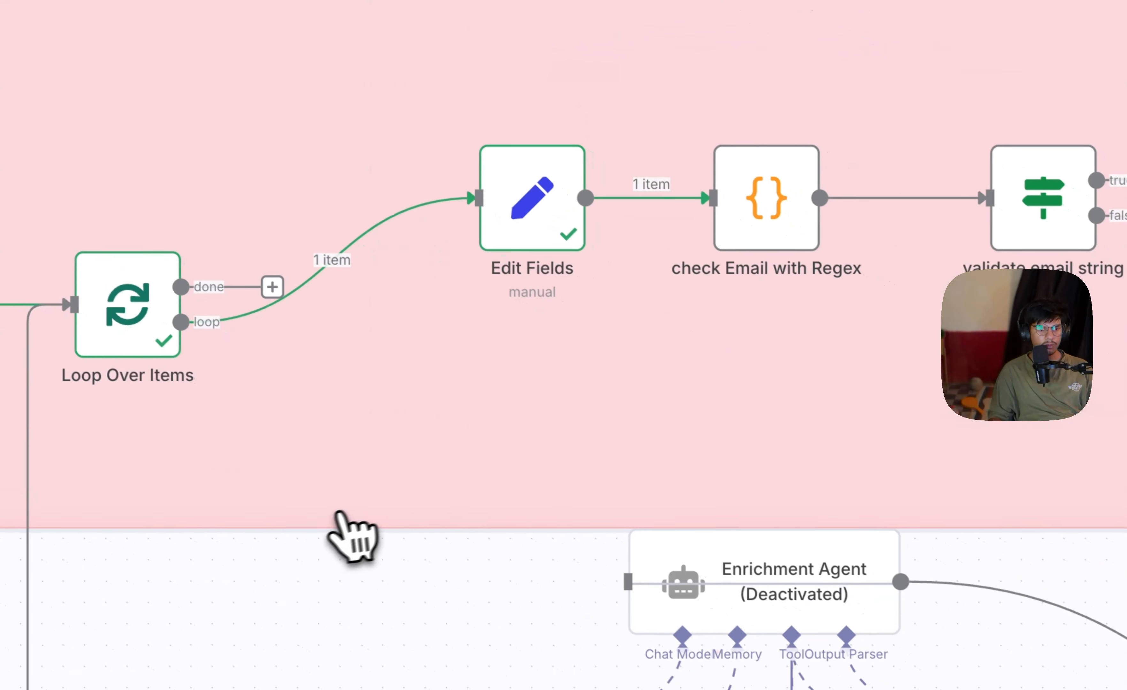
drag(341, 513, 934, 405)
Step: Run check Email with Regex, execute the validate email string condition on its output, and return to the canvas
drag(990, 508, 400, 646)
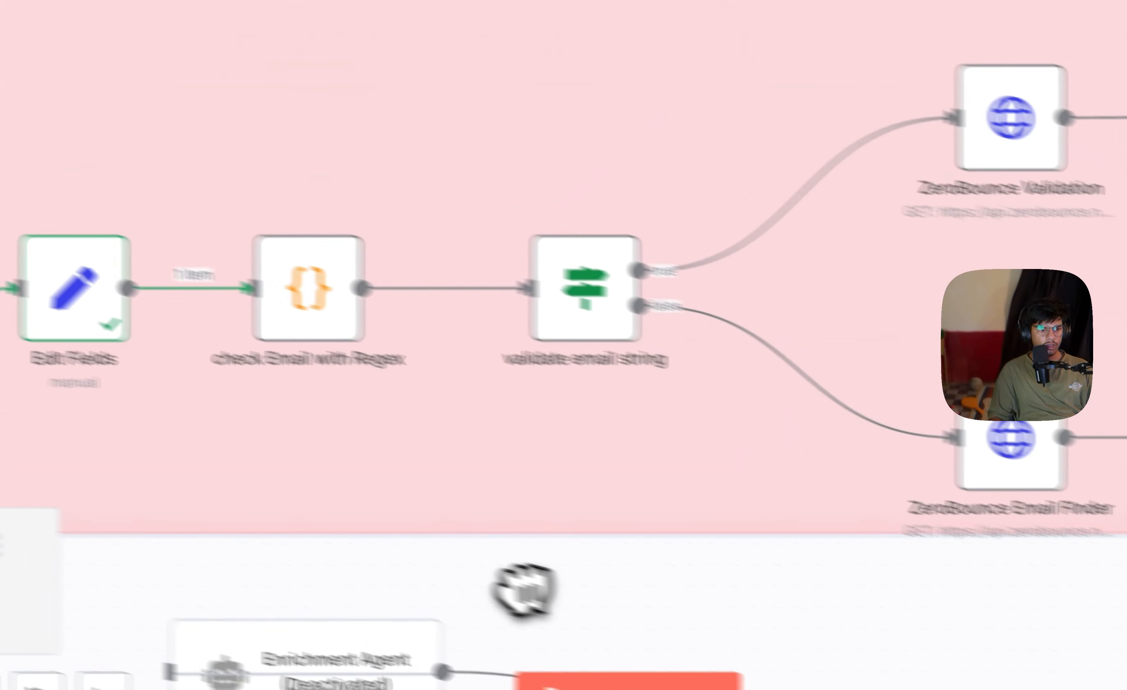
click(261, 208)
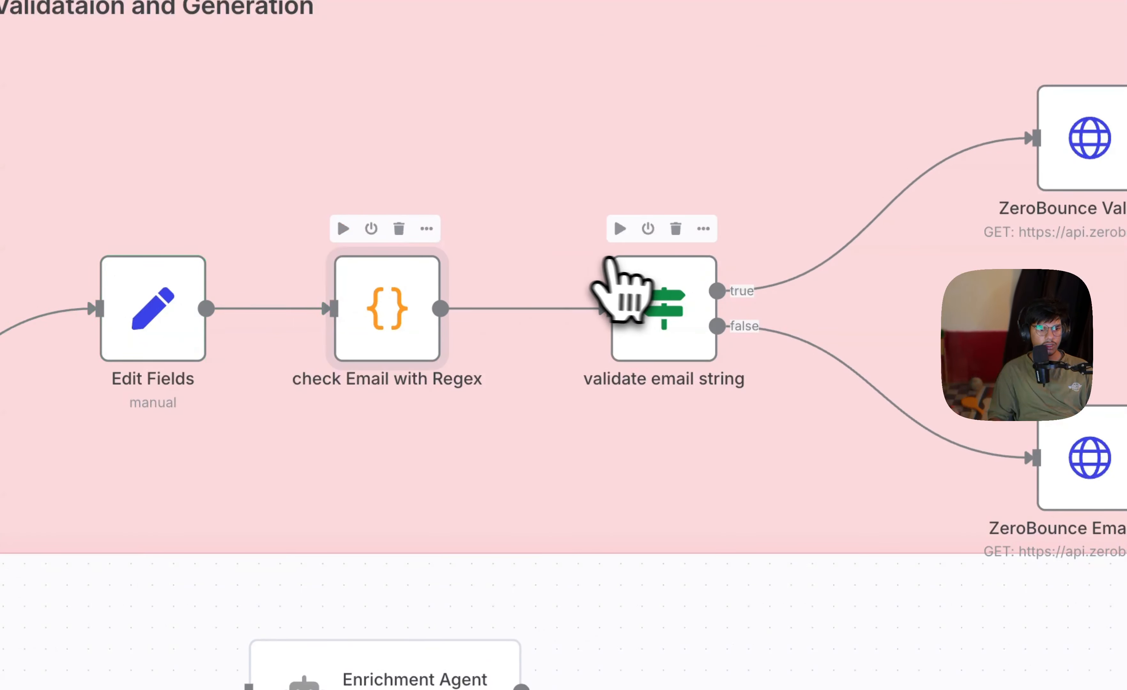
double_click(675, 299)
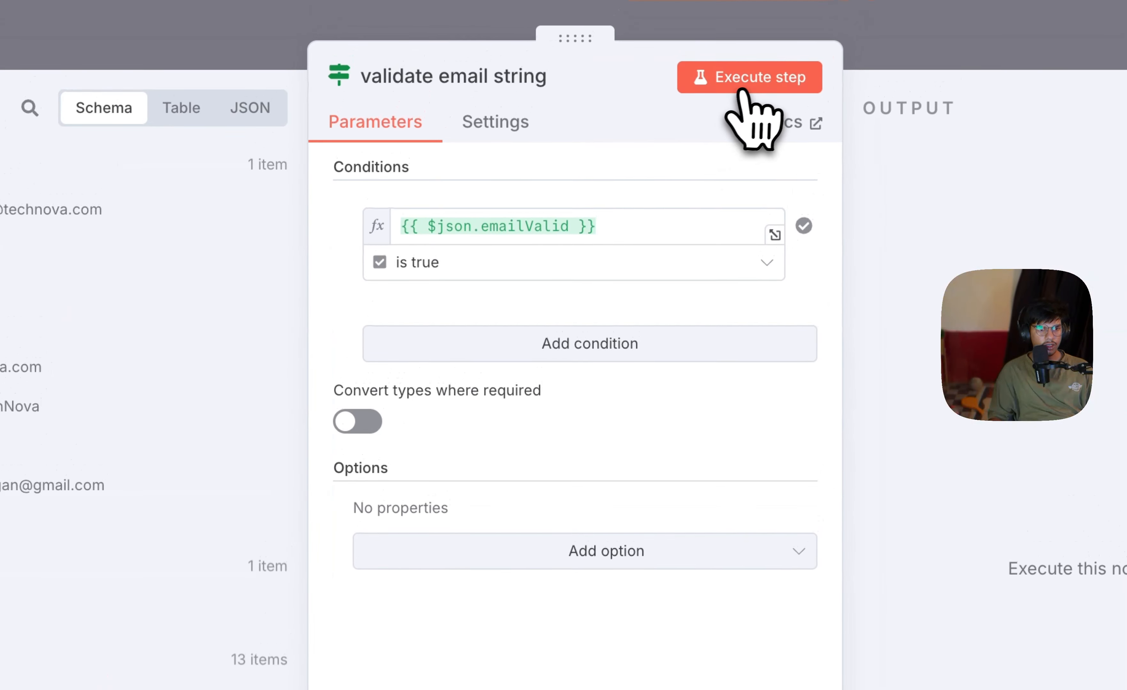
click(743, 89)
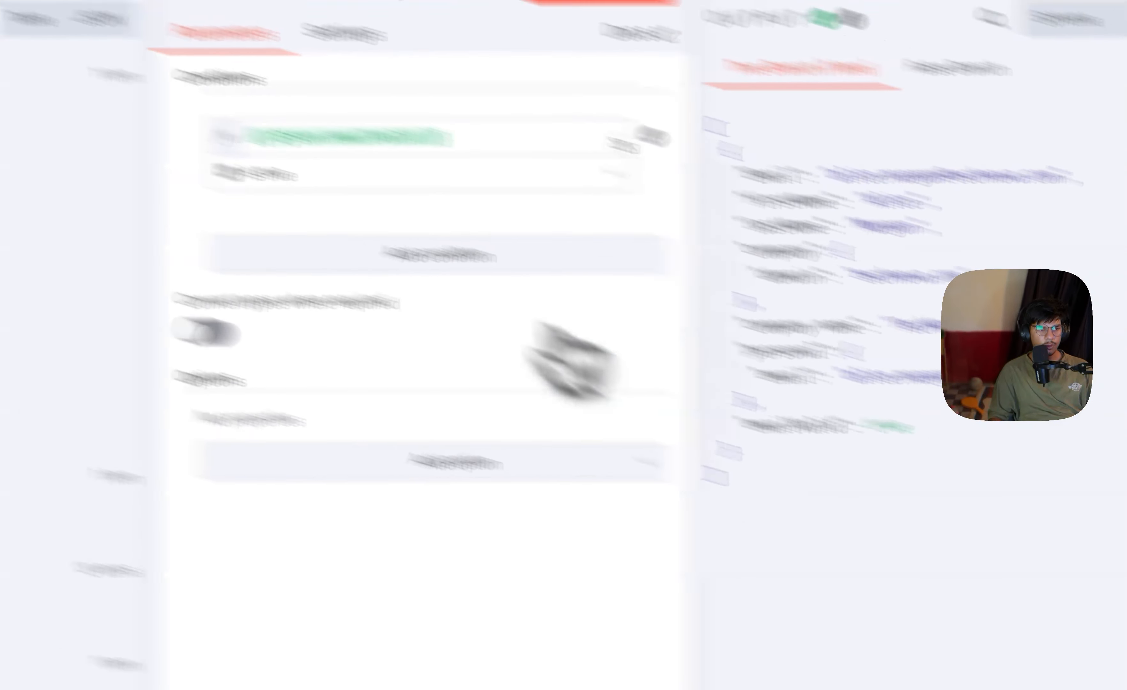
click(120, 30)
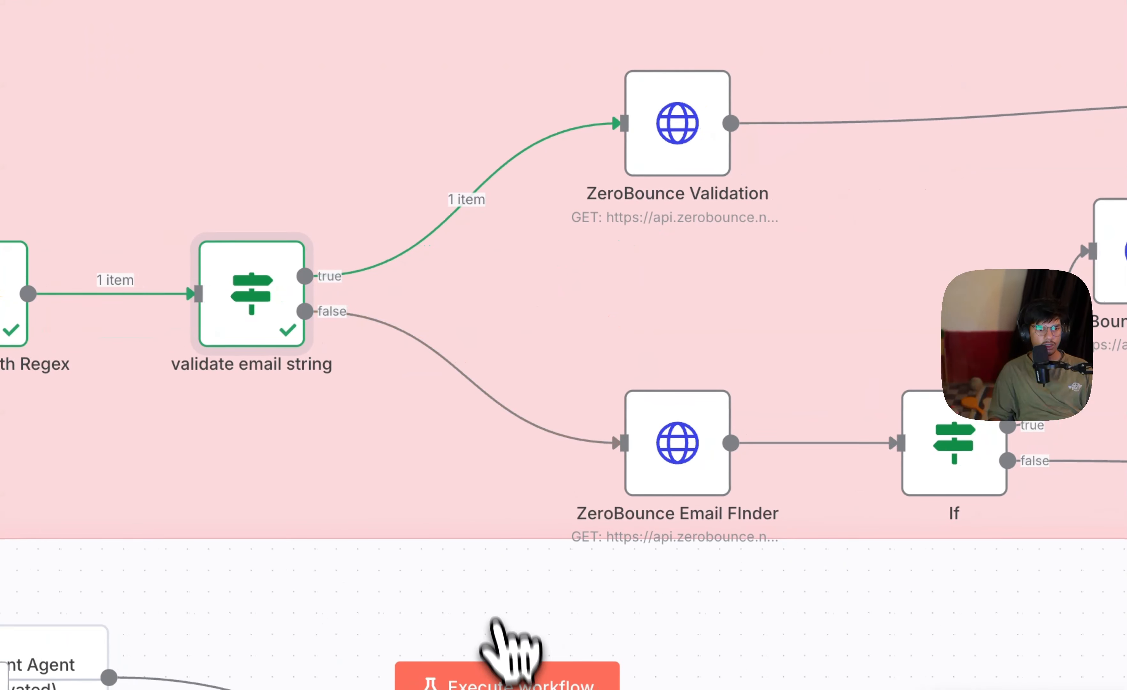
Step: In ZeroBounce Validation, add an email query parameter and map the incoming Email field from validate email string as its value
double_click(678, 123)
scroll(615, 365, down, 5)
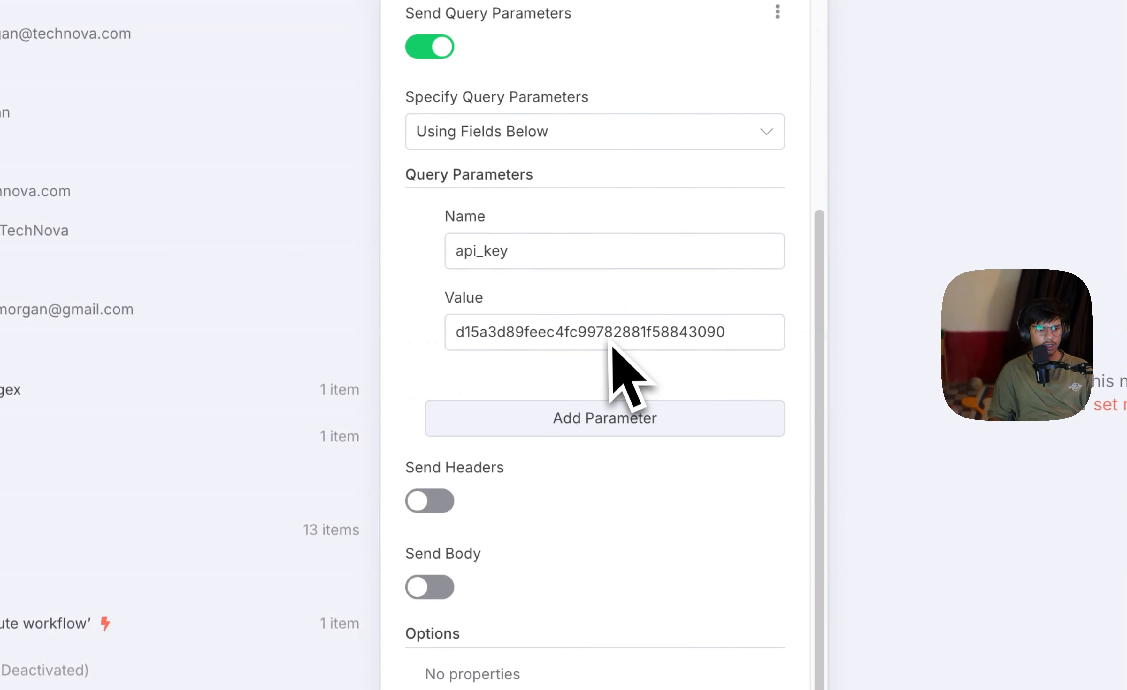
click(588, 418)
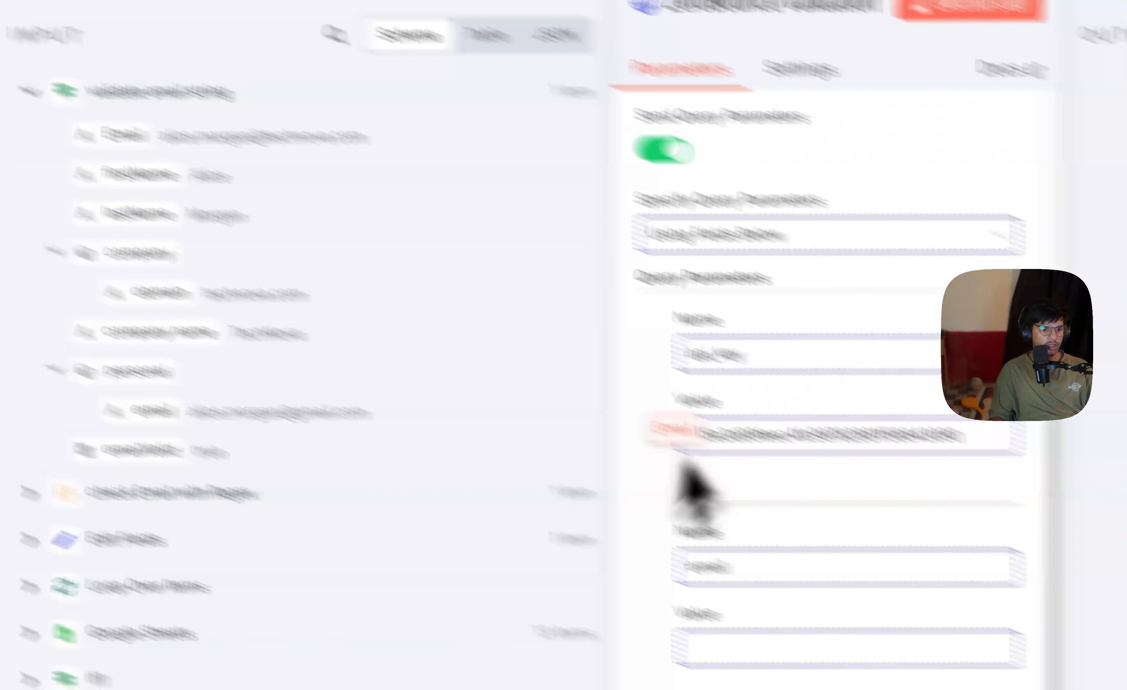
drag(693, 486, 770, 636)
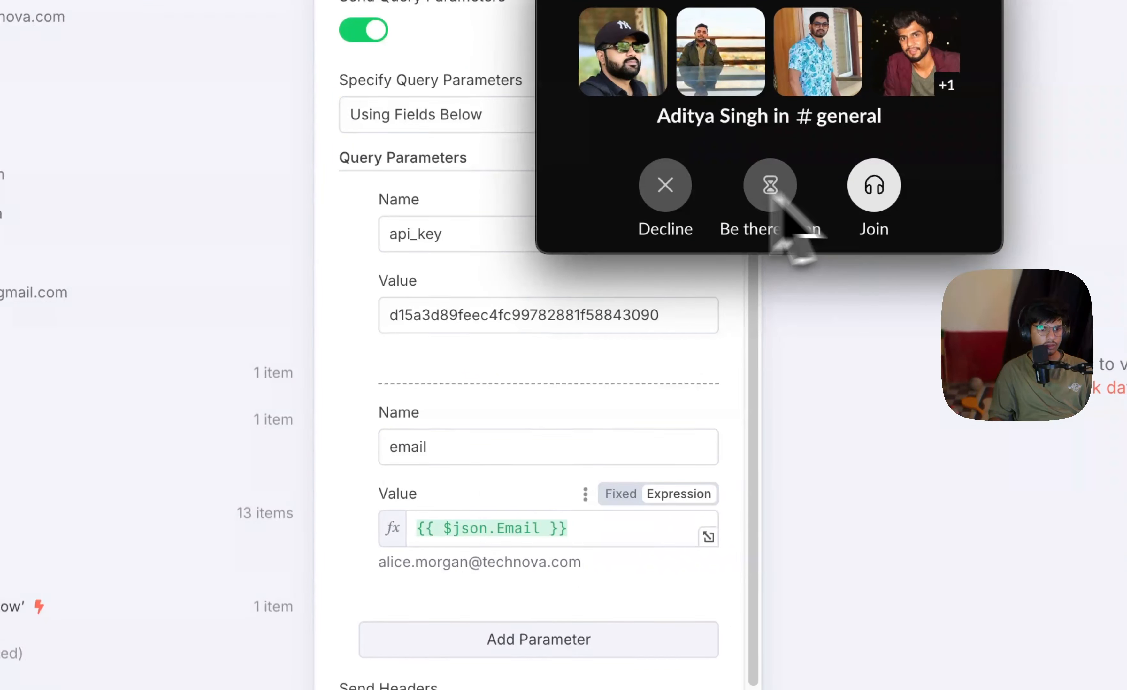
click(666, 190)
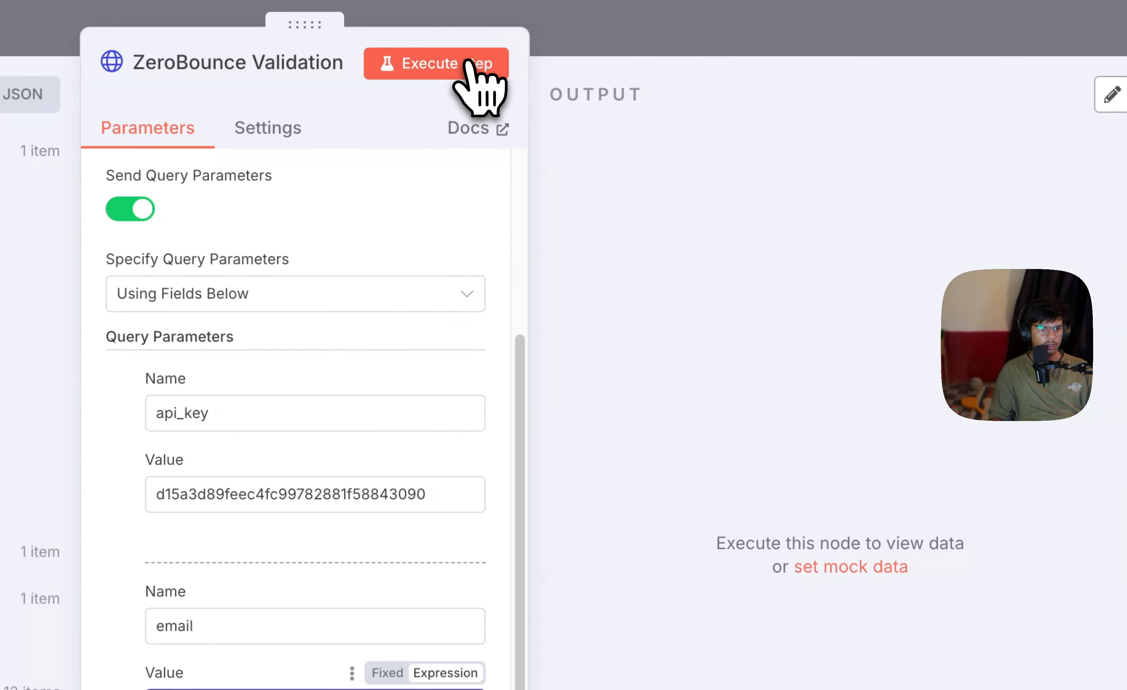
Step: Execute ZeroBounce Validation, examine the returned JSON fields and return to the canvas
click(476, 65)
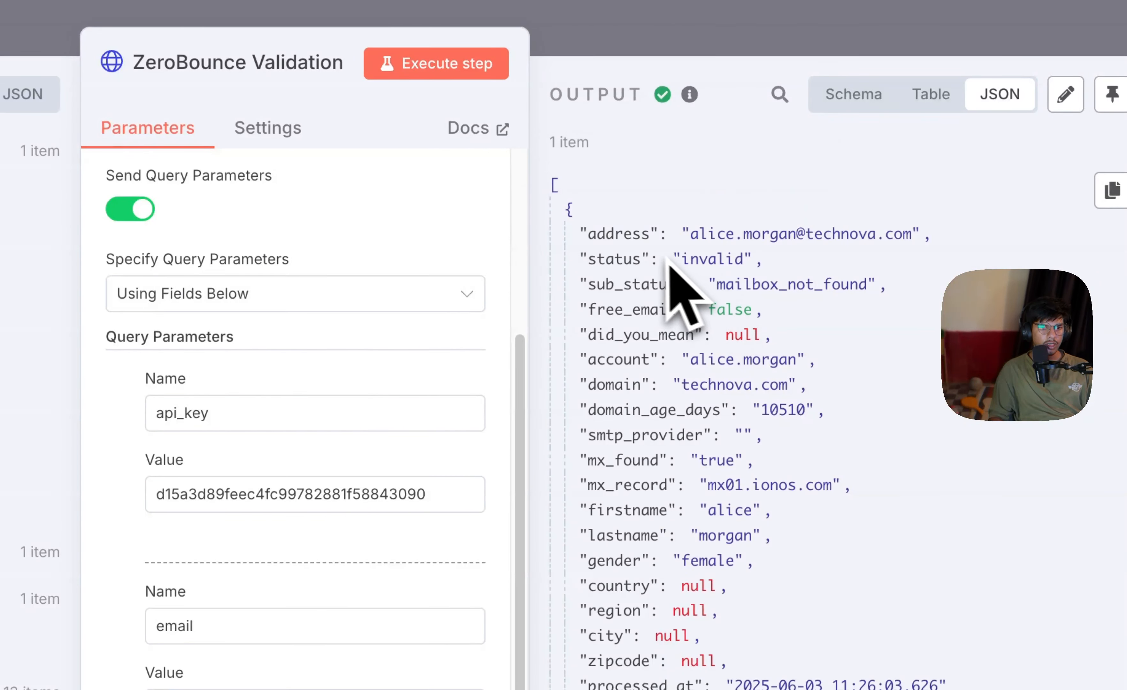
drag(584, 229, 937, 663)
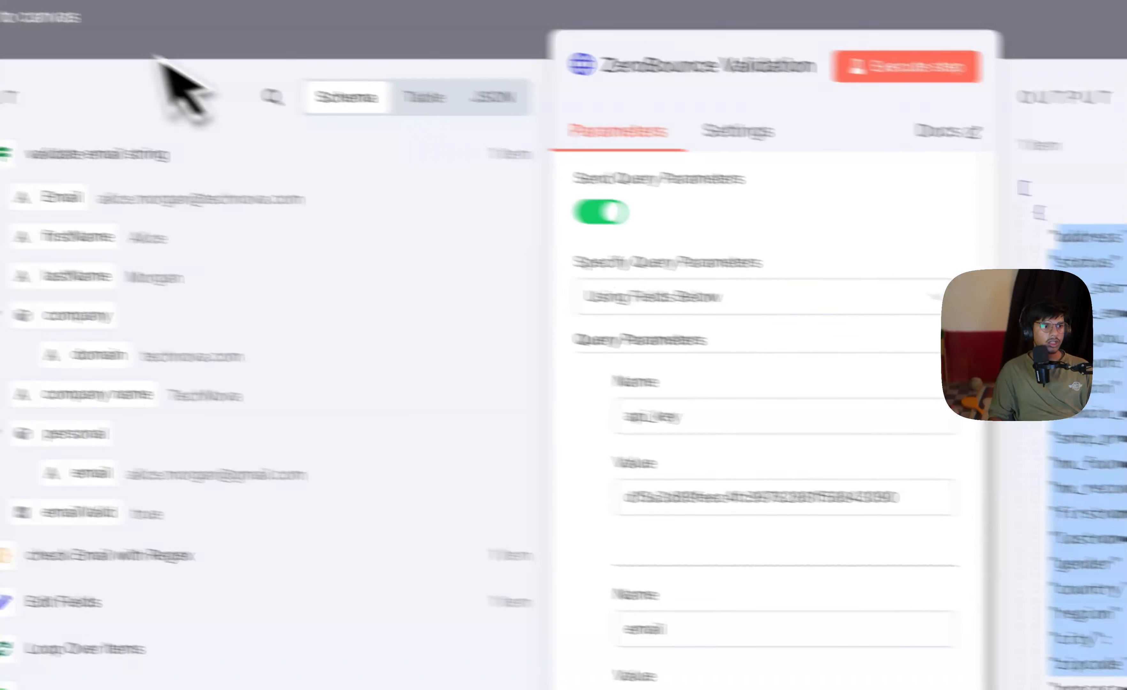
click(70, 24)
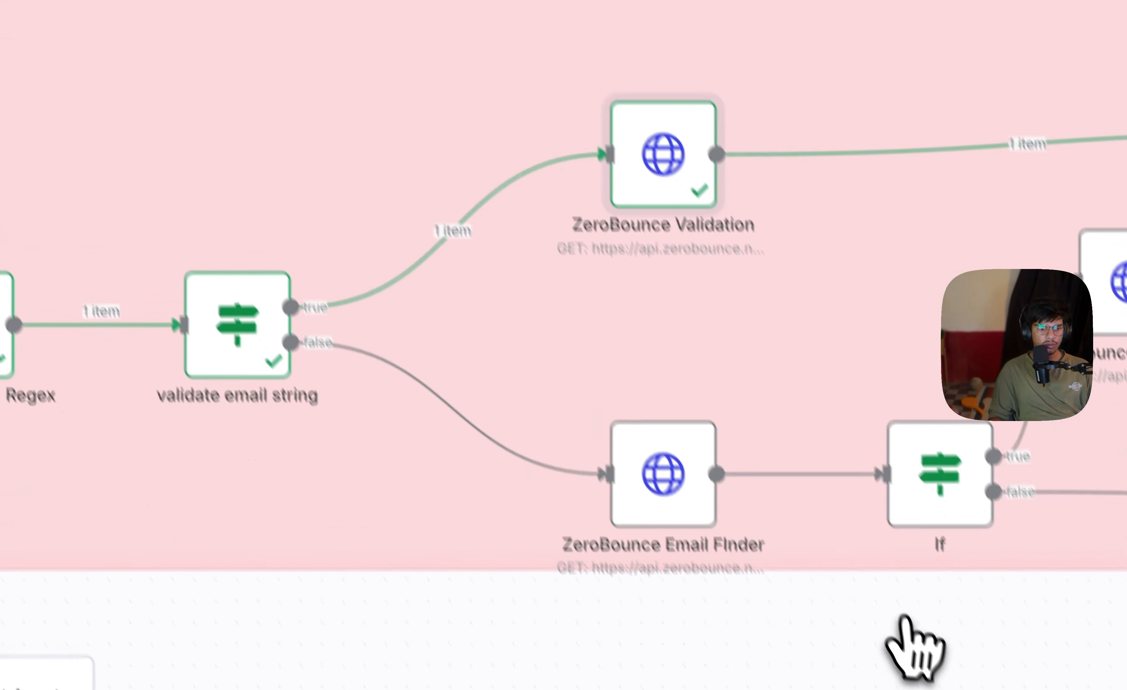
Step: Open the Update the email status node and examine its work.email match expression and the Status expression combining sub_status and status
drag(897, 619, 345, 617)
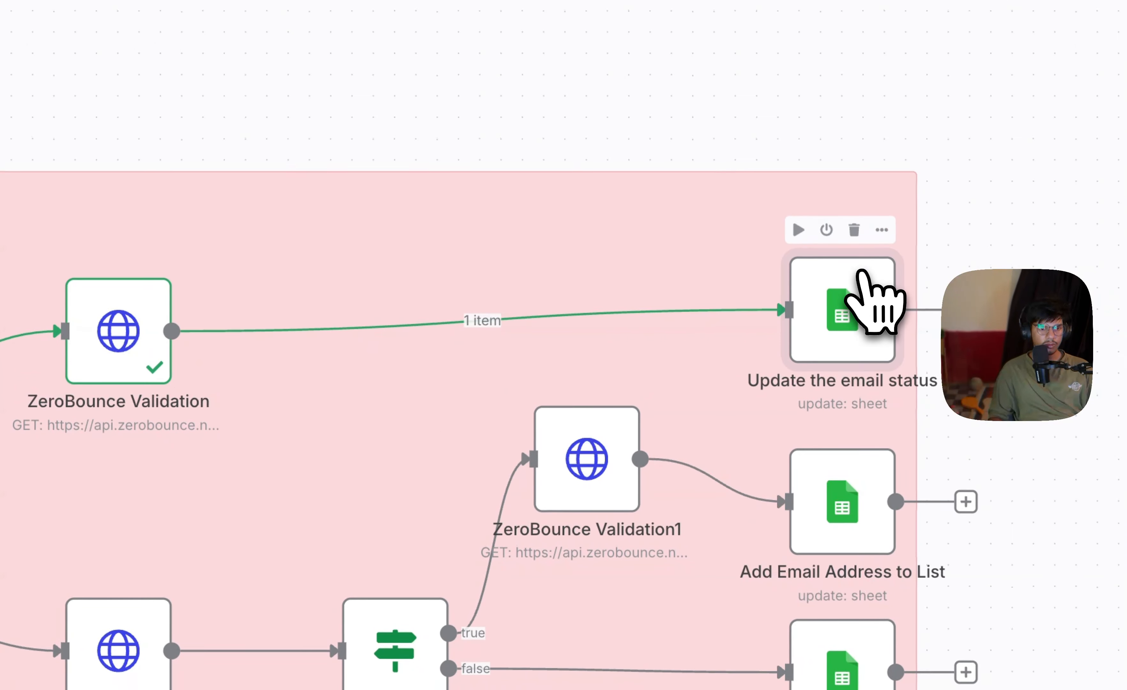
double_click(840, 120)
scroll(548, 428, down, 10)
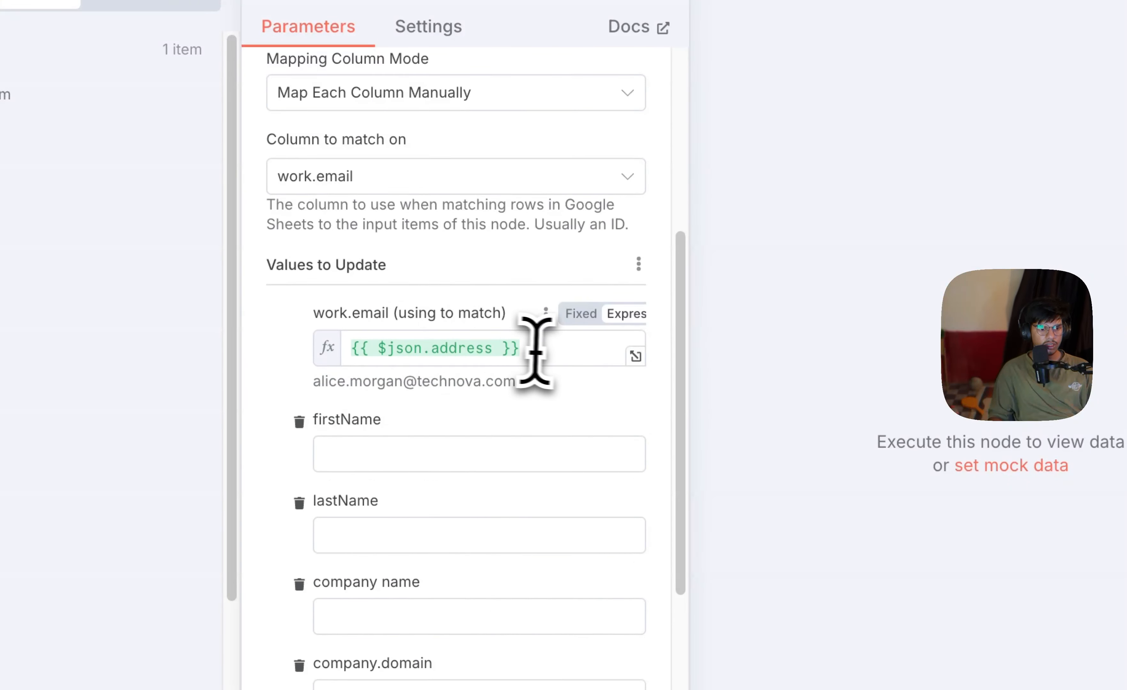
drag(536, 352, 391, 348)
scroll(352, 462, down, 10)
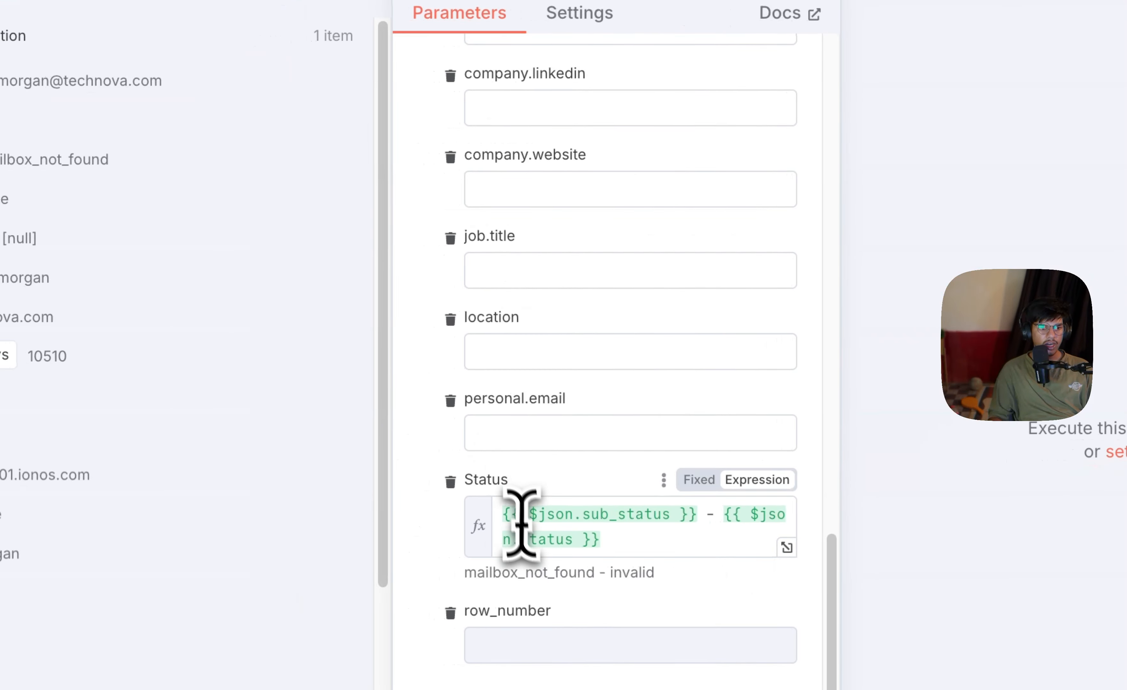
drag(476, 567, 400, 541)
drag(554, 525, 490, 511)
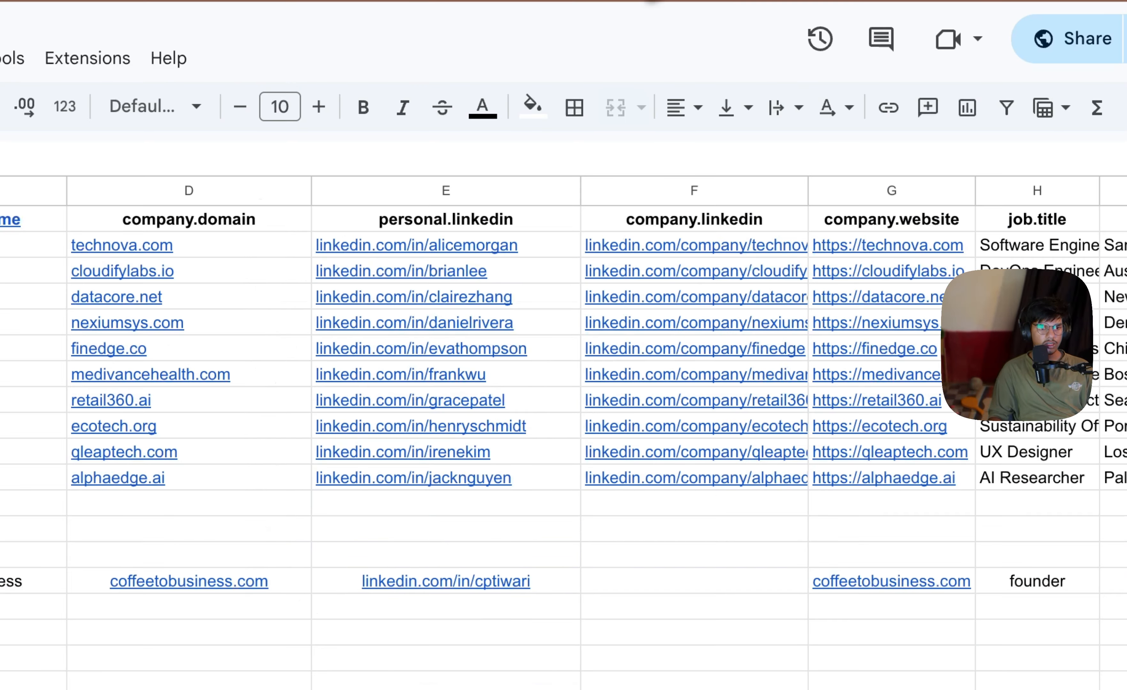
Step: Switch to the Sample Lead Sheet in Google Sheets and inspect the Status cell of the first lead
double_click(863, 477)
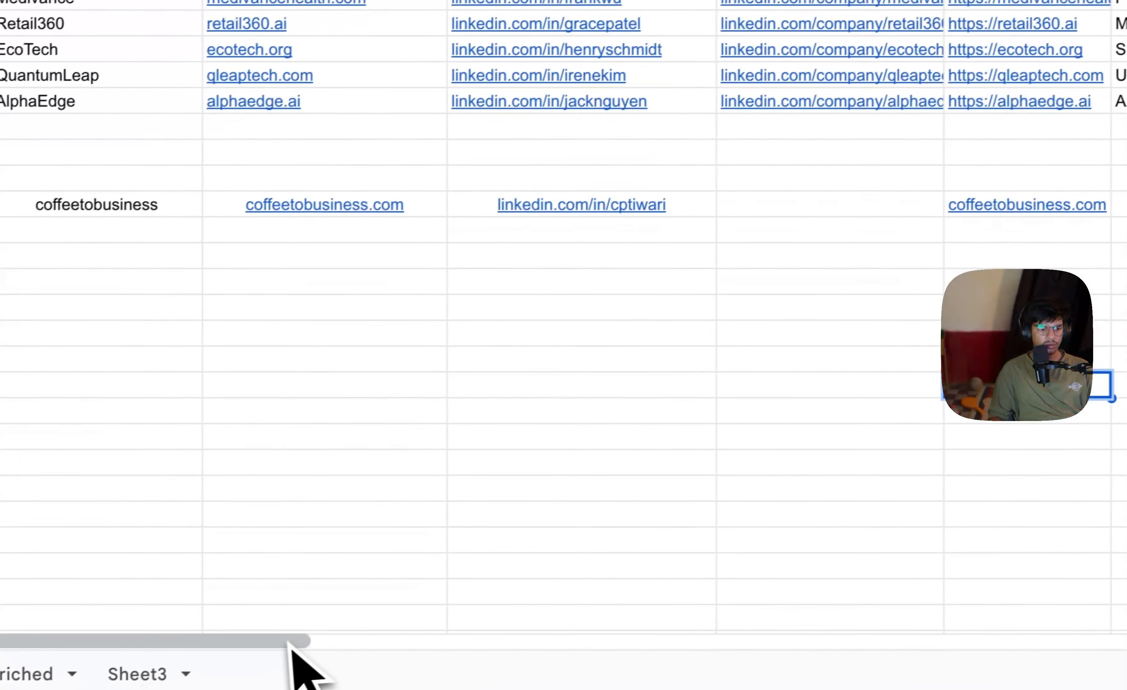
drag(287, 641, 834, 646)
click(524, 160)
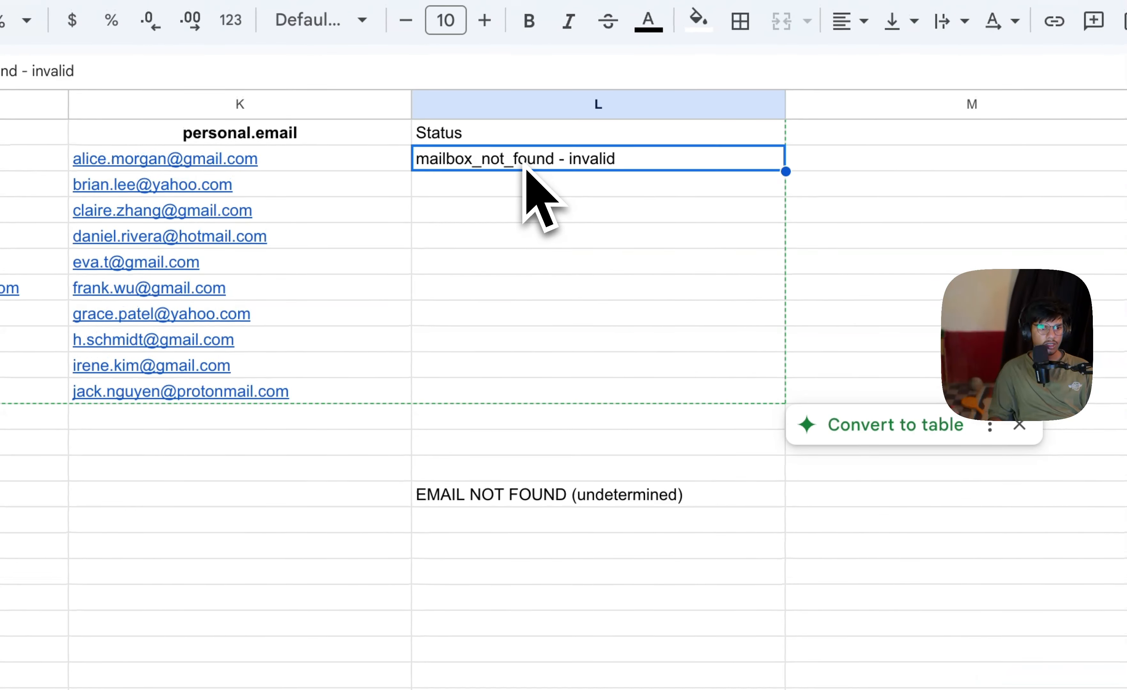
double_click(525, 166)
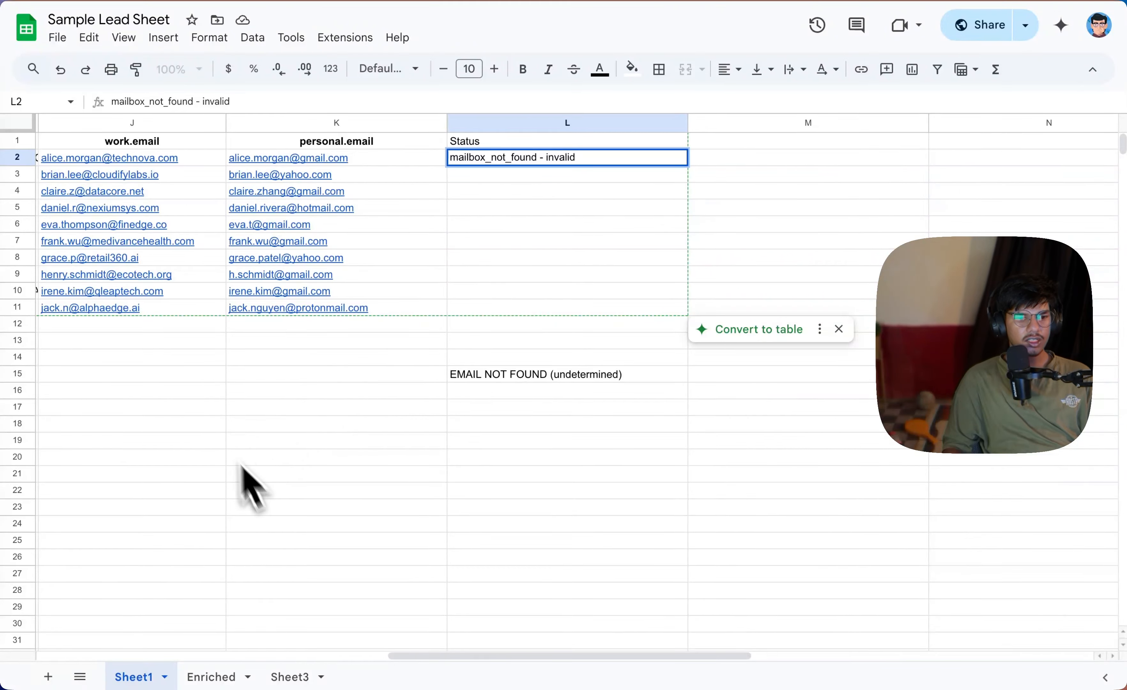
Step: Go back to the sheet's first columns and look at the coffeetobusiness lead in row 15
drag(441, 656, 7, 666)
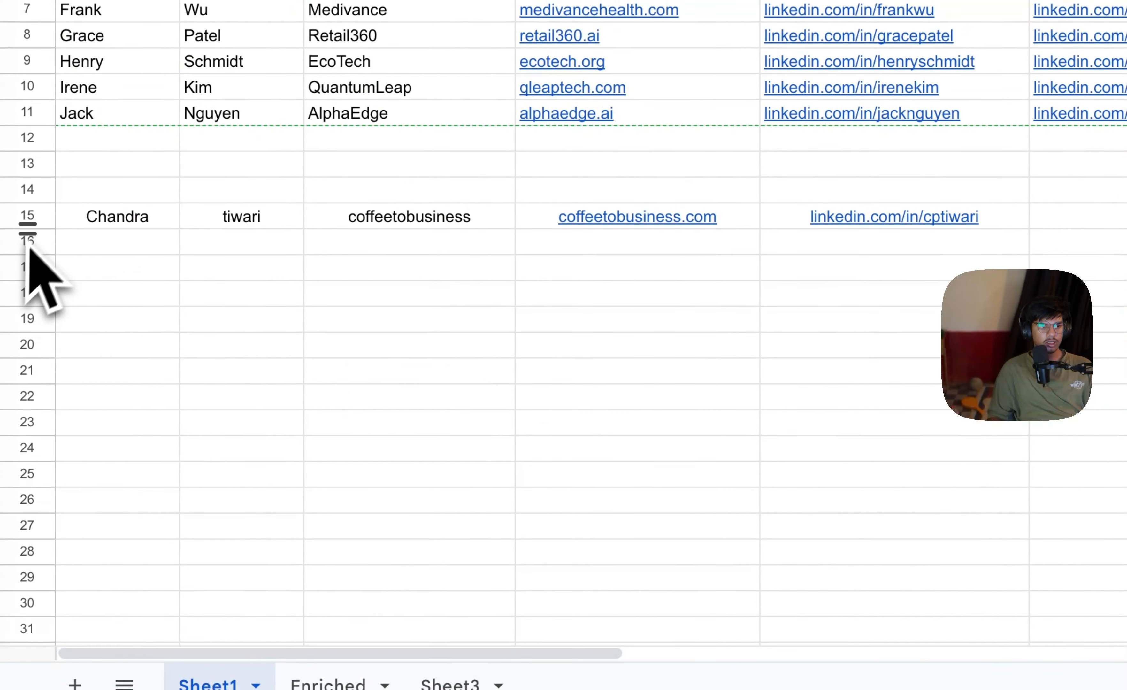
drag(39, 220, 26, 144)
click(348, 550)
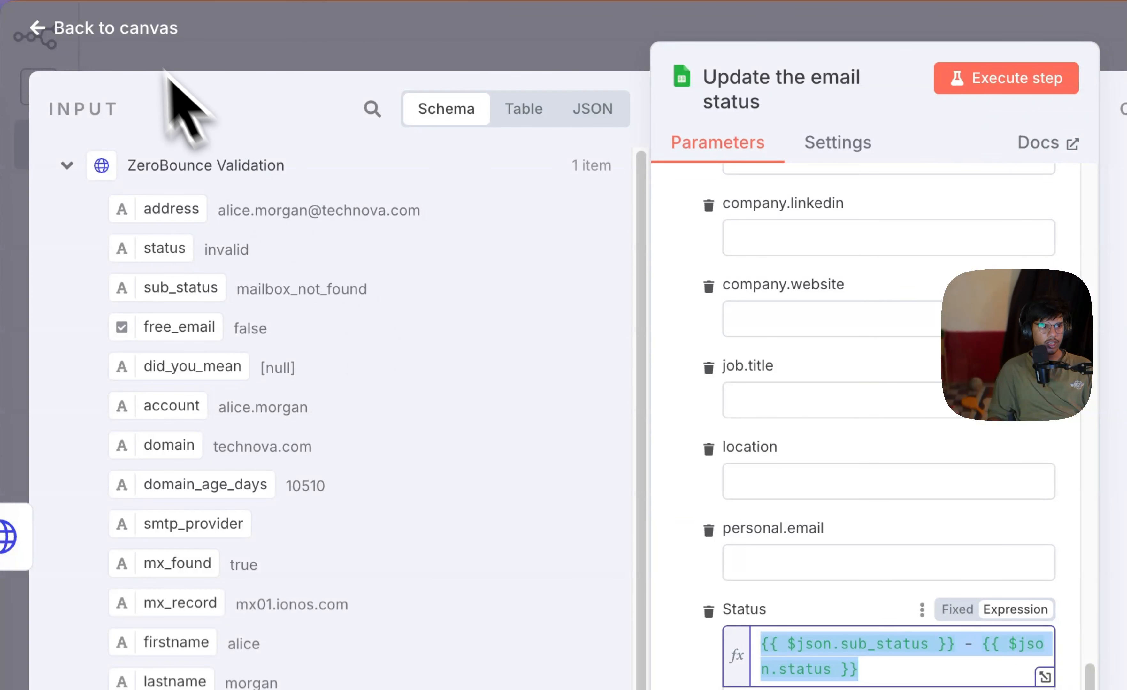
Step: Back in n8n, close the Update the email status node and move ZeroBounce Email FInder slightly up on the canvas
click(132, 30)
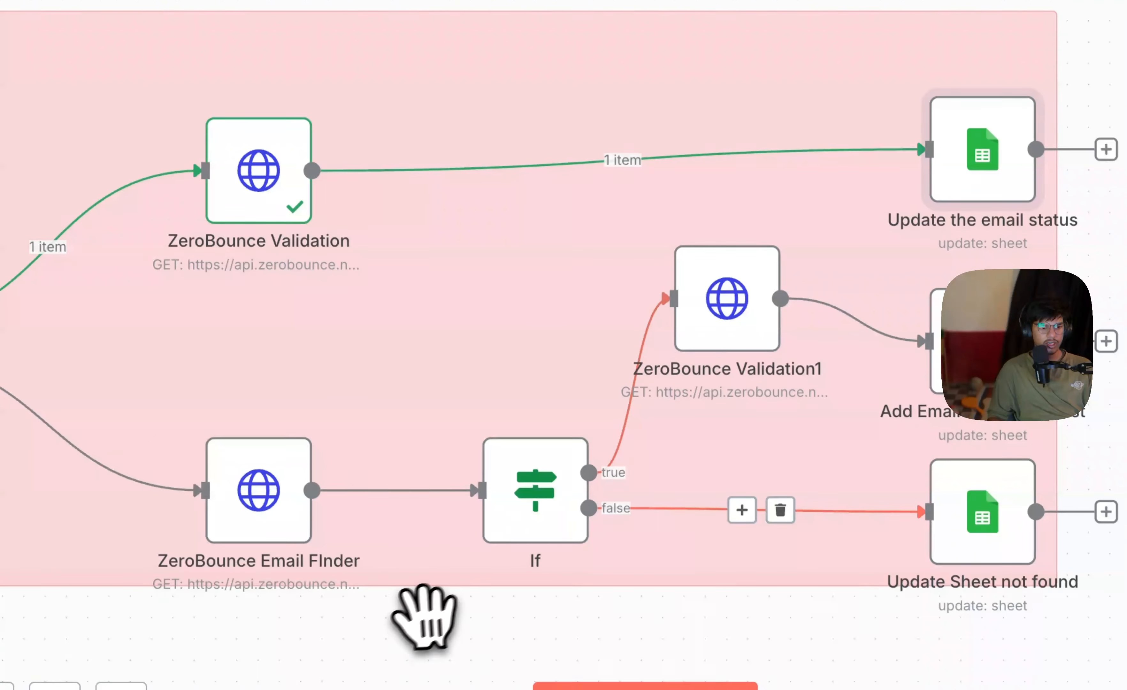
drag(423, 618, 809, 528)
drag(636, 416, 625, 370)
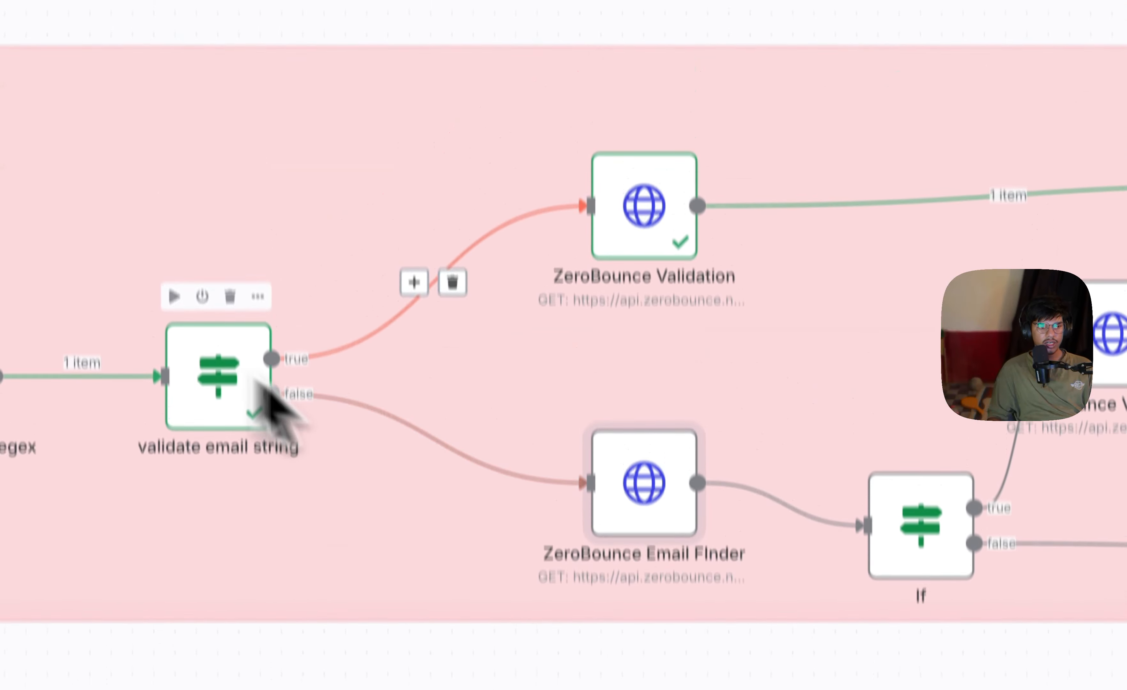
Step: Examine ZeroBounce Email FInder's guessformat URL and its domain, first_name, last_name and company_name query parameters, and return to the canvas
double_click(640, 358)
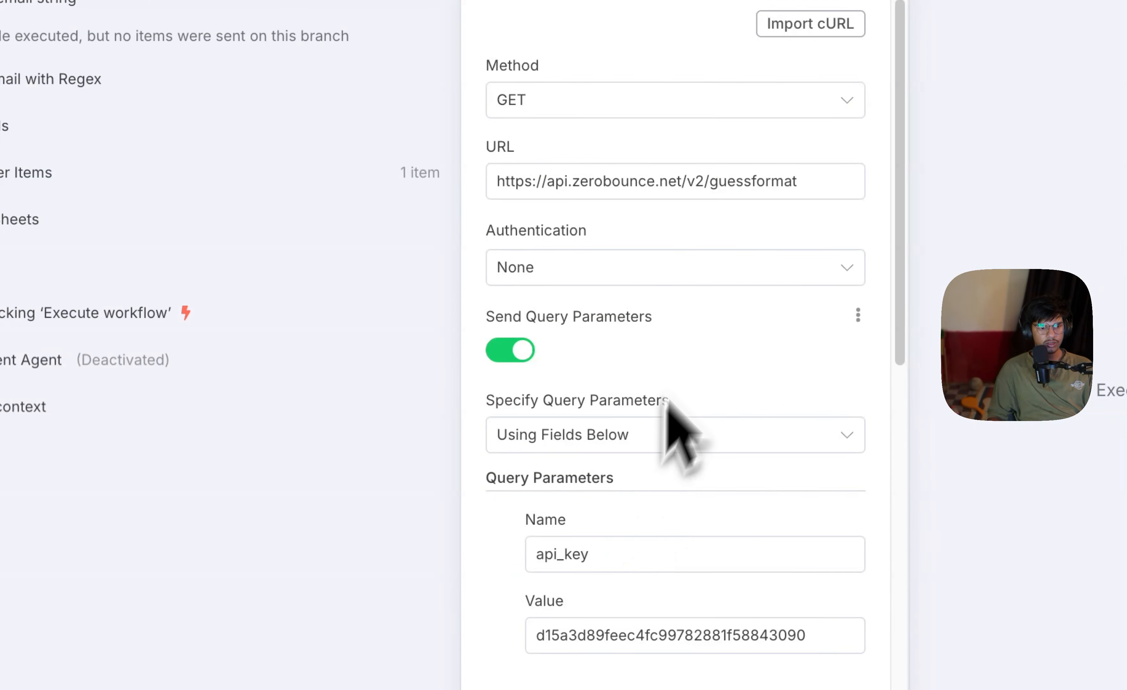
click(730, 181)
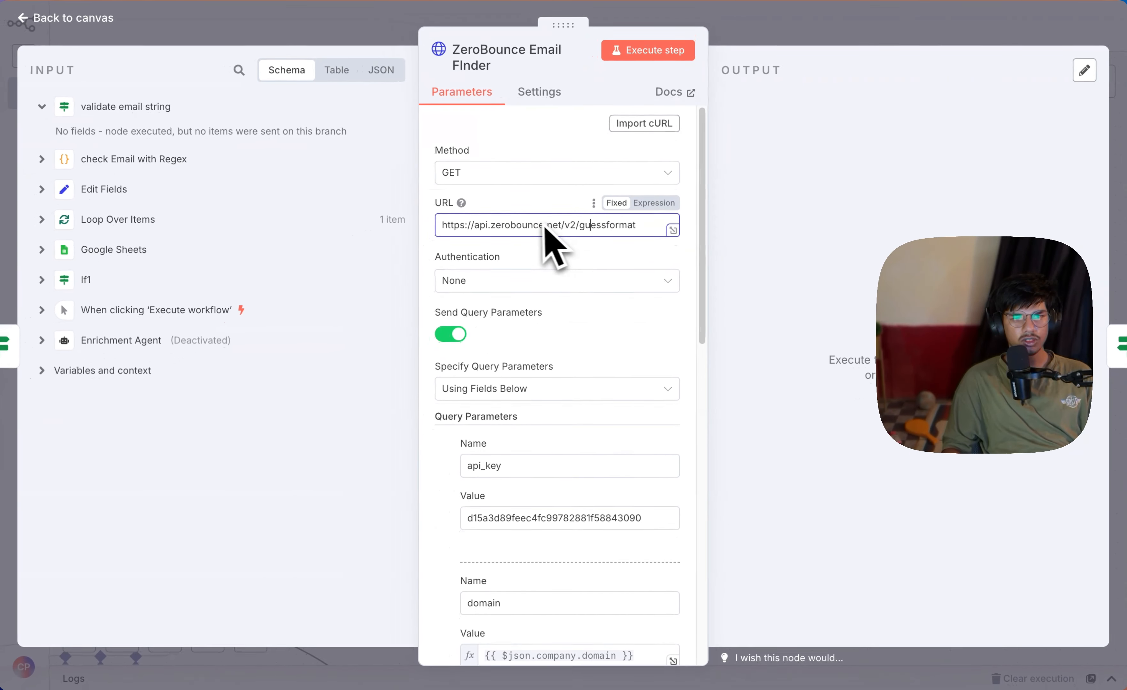
scroll(550, 388, down, 3)
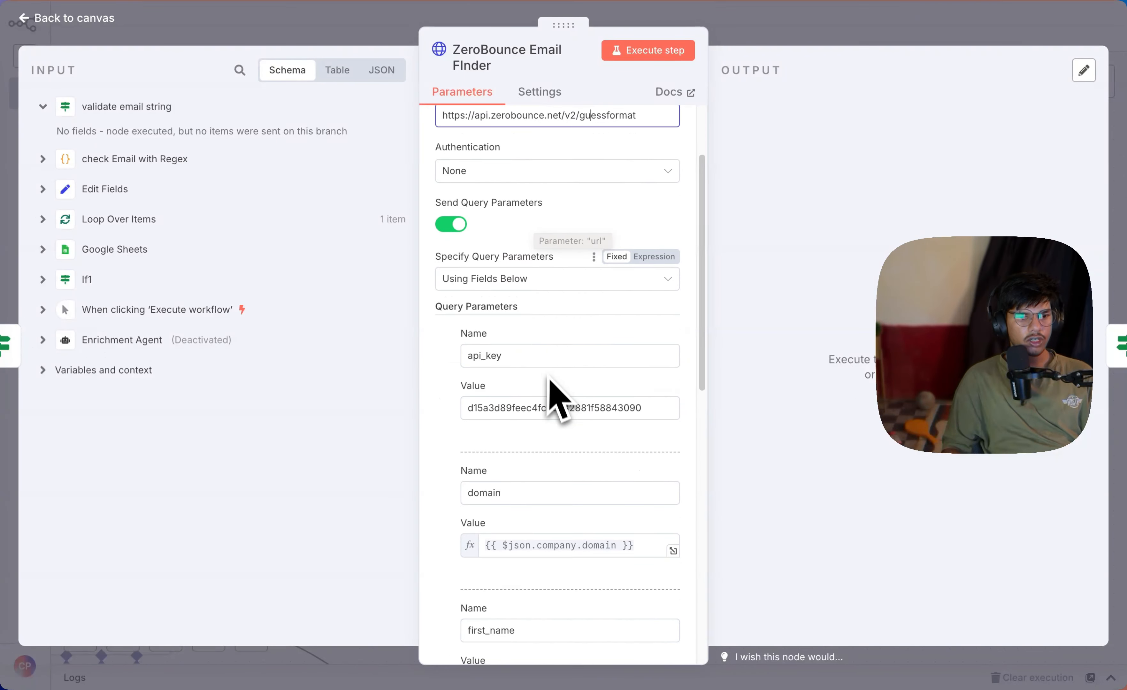
scroll(507, 375, down, 6)
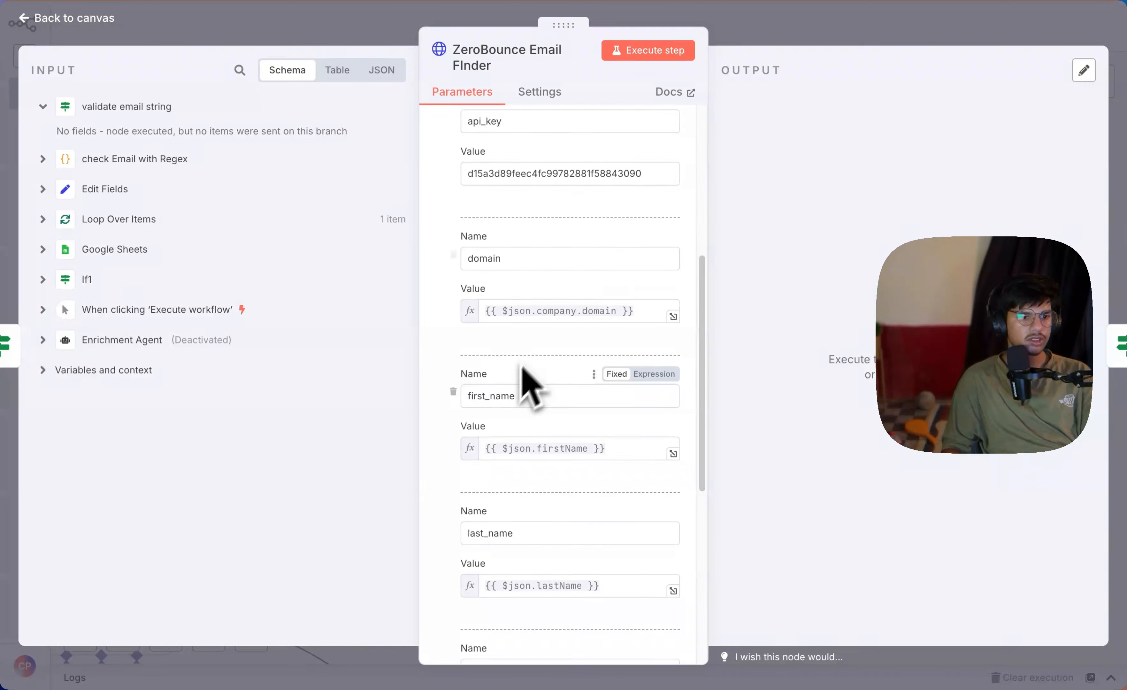
double_click(488, 258)
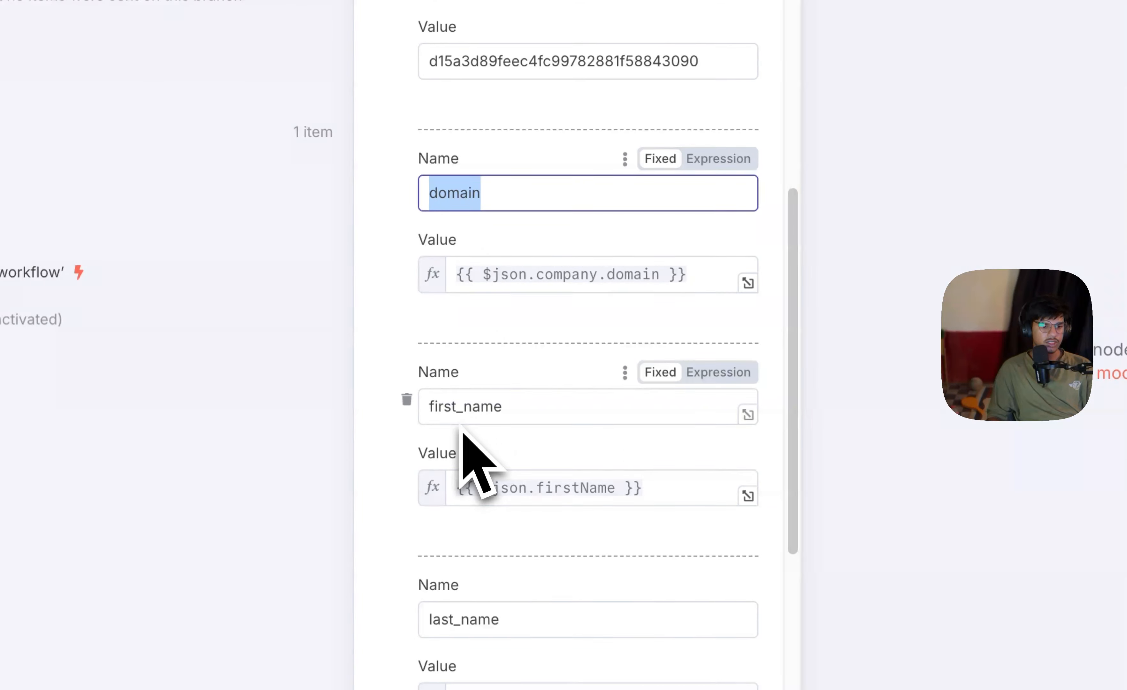
scroll(481, 490, down, 8)
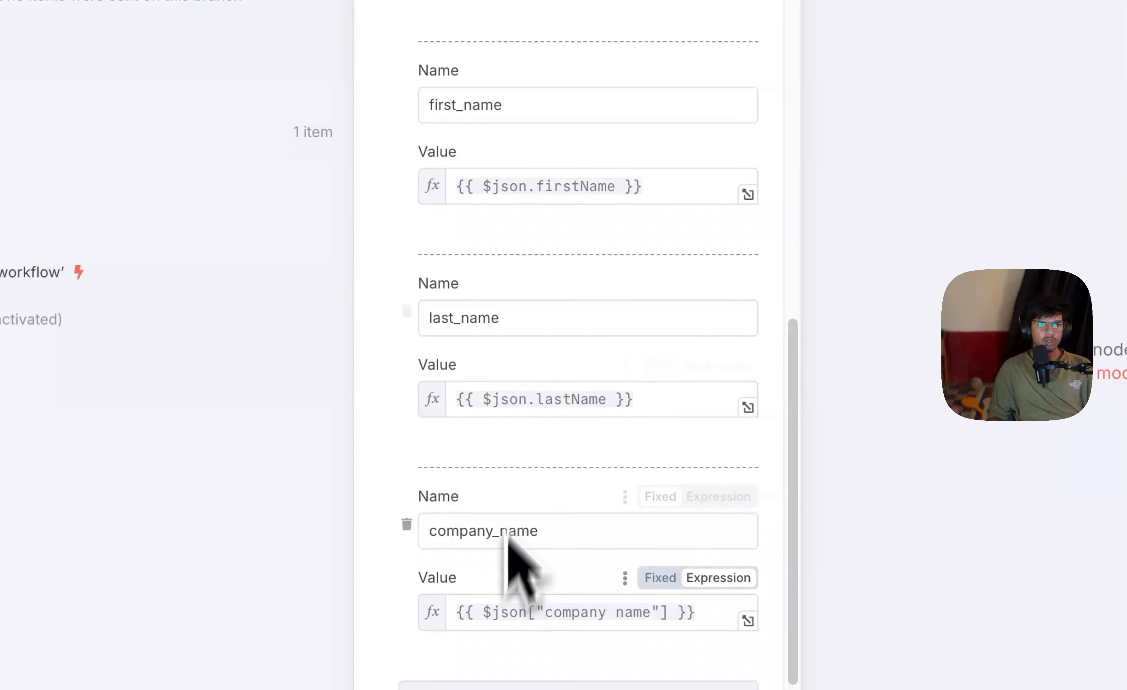
click(625, 72)
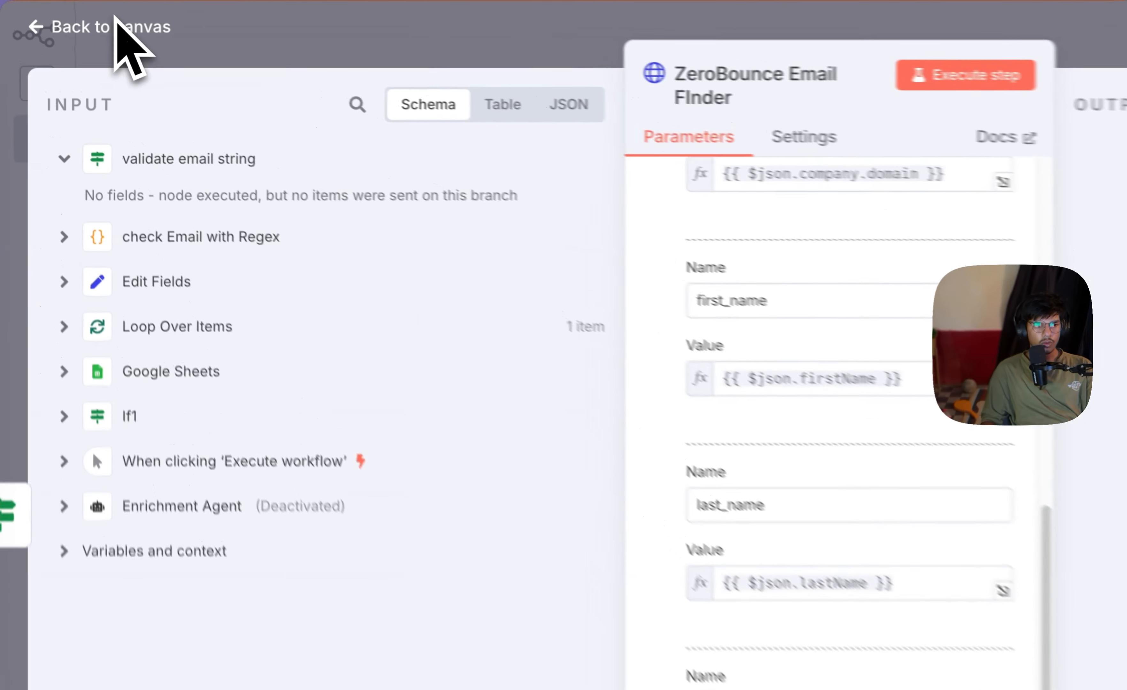
click(76, 17)
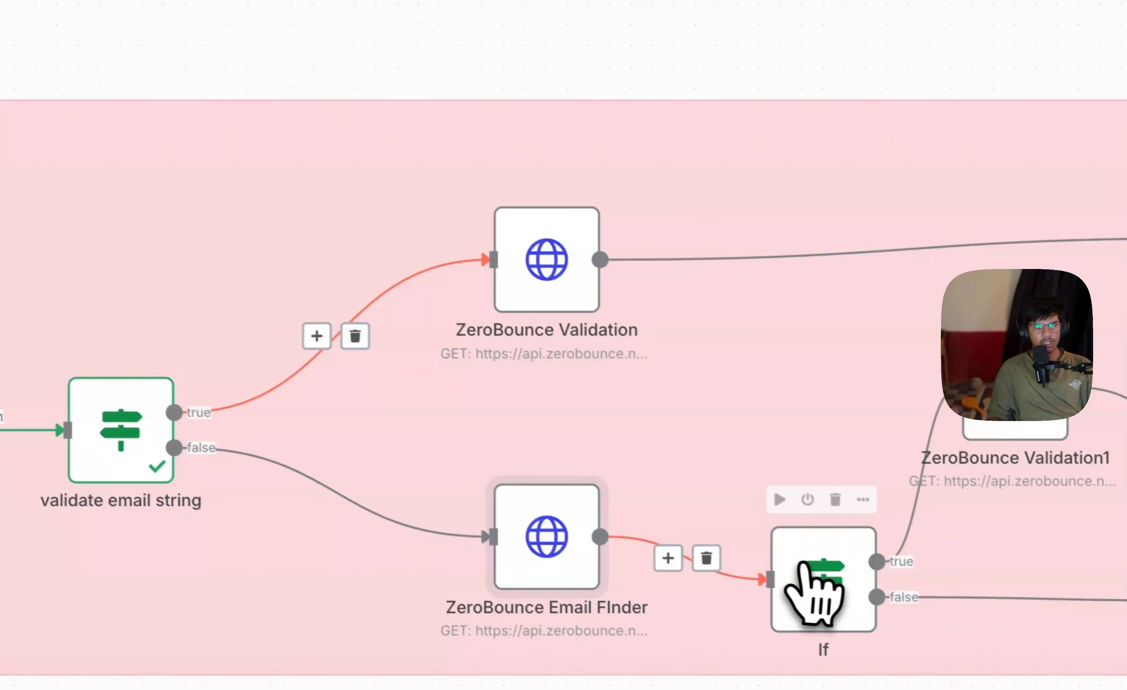
Step: Move the If node level with ZeroBounce Email FInder and review its email_confidence conditions for medium or high
drag(805, 571, 770, 520)
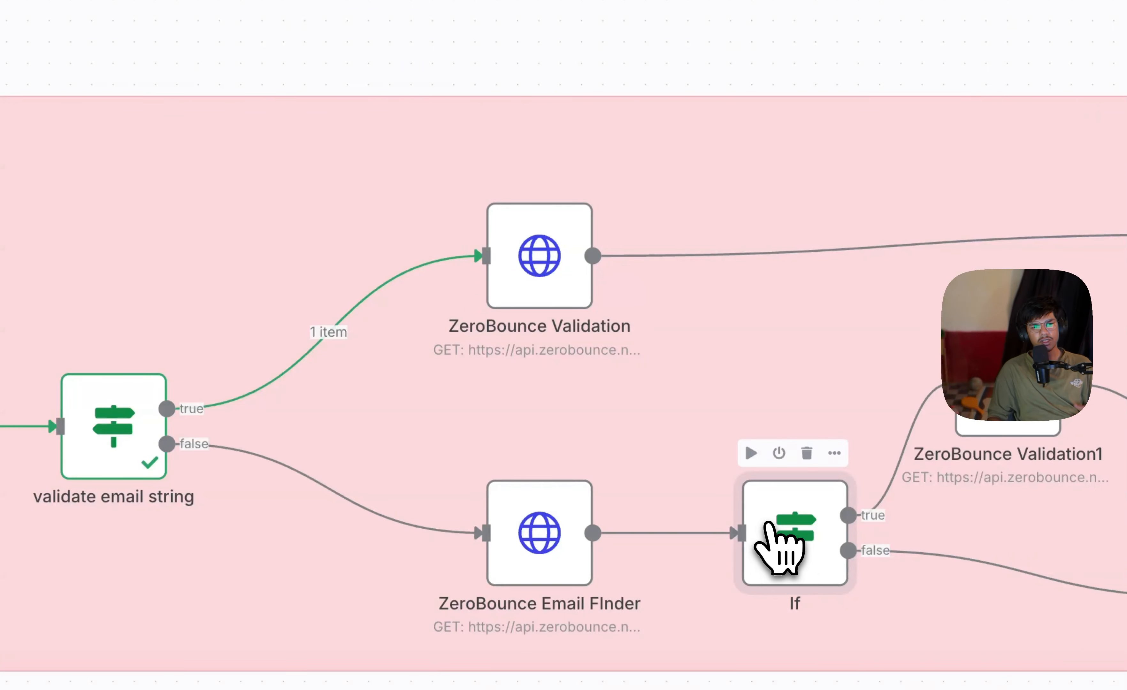
double_click(765, 523)
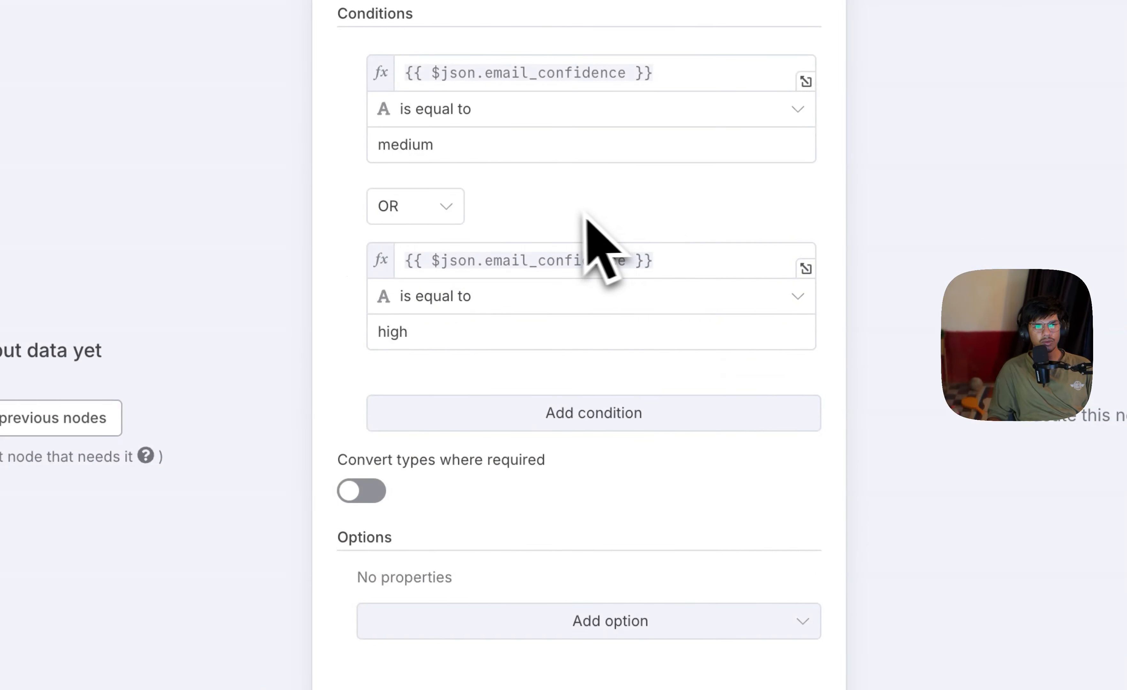
click(789, 79)
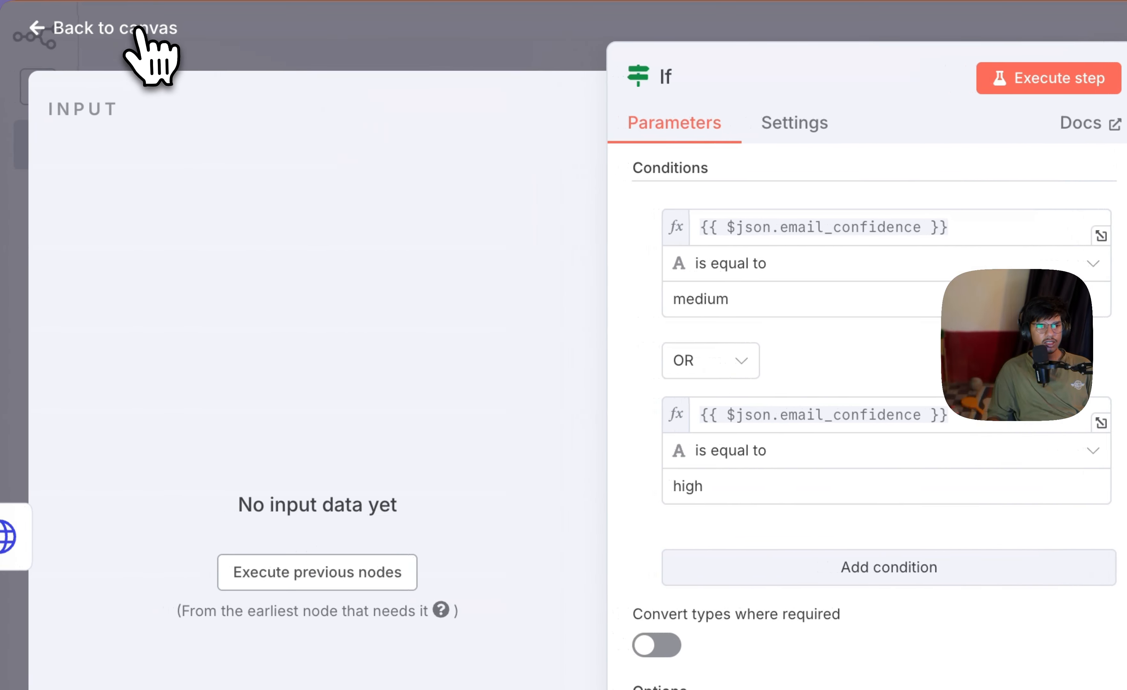
click(143, 28)
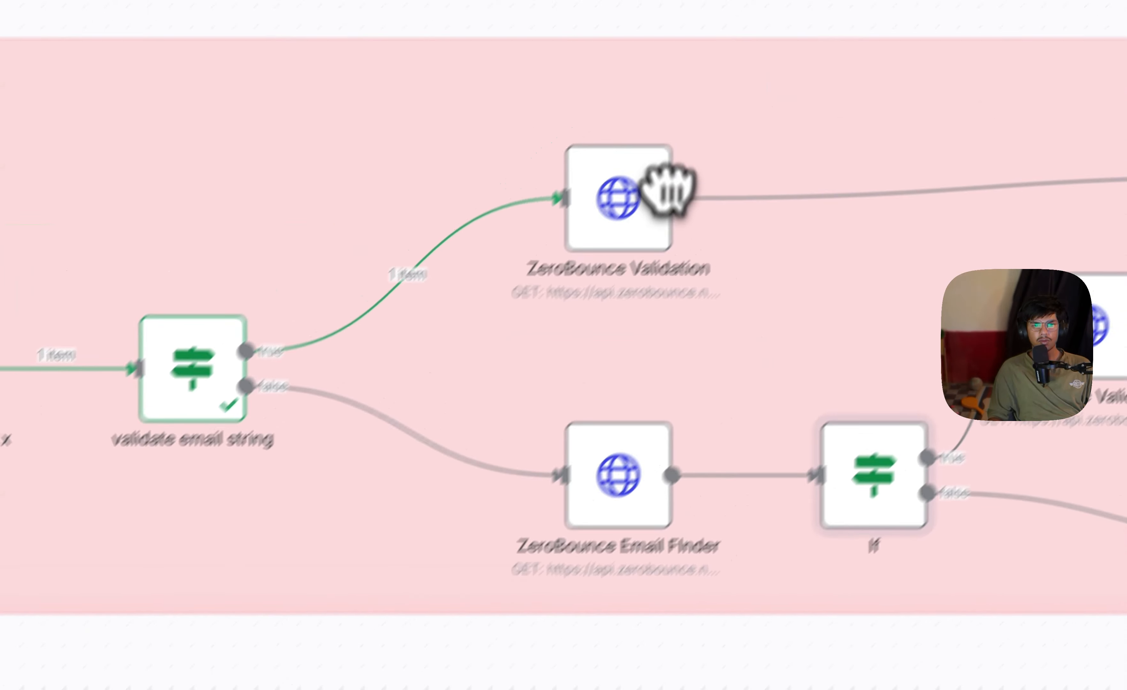
mouse_move(563, 238)
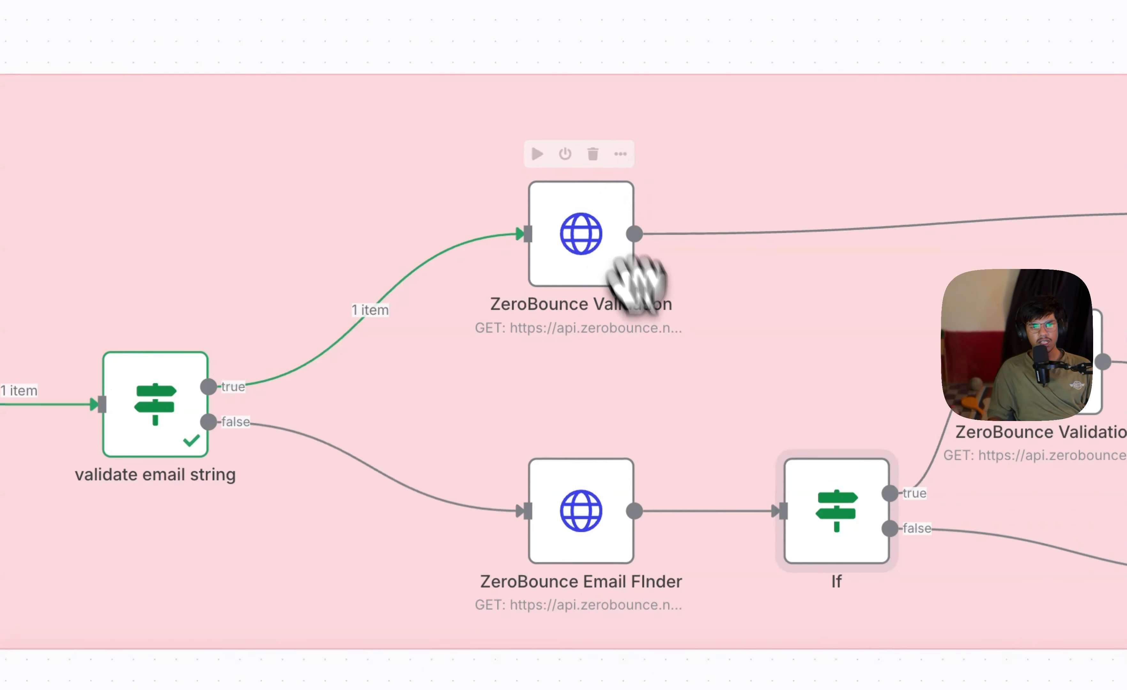
mouse_move(586, 496)
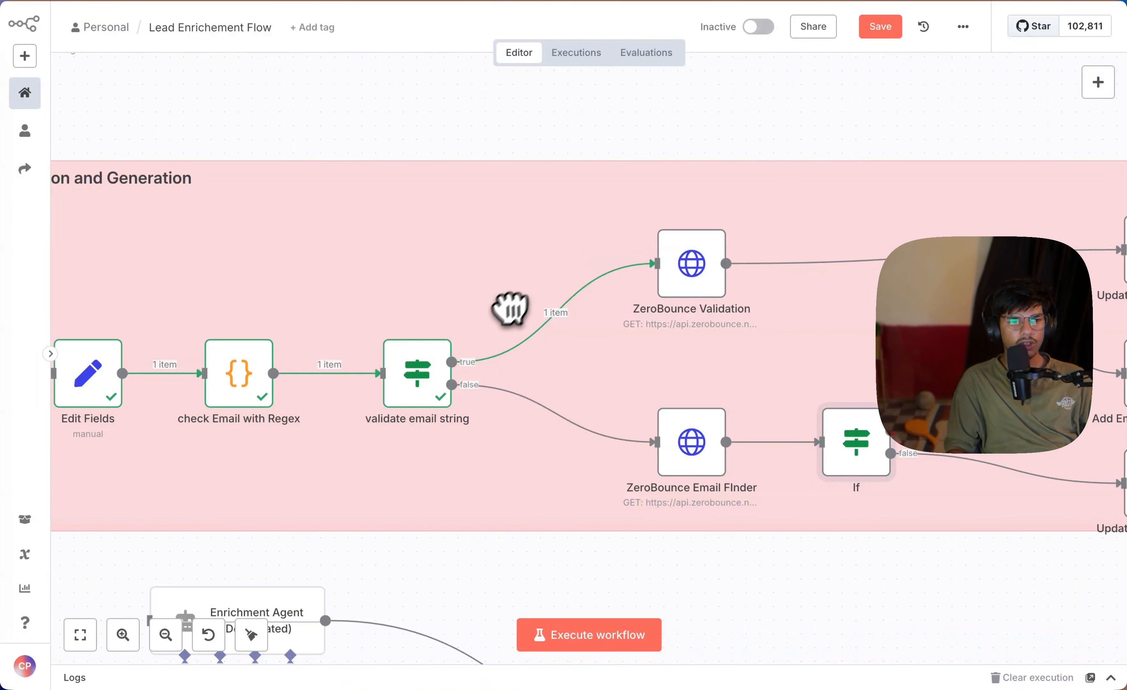
scroll(494, 324, down, 3)
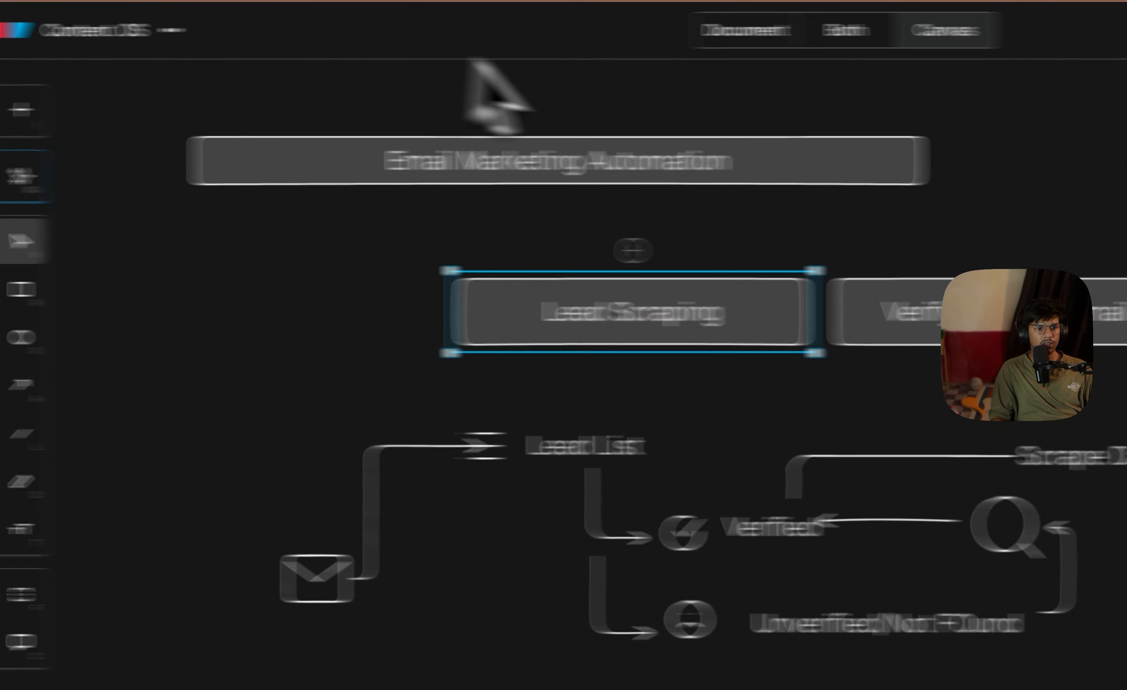
Step: Switch to the Email Marketing Automation diagram and review its stages, highlighting Verify Contact Email, the stage after it and Lead Scraping
click(1036, 314)
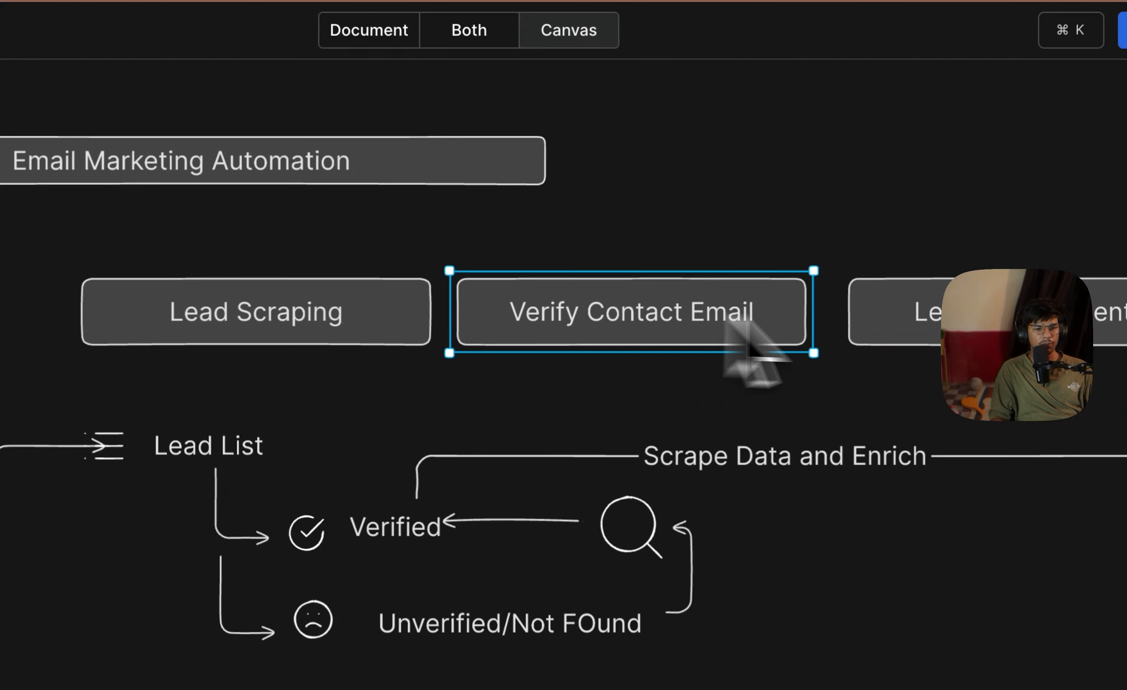
click(976, 317)
click(301, 266)
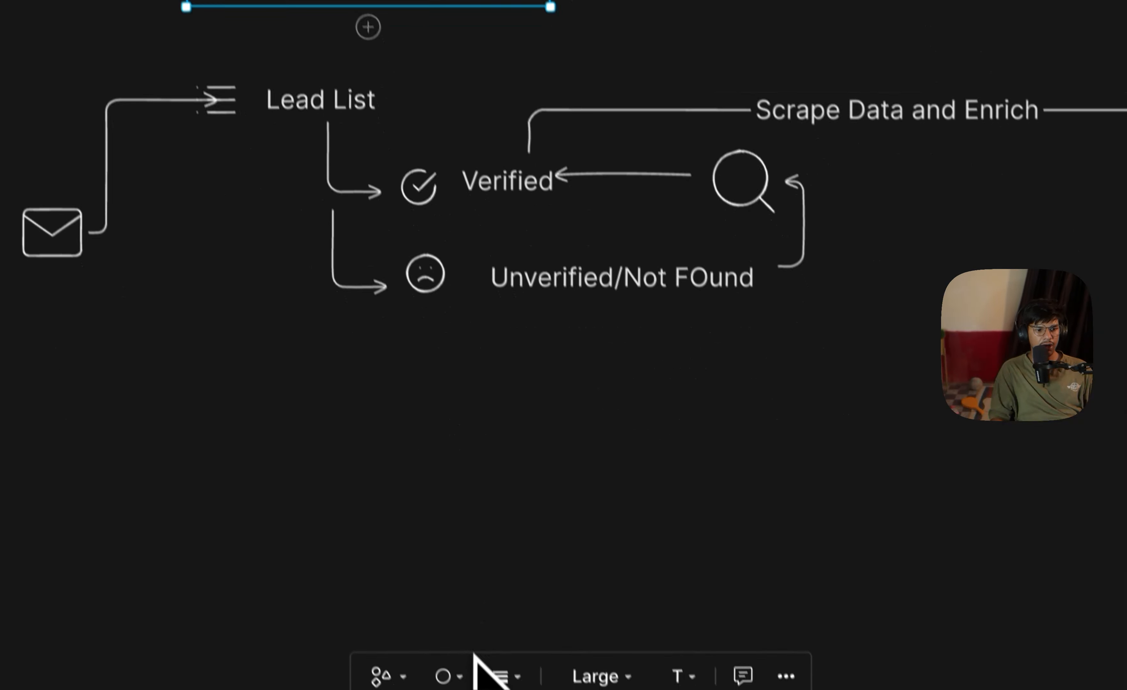
Step: Fill the Lead Scraping and Verify Contact Email boxes in the diagram with green and clear the selection
click(440, 657)
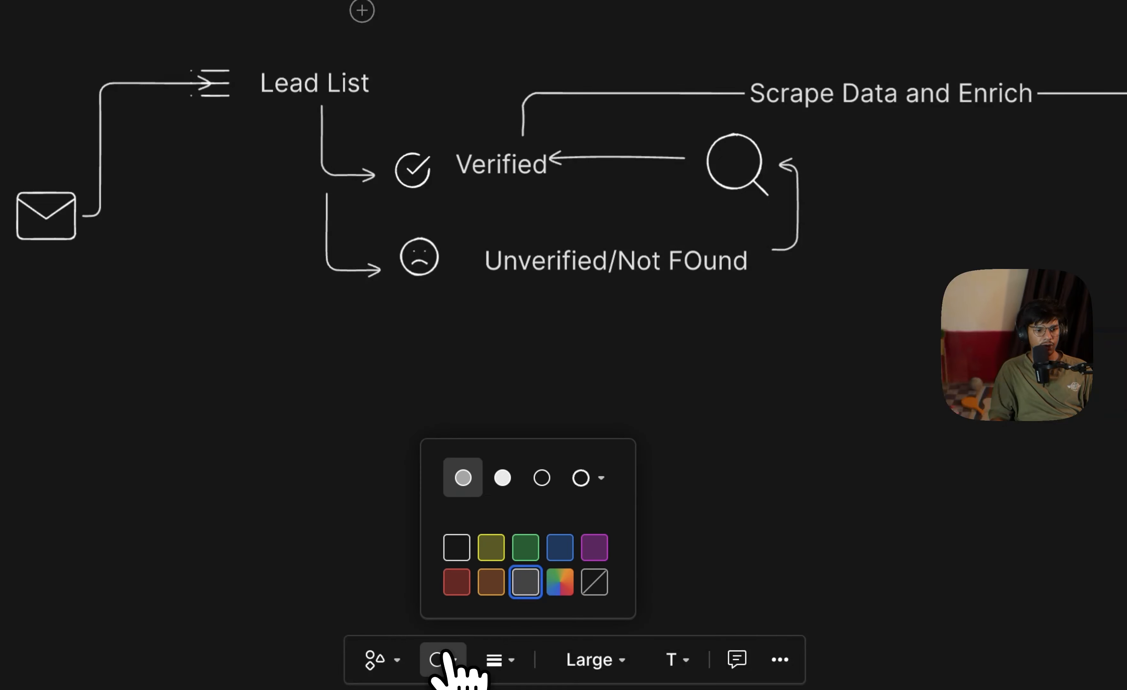
click(525, 547)
click(649, 138)
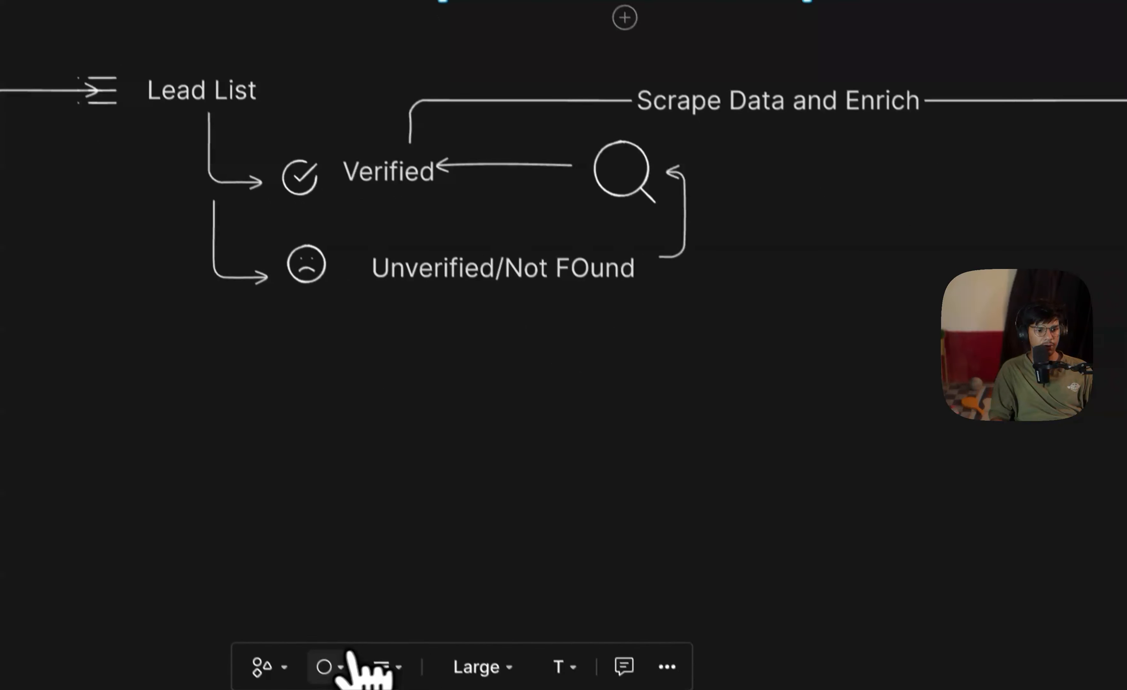
click(348, 653)
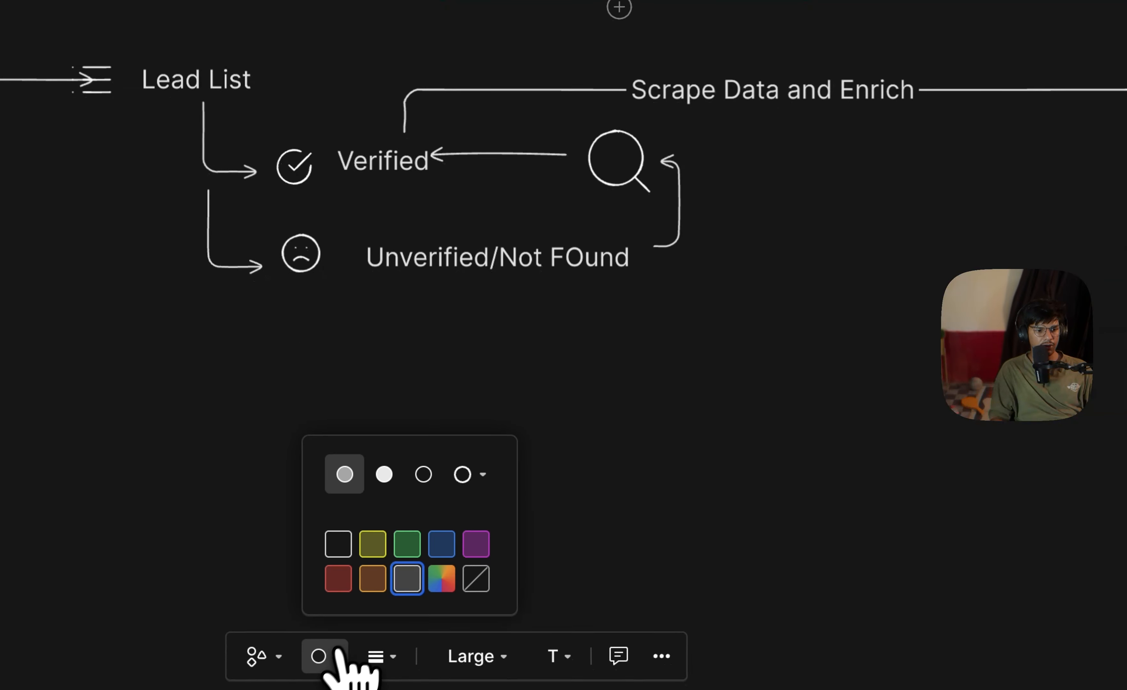
click(406, 544)
click(682, 441)
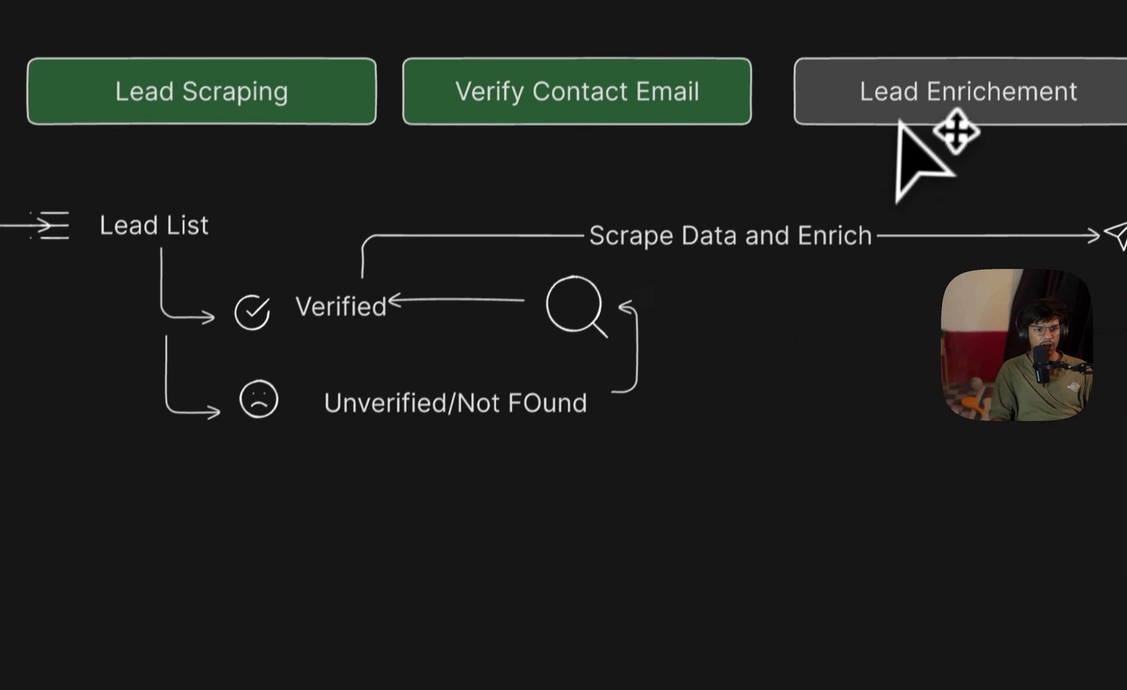
Step: Fill the Lead Enrichement box in the diagram with yellow
click(898, 119)
click(345, 644)
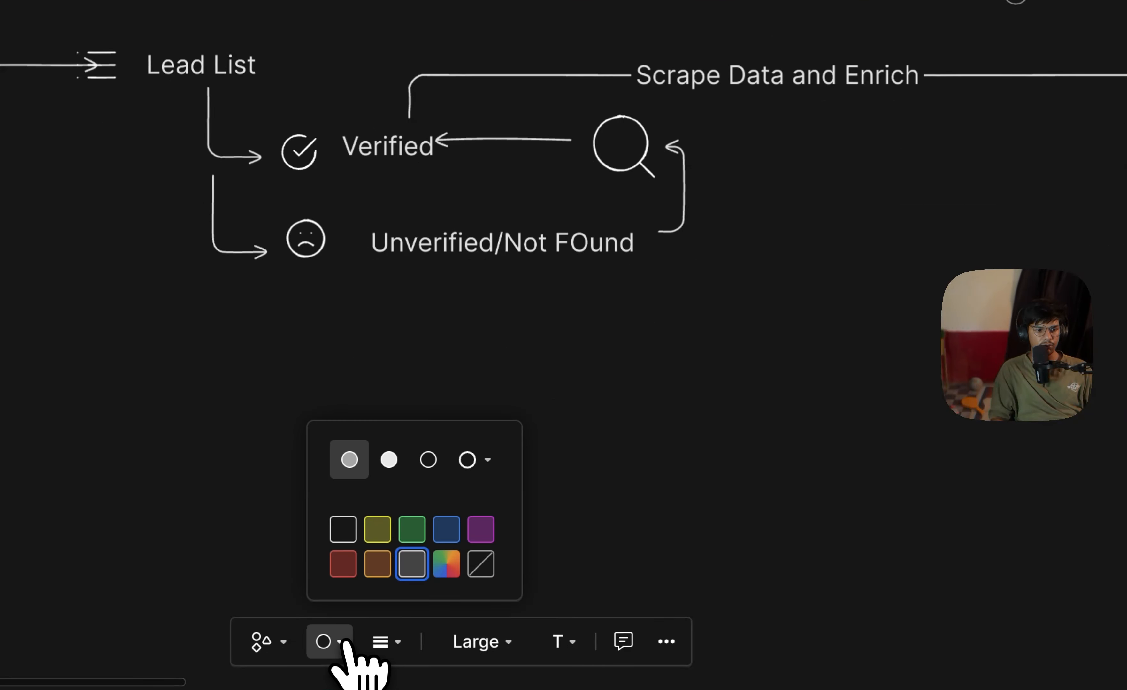
click(378, 529)
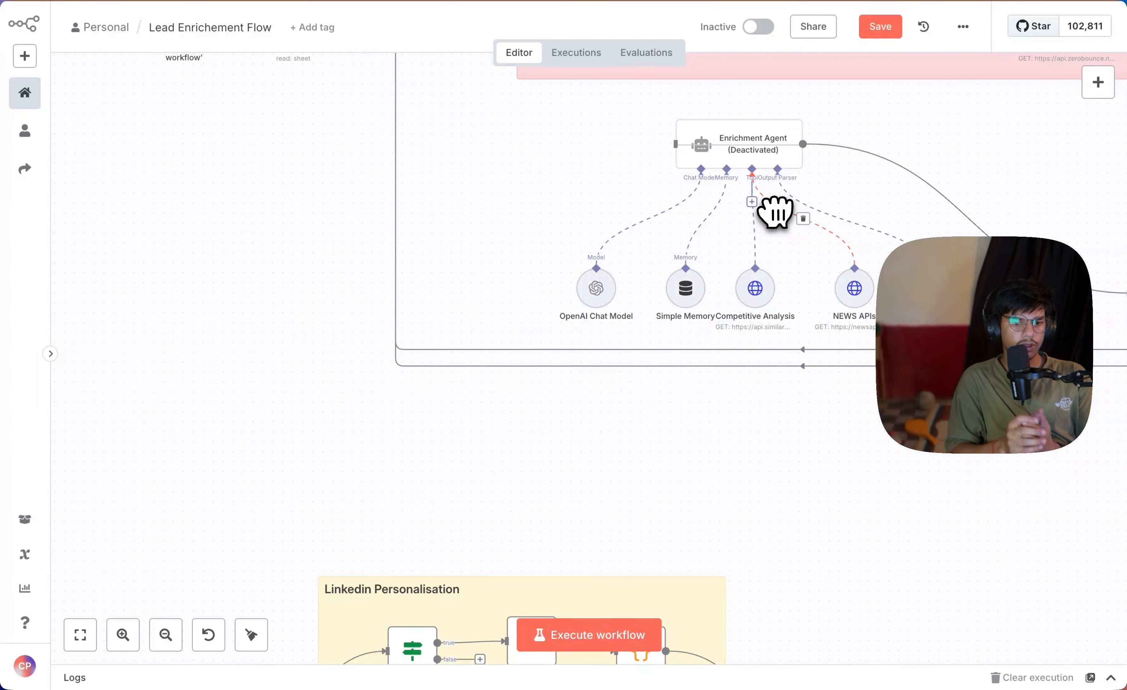
Step: In n8n's Lead Enrichement Flow, execute the Linkedin Personalisation If2 node that checks whether linkedin_profile_url exists, and return to the canvas
scroll(543, 322, down, 10)
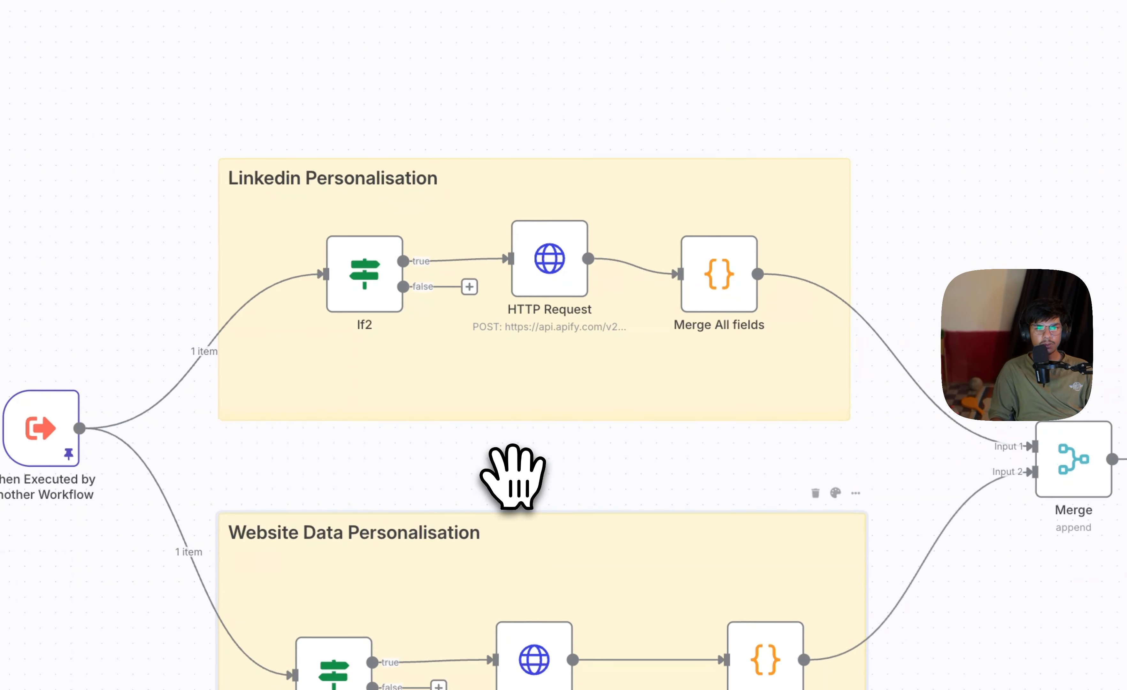
drag(516, 473, 433, 245)
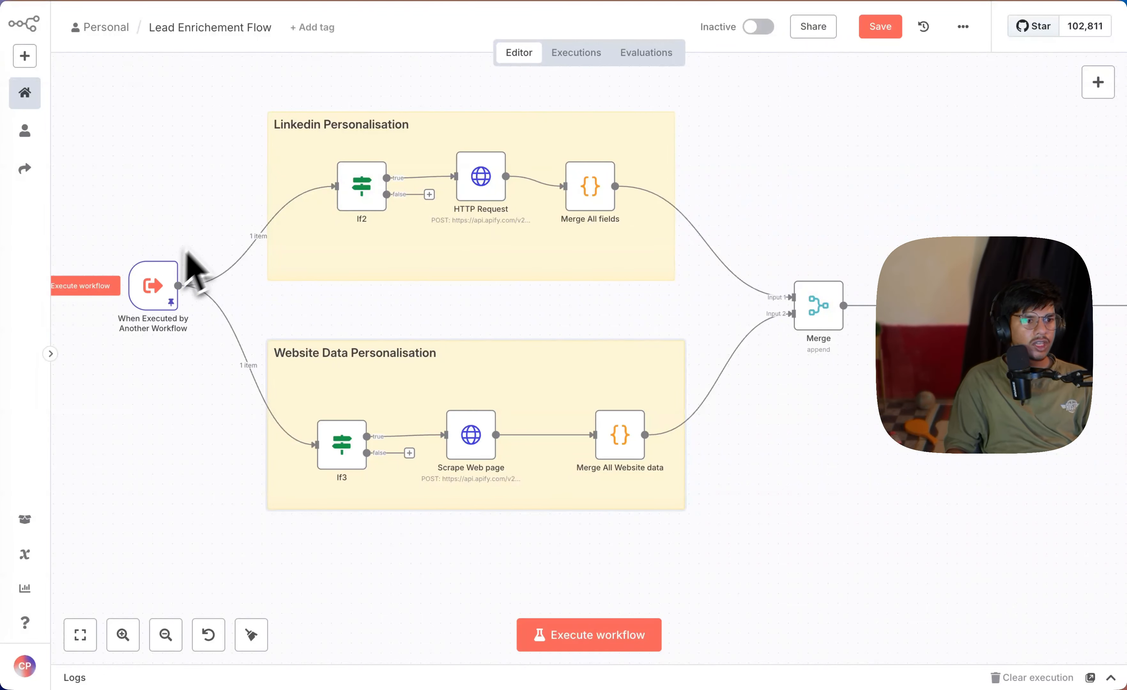
scroll(315, 173, up, 5)
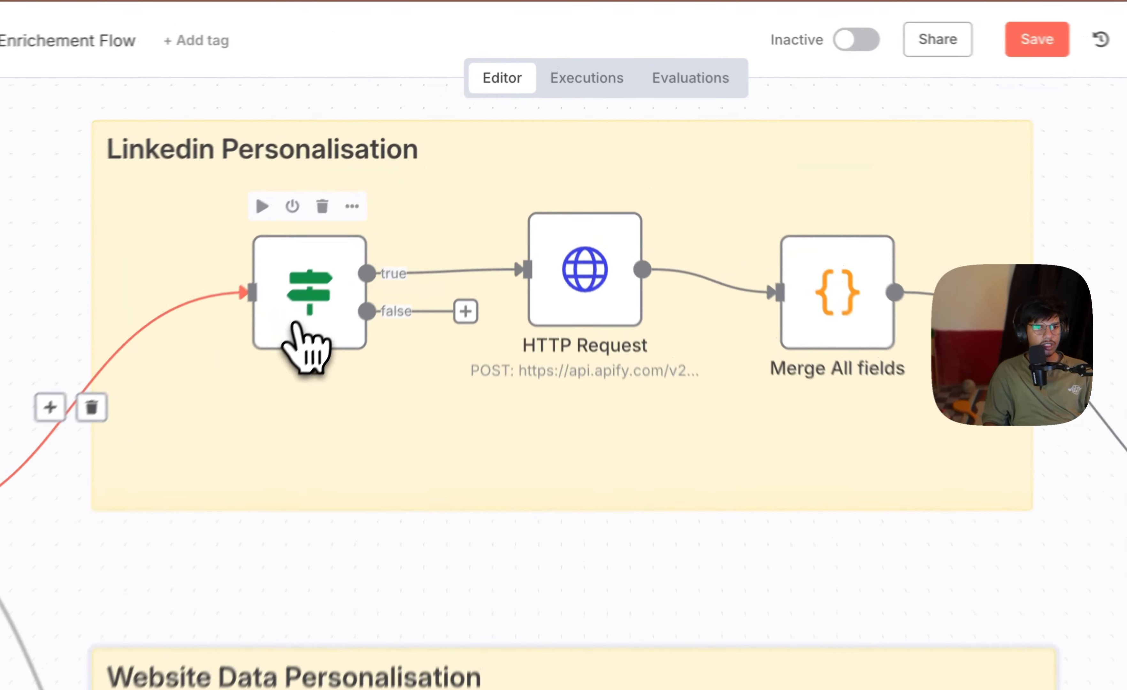
double_click(305, 344)
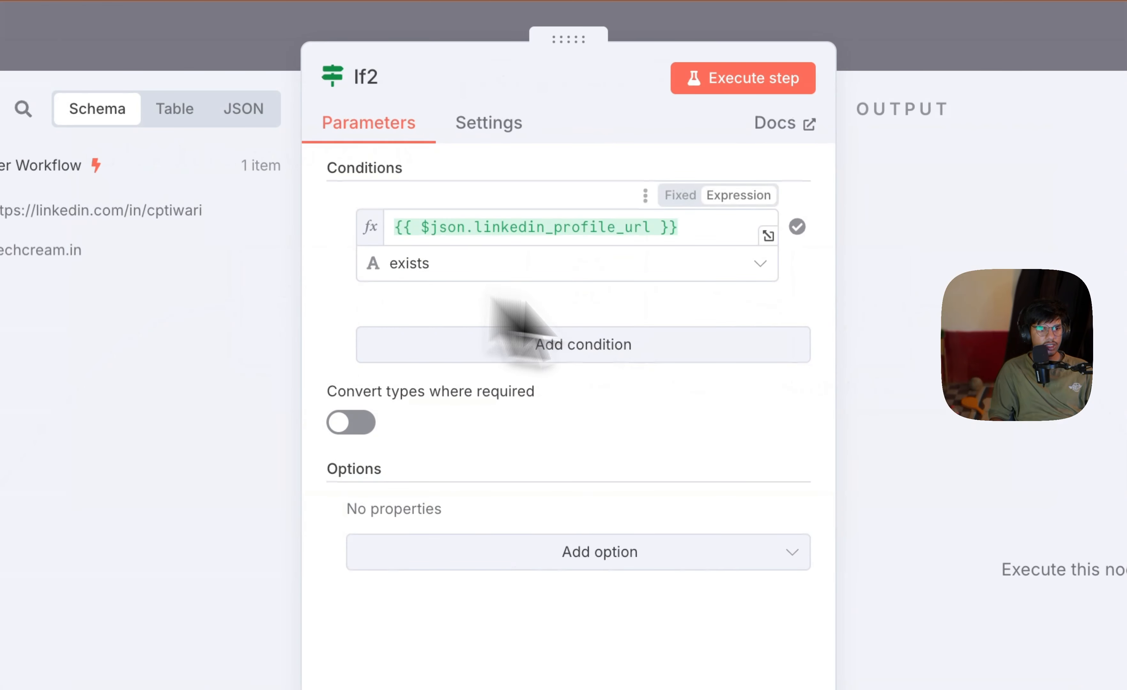
click(729, 92)
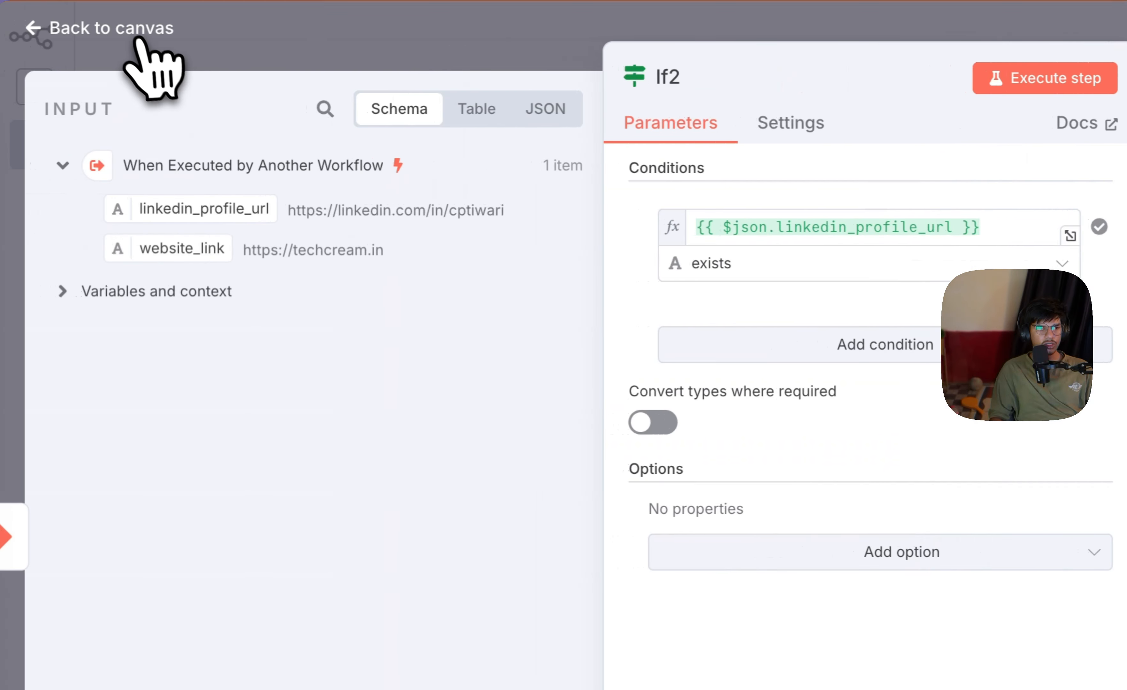
click(143, 35)
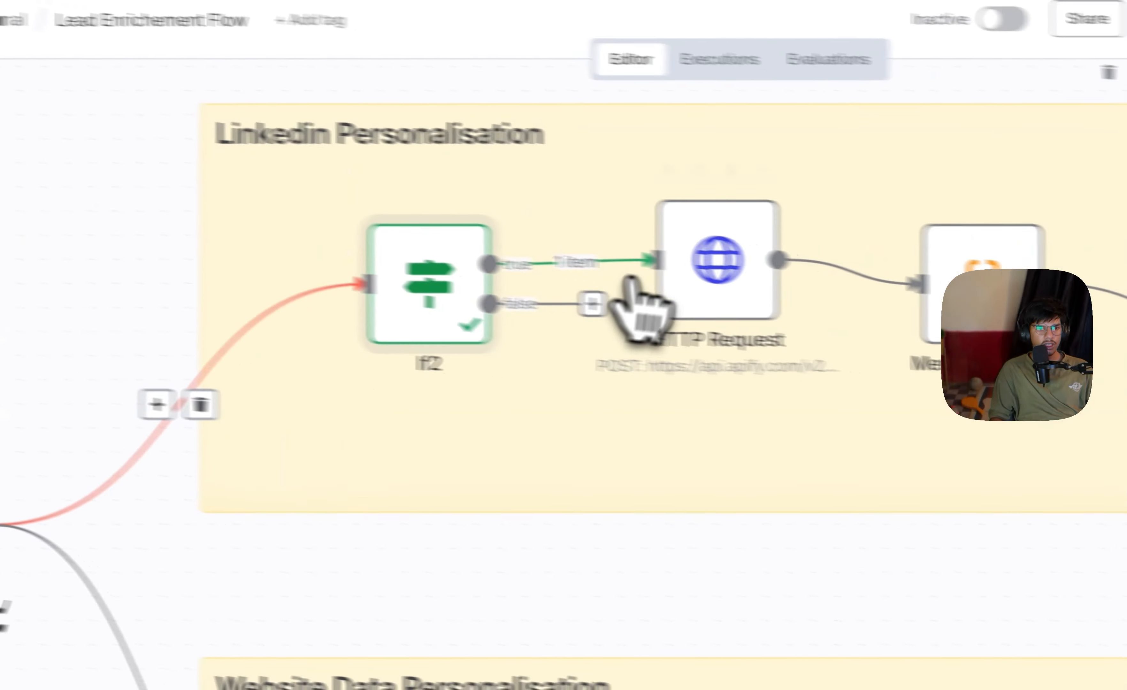
Step: Open the Linkedin Personalisation HTTP Request node and highlight the dev_fusion LinkedIn actor name in its Apify URL
double_click(697, 288)
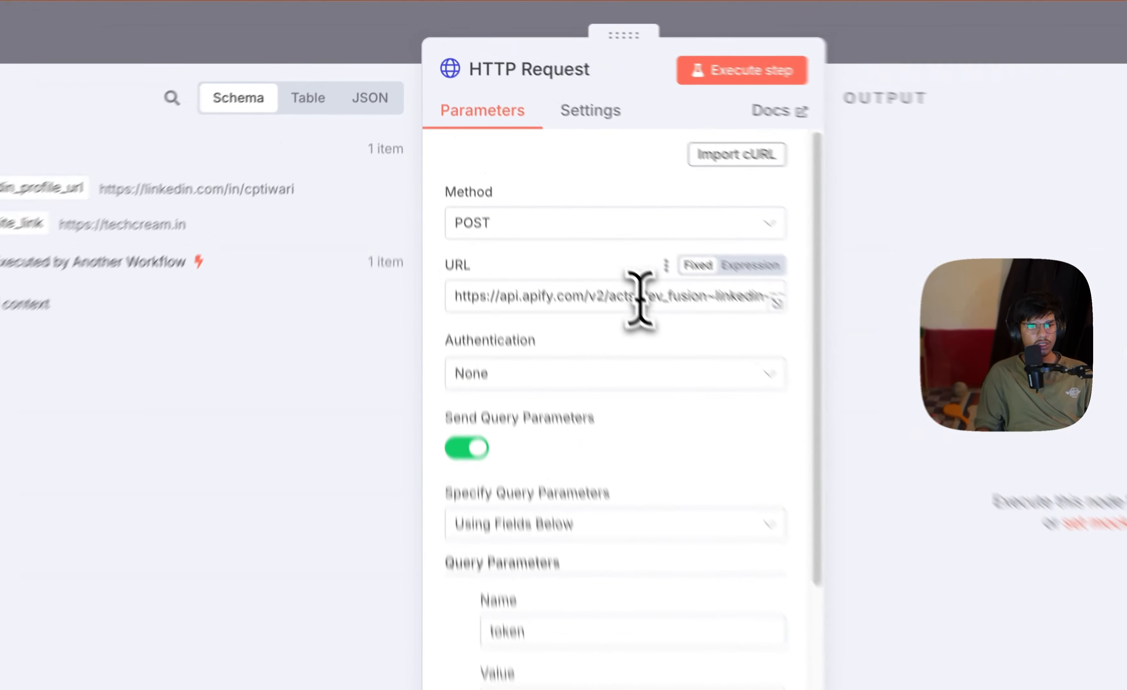
drag(579, 212, 658, 212)
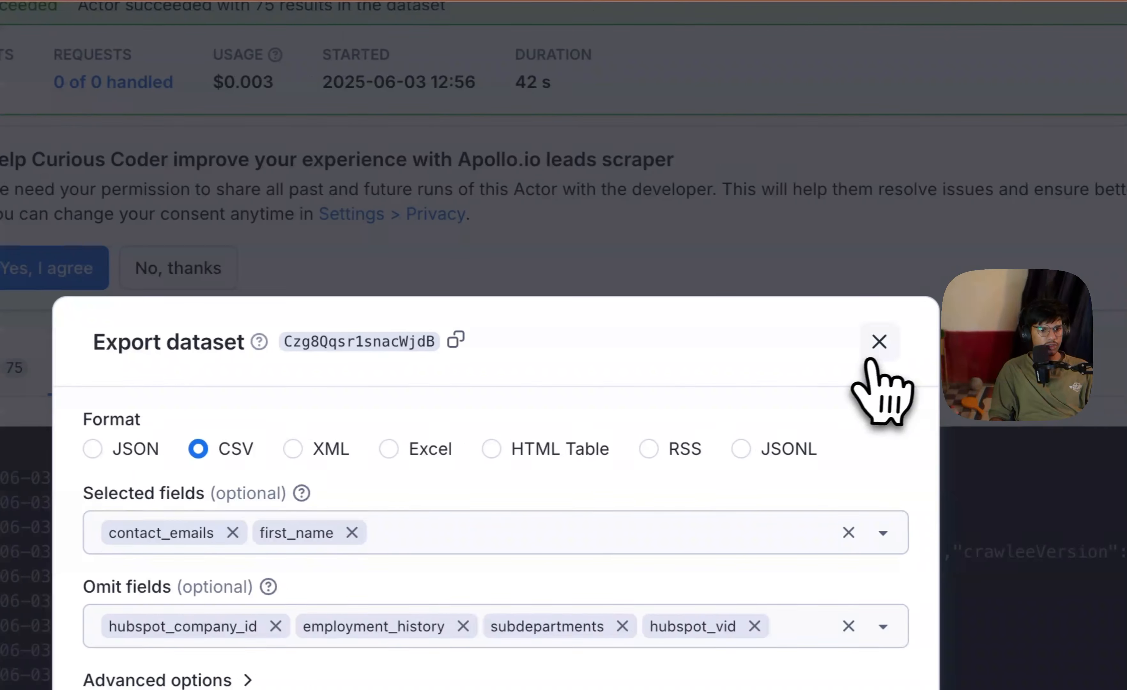
Step: Switch to Apify, close the Export dataset dialog and review the Mass Linkedin Profile Scraper with Email (No Cookies) actor's title and readme
click(878, 340)
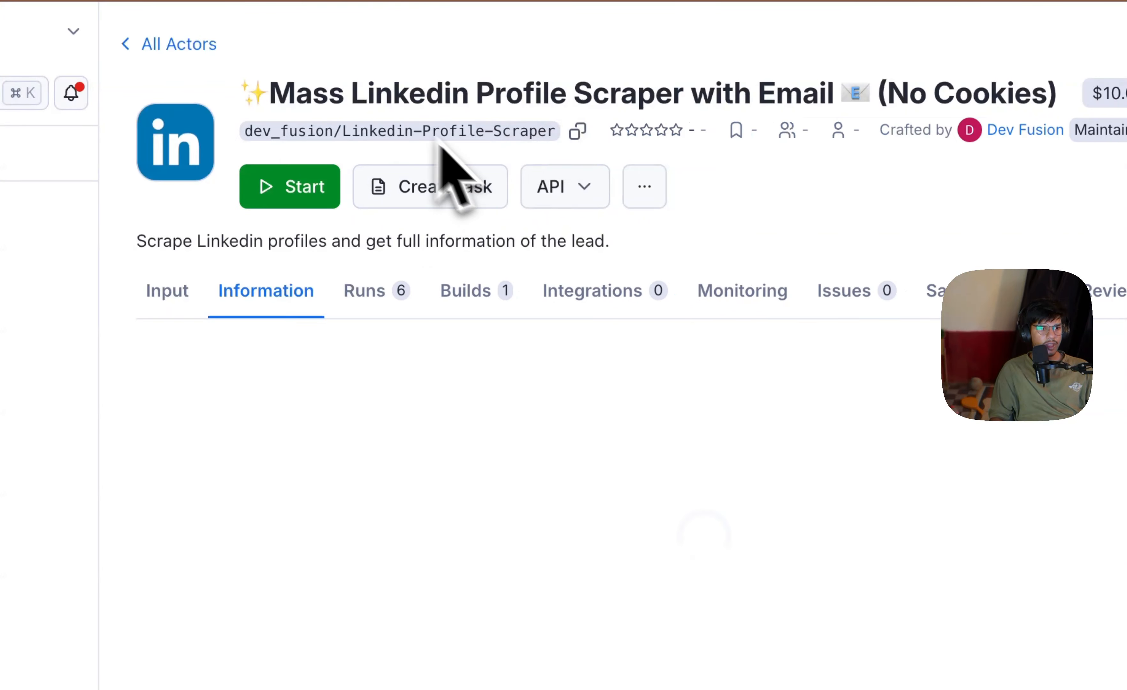
drag(277, 93, 982, 99)
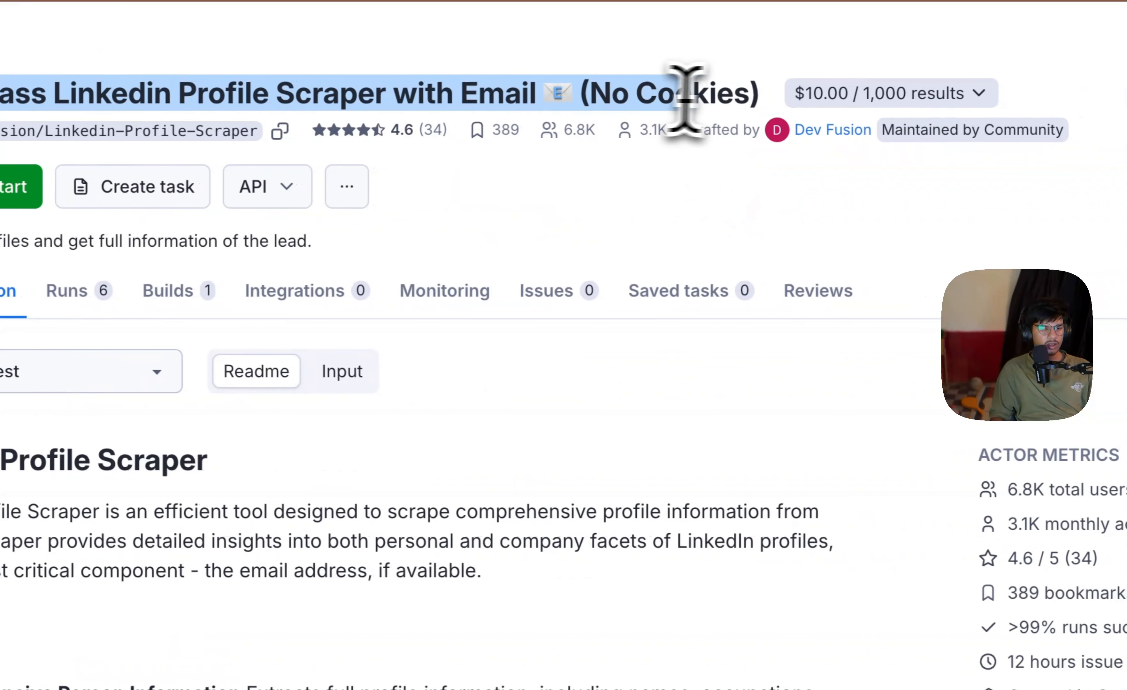
drag(685, 100, 770, 109)
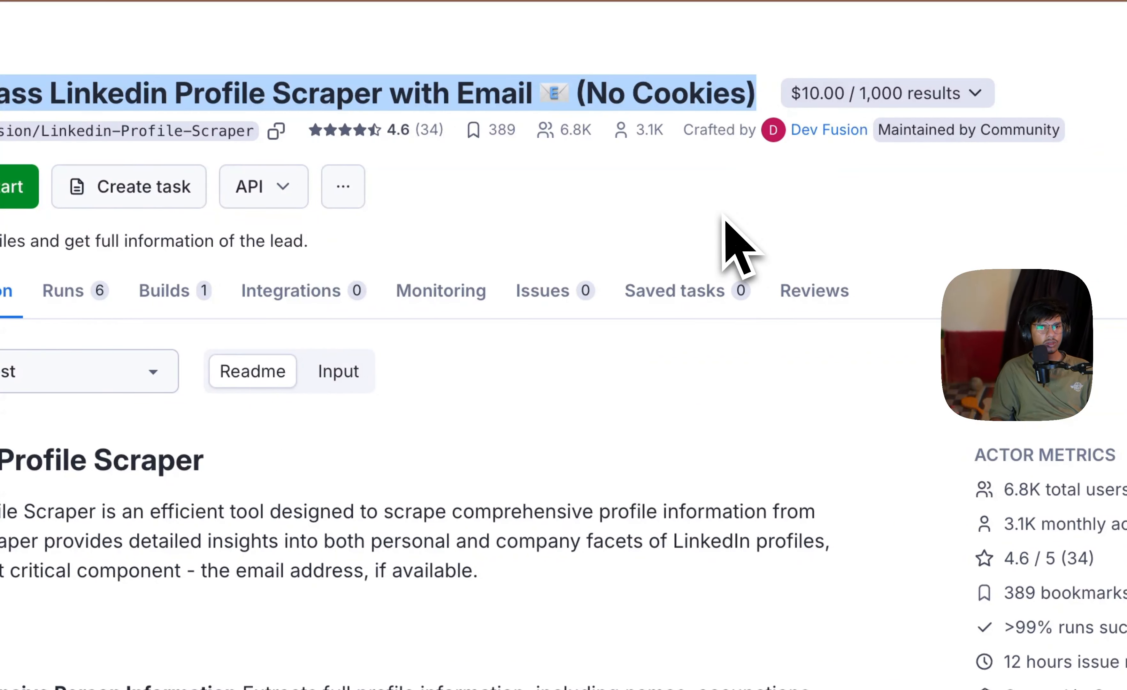
click(724, 221)
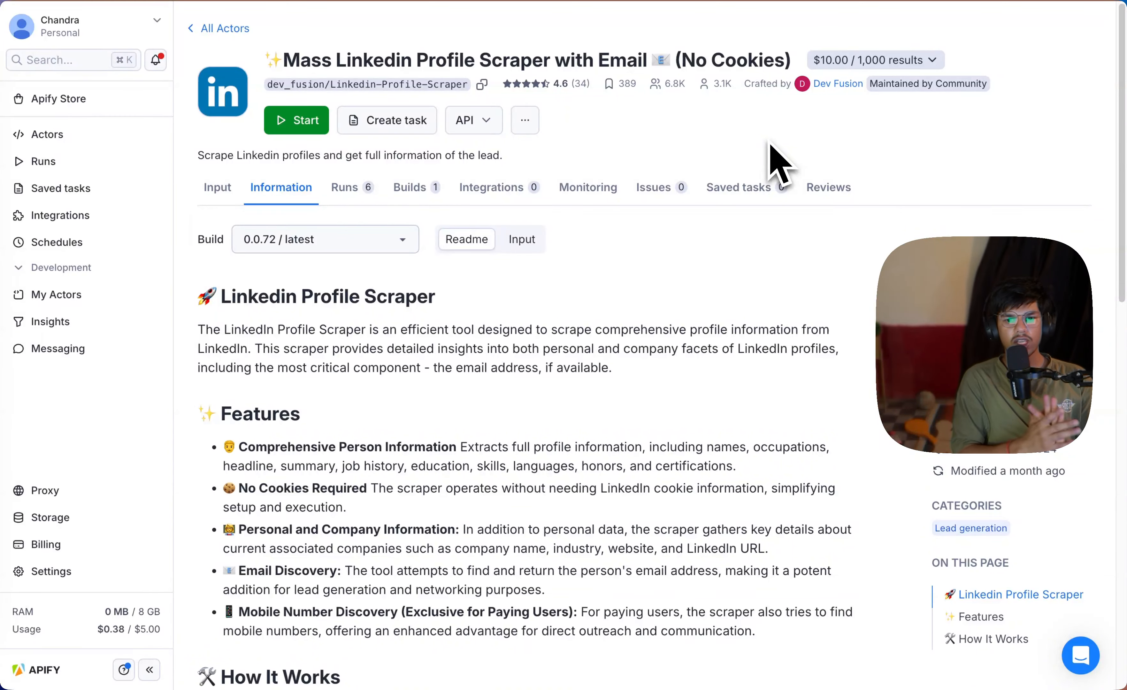
scroll(754, 157, down, 15)
scroll(705, 219, up, 15)
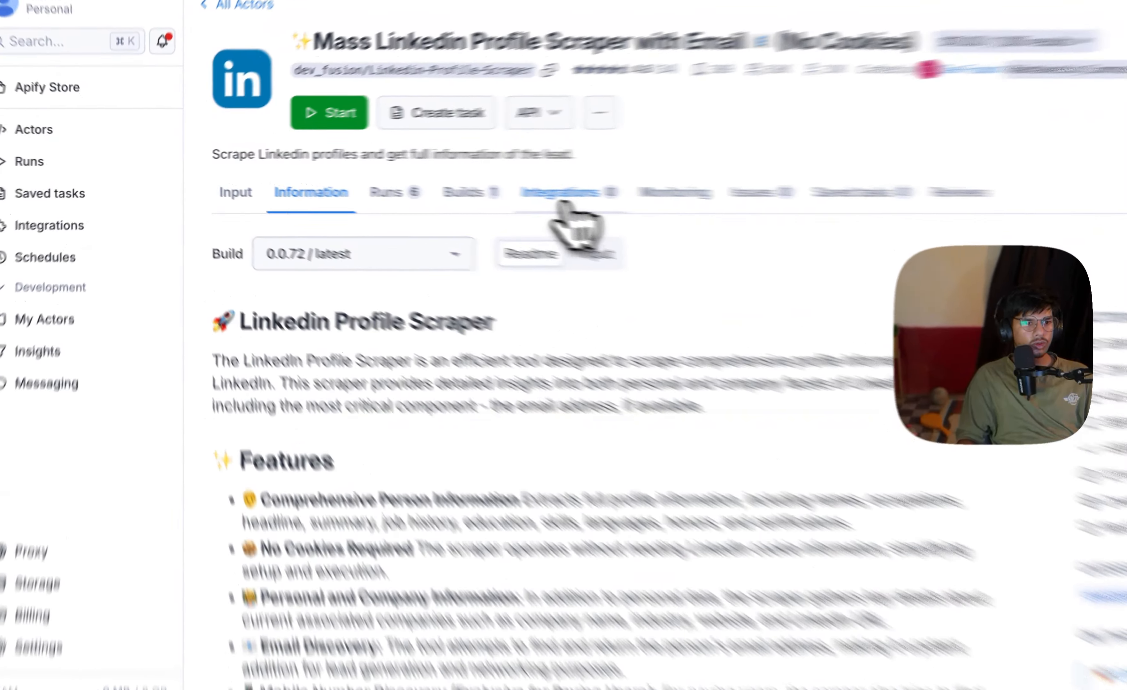
Step: Open the LinkedIn scraper actor's API endpoints list and find Run Actor synchronously and get dataset items
click(561, 202)
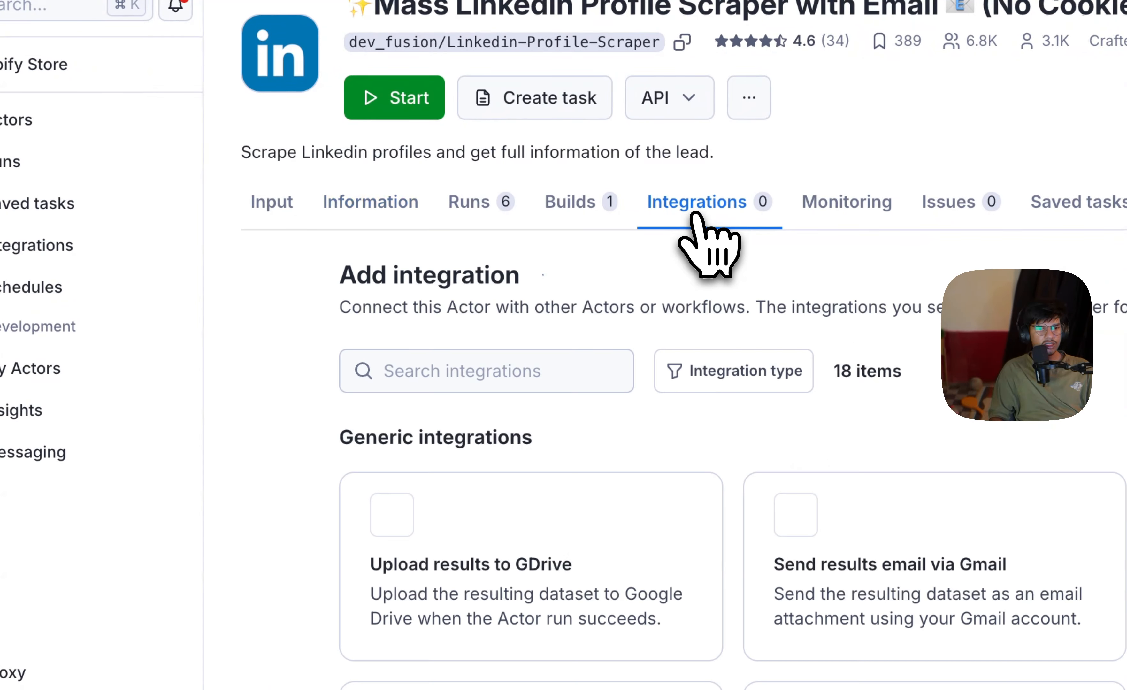
click(678, 104)
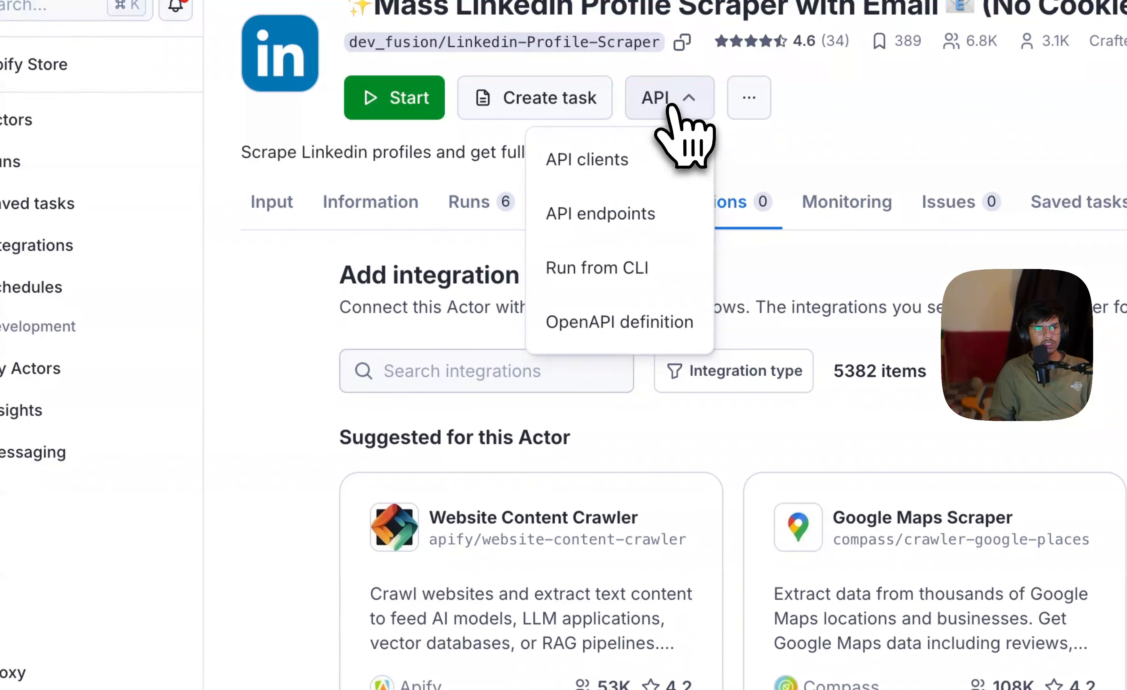
click(645, 211)
scroll(361, 269, down, 4)
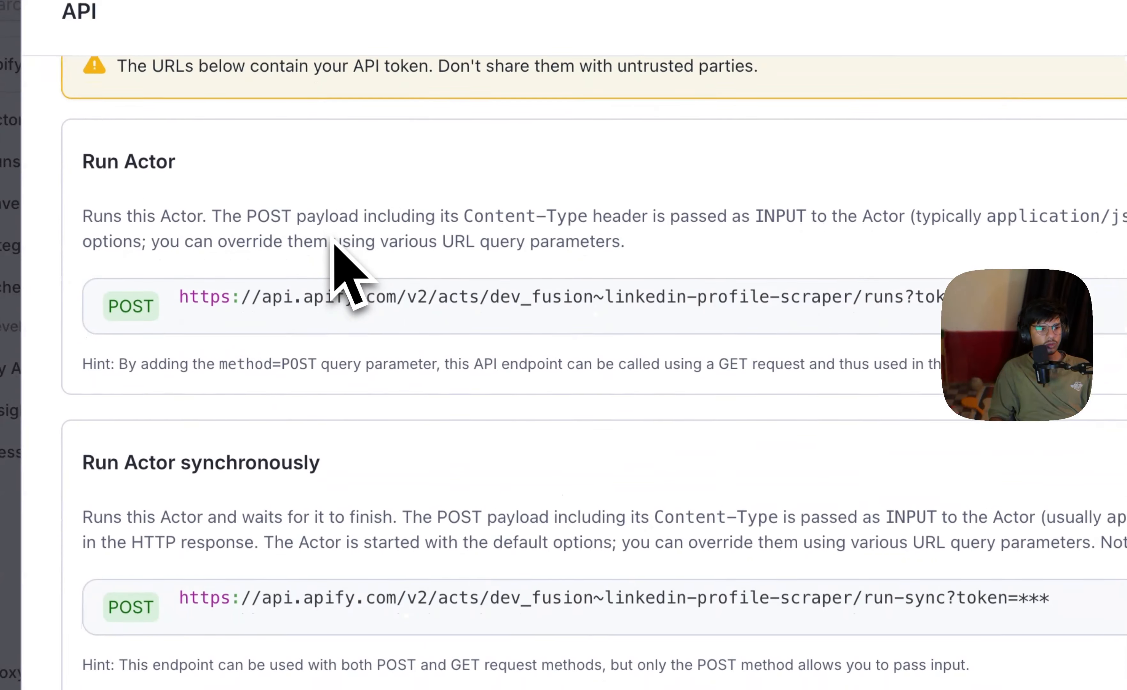
scroll(334, 243, down, 5)
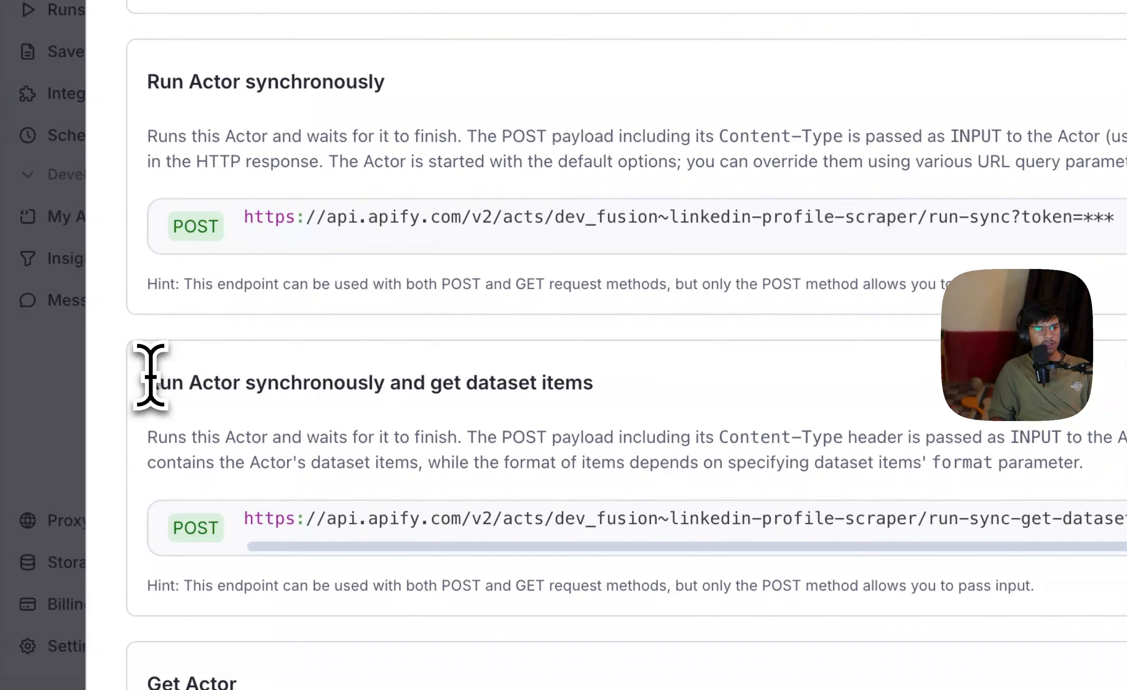
Step: Highlight the Run Actor synchronously and get dataset items endpoint and copy its POST URL
drag(149, 378, 631, 379)
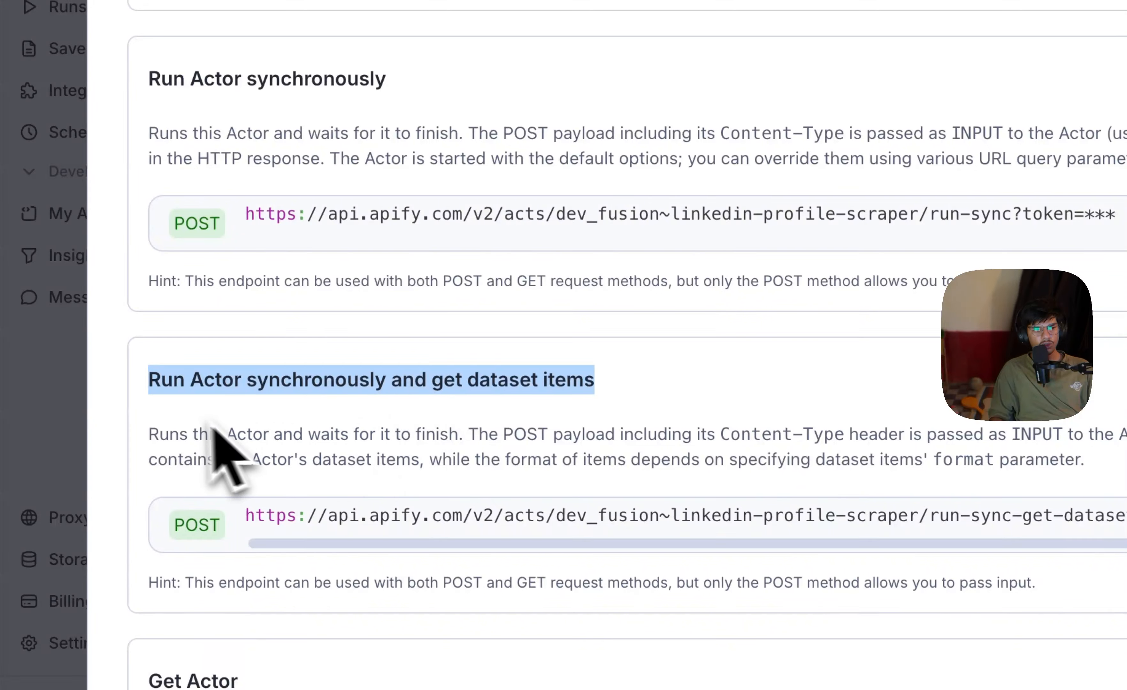
scroll(559, 264, up, 5)
scroll(561, 268, down, 5)
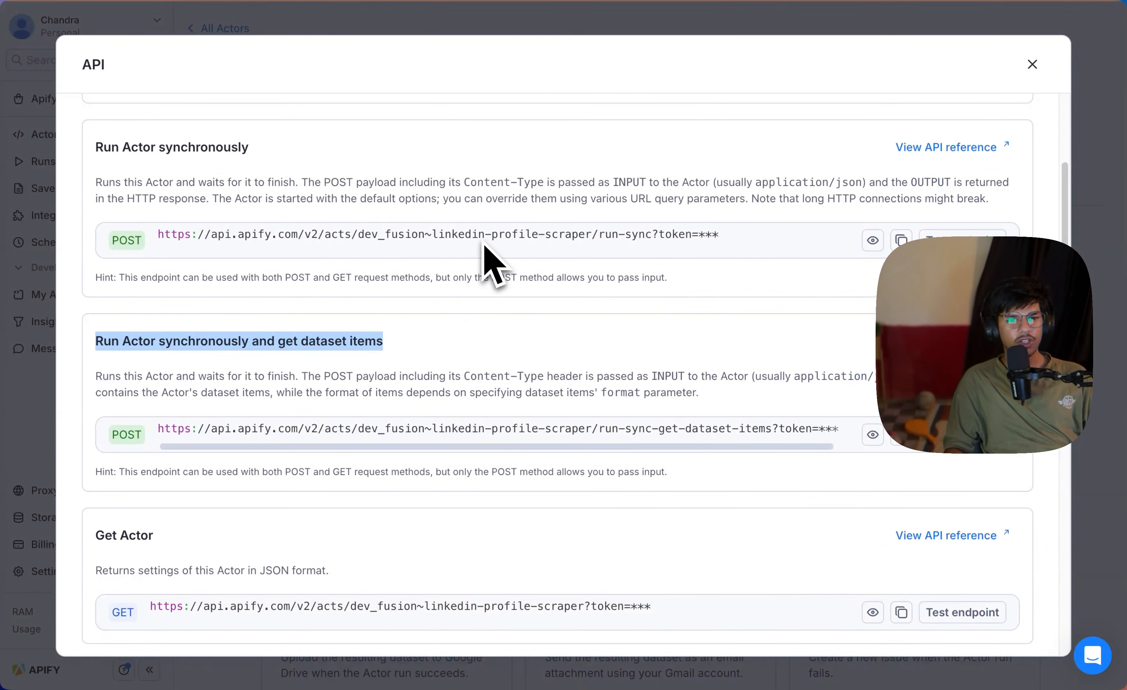
scroll(481, 259, down, 1)
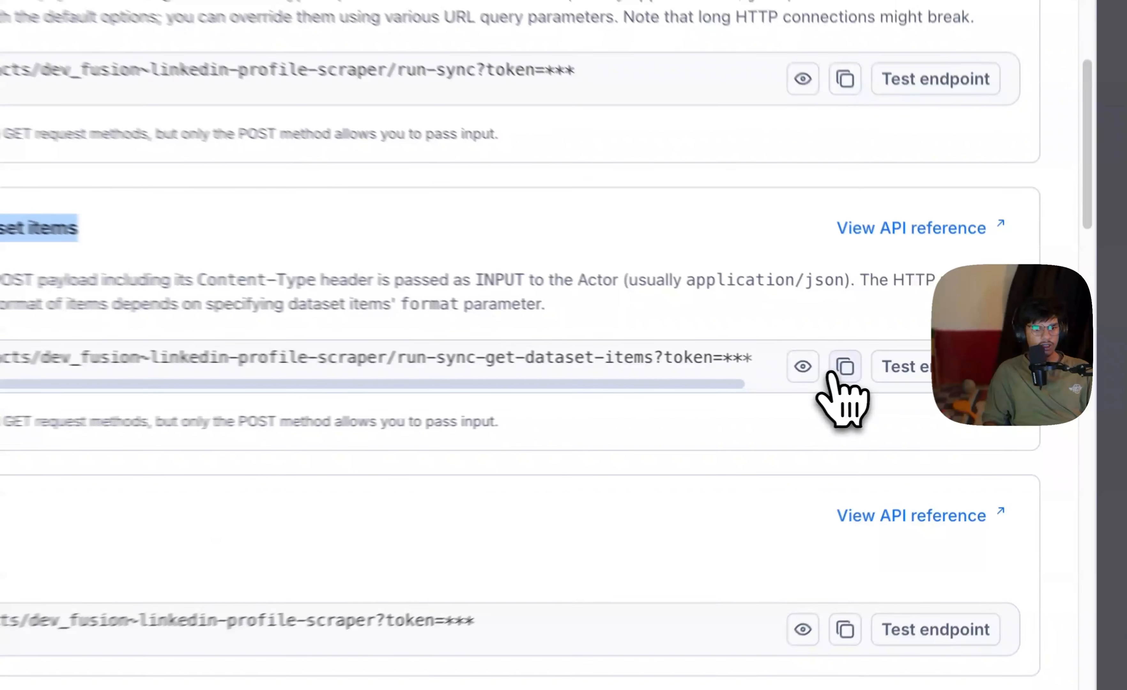
click(901, 380)
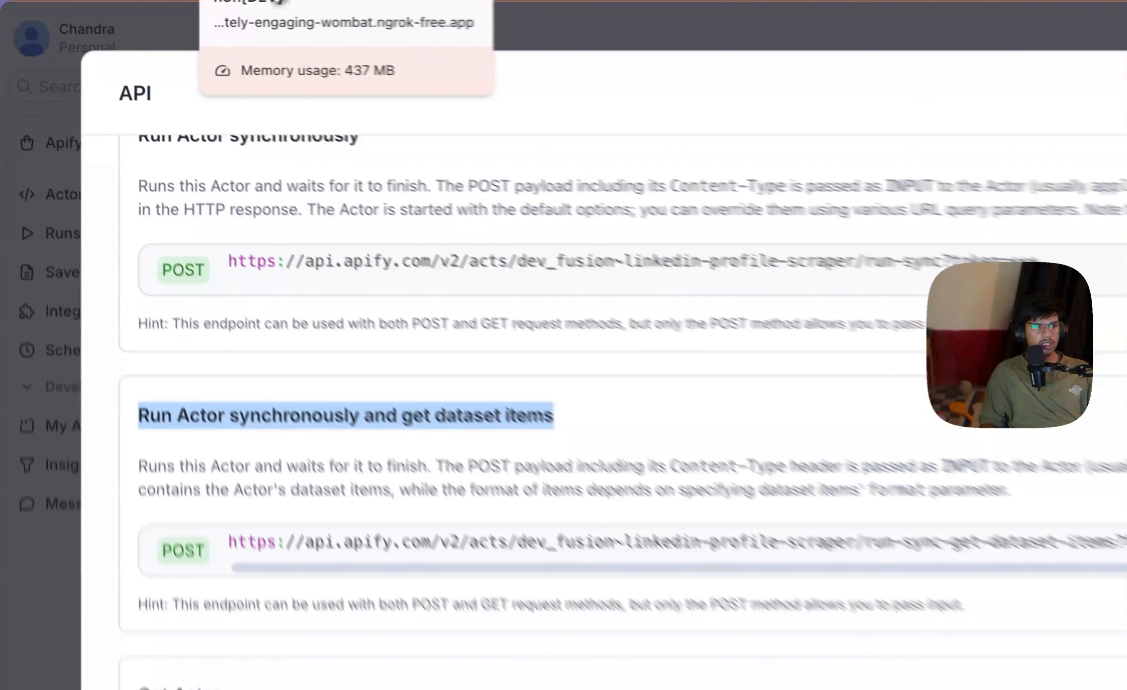
Step: Back in n8n, close the existing HTTP Request node and add a new HTTP Request node to the workflow
click(174, 1)
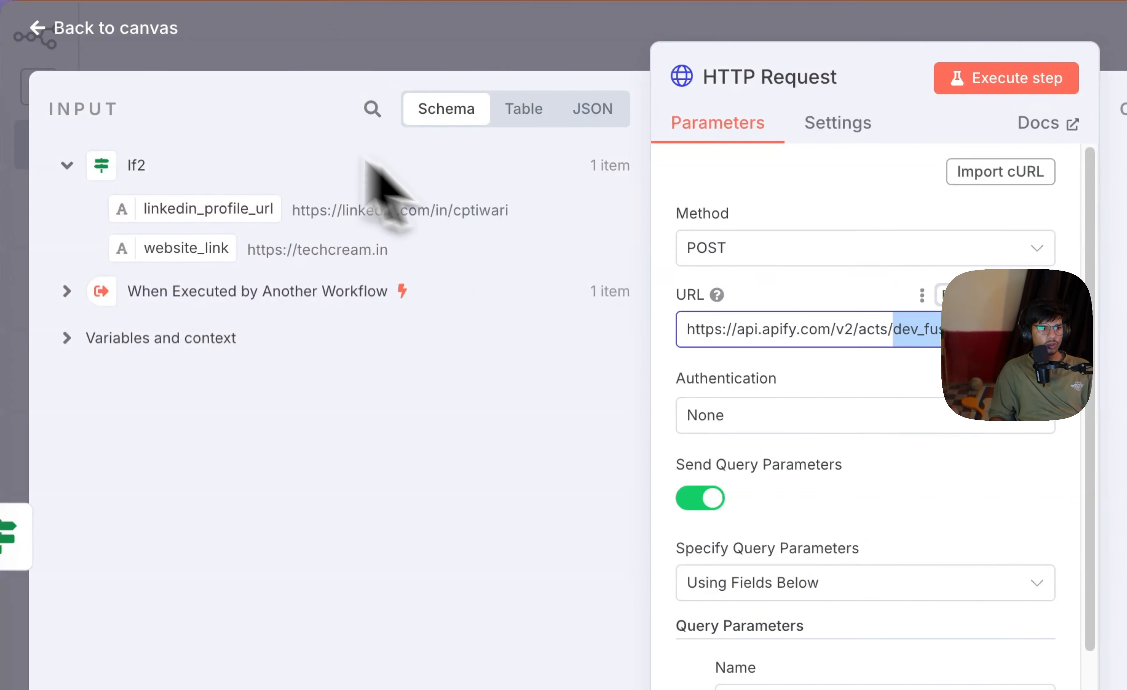
click(143, 28)
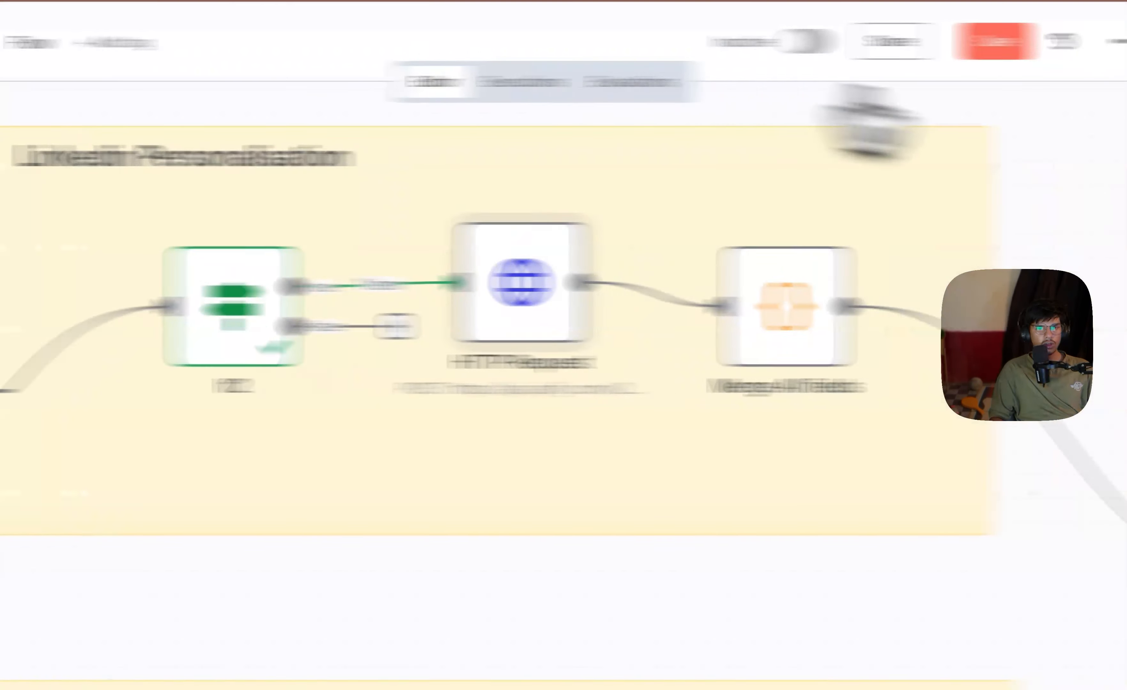
click(1085, 127)
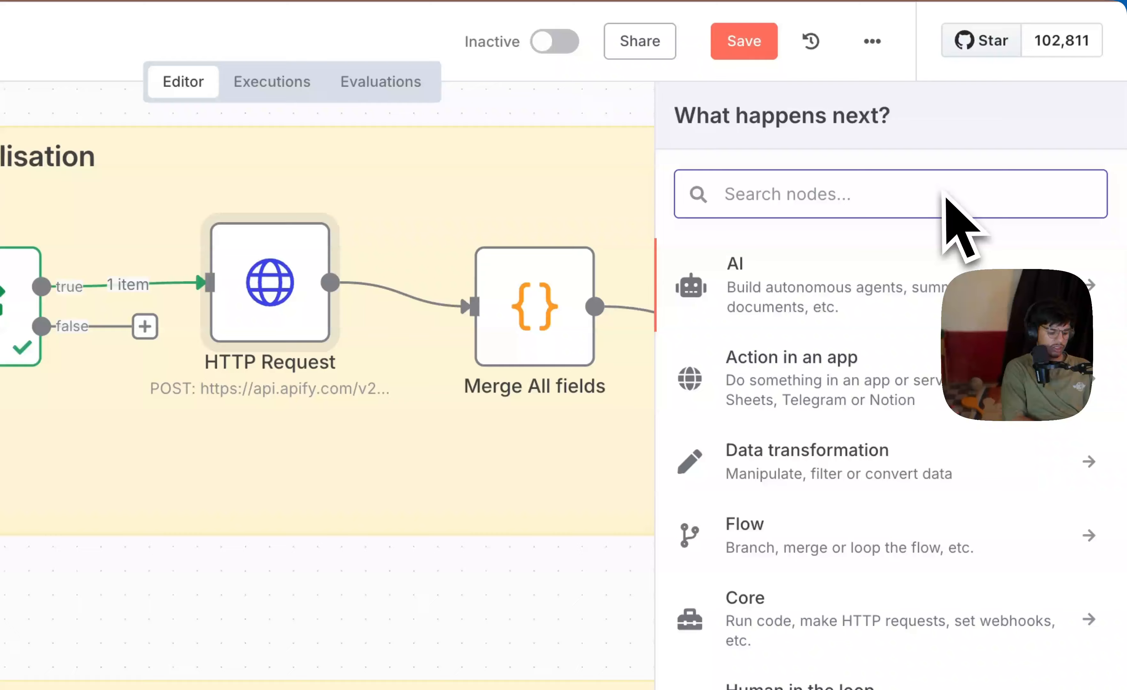
text(htt)
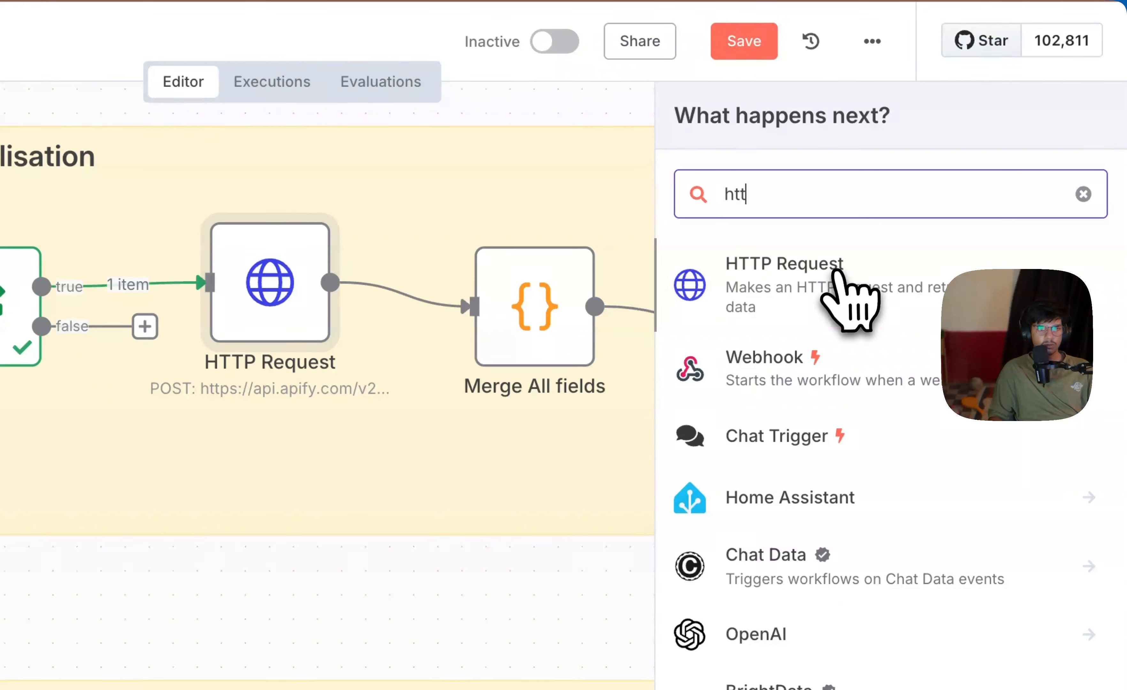
click(847, 284)
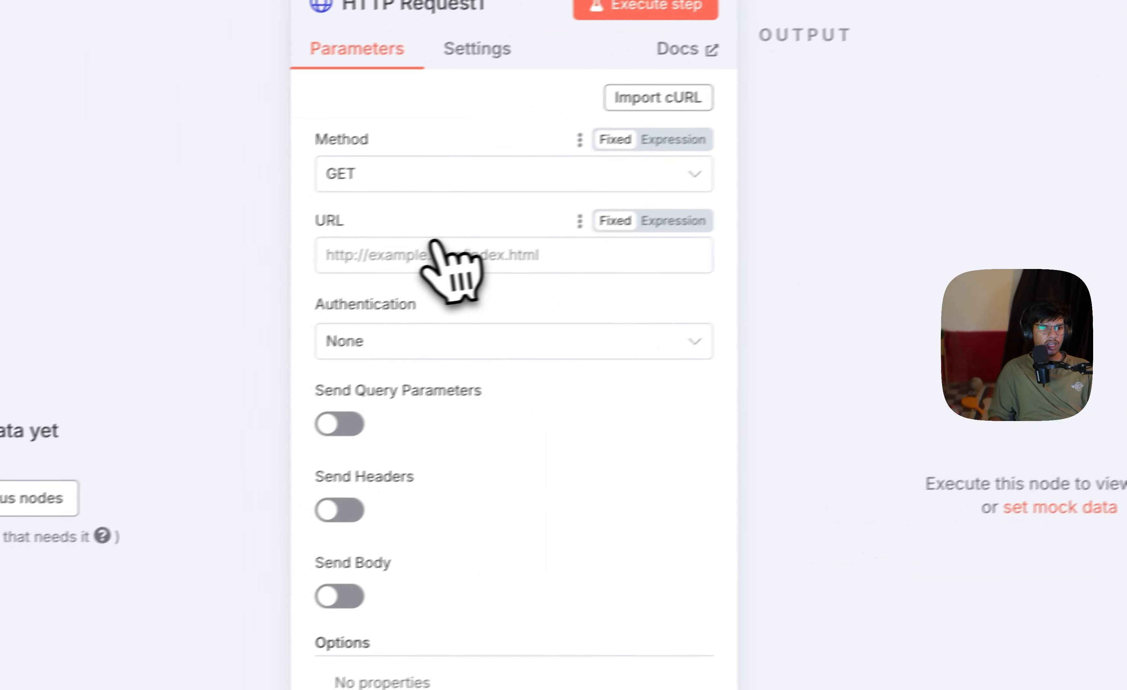
Step: Enter the copied Apify endpoint URL with its API token in the new HTTP Request node and enable a JSON body specified using JSON
click(432, 254)
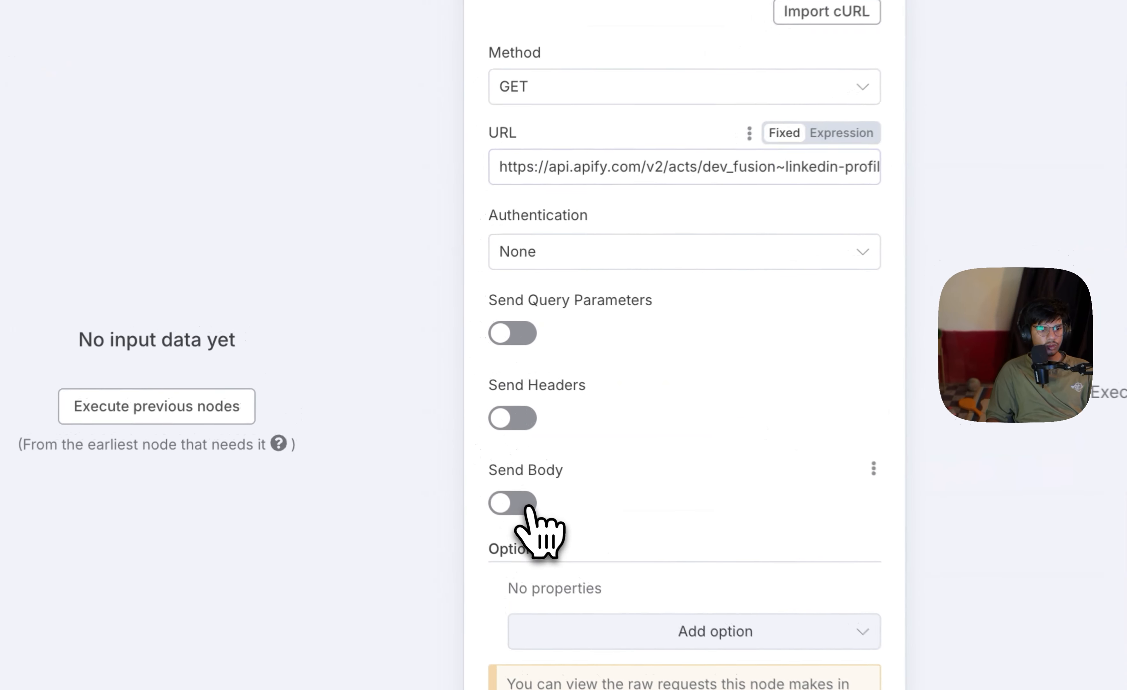
click(460, 435)
scroll(483, 416, down, 5)
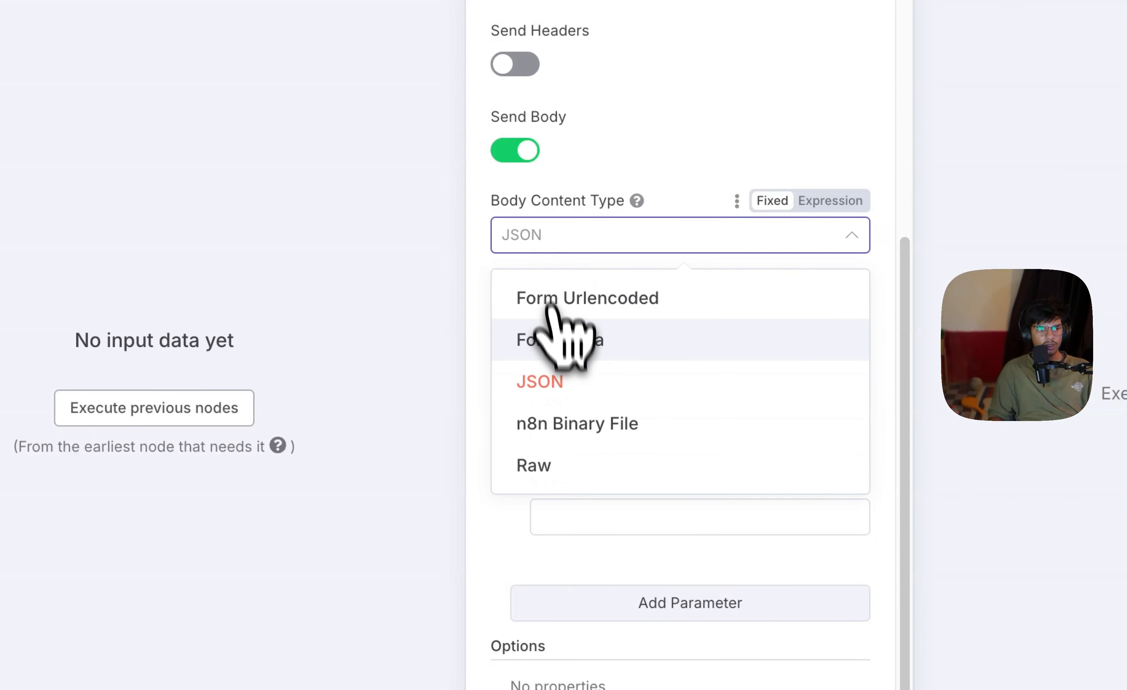
click(558, 381)
click(576, 316)
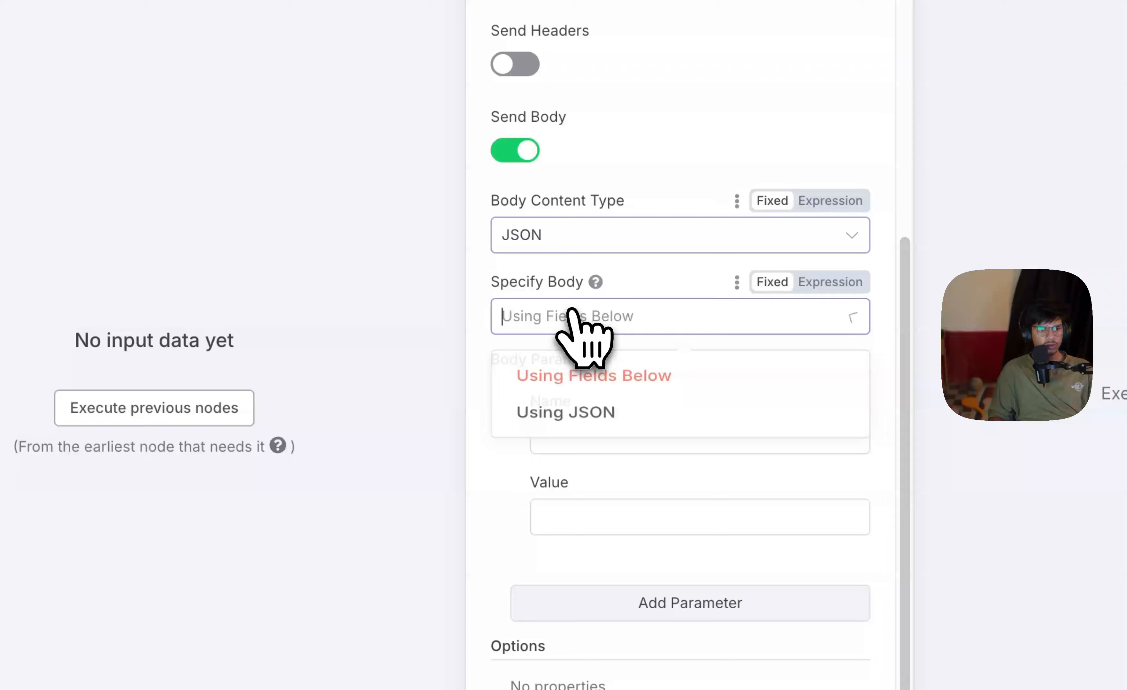
click(573, 413)
click(564, 541)
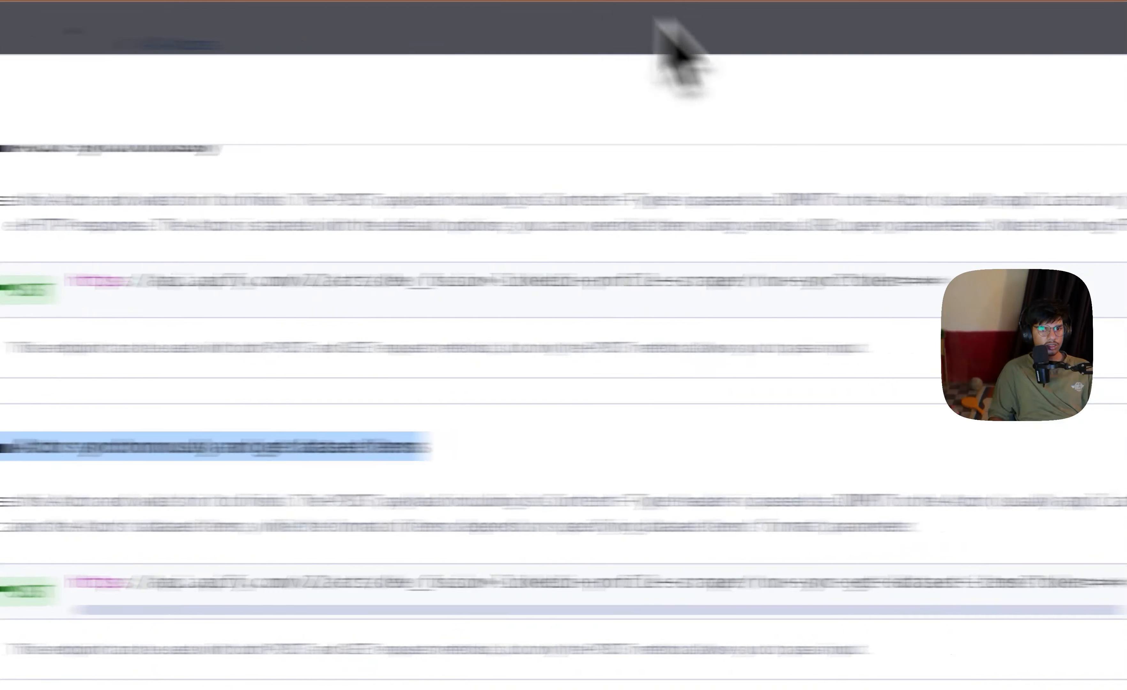
Step: Copy the LinkedIn scraper actor's full JSON input in Apify and paste it into the new HTTP Request node's JSON body in n8n
click(996, 98)
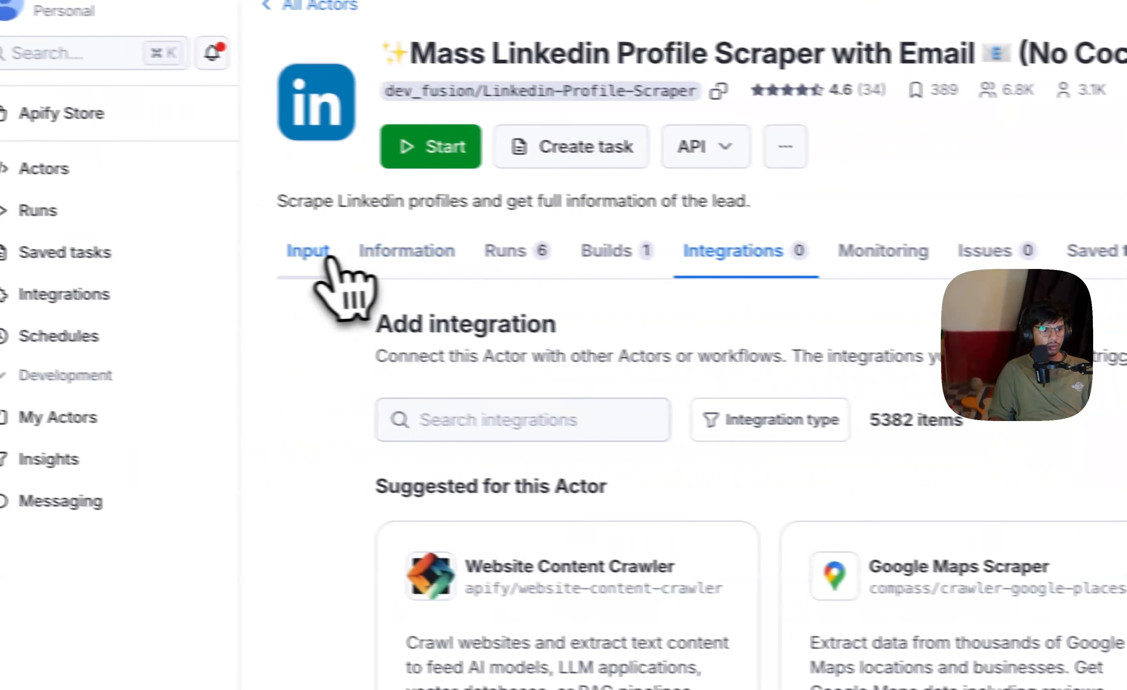
click(70, 241)
click(426, 332)
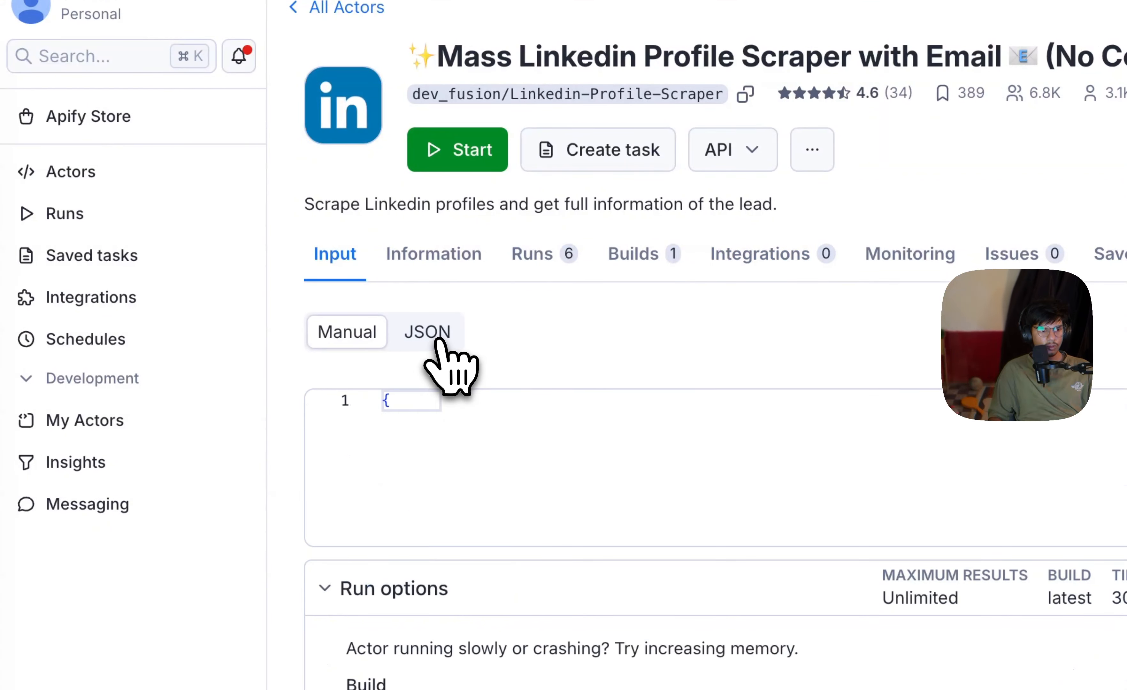
drag(421, 522, 366, 397)
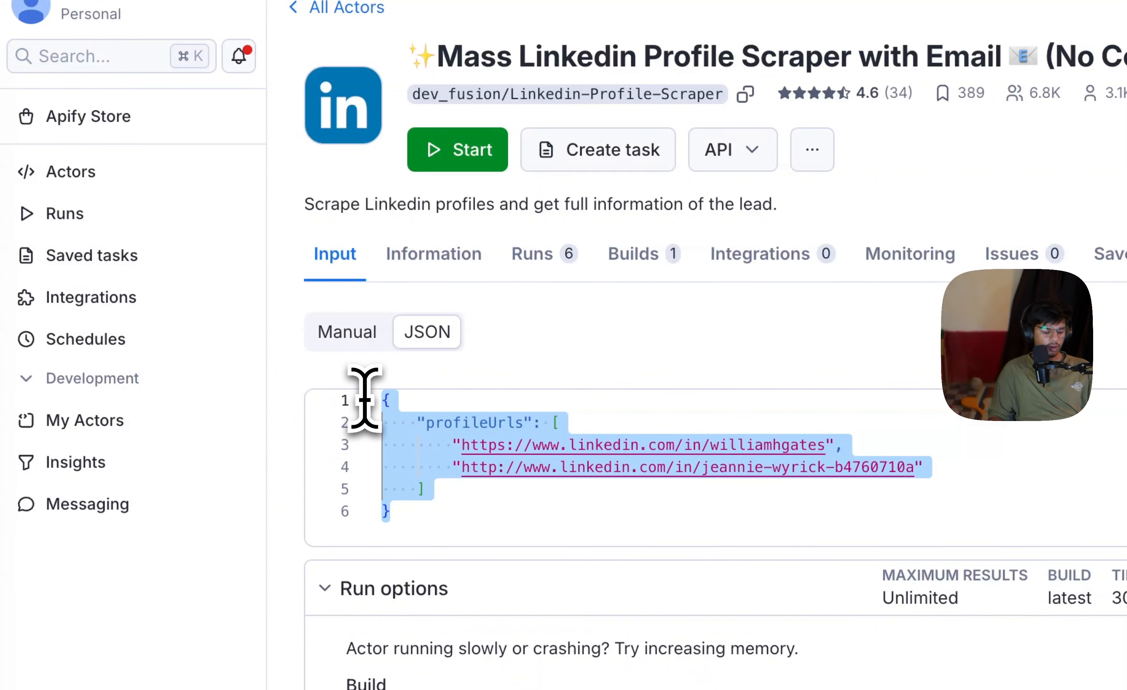
key(super+c)
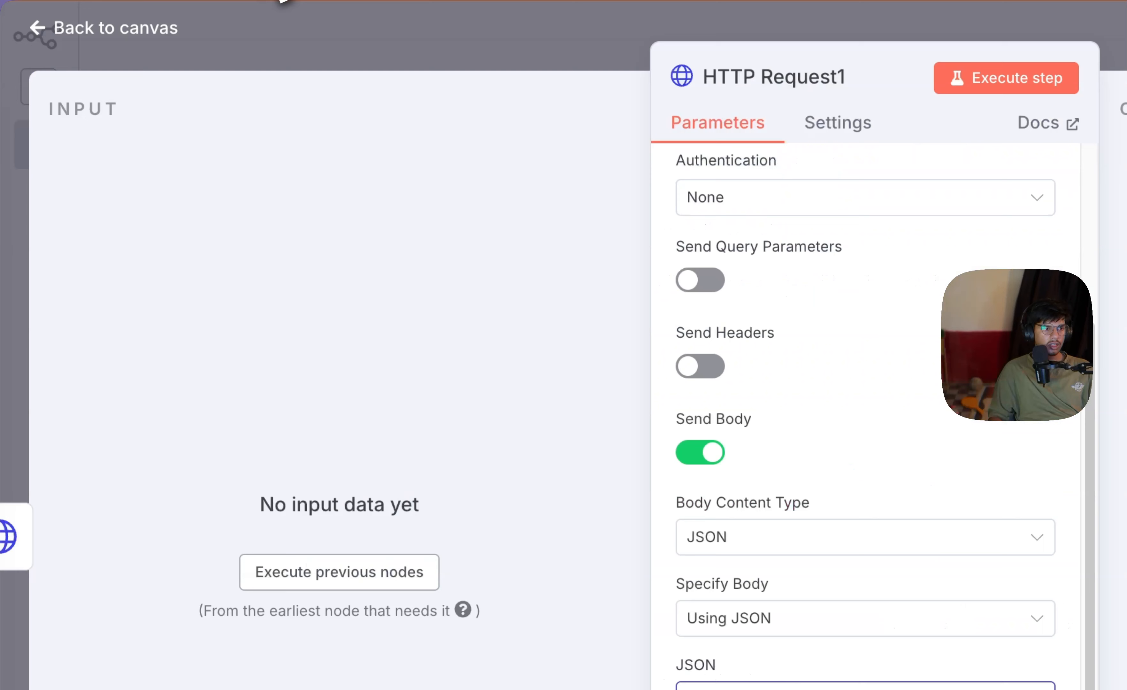
key(super+v)
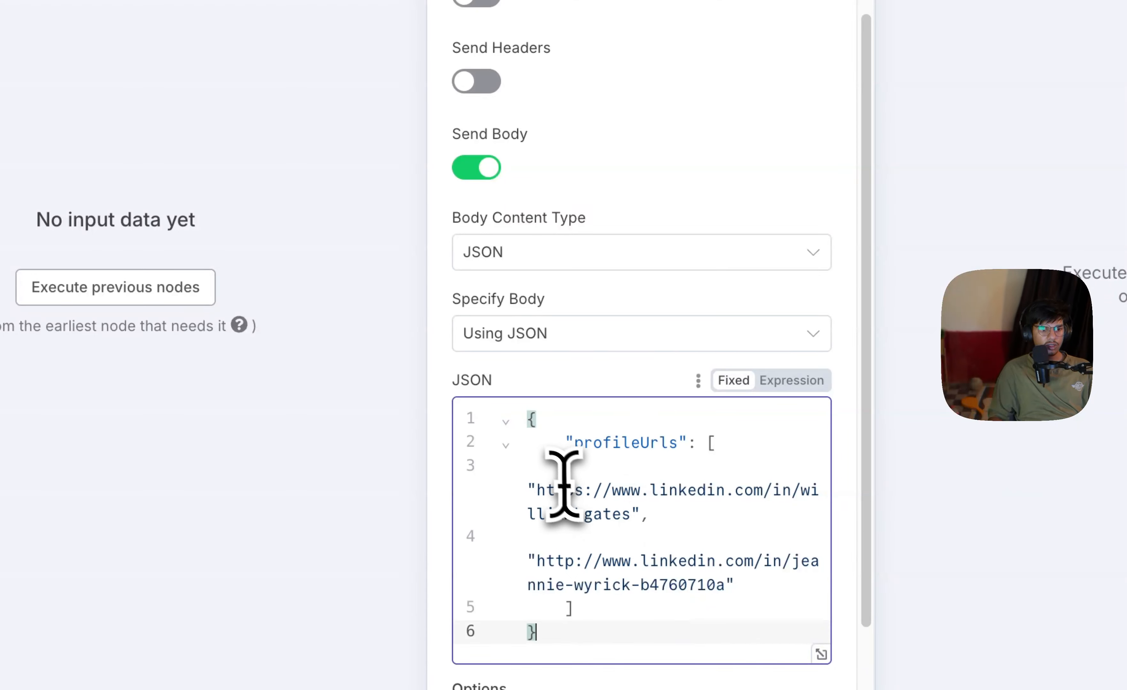
Step: Highlight the first profile URL in the JSON body, and delete the second profile URL line together with the closing bracket
drag(639, 513, 537, 486)
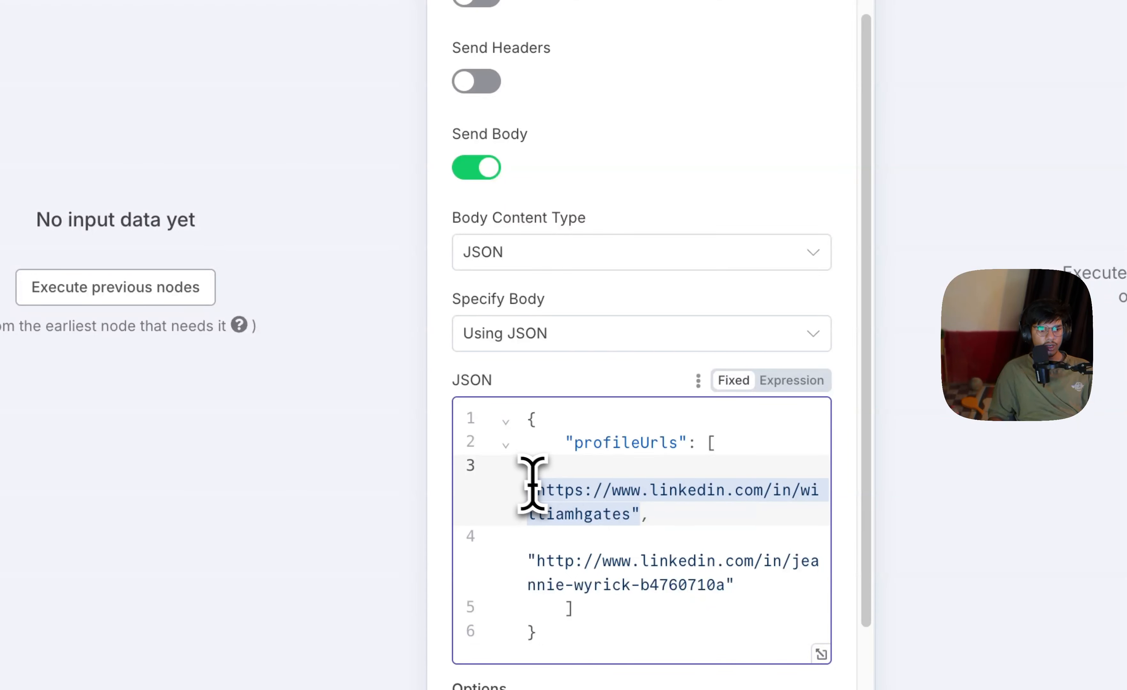
click(619, 610)
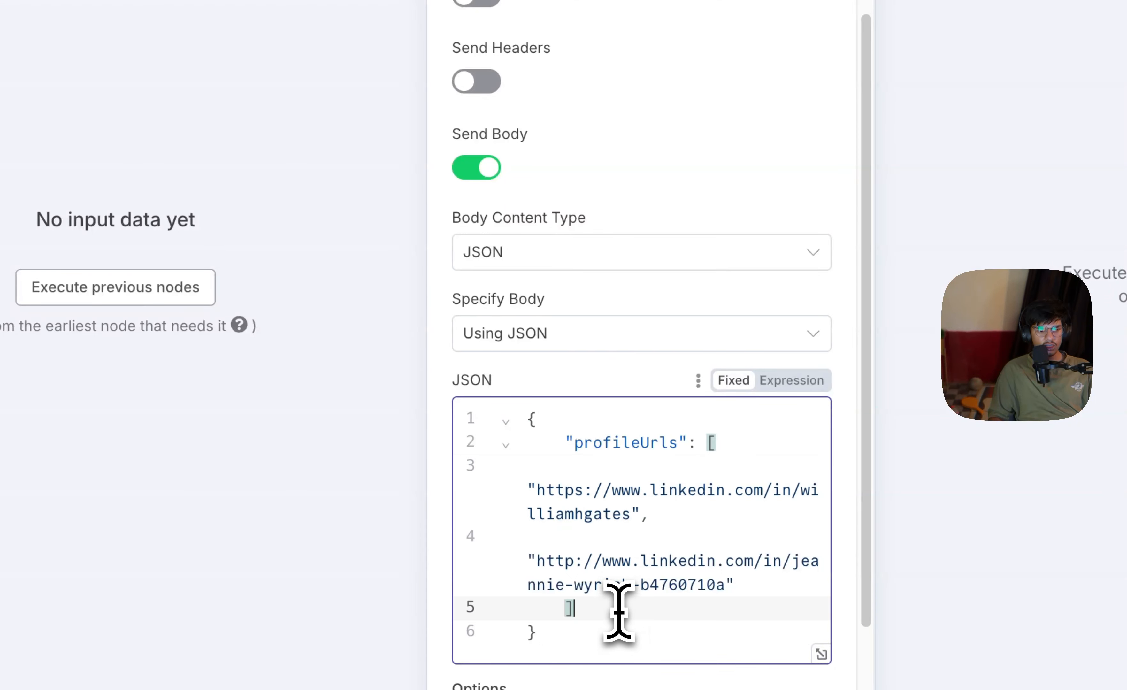
drag(764, 603, 478, 548)
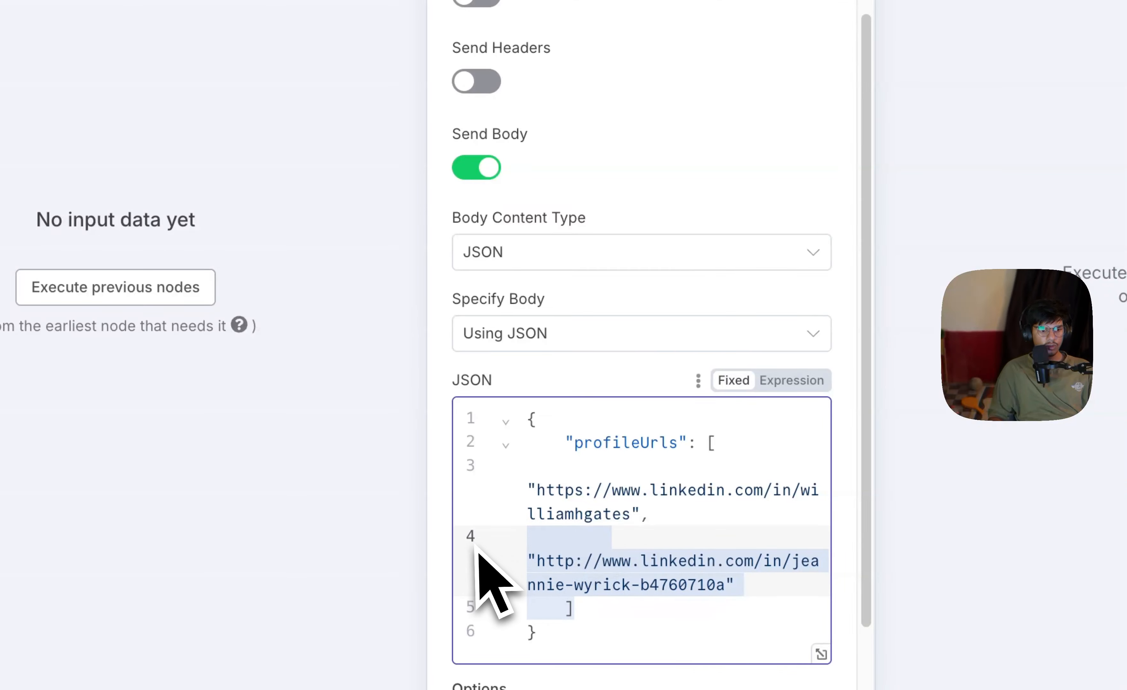
key(BackSpace)
key(BackSpace)
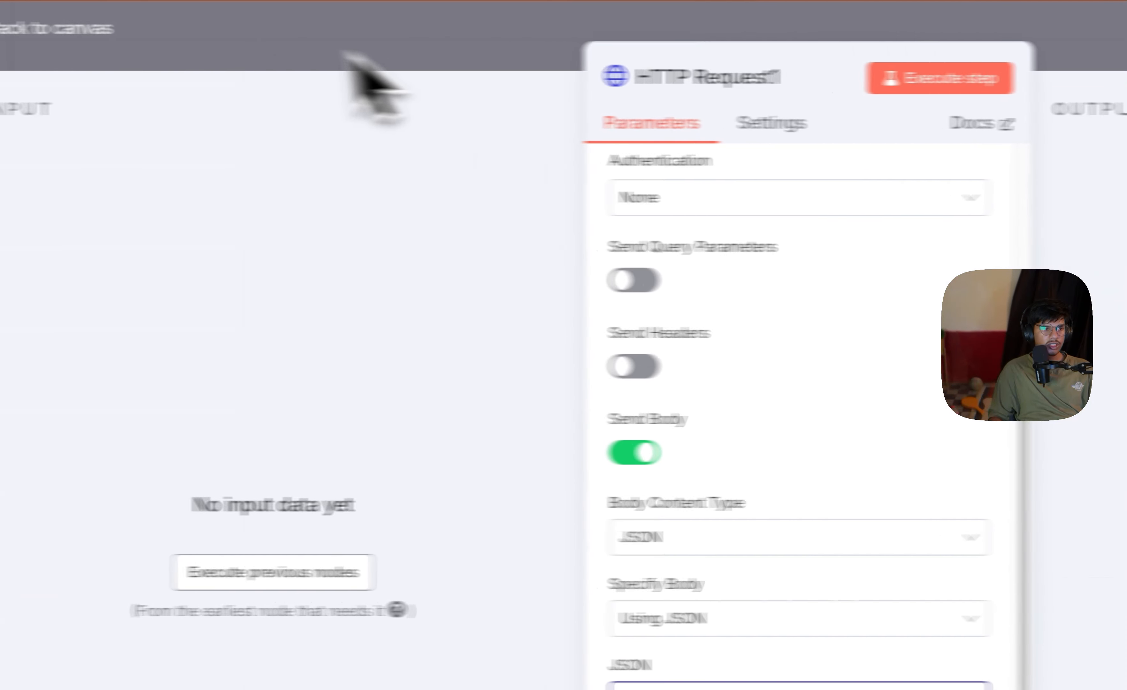
Step: Return to the canvas and delete the newly added HTTP Request node after Merge All fields
click(83, 30)
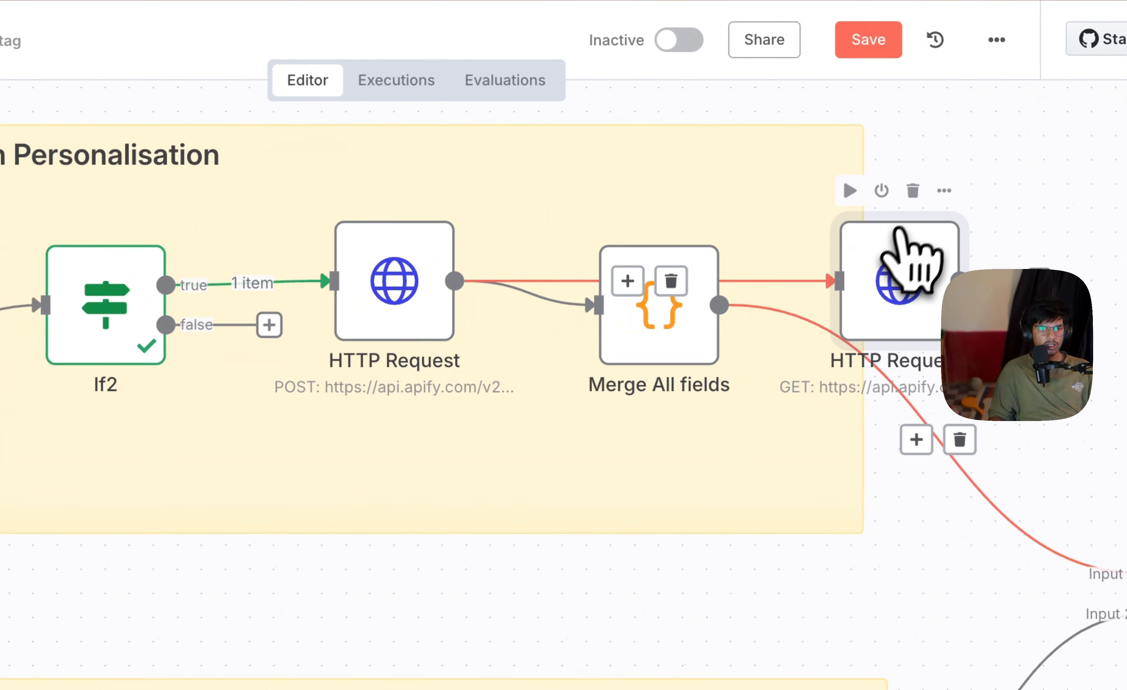
click(912, 190)
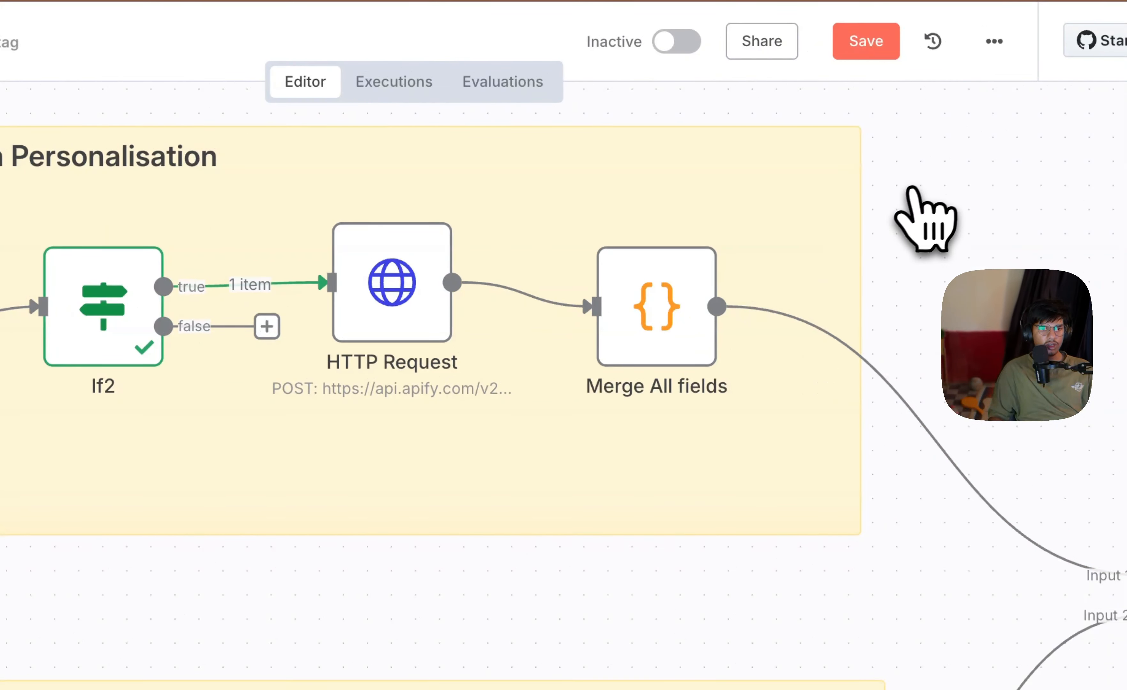
Step: Open the original HTTP Request node and examine its profileUrls JSON body expression and resolved result in the expanded editor
double_click(382, 280)
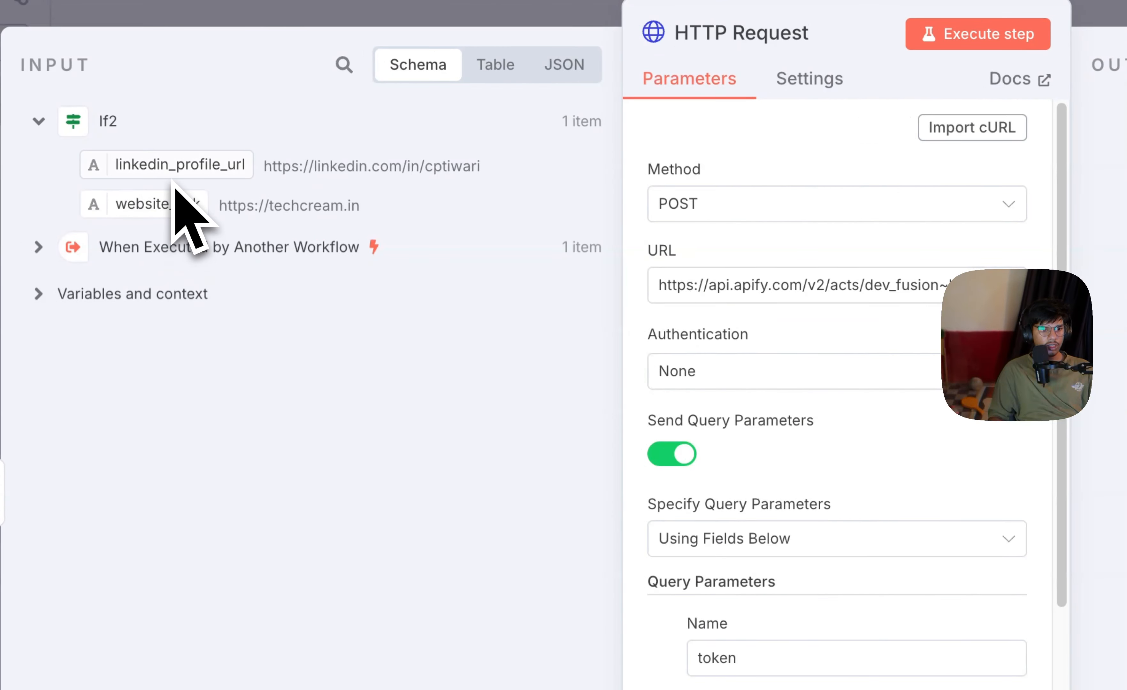
scroll(811, 563, down, 10)
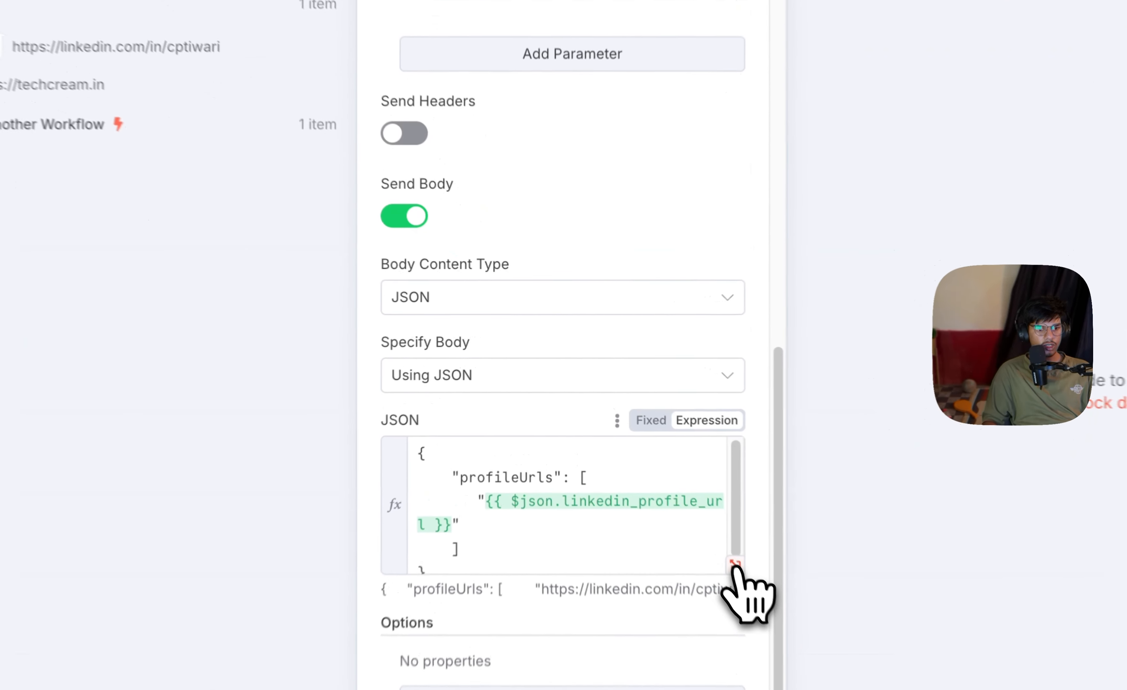
click(673, 483)
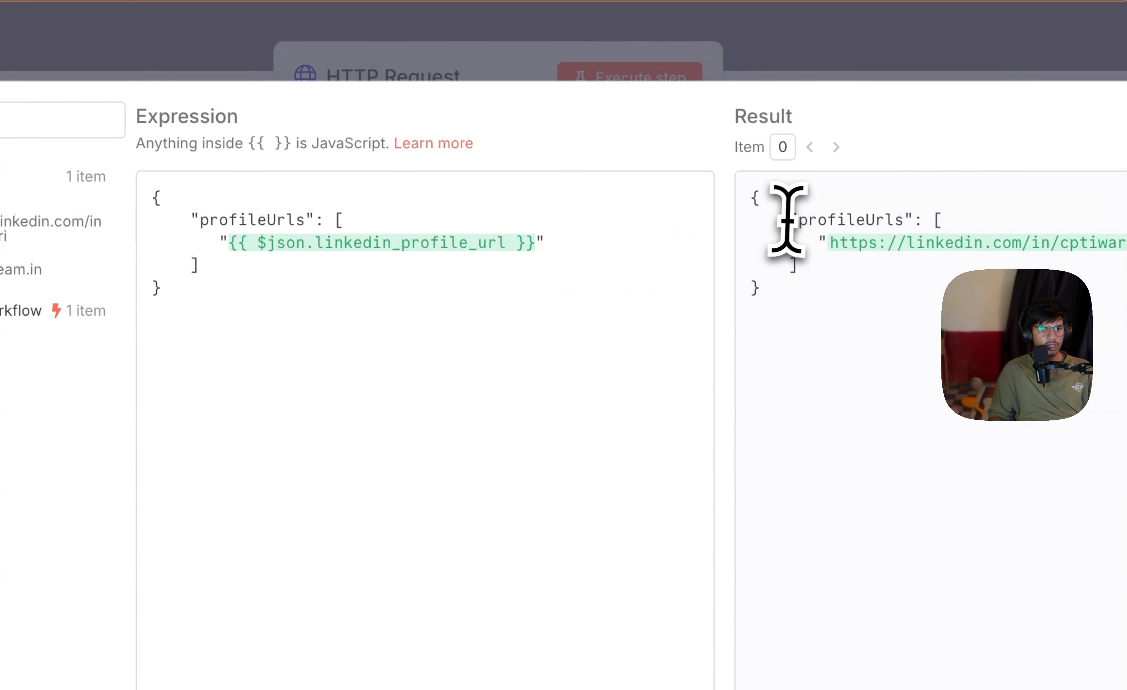
drag(791, 213, 848, 275)
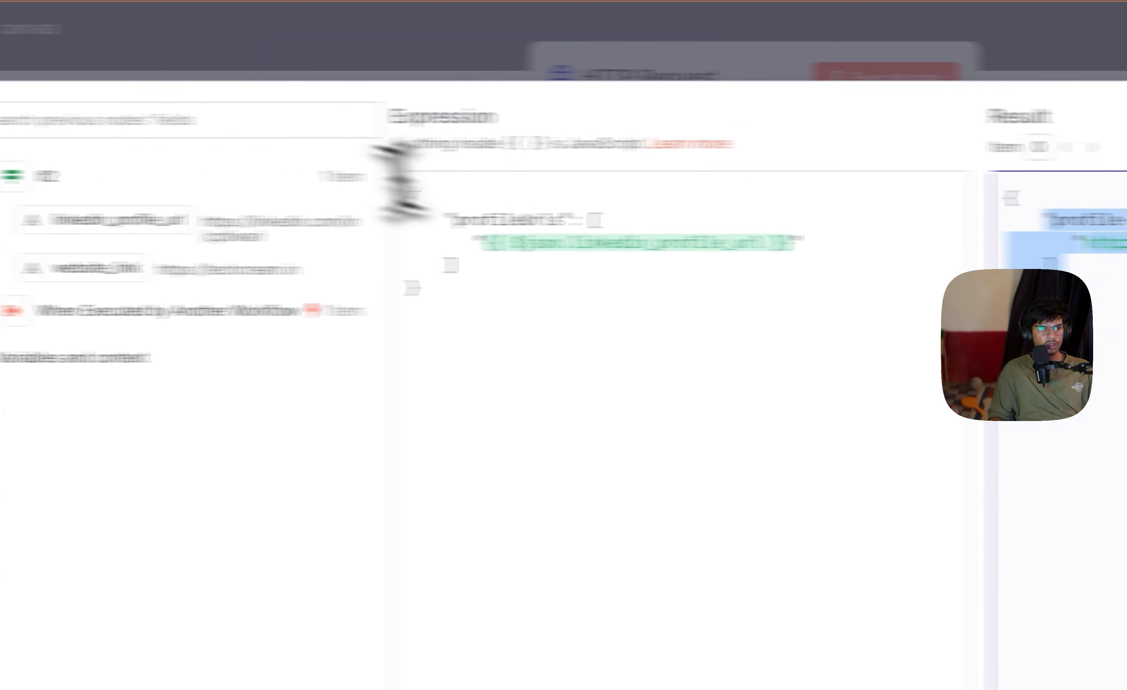
click(161, 42)
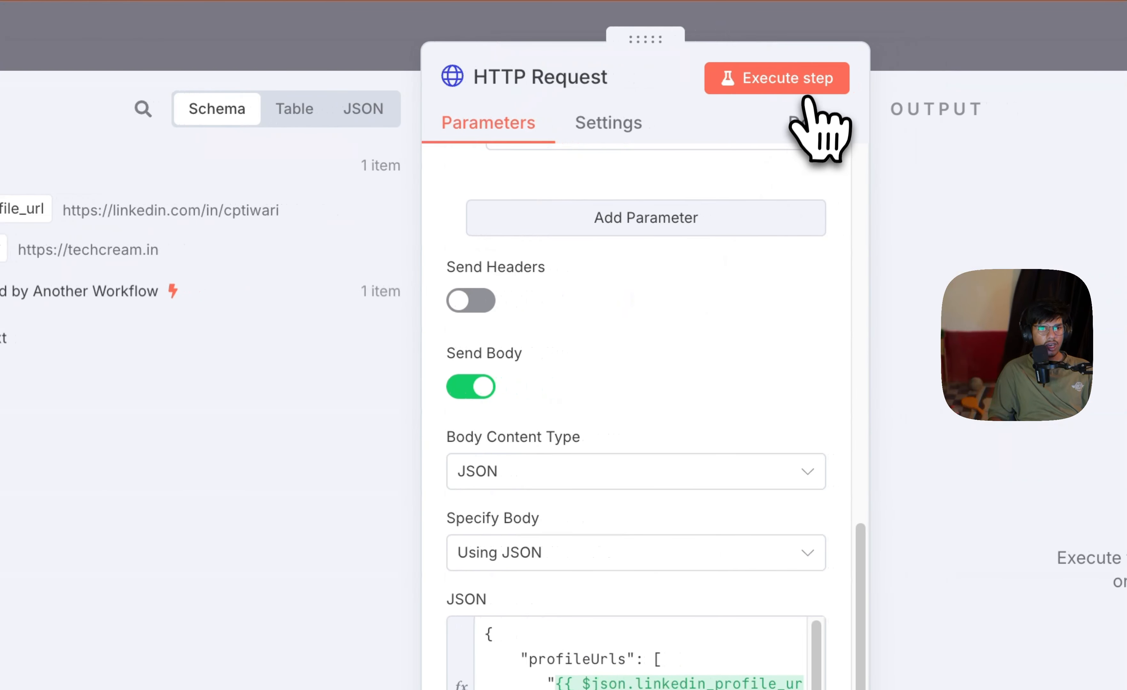
Step: Execute the original HTTP Request node and return to the workflow canvas
click(895, 85)
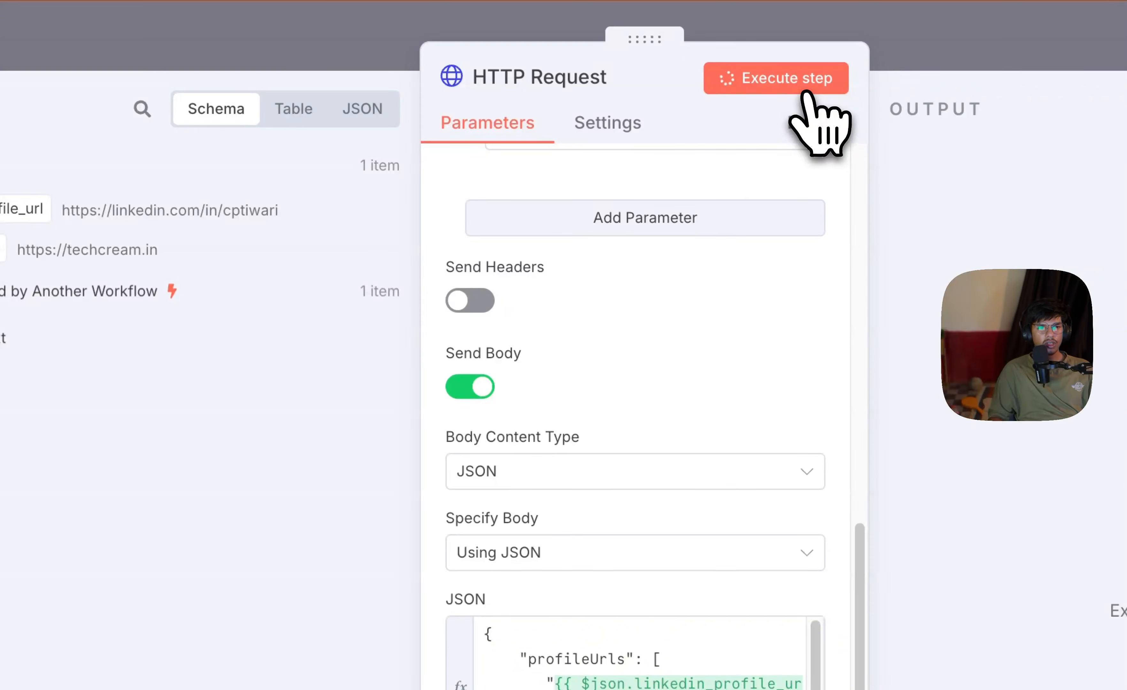
click(160, 35)
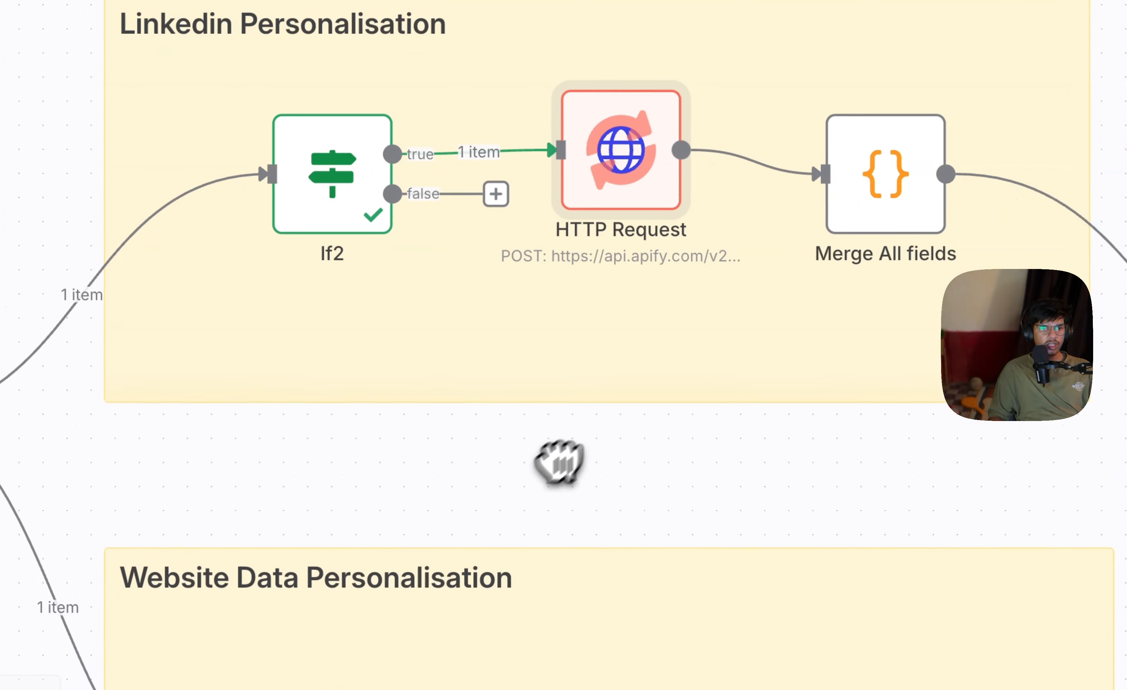
Step: Open the Scrape Web page node, switch to Apify and review the Website Content Crawler actor's title, API endpoints option and JSON input
drag(559, 462, 684, 194)
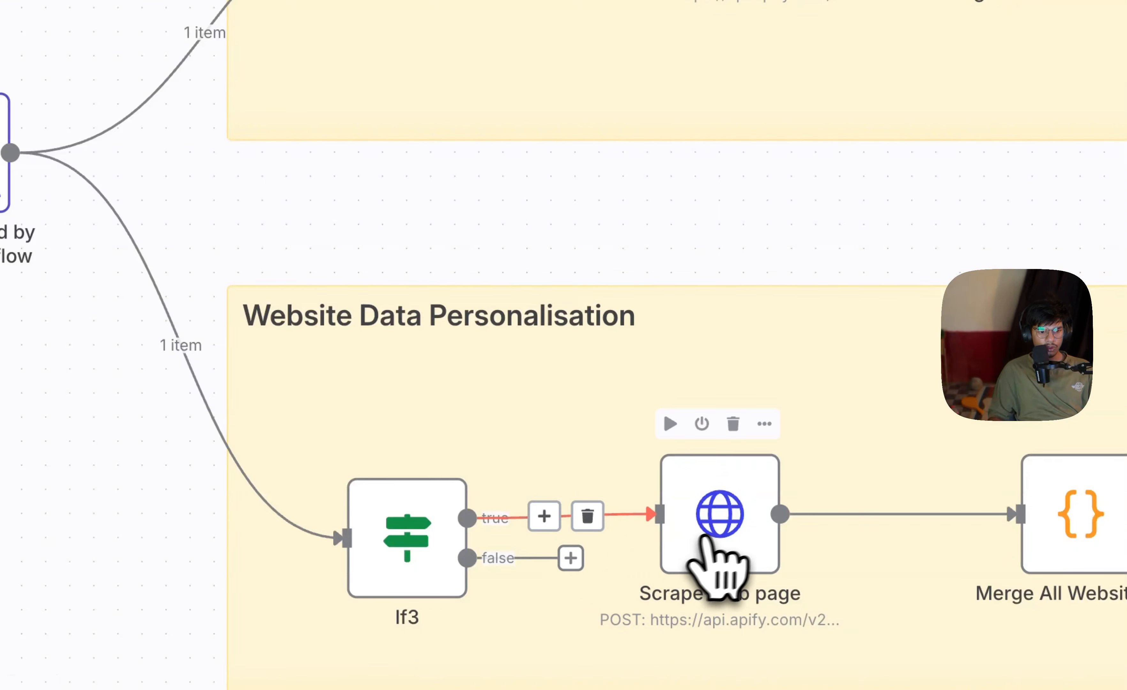
double_click(722, 531)
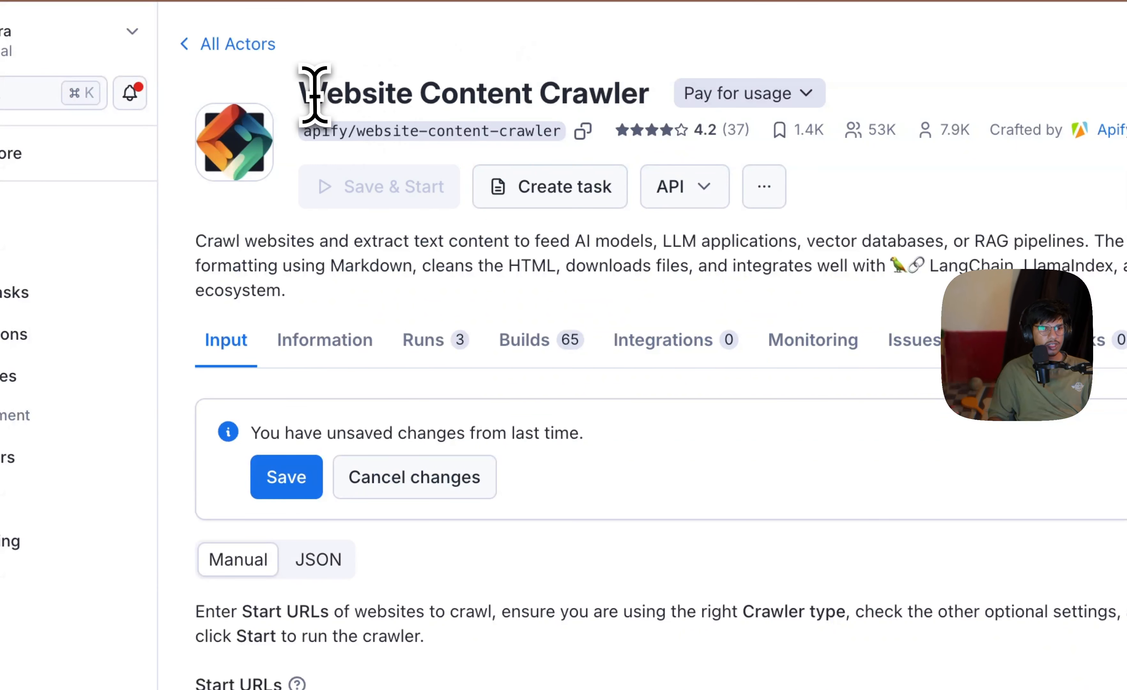
drag(327, 93, 653, 116)
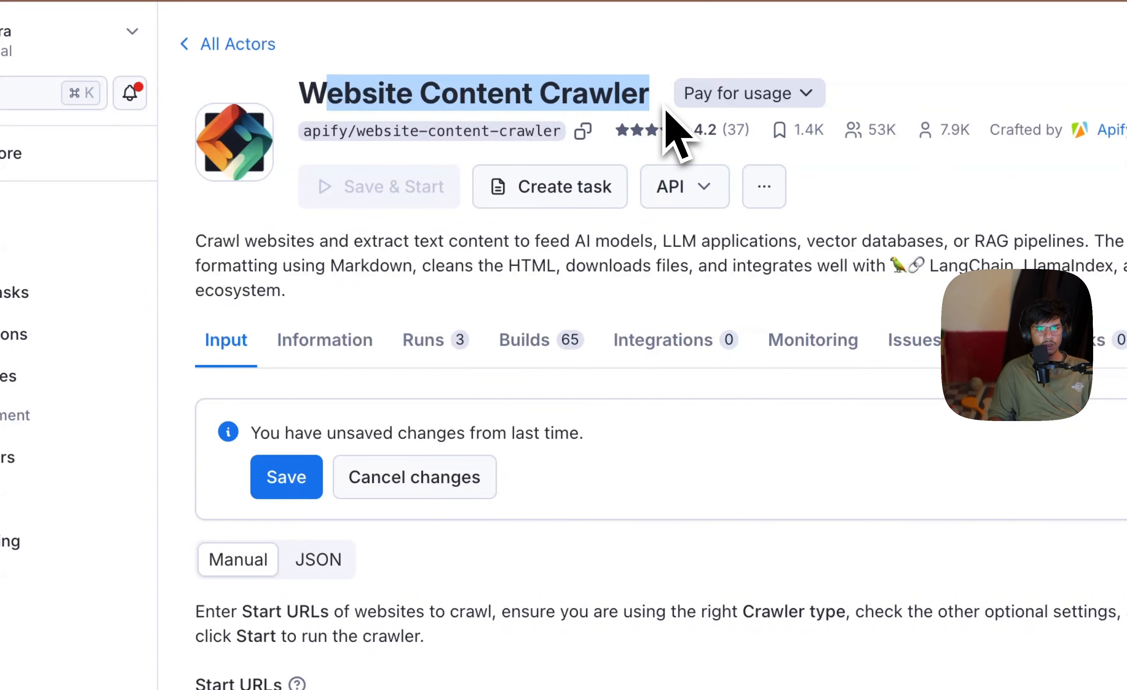
click(684, 216)
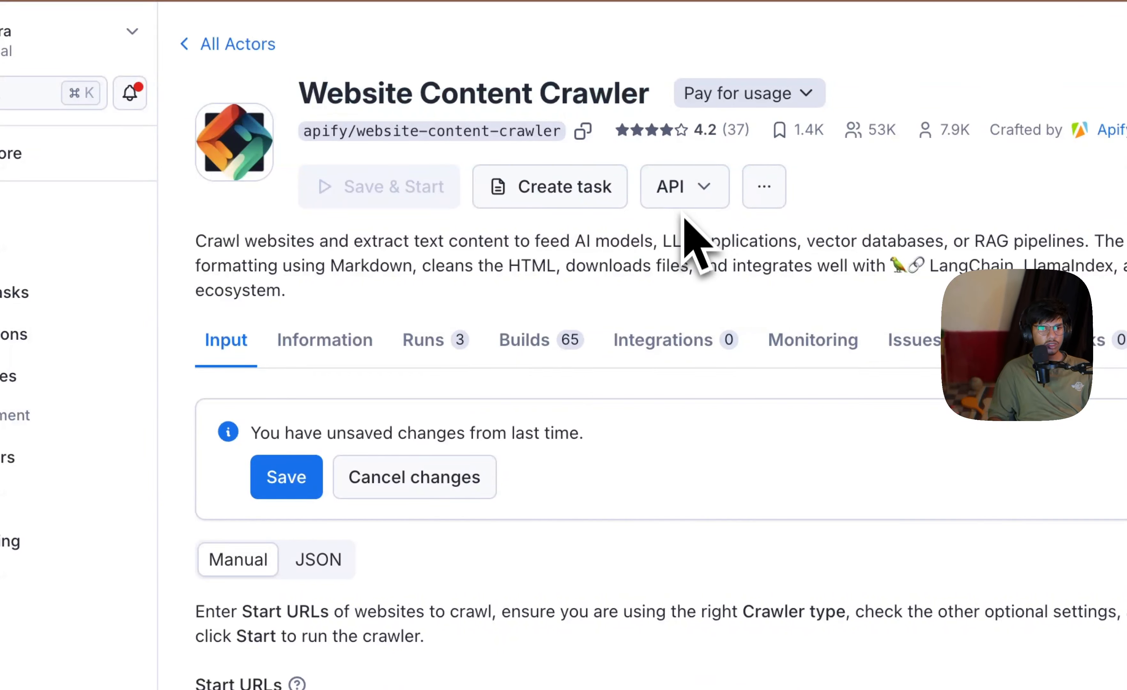
click(683, 188)
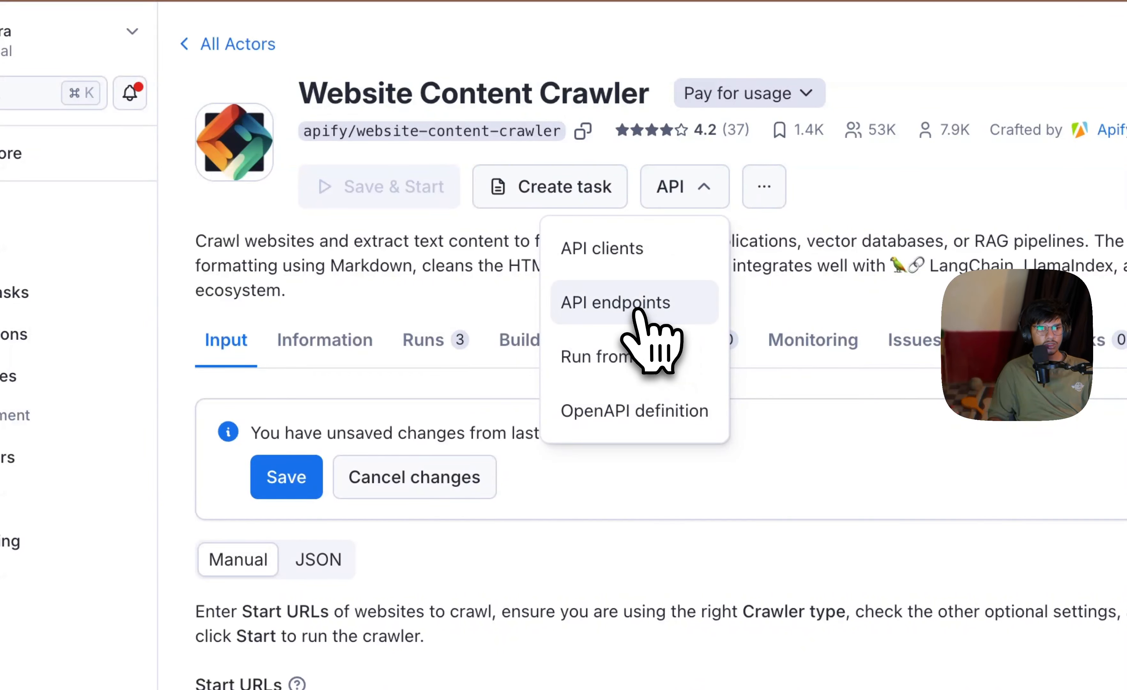
click(318, 559)
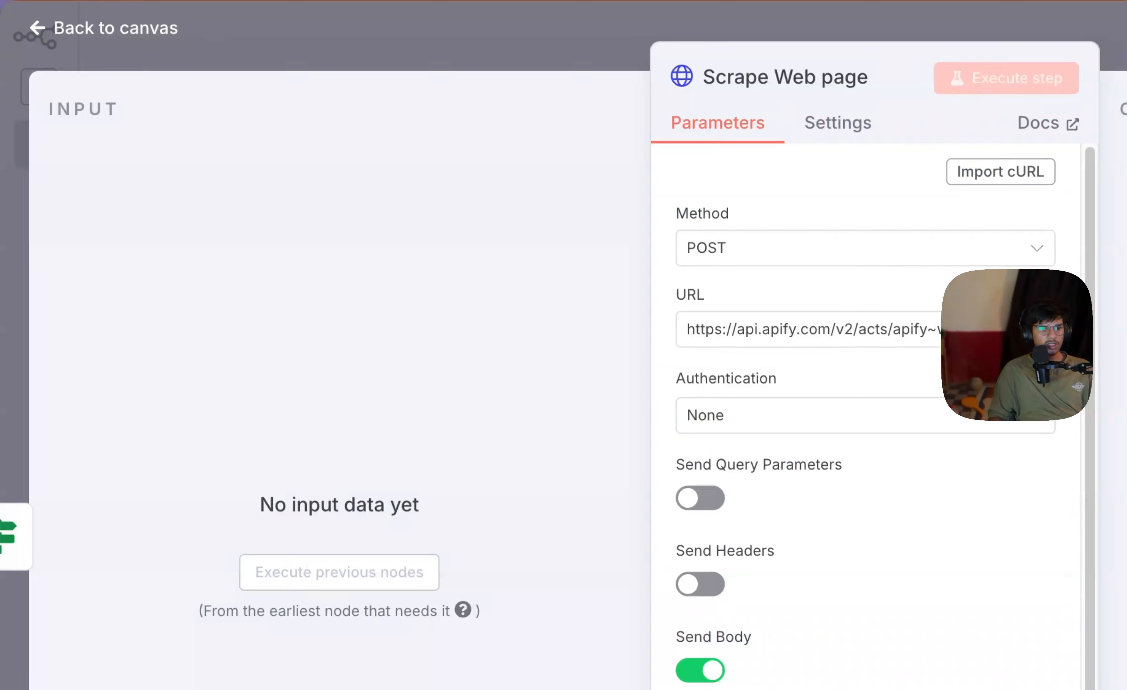
Step: Back in n8n, examine the Scrape Web page node's expanded JSON body, especially the startUrls entry using {{ $json.website_link }}, and close the node
scroll(584, 541, down, 5)
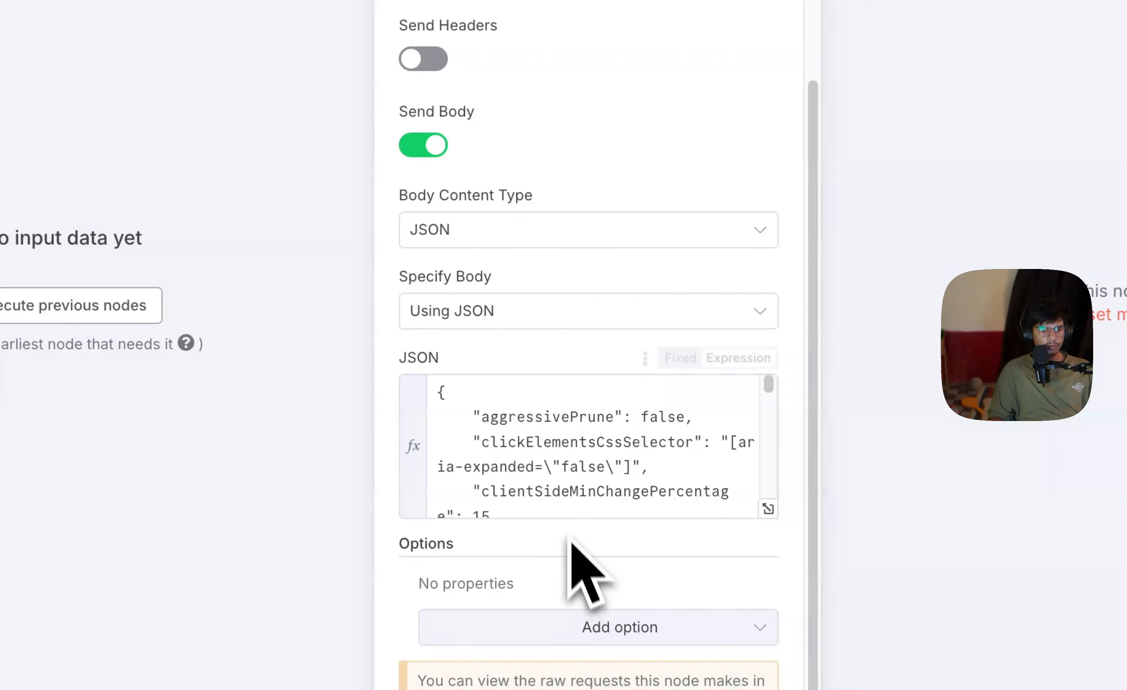
click(768, 509)
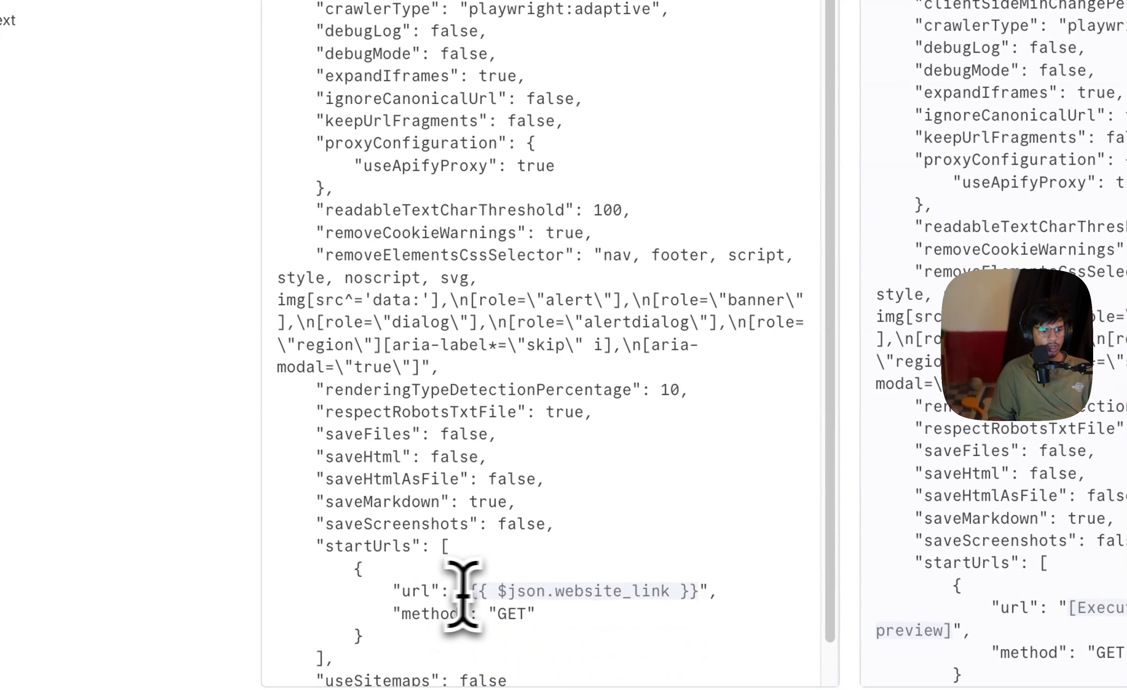
drag(468, 592, 532, 593)
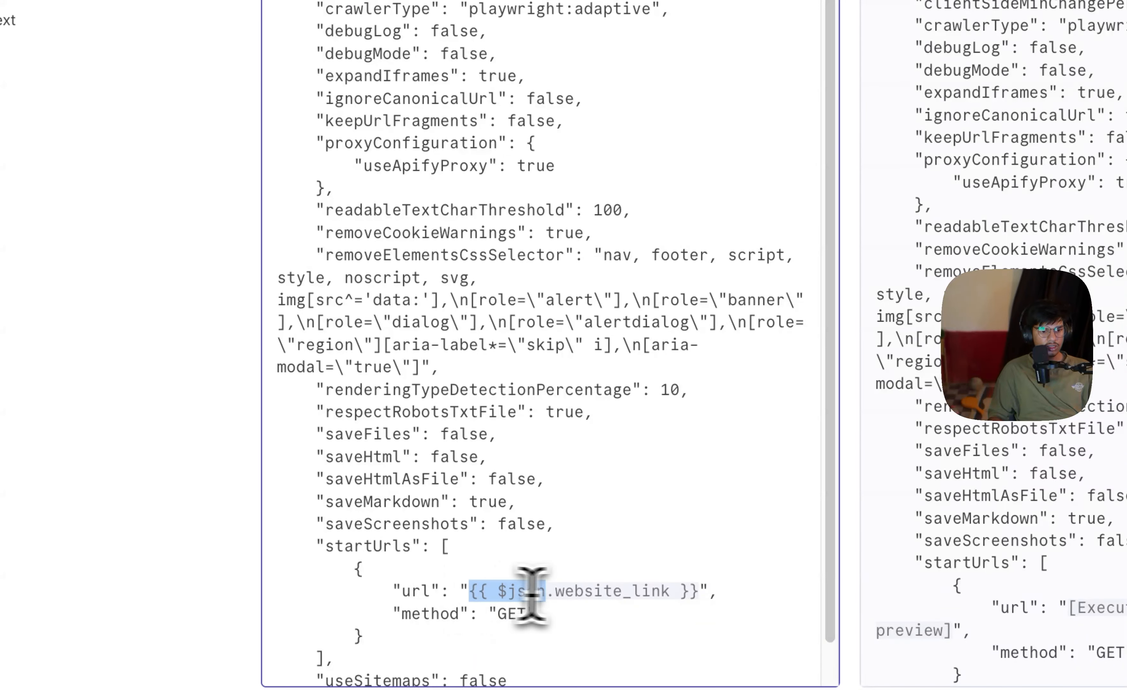
click(709, 598)
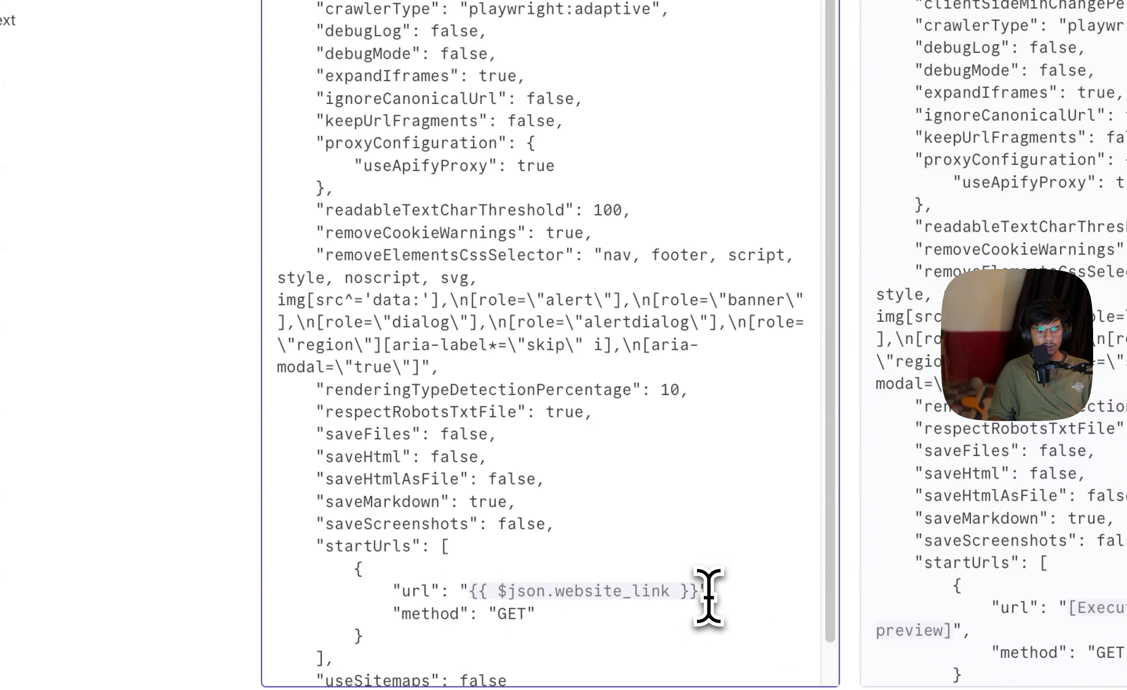
scroll(472, 592, down, 1)
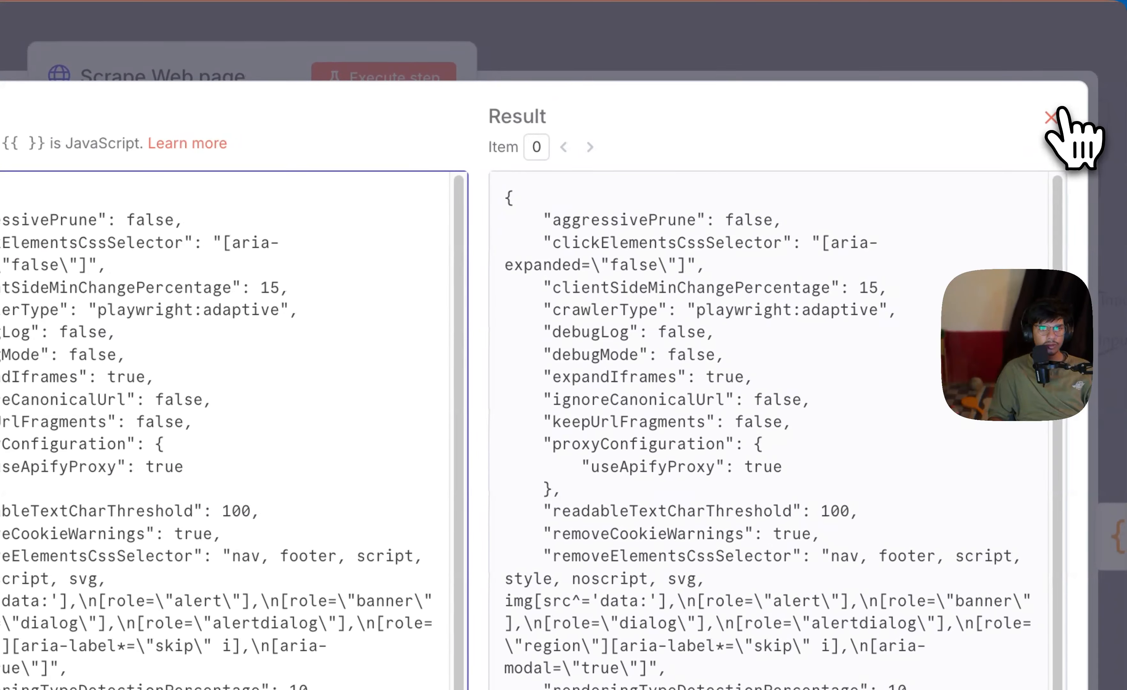
click(1126, 31)
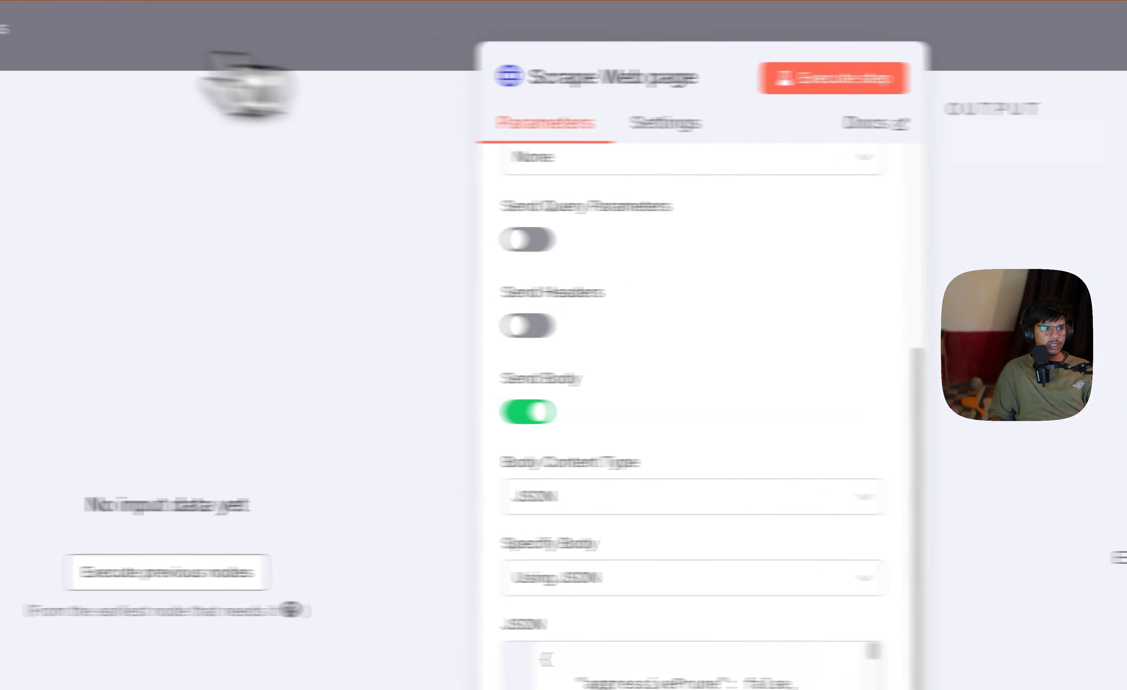
click(106, 38)
scroll(1006, 532, up, 3)
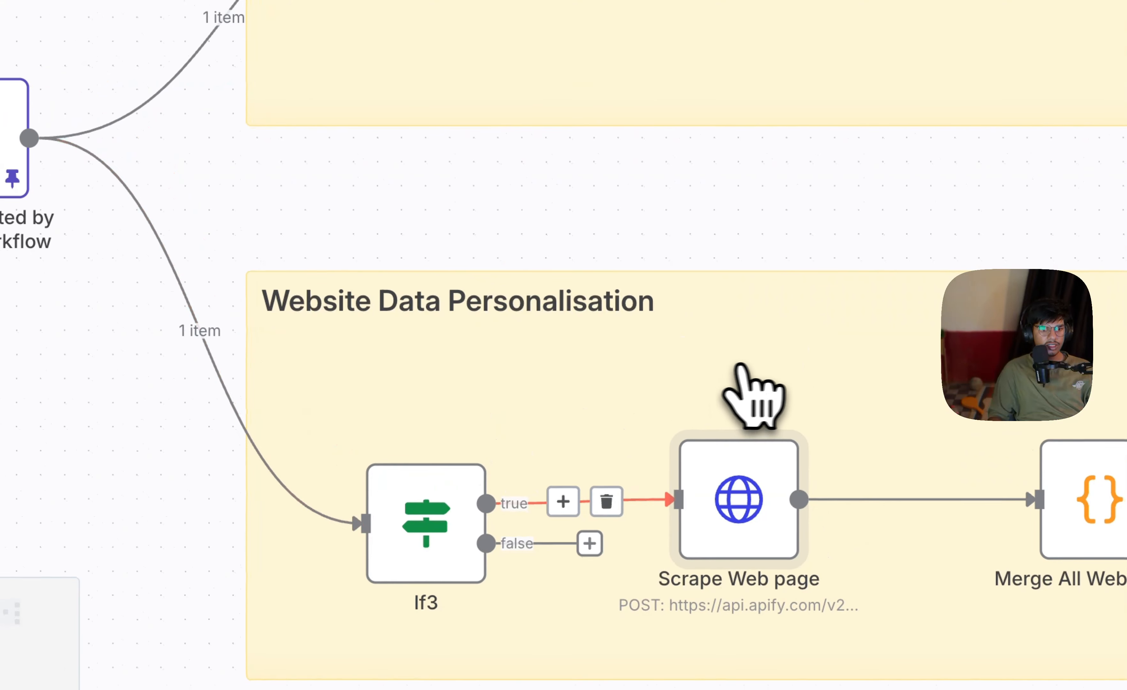
Step: Open the Merge All fields code node and examine its JavaScript that stringifies and joins all input items and returns data
double_click(764, 101)
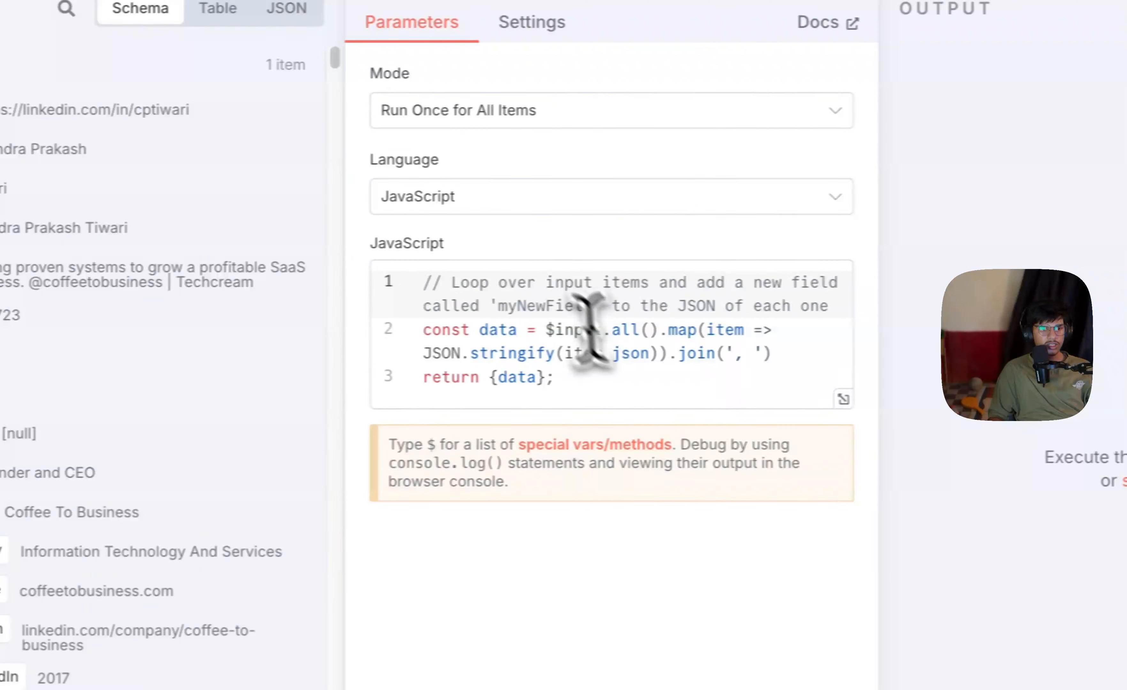
click(560, 376)
drag(595, 379, 430, 326)
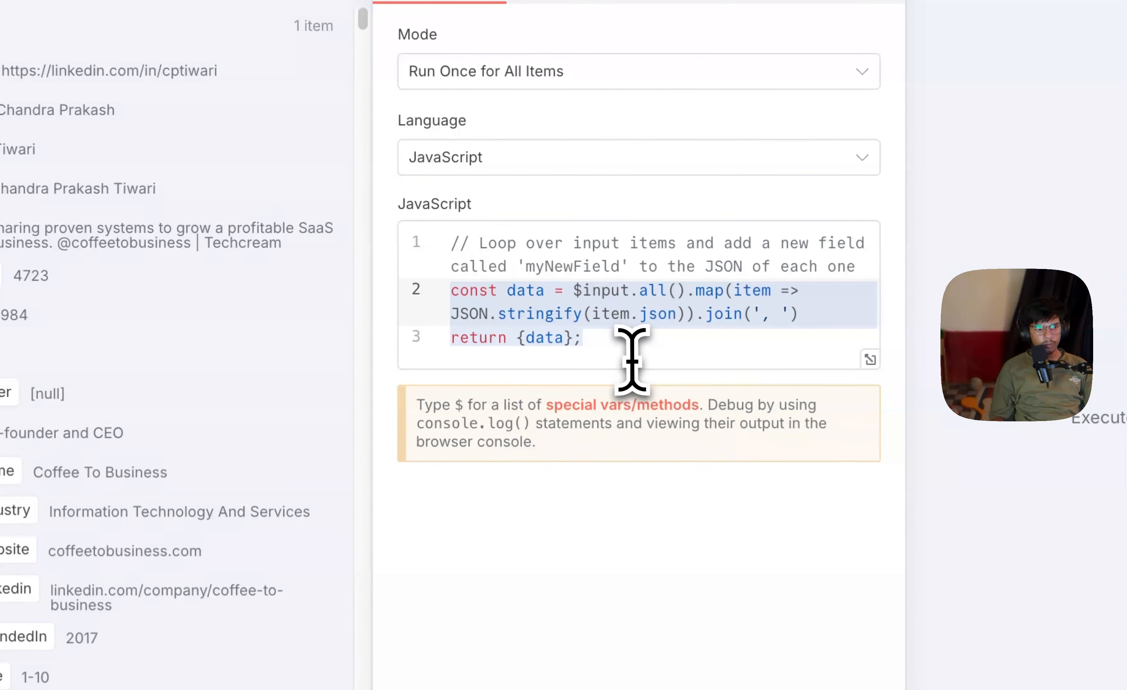
drag(556, 318, 426, 288)
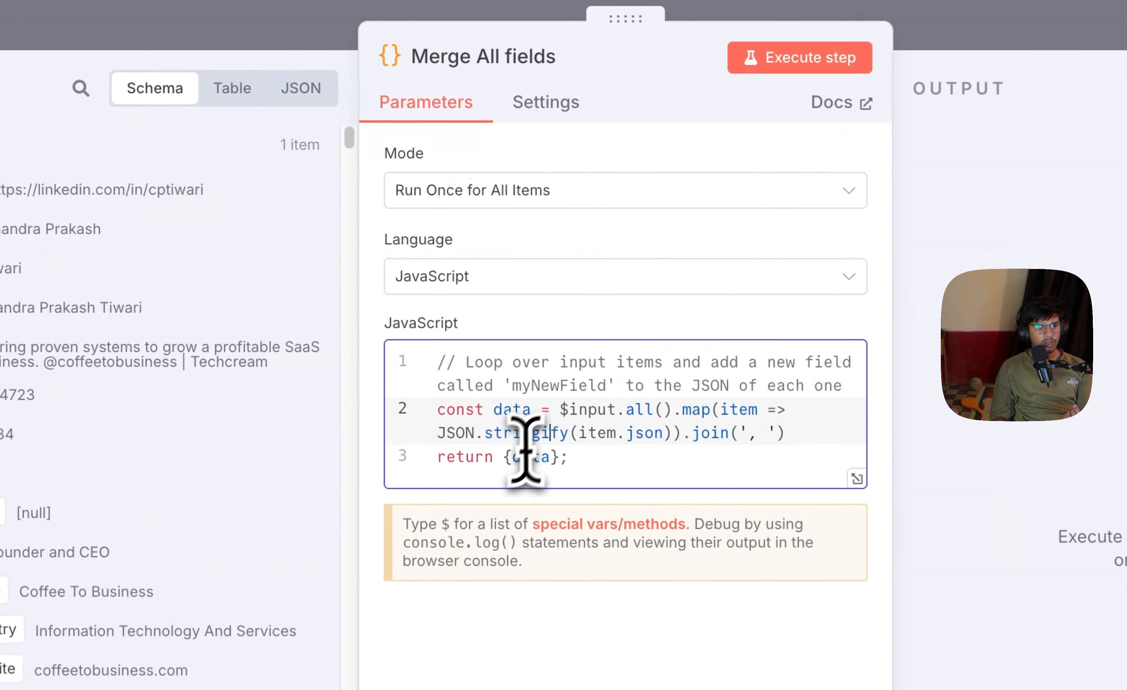
click(492, 308)
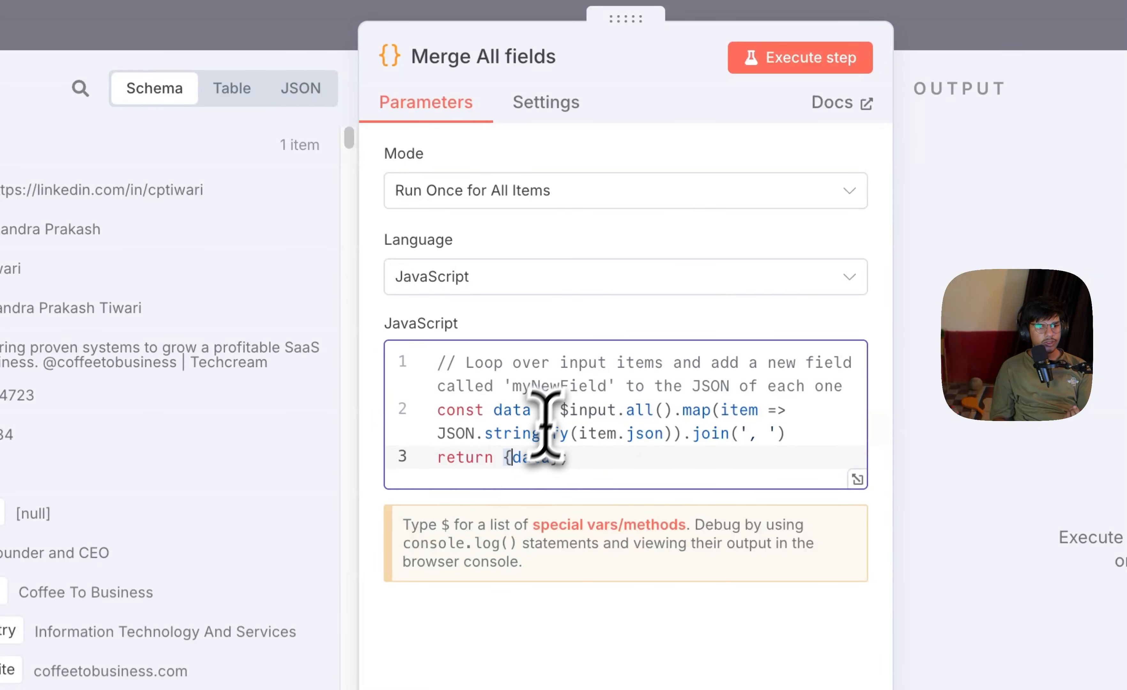
drag(437, 410, 820, 430)
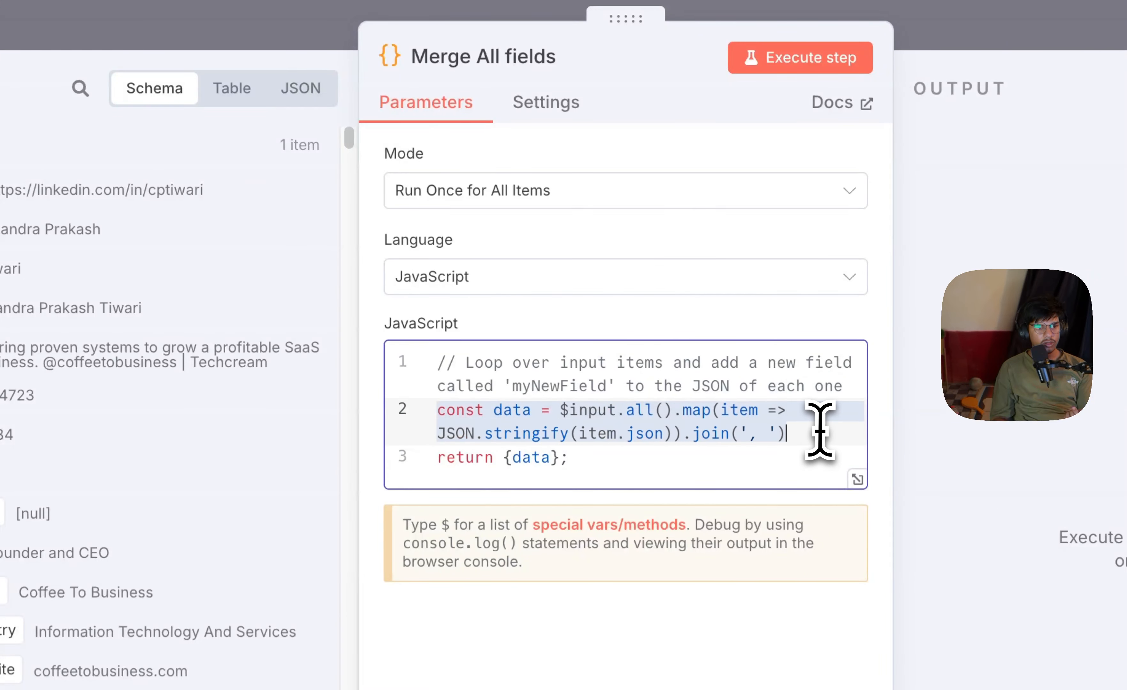
click(821, 431)
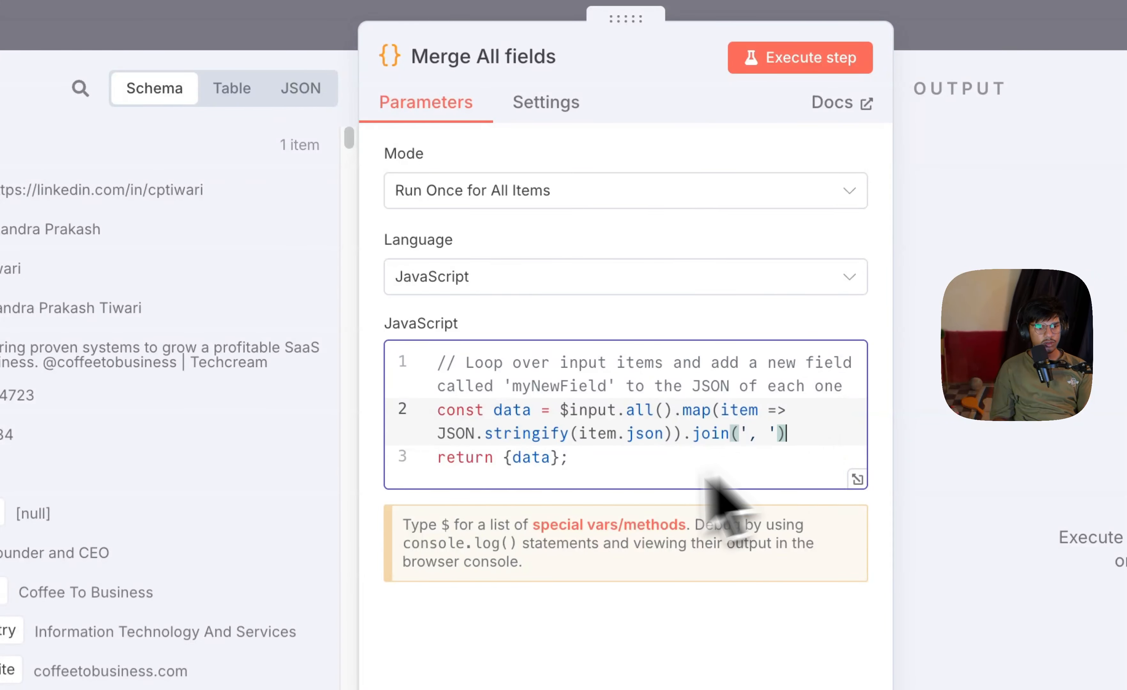
double_click(527, 457)
Step: Execute the Merge All fields node, review its combined JSON output, and return to the canvas
click(779, 69)
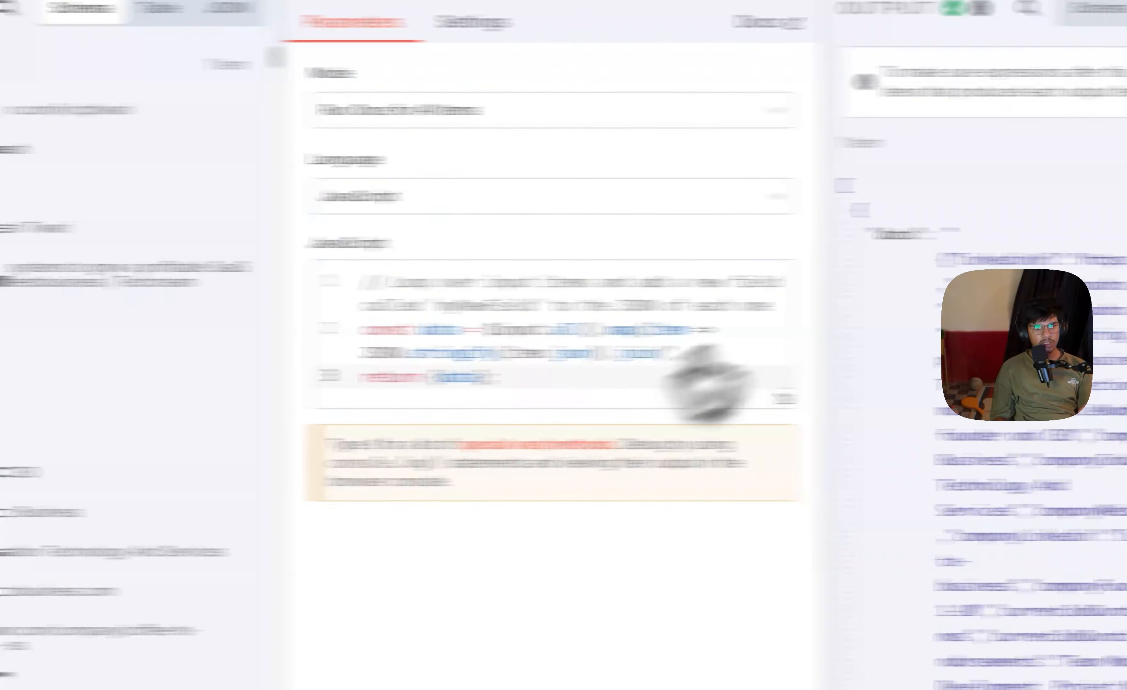
scroll(1020, 253, down, 15)
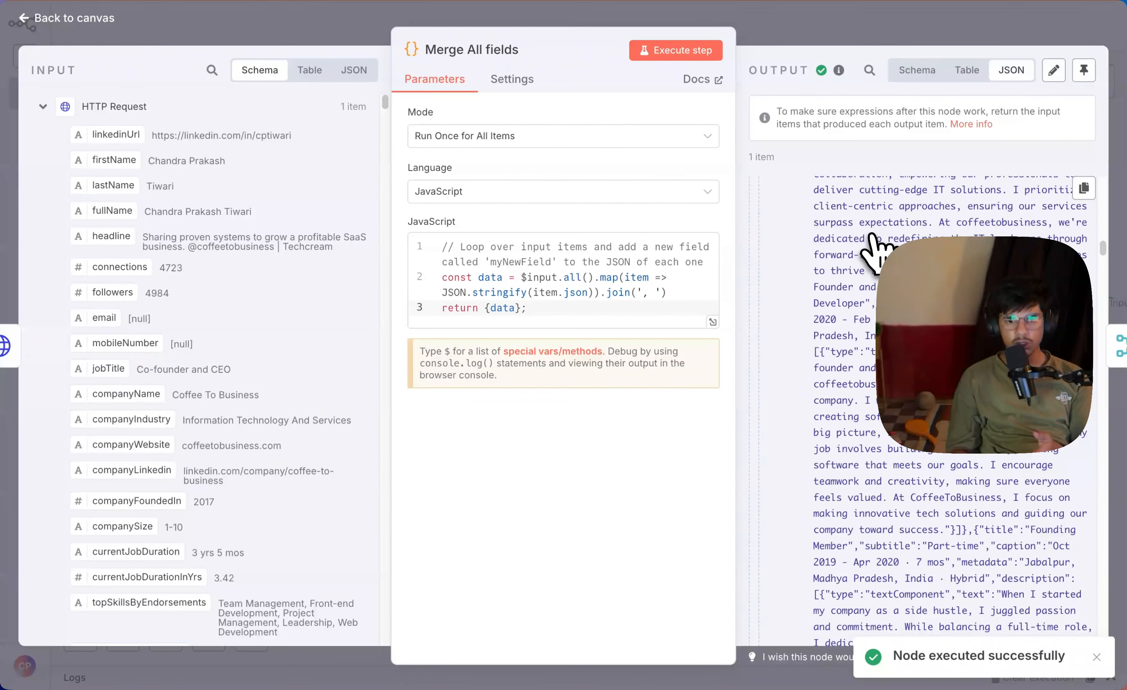
scroll(872, 235, down, 15)
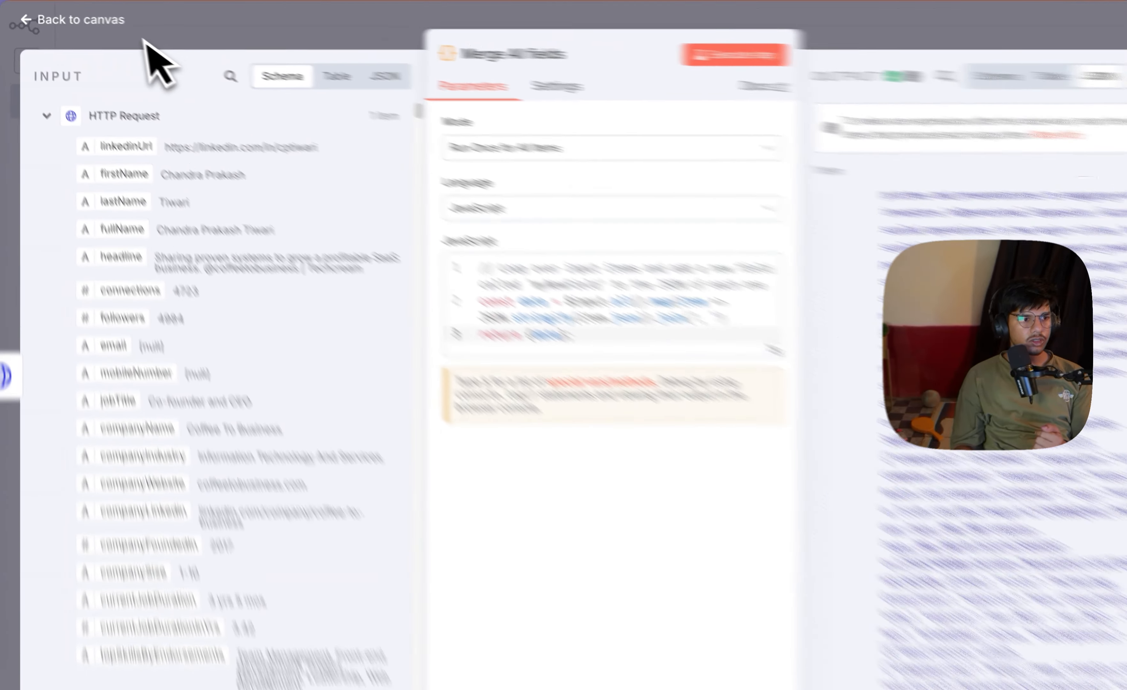
click(96, 21)
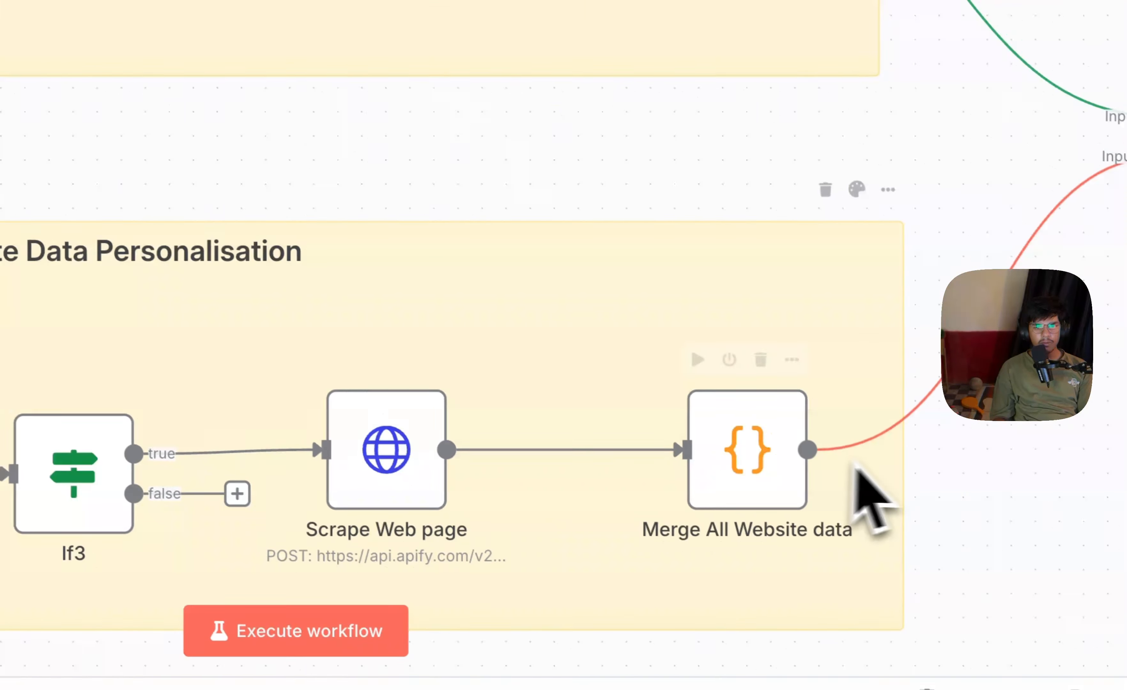
Step: Examine the Merge node's mode and number of inputs, and briefly open the Generate Ice Breaker node before returning to the canvas
drag(1006, 471, 103, 481)
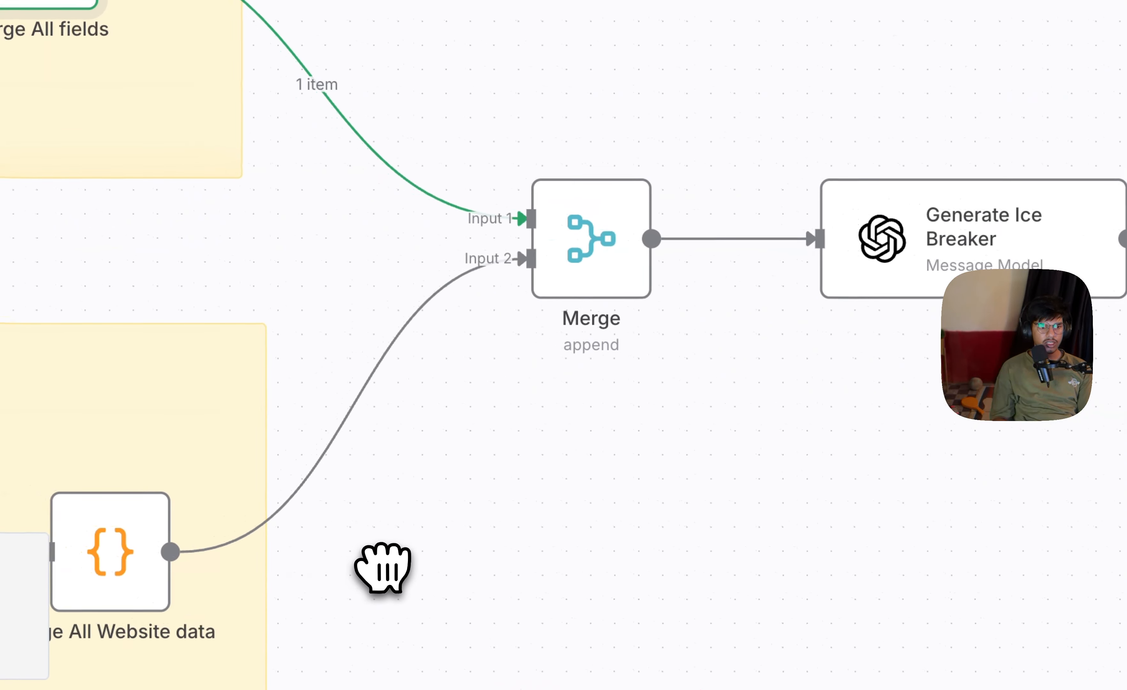
double_click(514, 224)
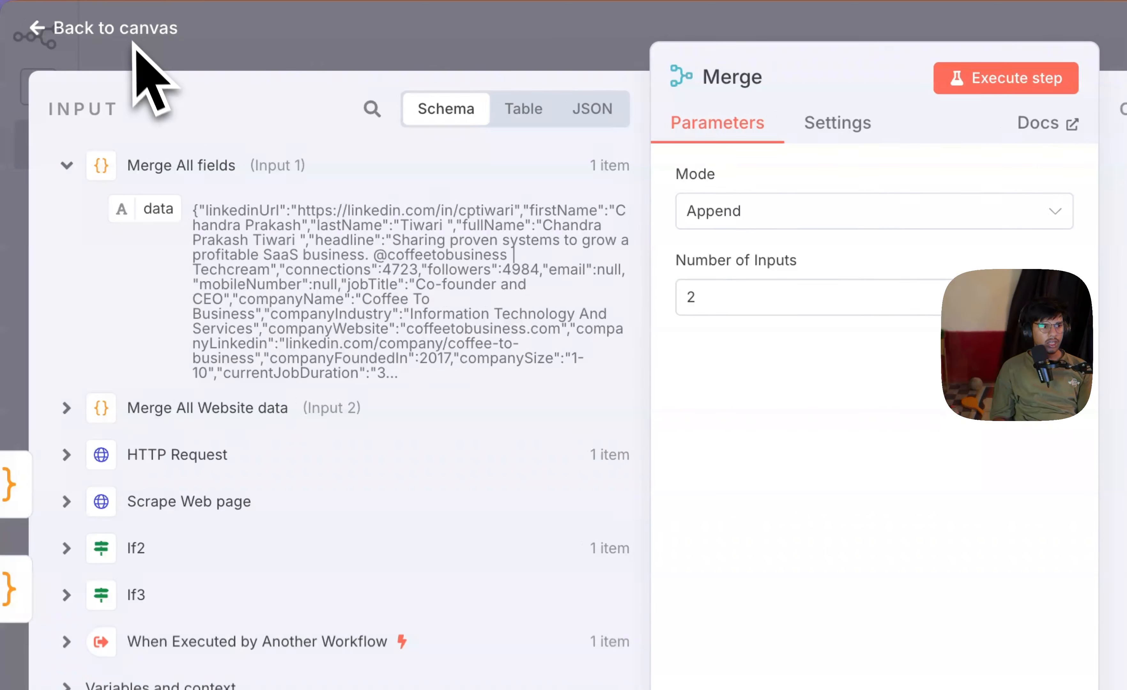
click(133, 32)
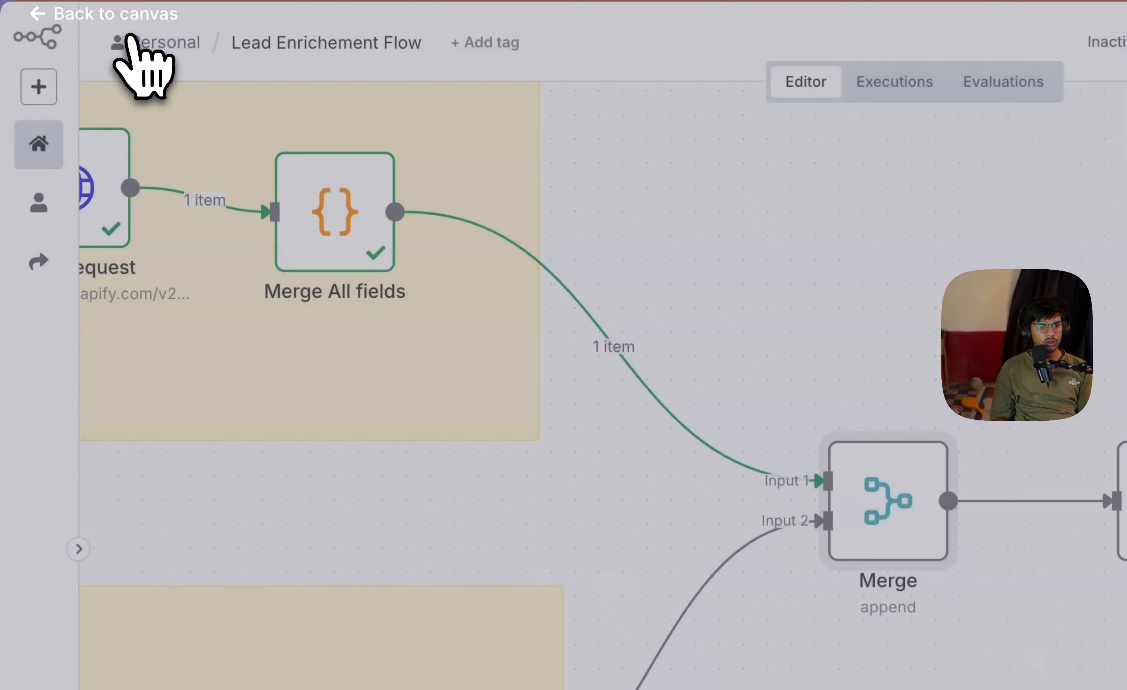
double_click(865, 442)
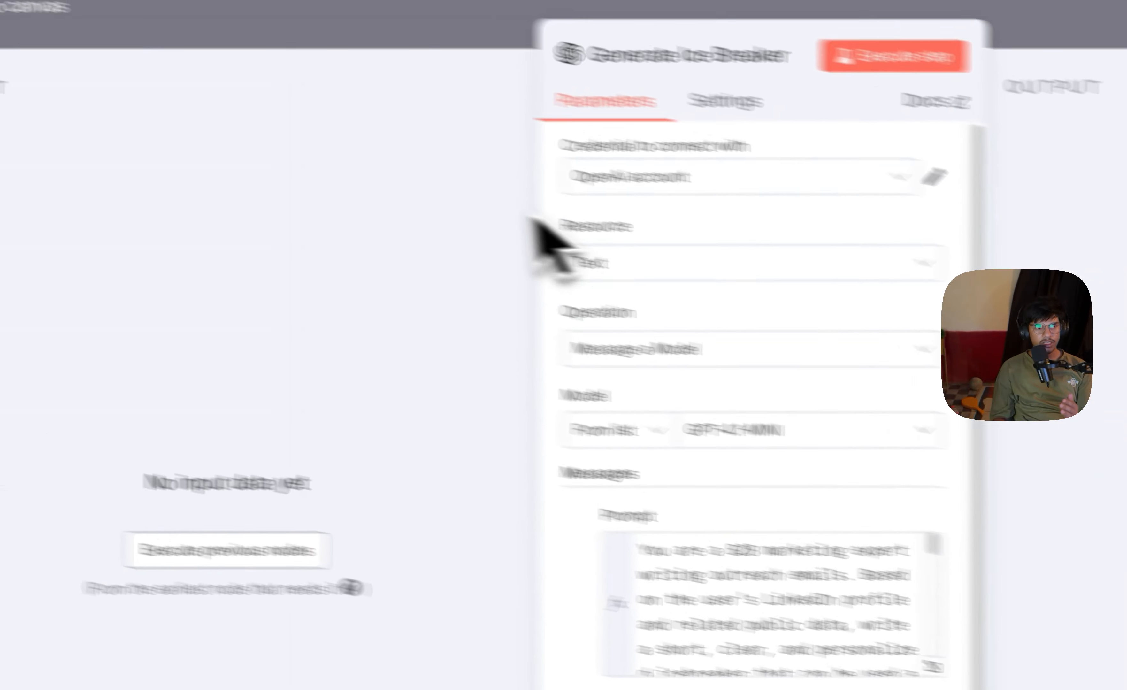
click(127, 35)
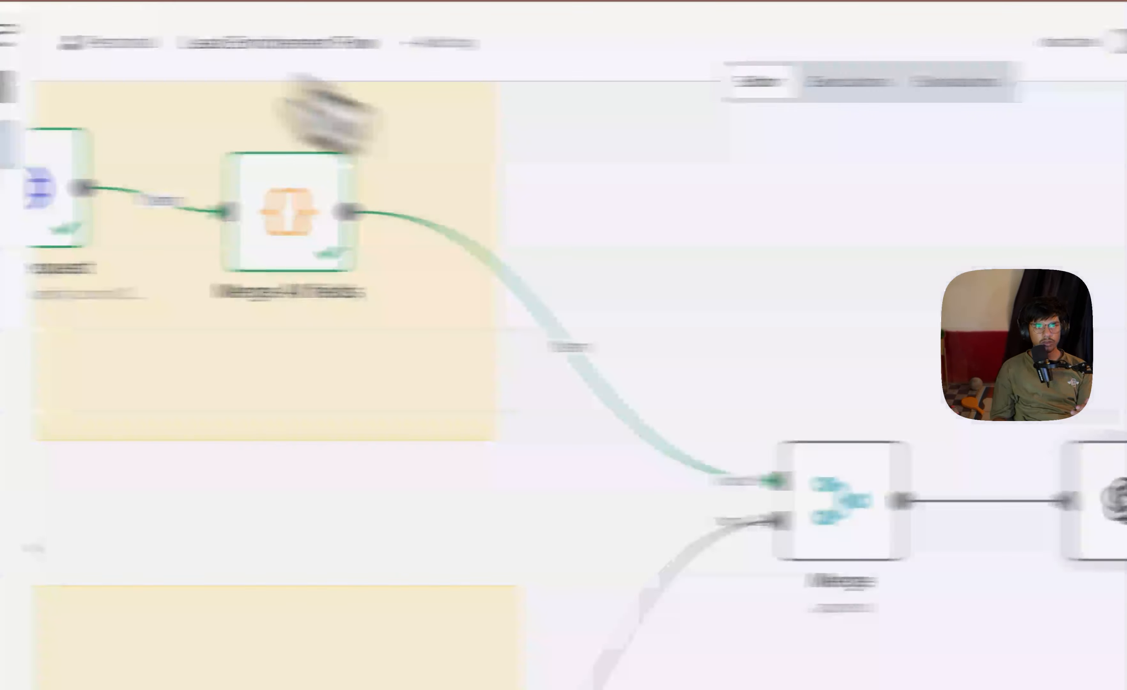
Step: Add an OpenAI node with the Message a model action after Generate Ice Breaker
click(1083, 134)
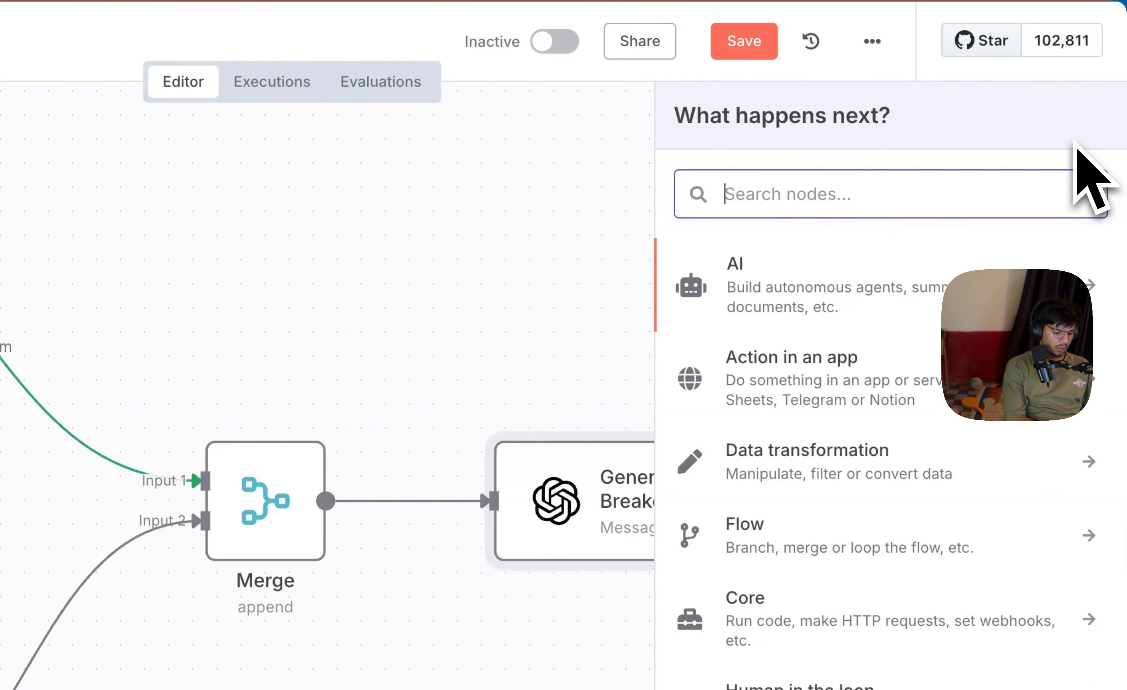
text(open)
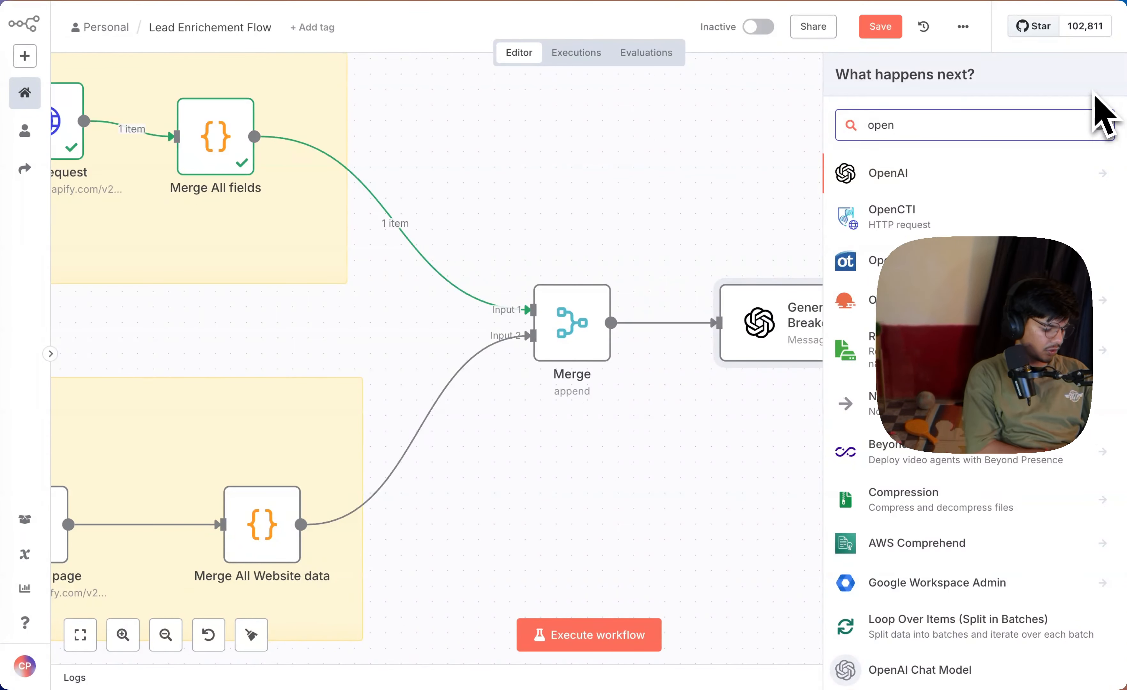
click(1048, 173)
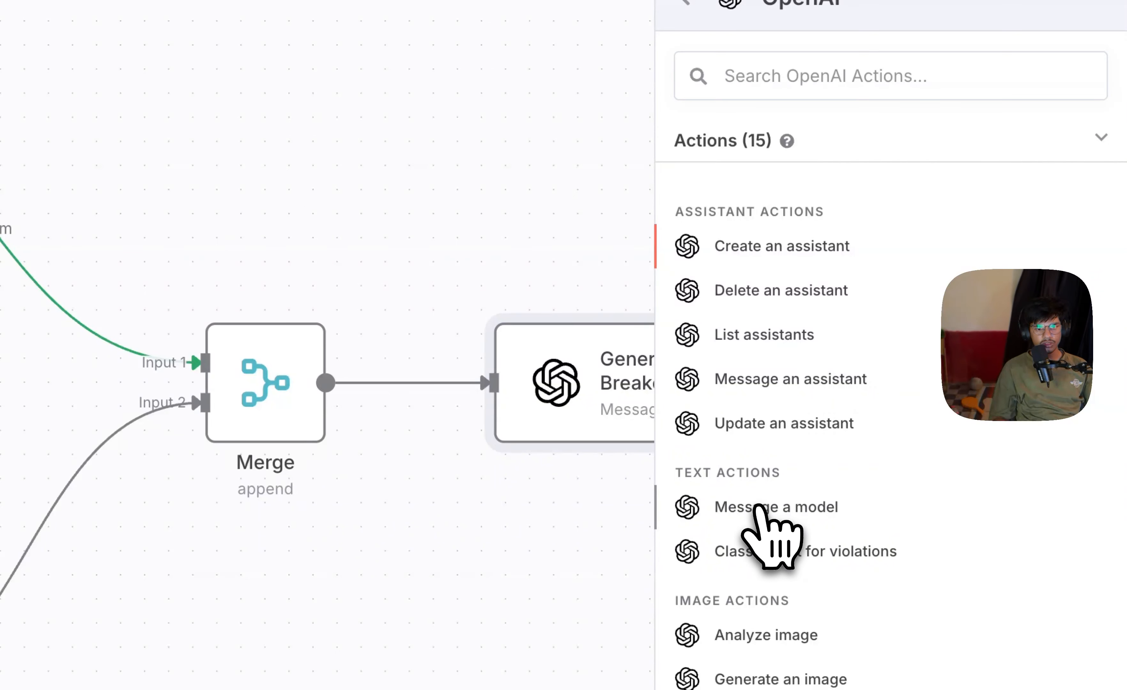
click(785, 505)
Step: Open the new credential form for the OpenAI node, review its API key field, and close it without saving
click(509, 129)
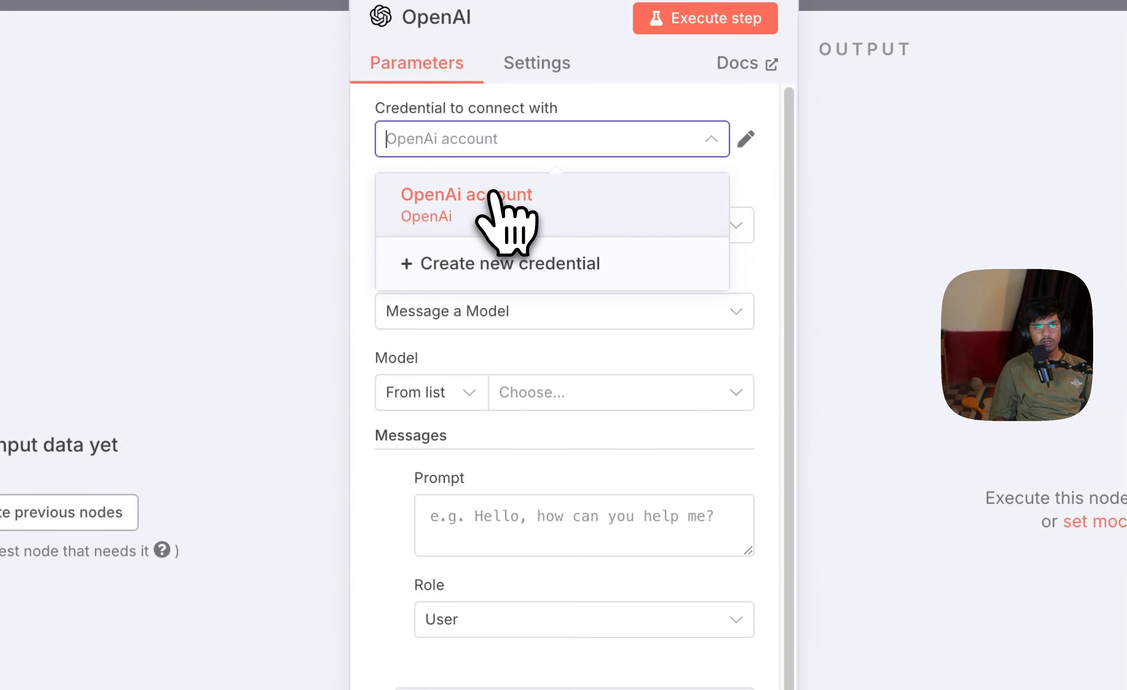
click(597, 261)
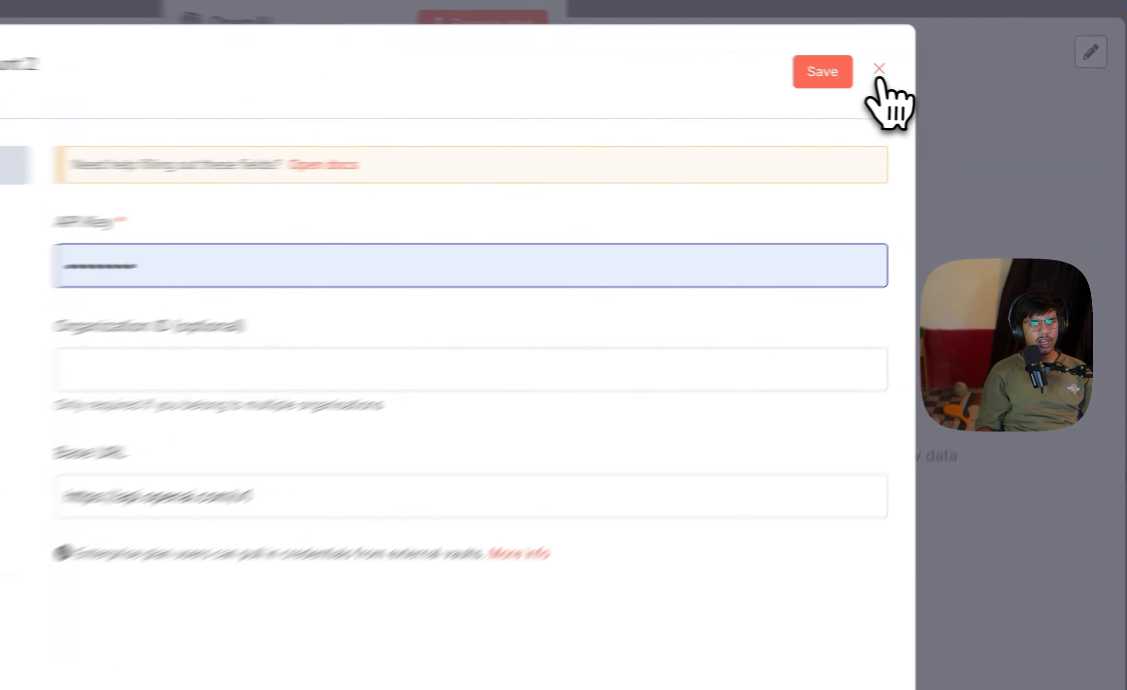
click(932, 82)
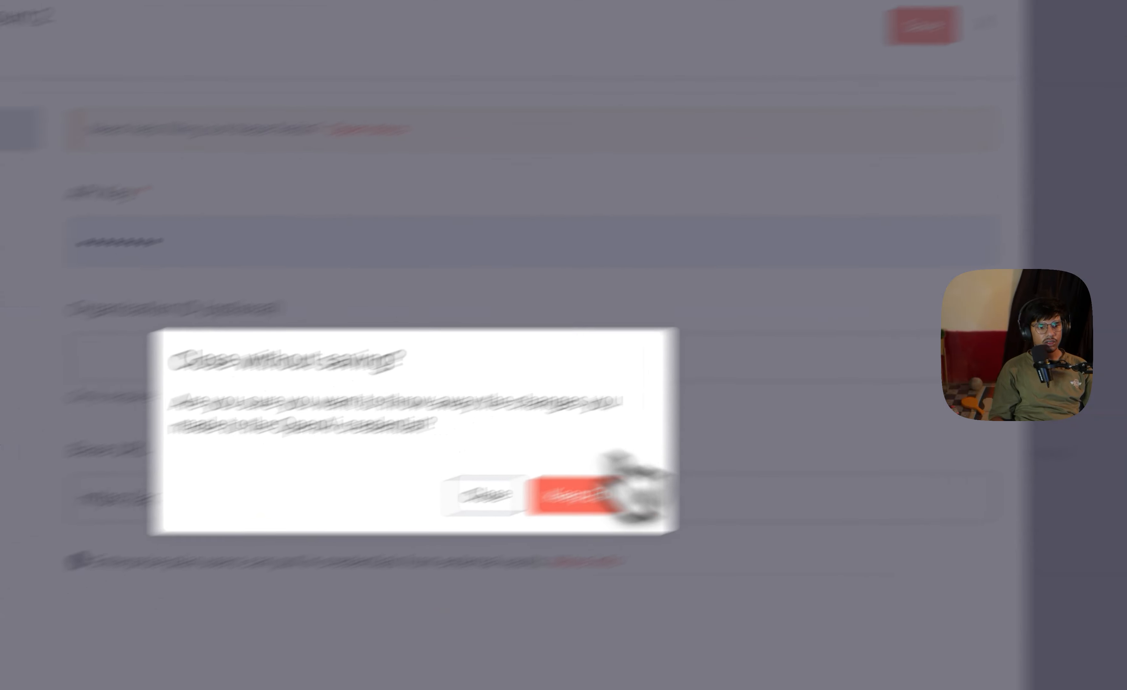
click(509, 499)
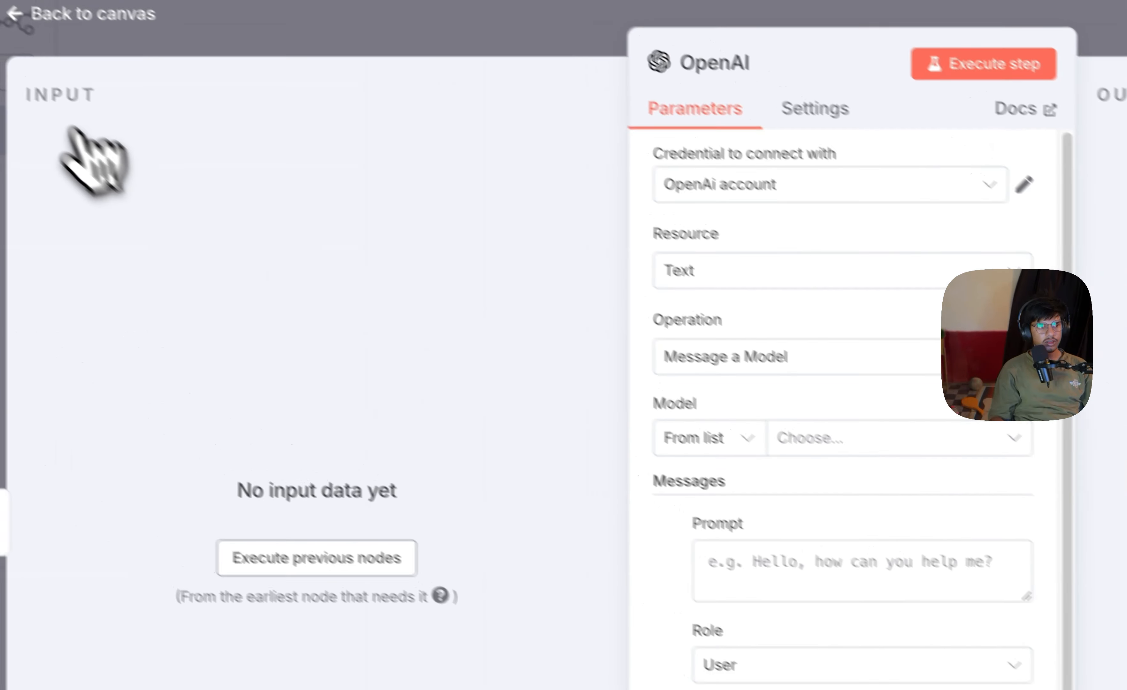
Step: Return to the canvas and delete the added OpenAI node
click(33, 15)
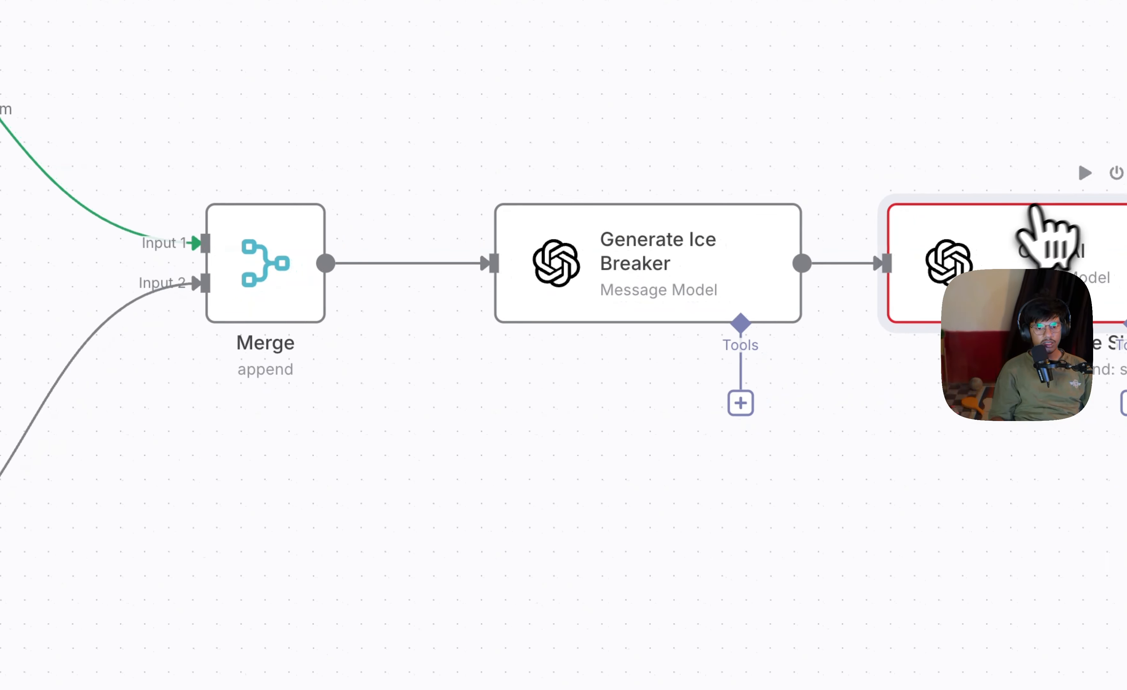
drag(1051, 444, 674, 454)
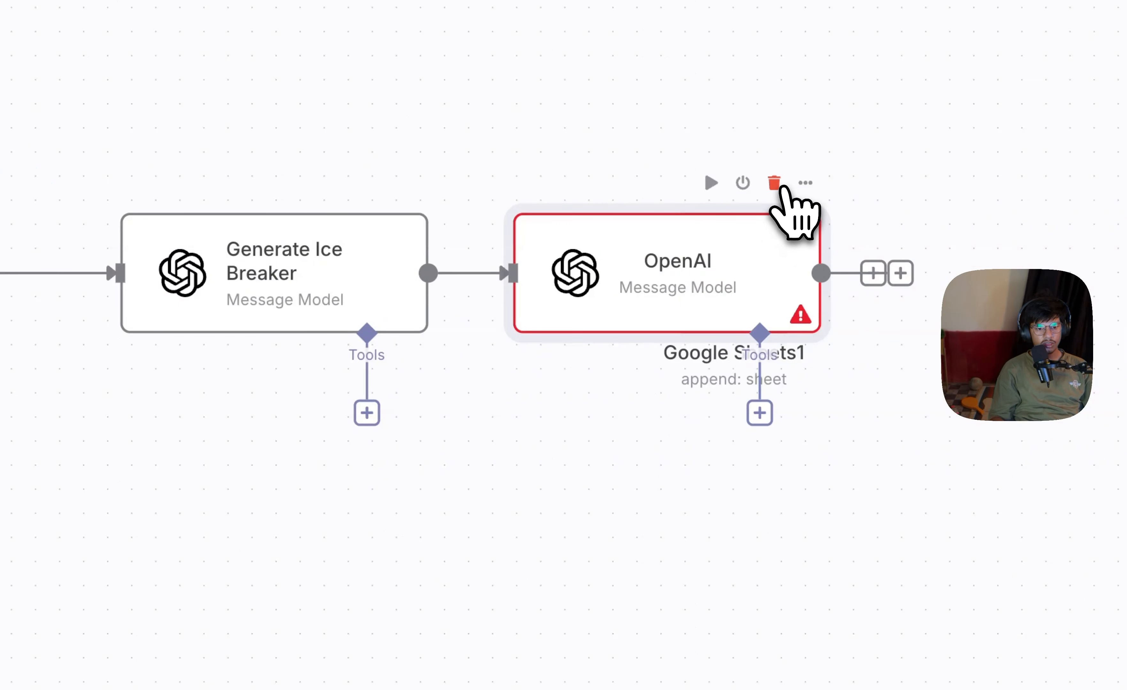
click(775, 182)
Step: Open the Generate Ice Breaker node and examine its model choice and full icebreaker prompt in the expanded expression editor
scroll(604, 529, left, 10)
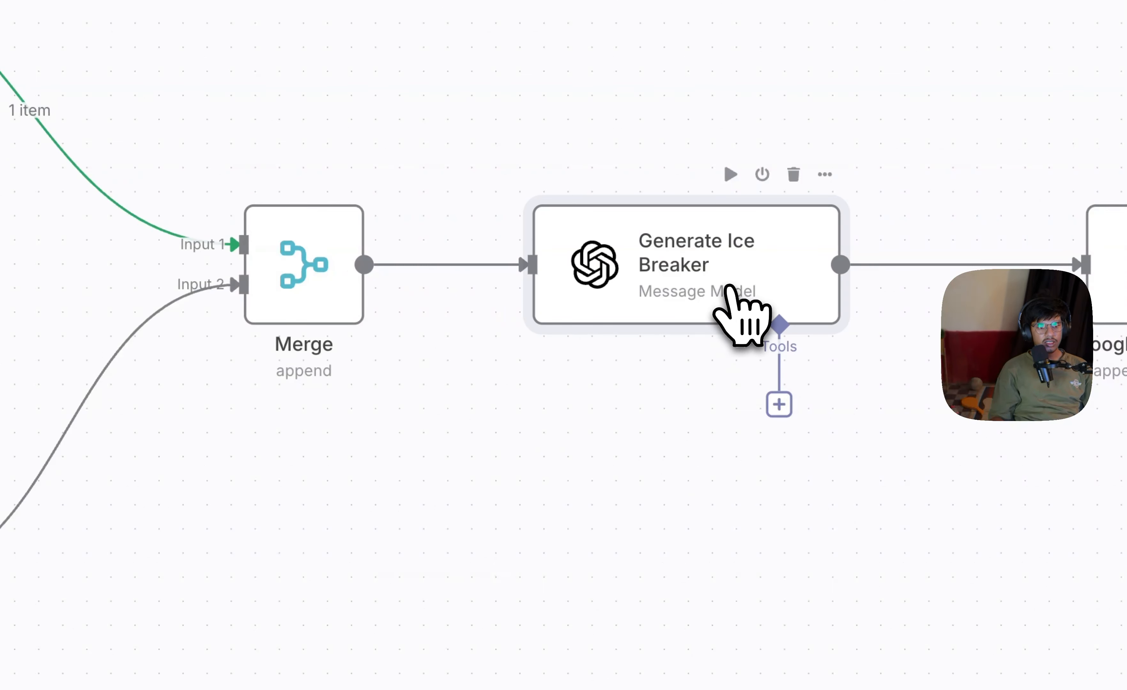
double_click(742, 315)
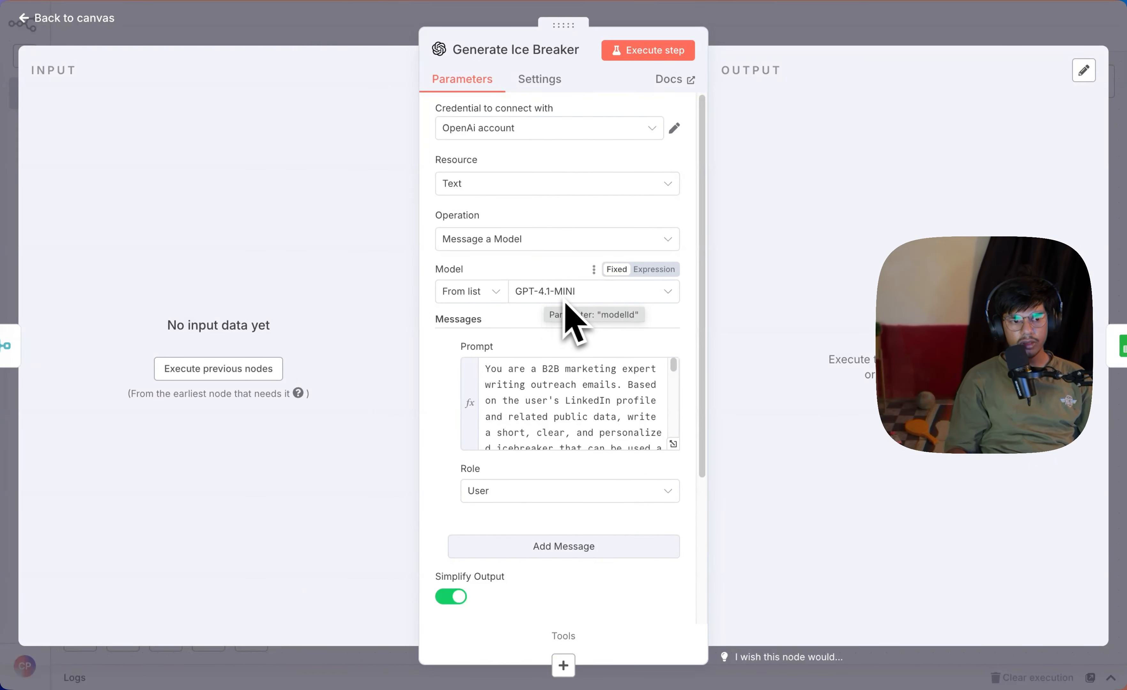
click(673, 444)
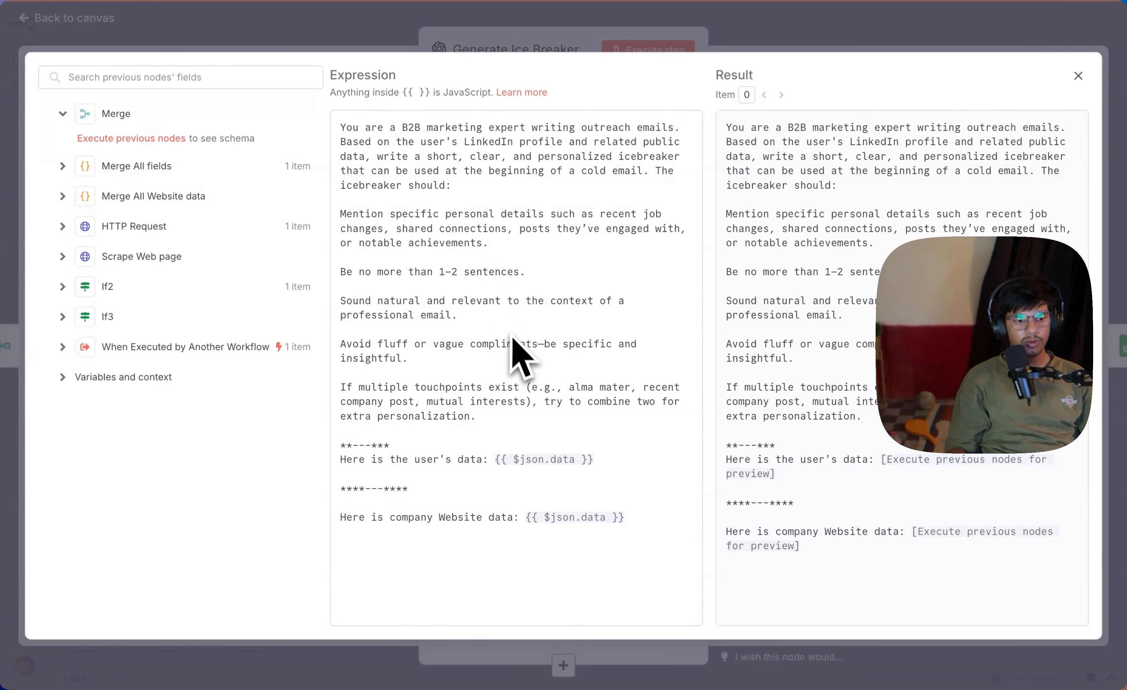
click(343, 129)
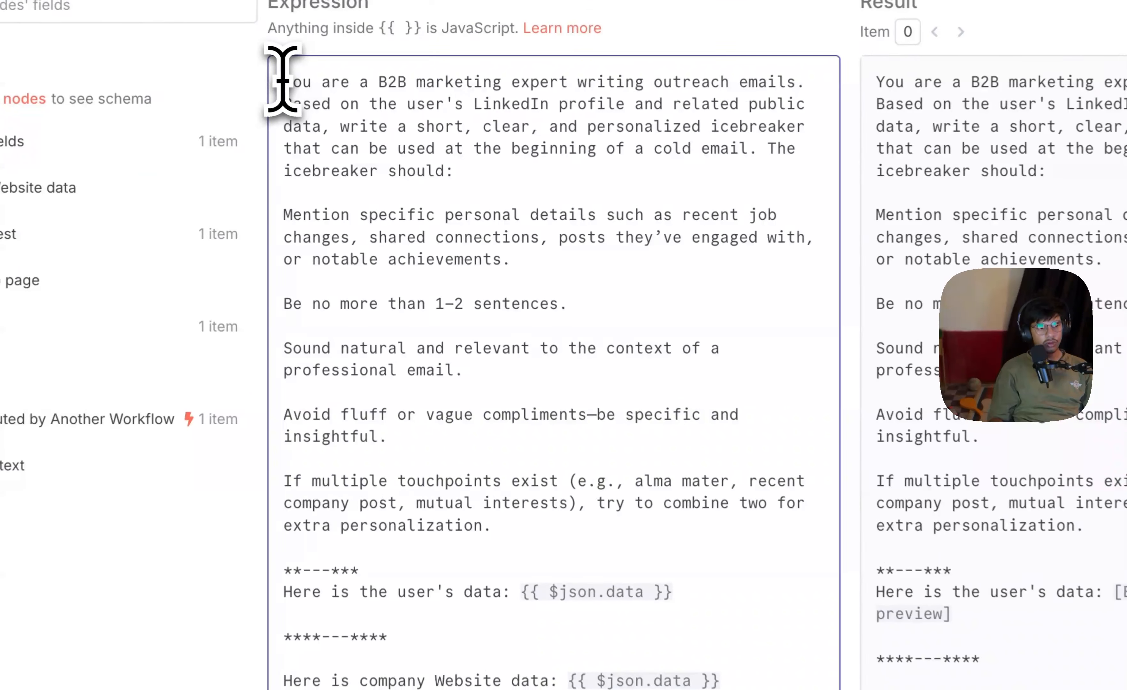
mouse_move(283, 79)
mouse_down()
mouse_move(432, 94)
mouse_move(637, 192)
mouse_move(694, 306)
mouse_move(739, 476)
mouse_move(804, 531)
mouse_move(737, 554)
mouse_move(649, 536)
mouse_move(377, 441)
mouse_move(268, 90)
mouse_up()
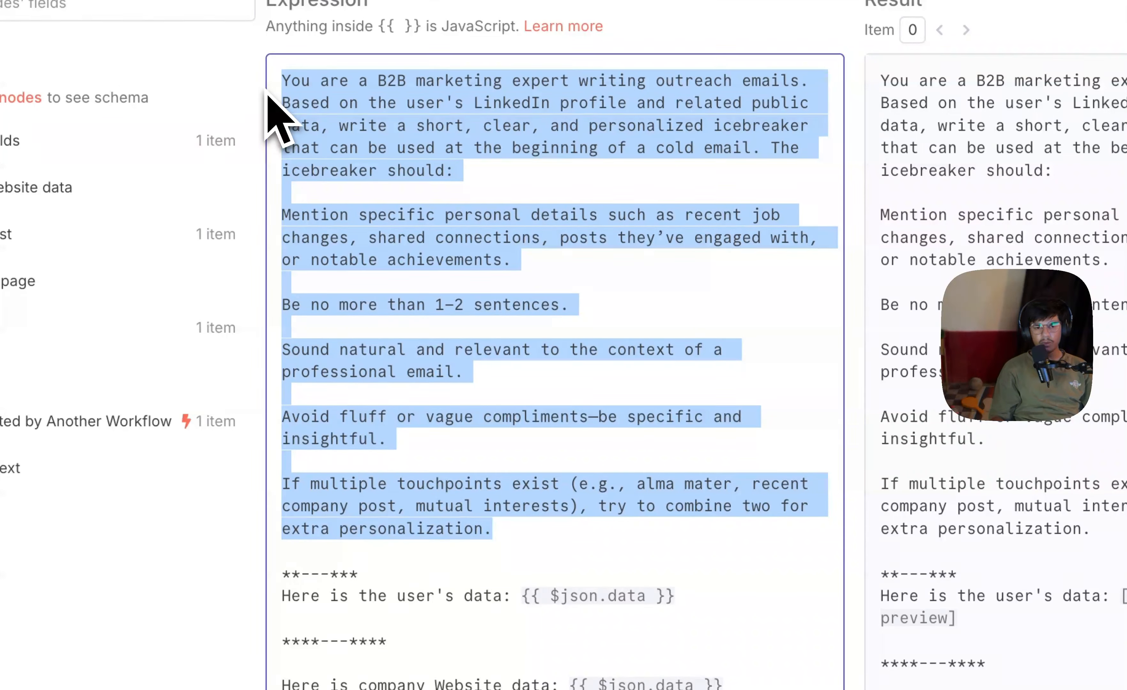
Step: Examine the Merge All fields and Merge All Website data inputs beside the prompt, and close the expression editor
click(476, 193)
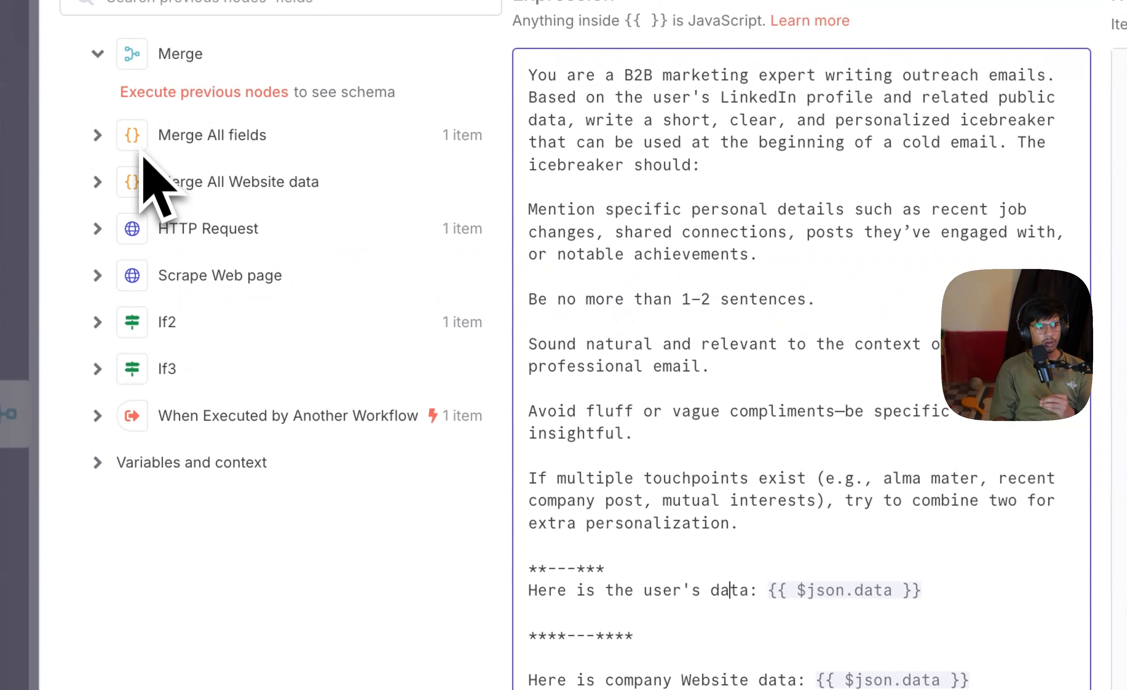
click(98, 136)
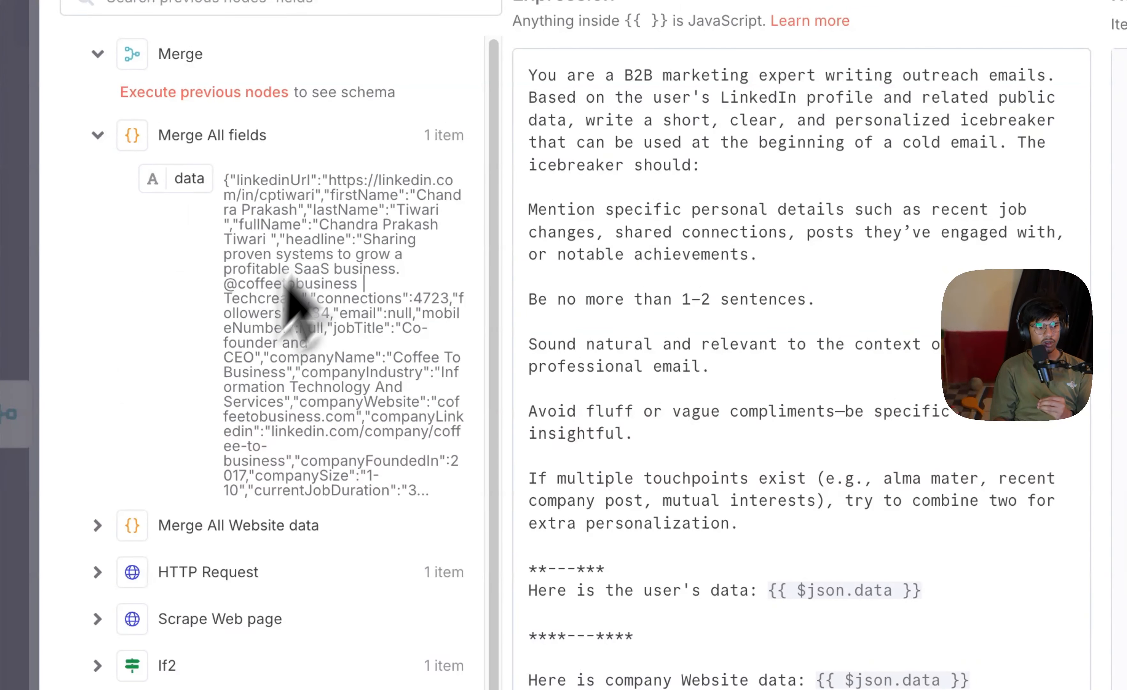
click(95, 525)
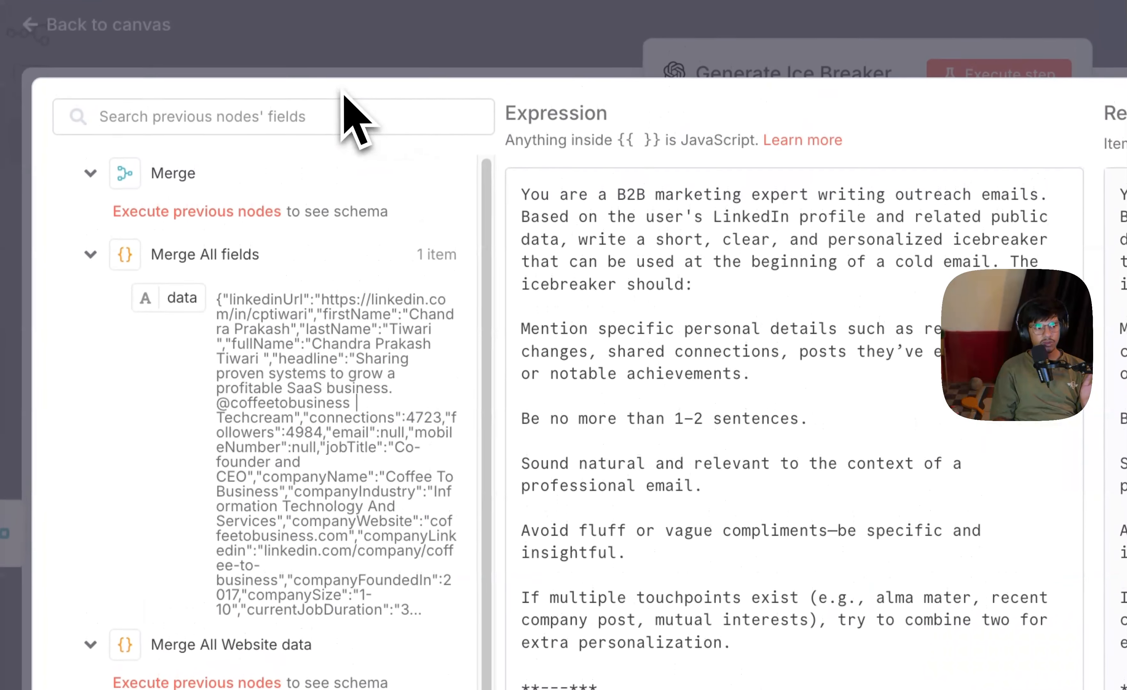
click(187, 41)
Step: Execute the Generate Ice Breaker node with its previous nodes, return to the canvas, and reopen the node to check the run
click(1009, 79)
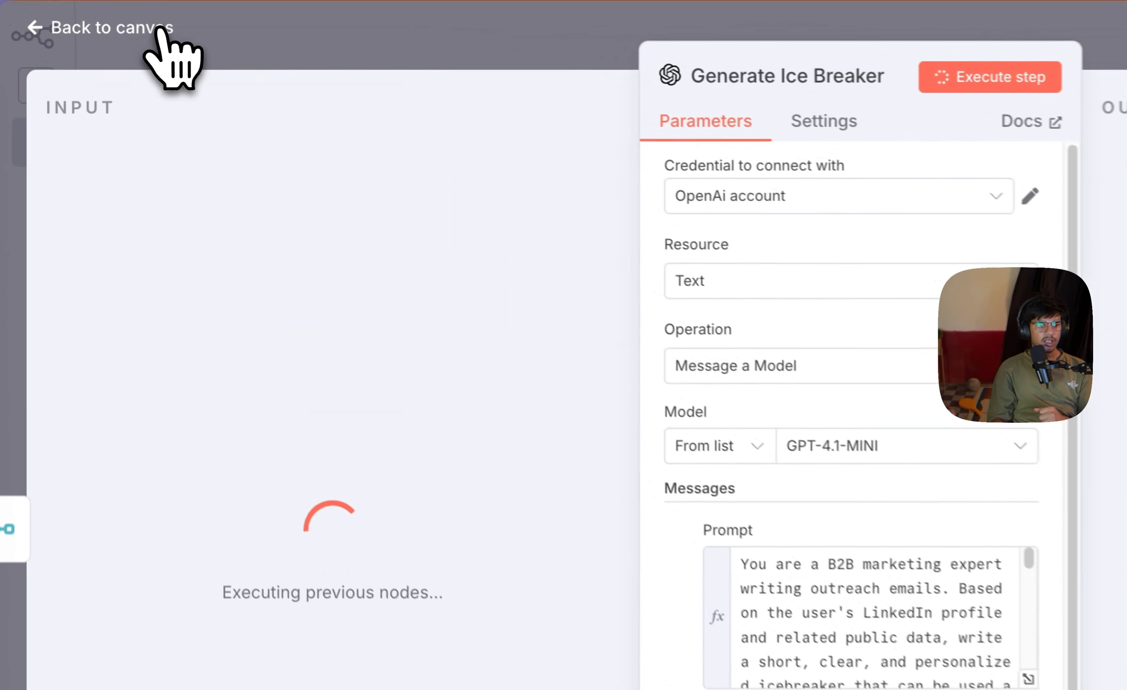
click(93, 19)
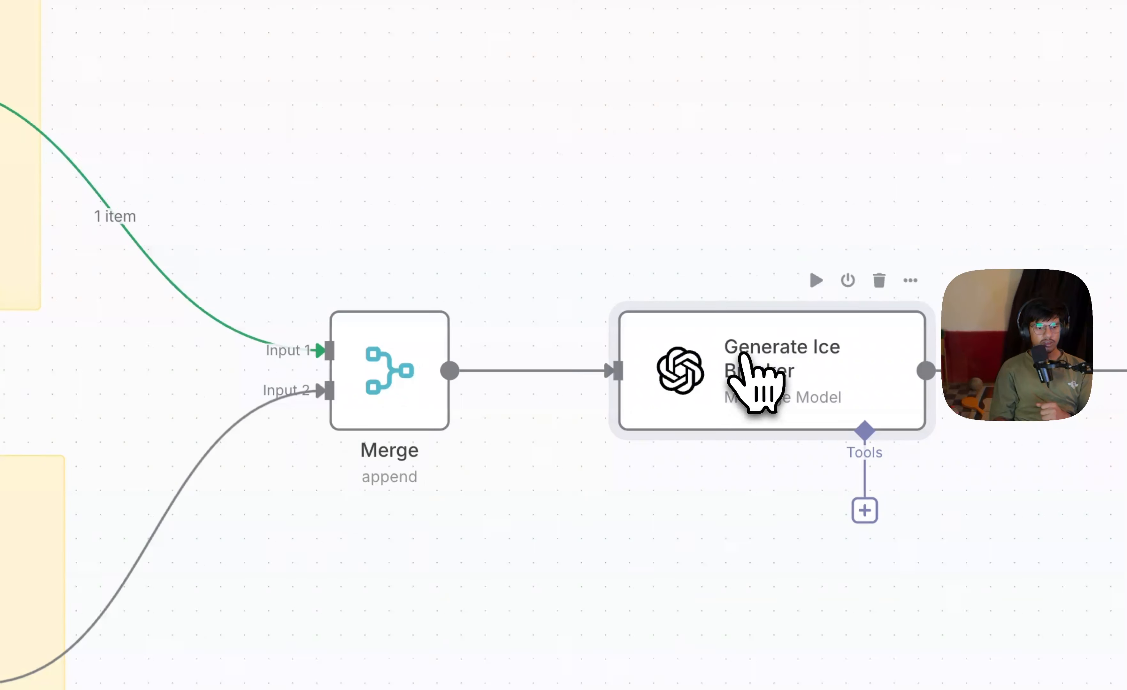
double_click(741, 355)
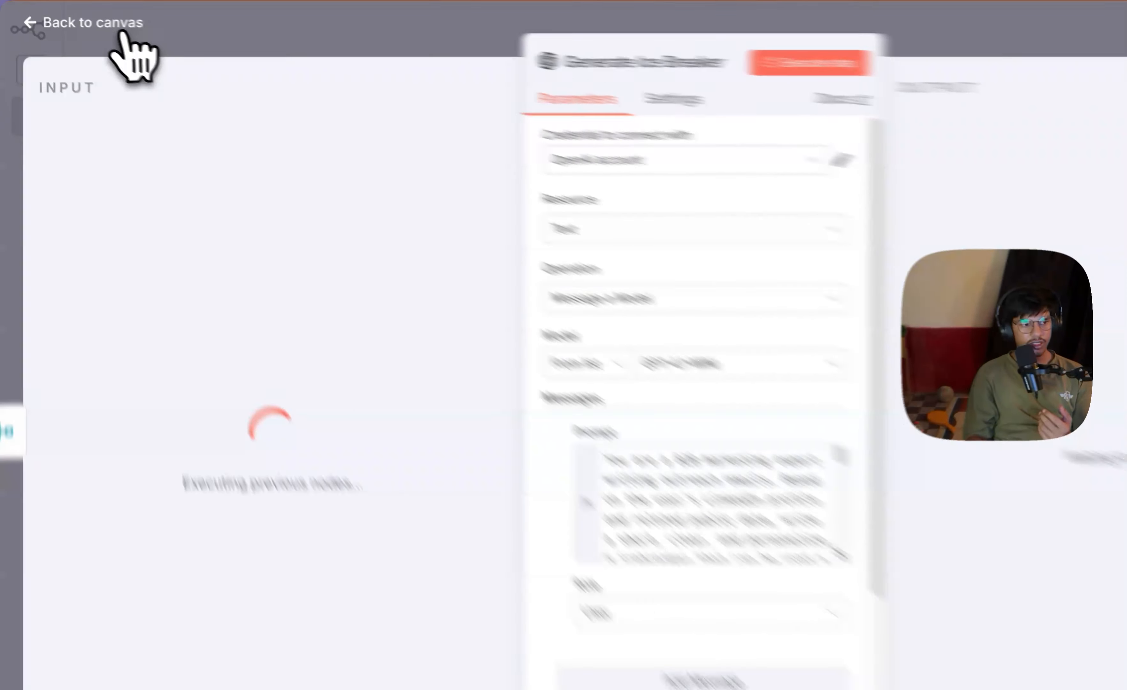
Step: Return to the canvas, open the Google Sheets1 append node, and examine its profile link and Personalised Message column mappings
click(83, 20)
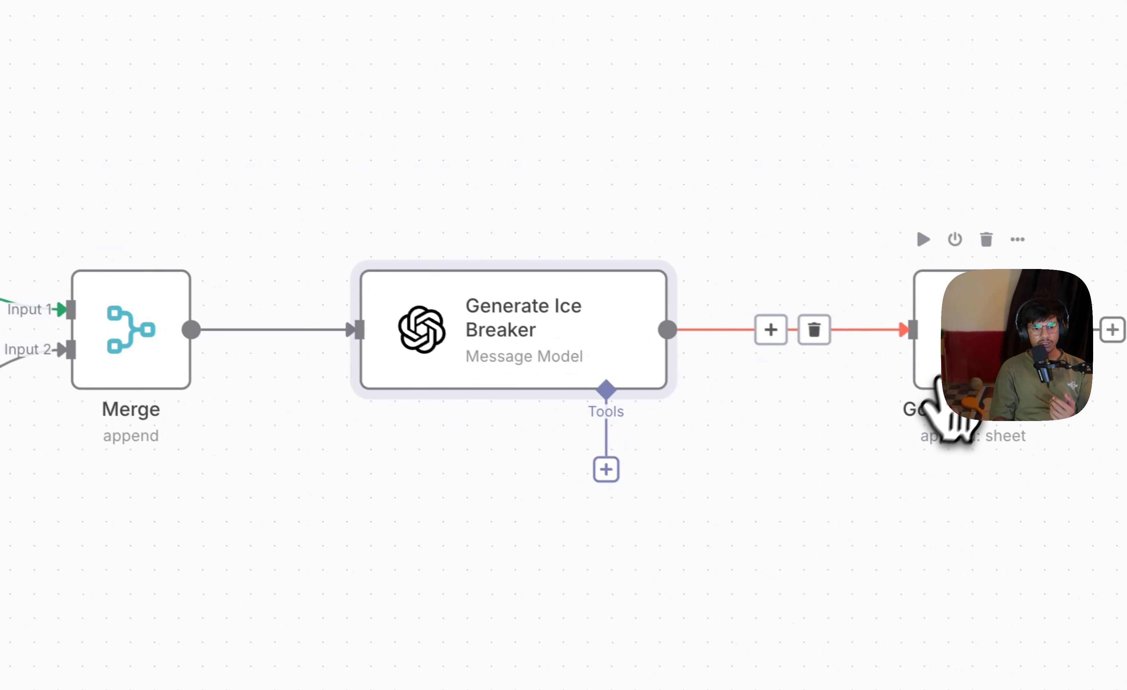
double_click(924, 376)
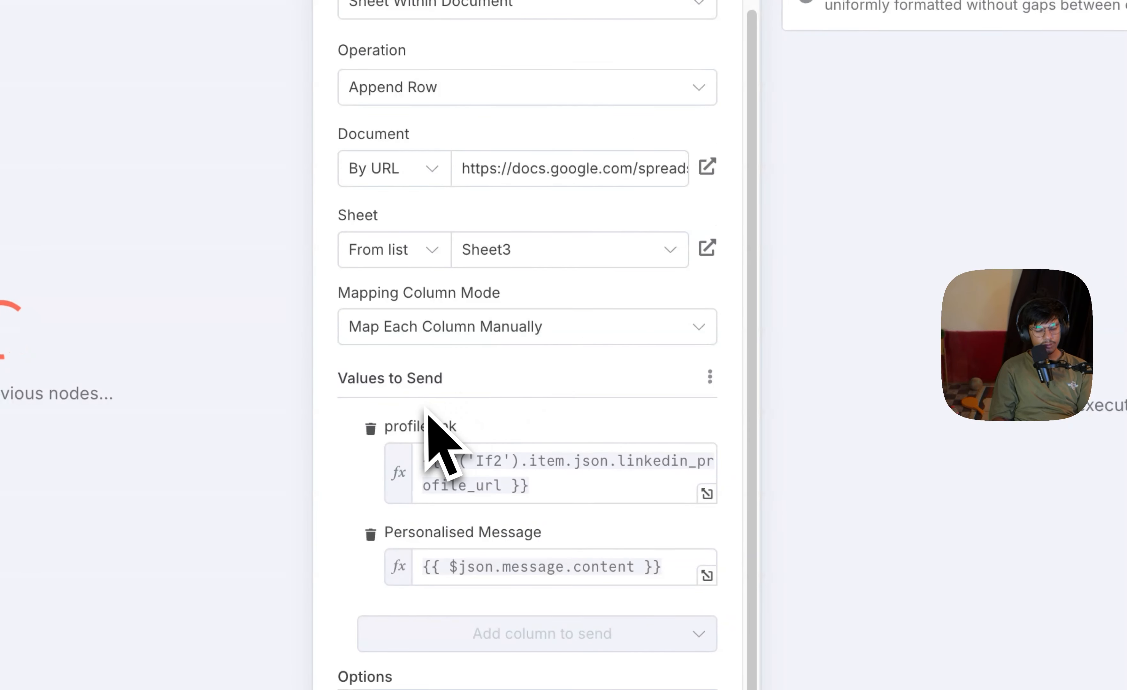
drag(550, 491, 402, 466)
click(343, 555)
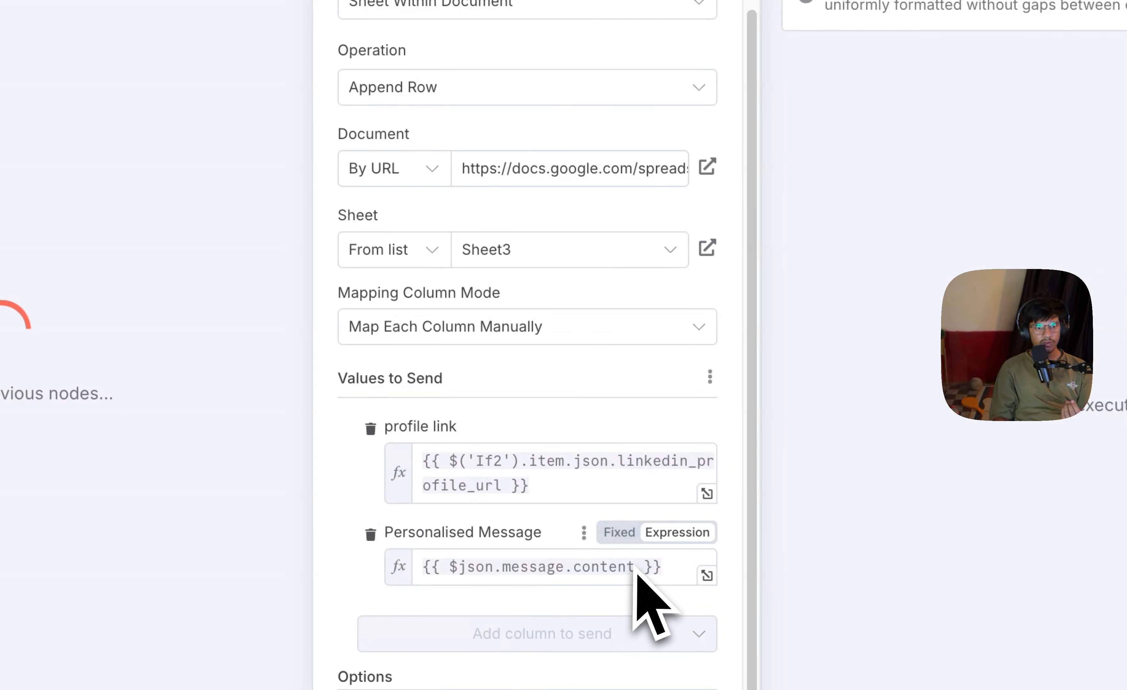
Step: Switch to the Sample Lead Sheet, examine the Personalised Message column in Sheet3, and return to the n8n workflow
click(770, 2)
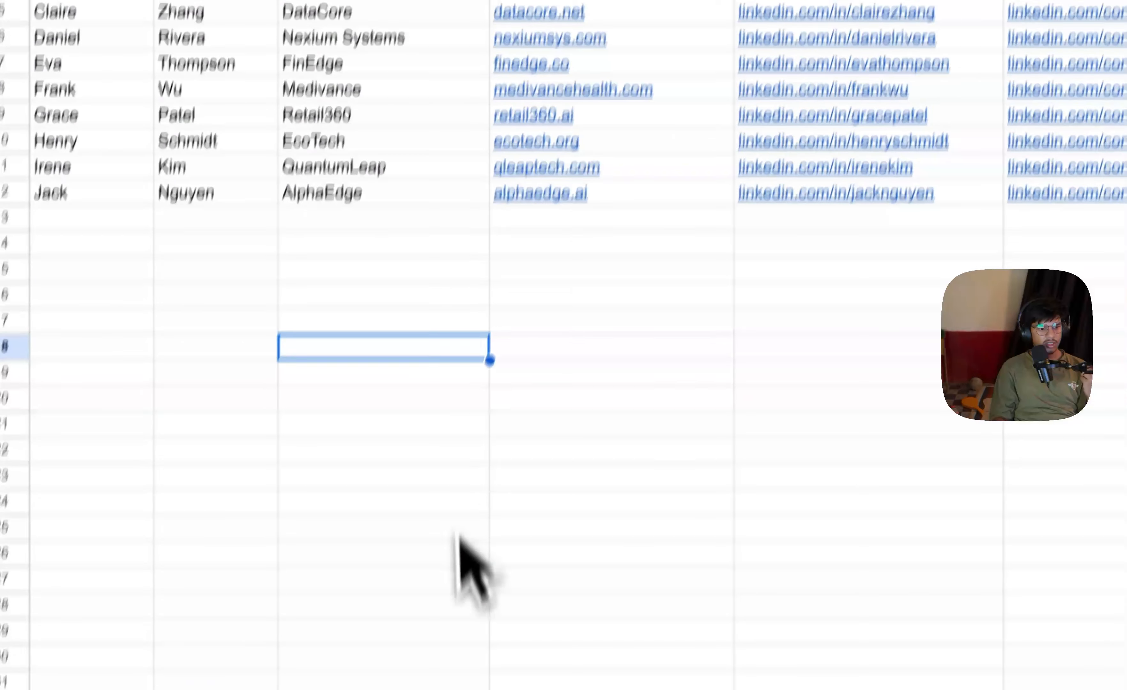
click(455, 672)
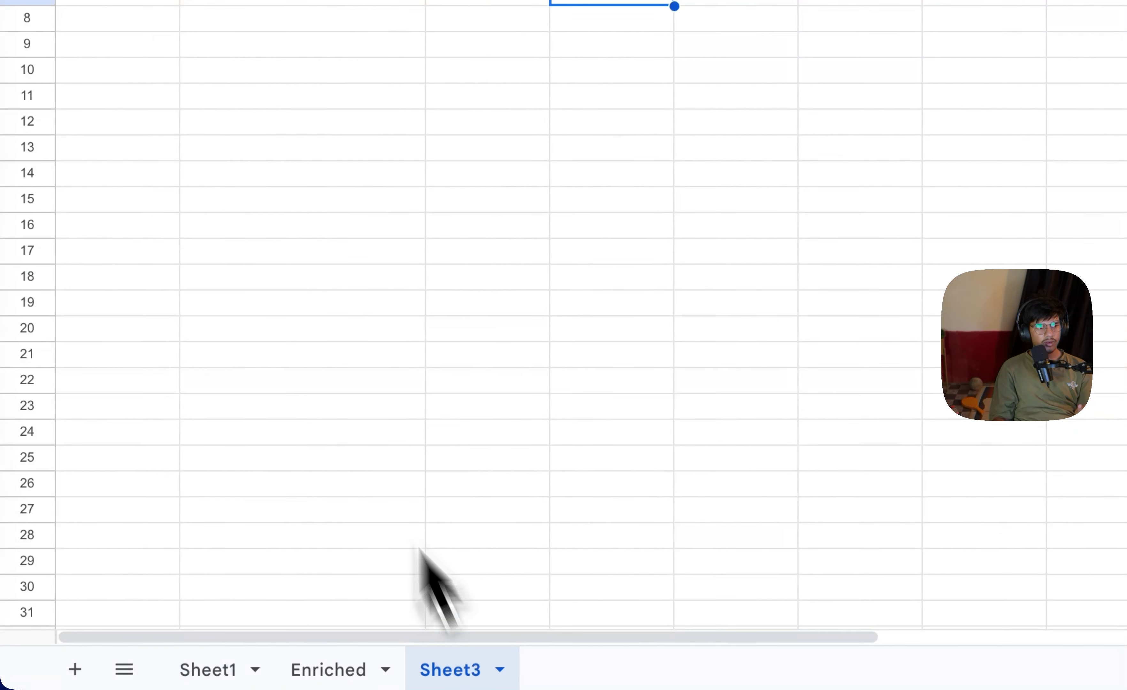
click(231, 178)
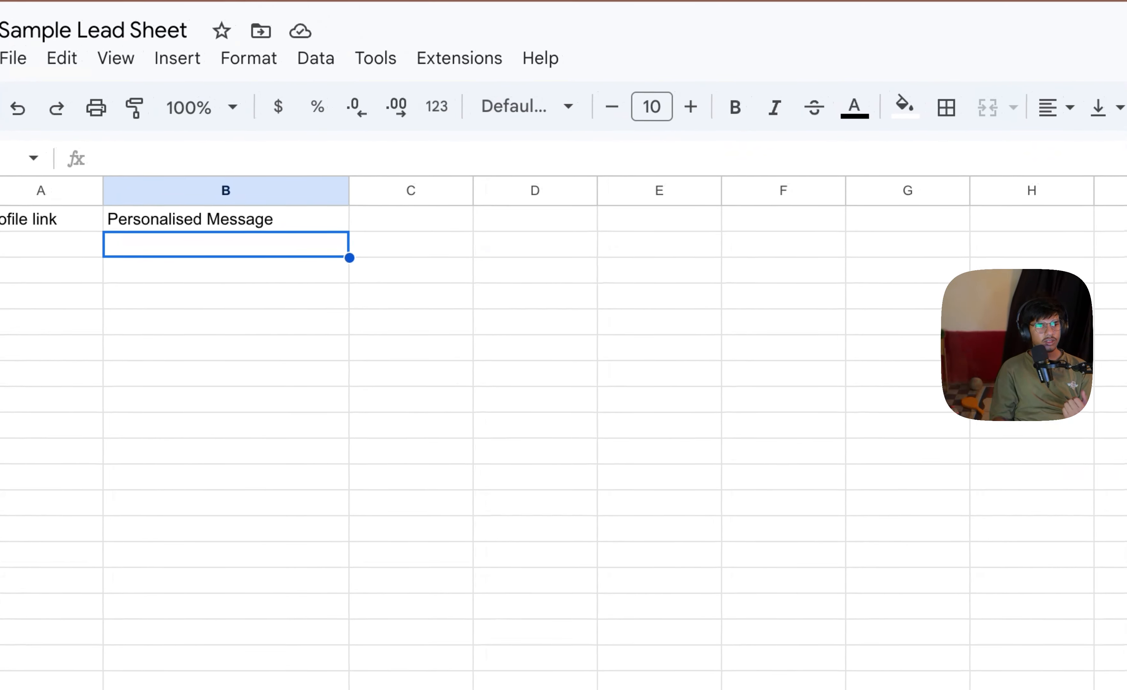
click(694, 2)
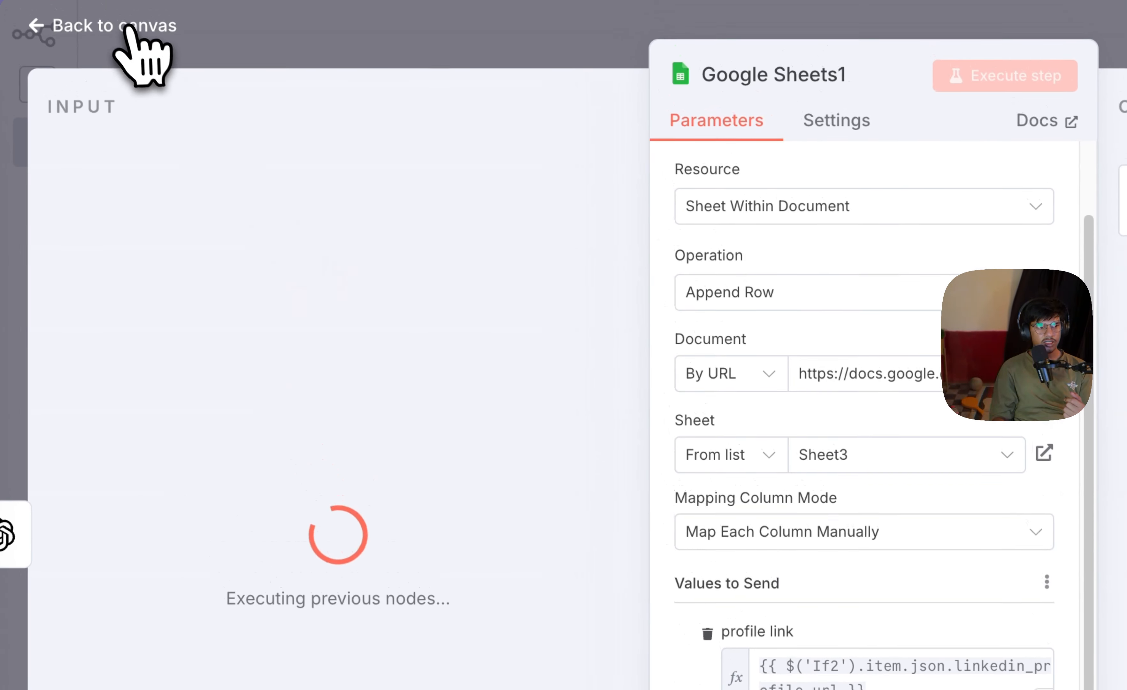
Step: Return to the canvas, reopen the Generate Ice Breaker node, and change its model to GPT-4O-MINI
click(135, 37)
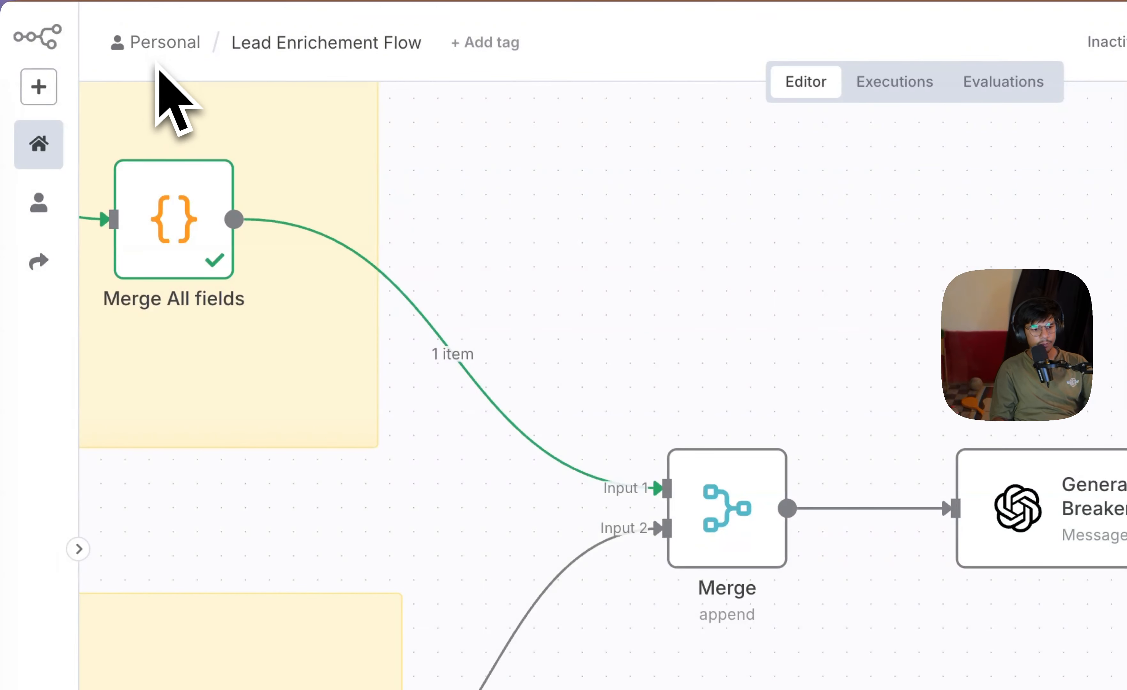
click(169, 1)
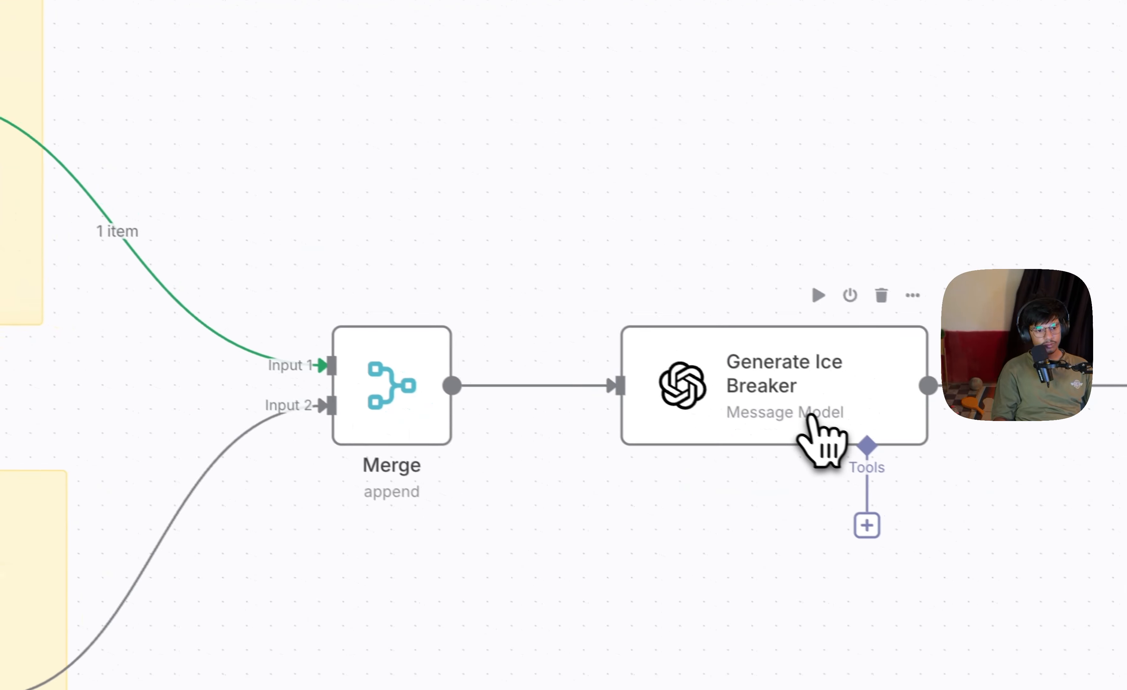
double_click(813, 436)
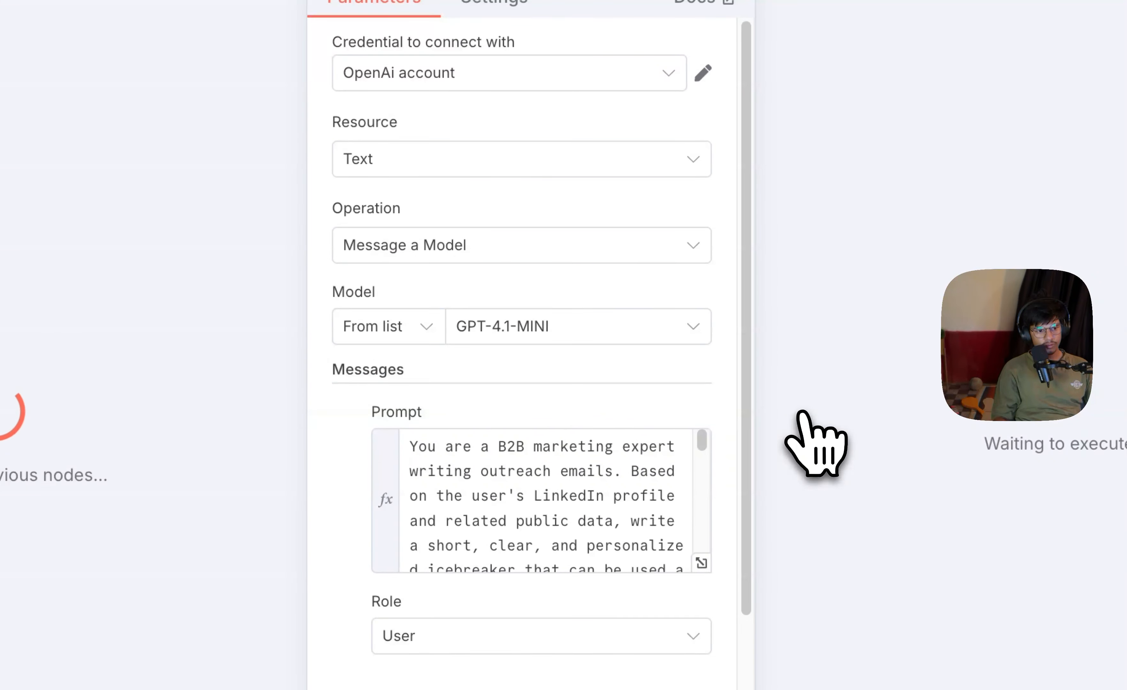
click(536, 331)
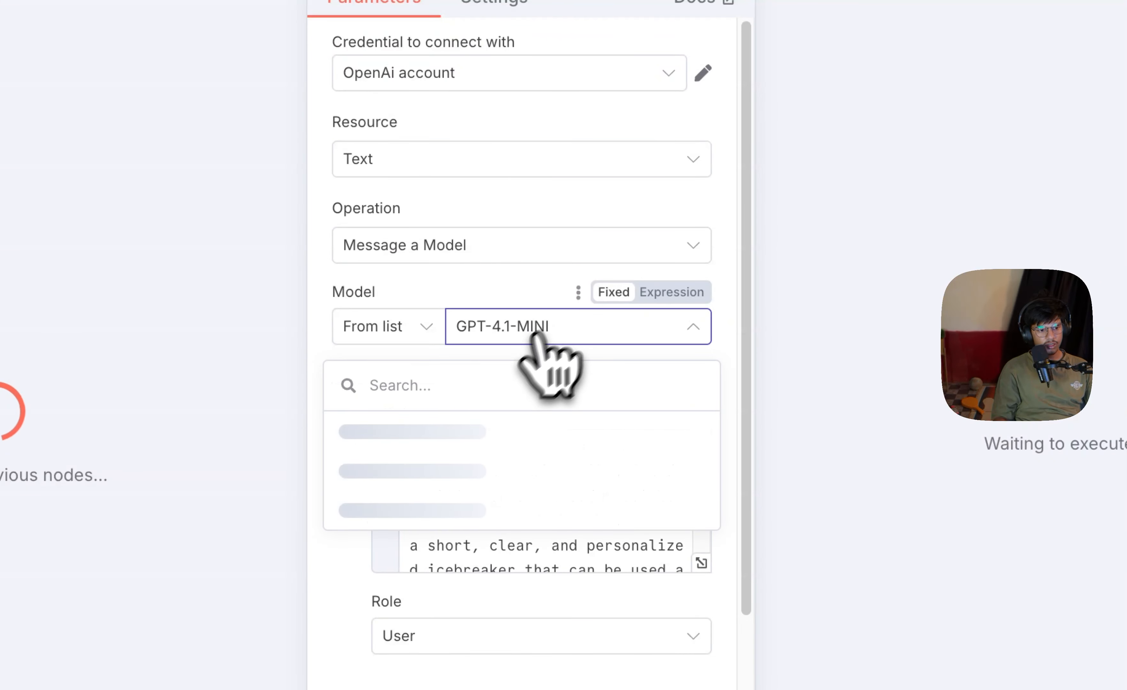
click(468, 384)
text(4)
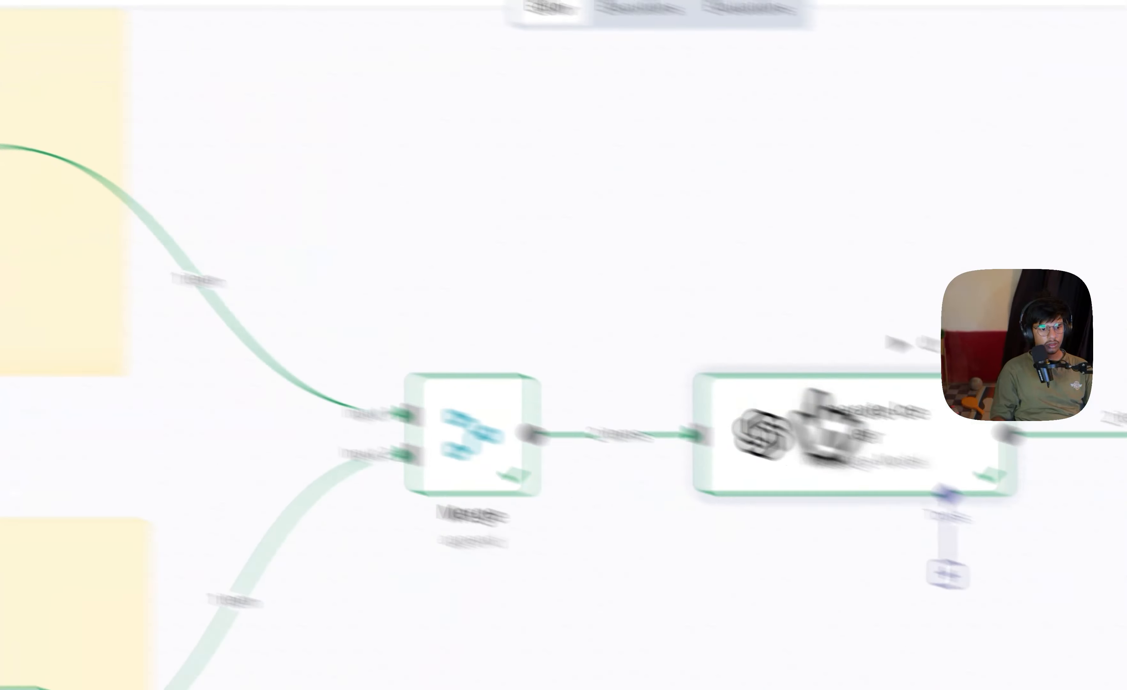
Step: Reopen the executed Generate Ice Breaker node and read both generated icebreaker messages in its output
double_click(712, 260)
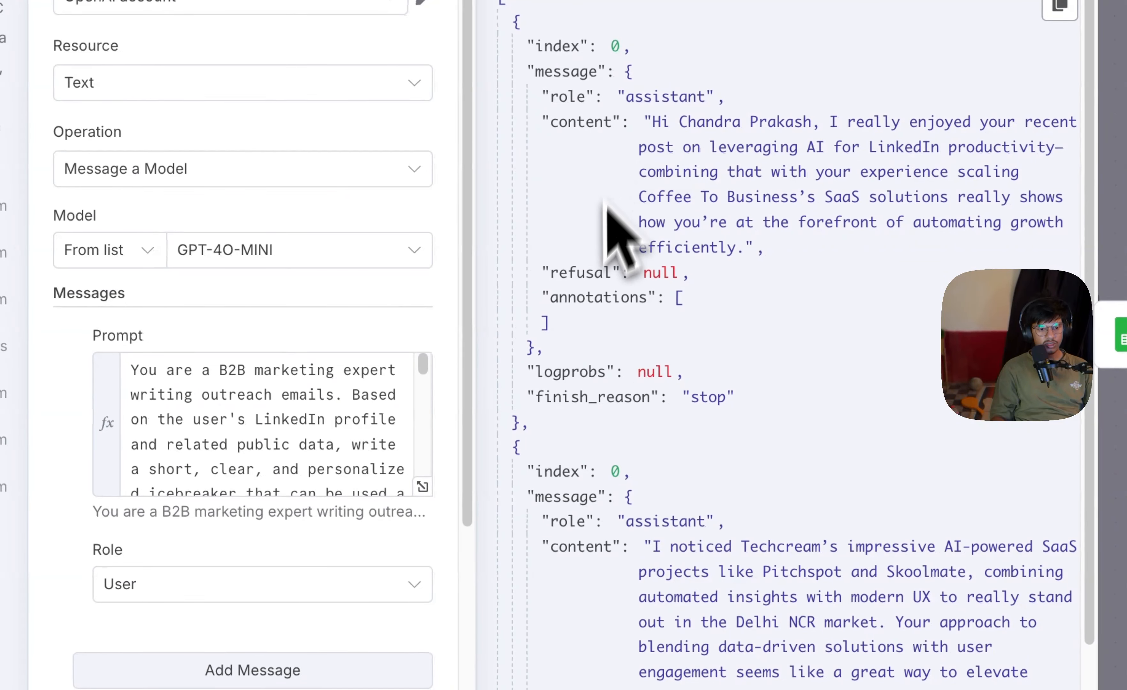
scroll(839, 331, down, 5)
scroll(662, 365, up, 5)
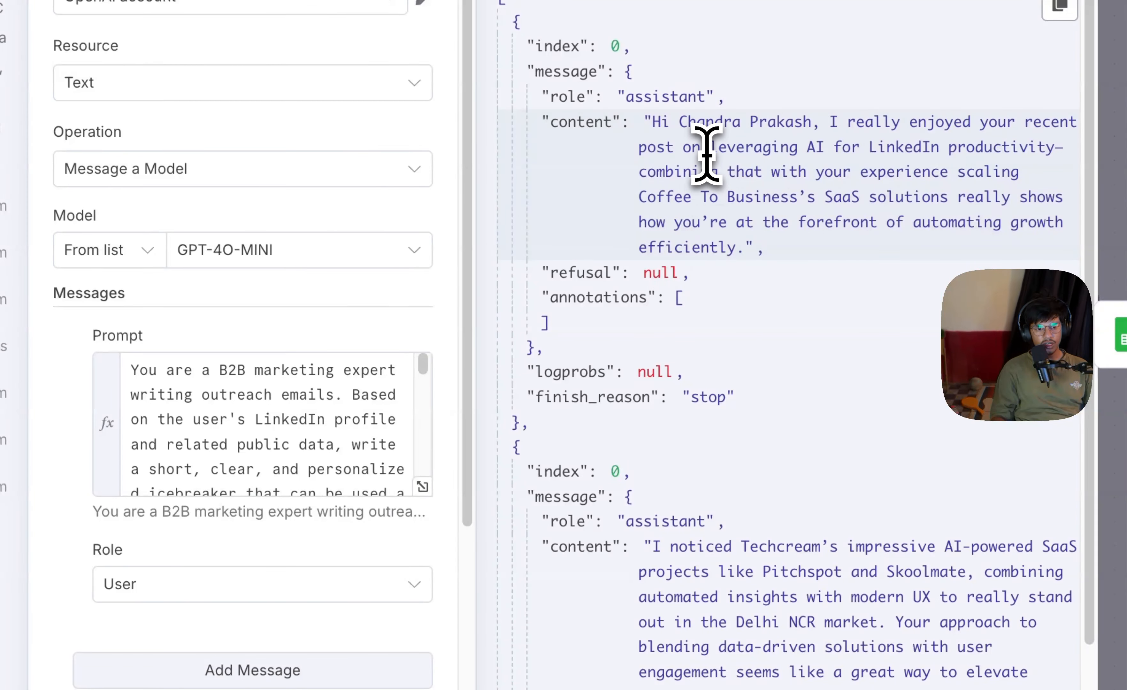
drag(709, 147, 825, 175)
scroll(826, 185, down, 4)
drag(652, 334, 957, 520)
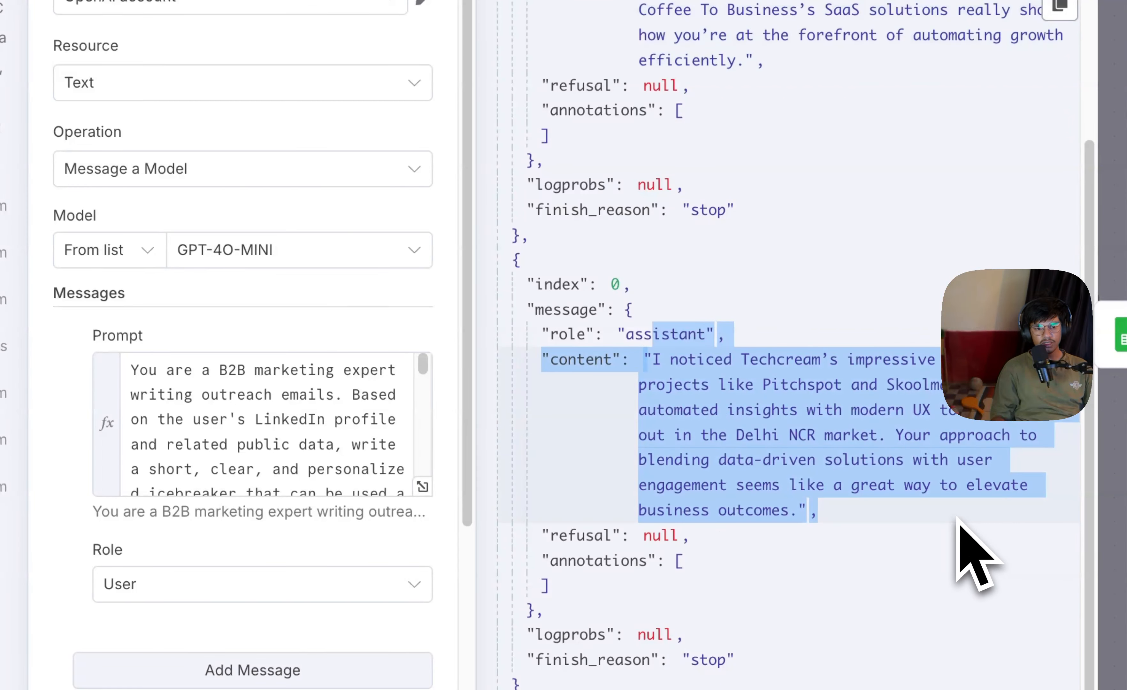
click(922, 517)
scroll(891, 592, up, 4)
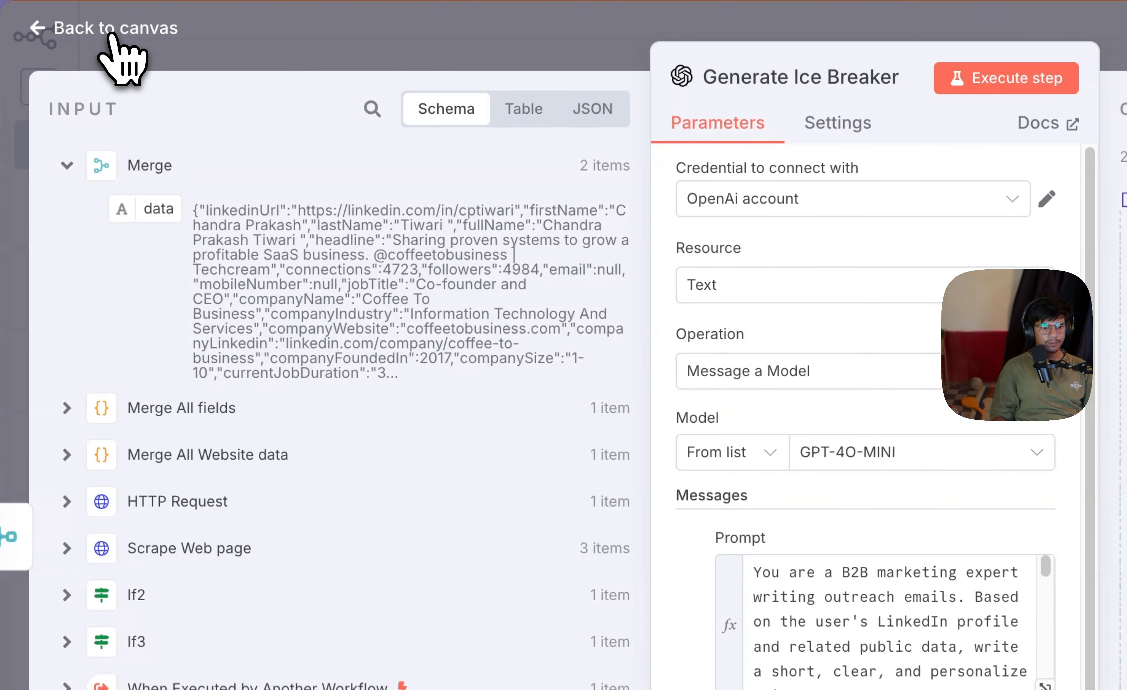
Step: Close the node and switch to the whiteboard diagram to examine the lead list, verification and enrichment flow
click(112, 32)
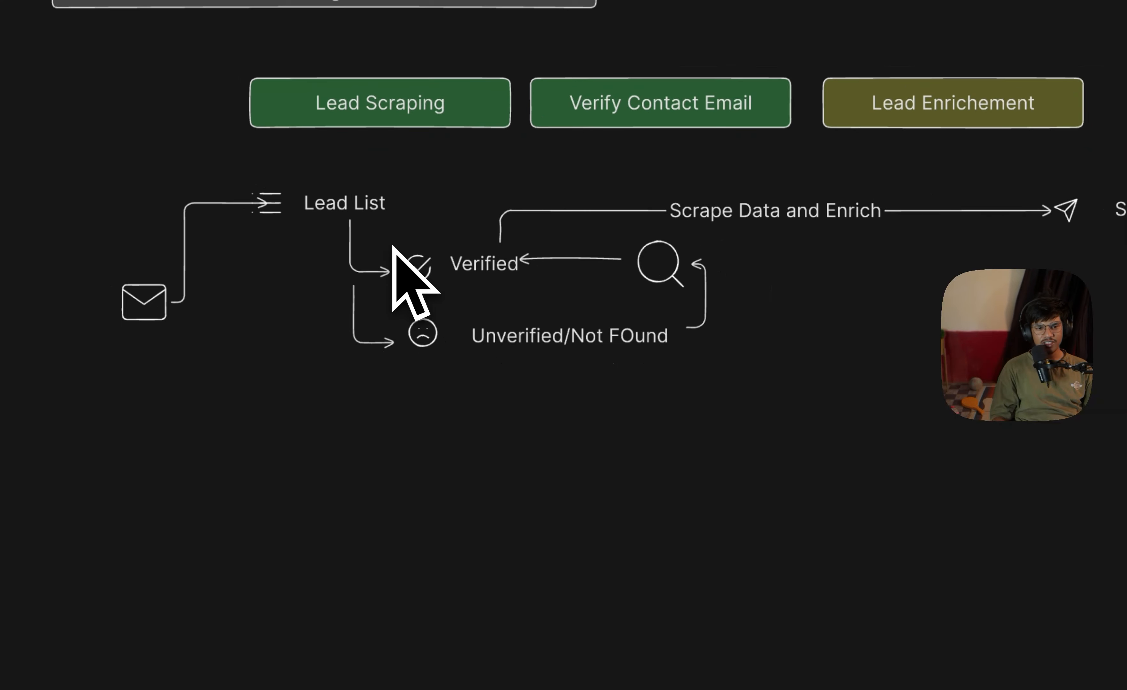
drag(316, 401, 633, 382)
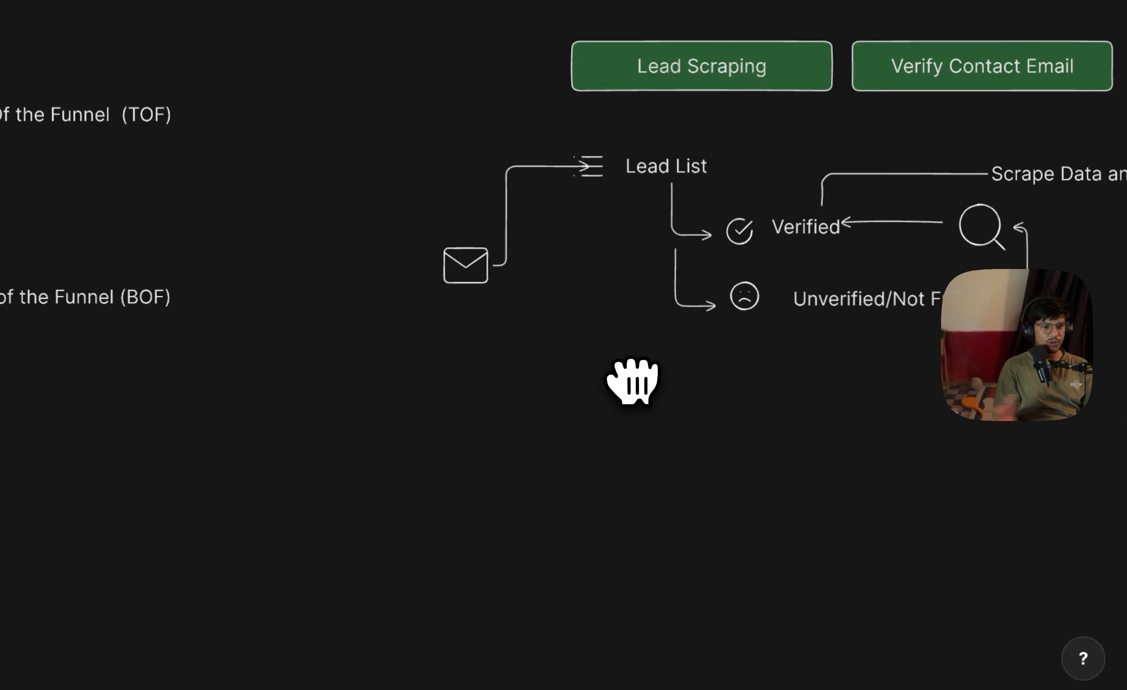